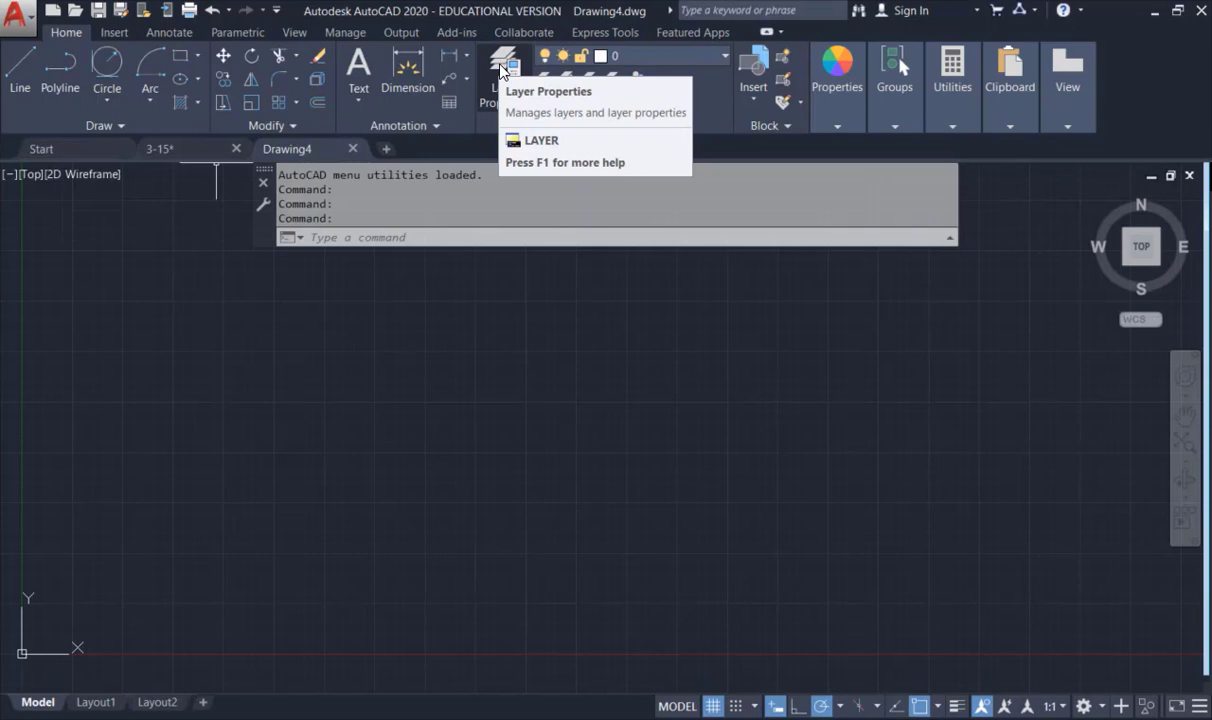
Step: Create a new layer named Line and make it the current layer
left_click(502, 66)
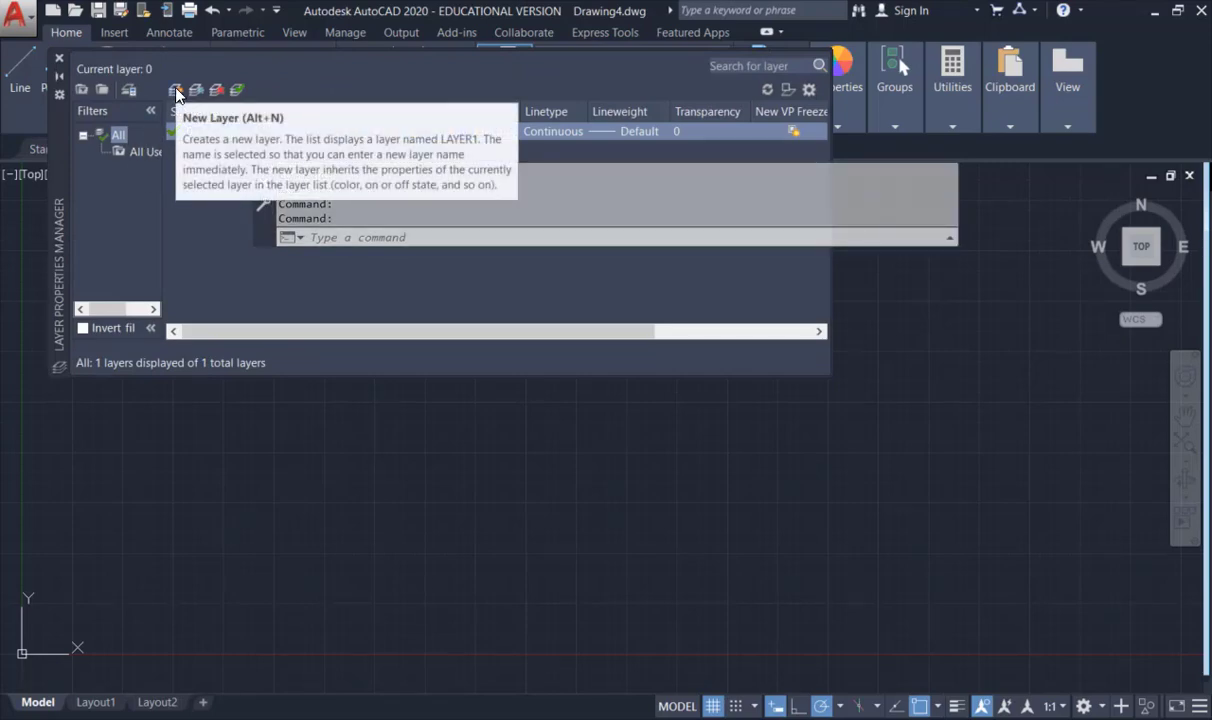
left_click(59, 57)
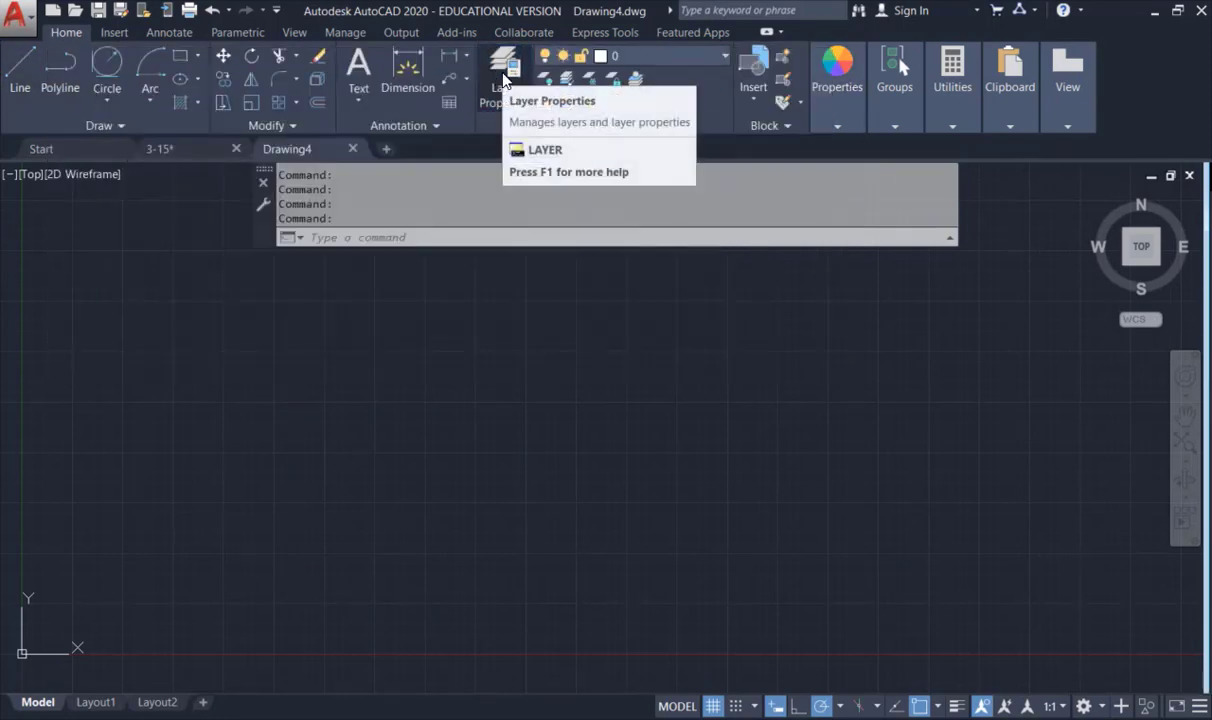
left_click(504, 78)
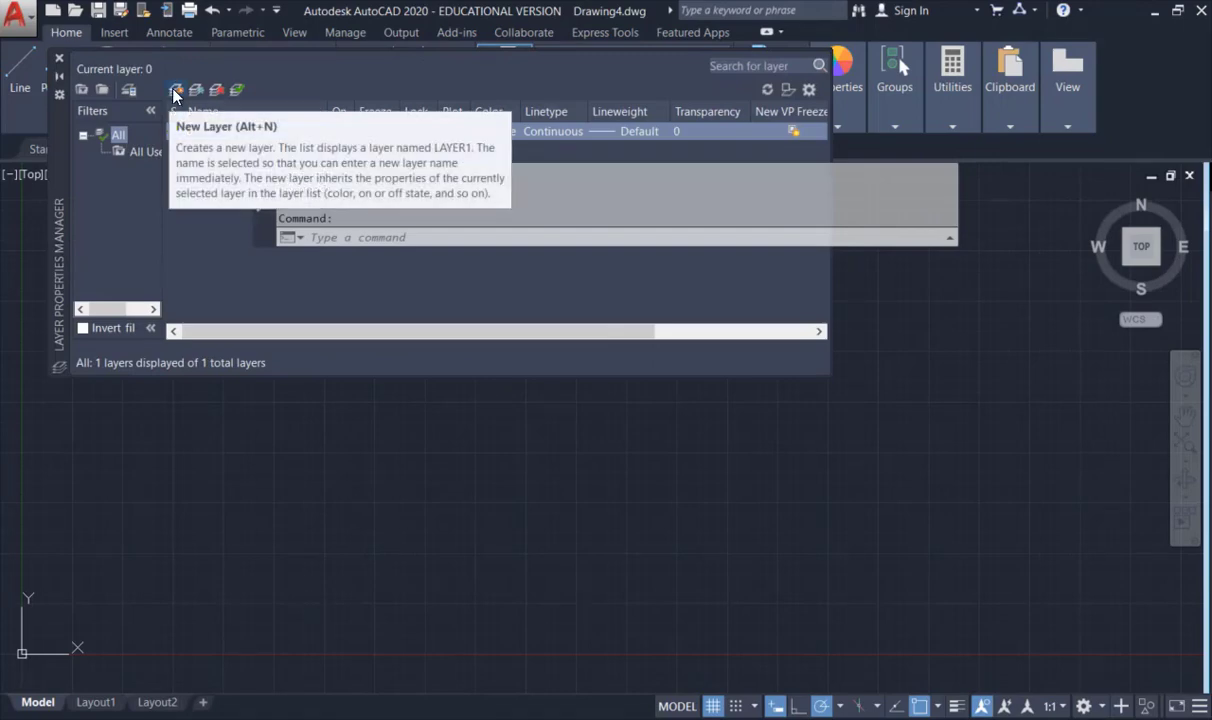
left_click(175, 90)
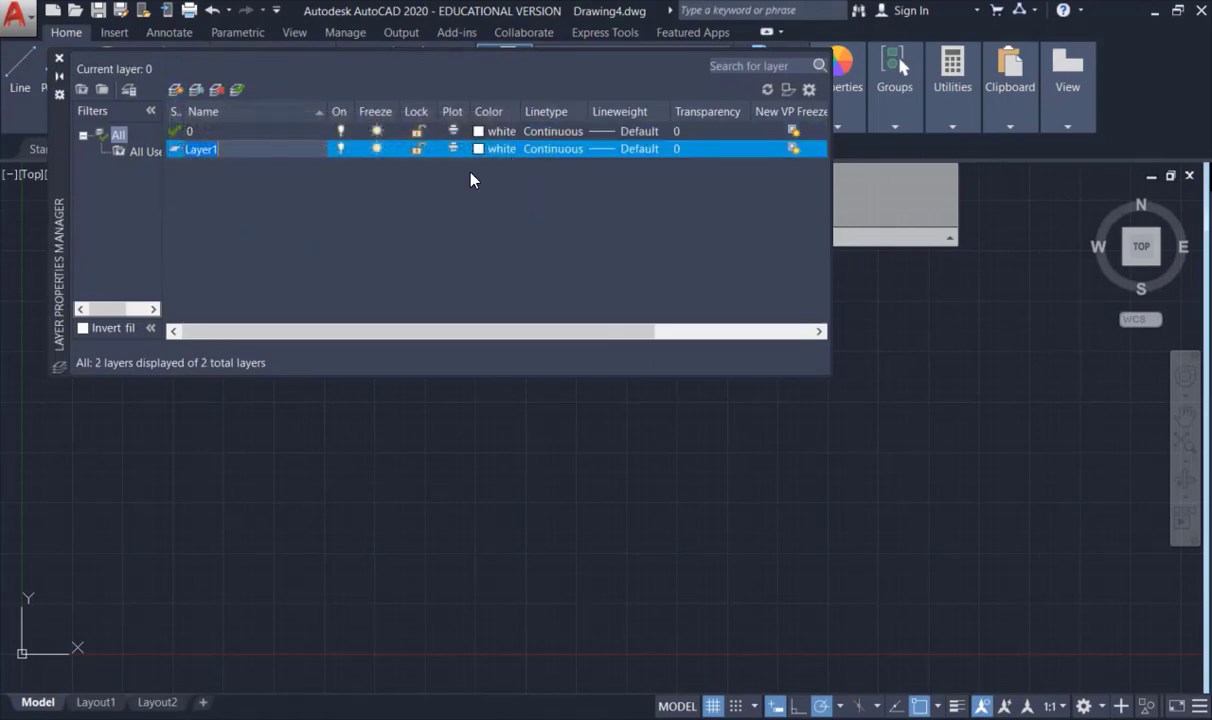
type("Line")
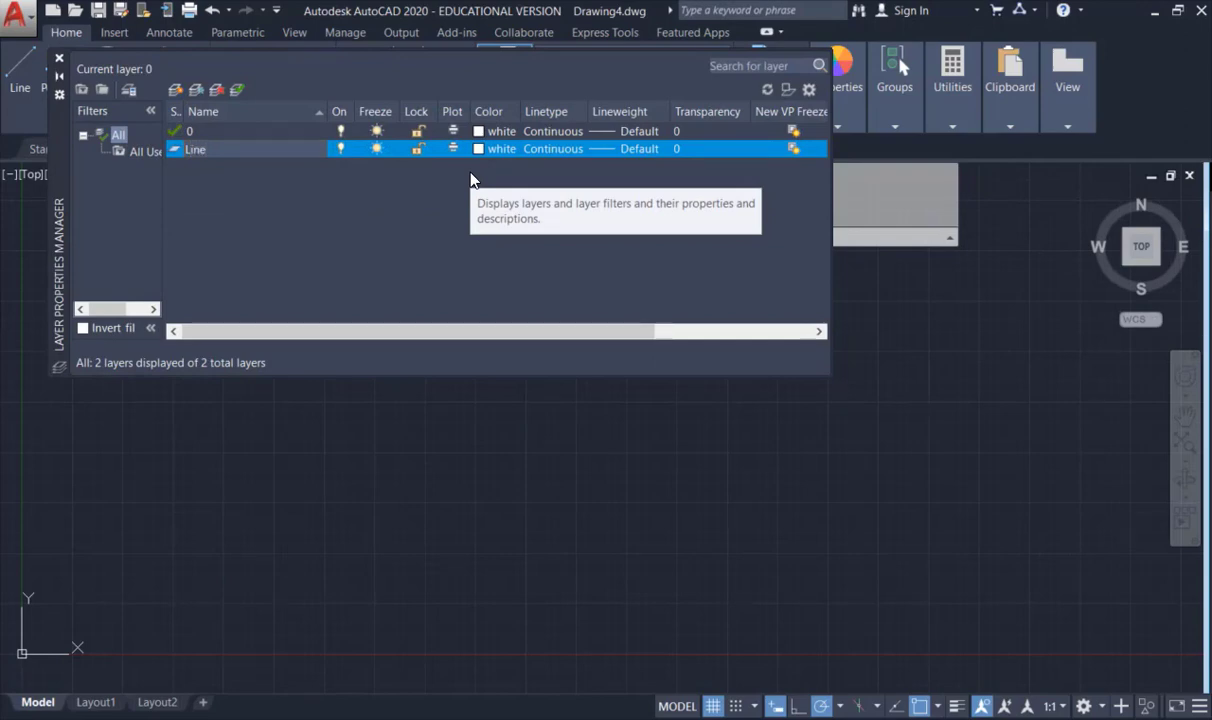
key("Return")
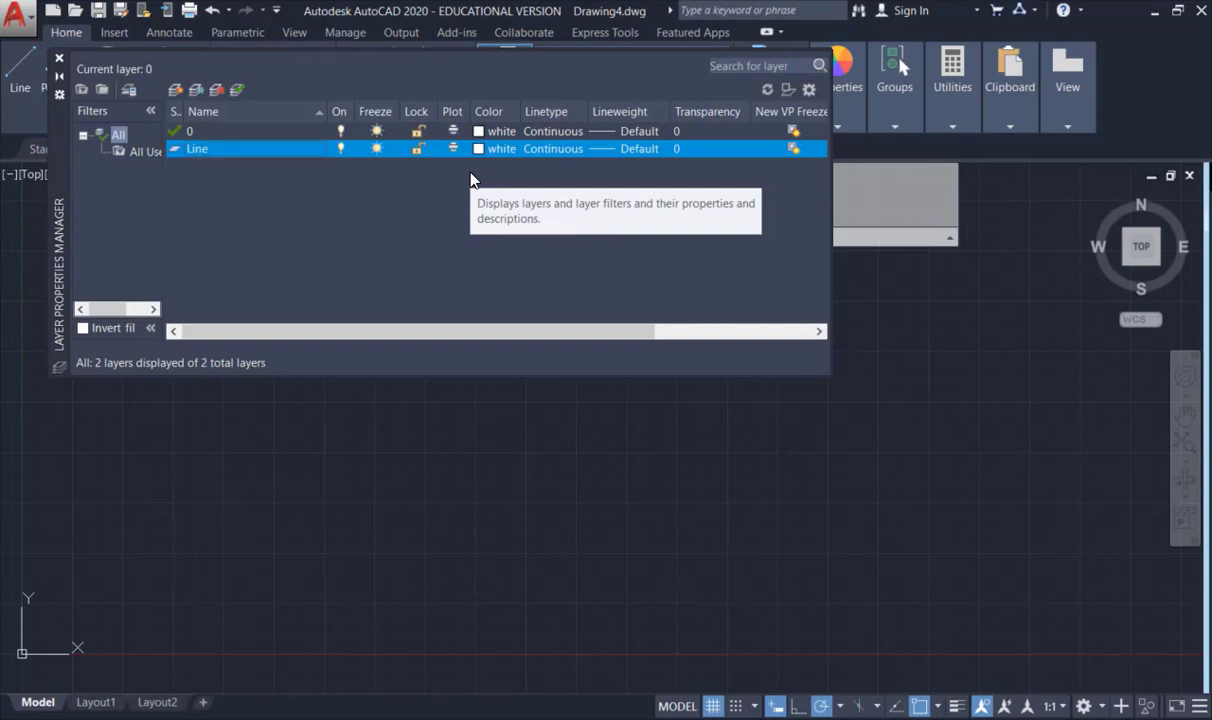
double_click(174, 149)
Step: Turn polar tracking off and draw a line from 0,0 with a length of 5.5 at an angle of 0 degrees
left_click(20, 70)
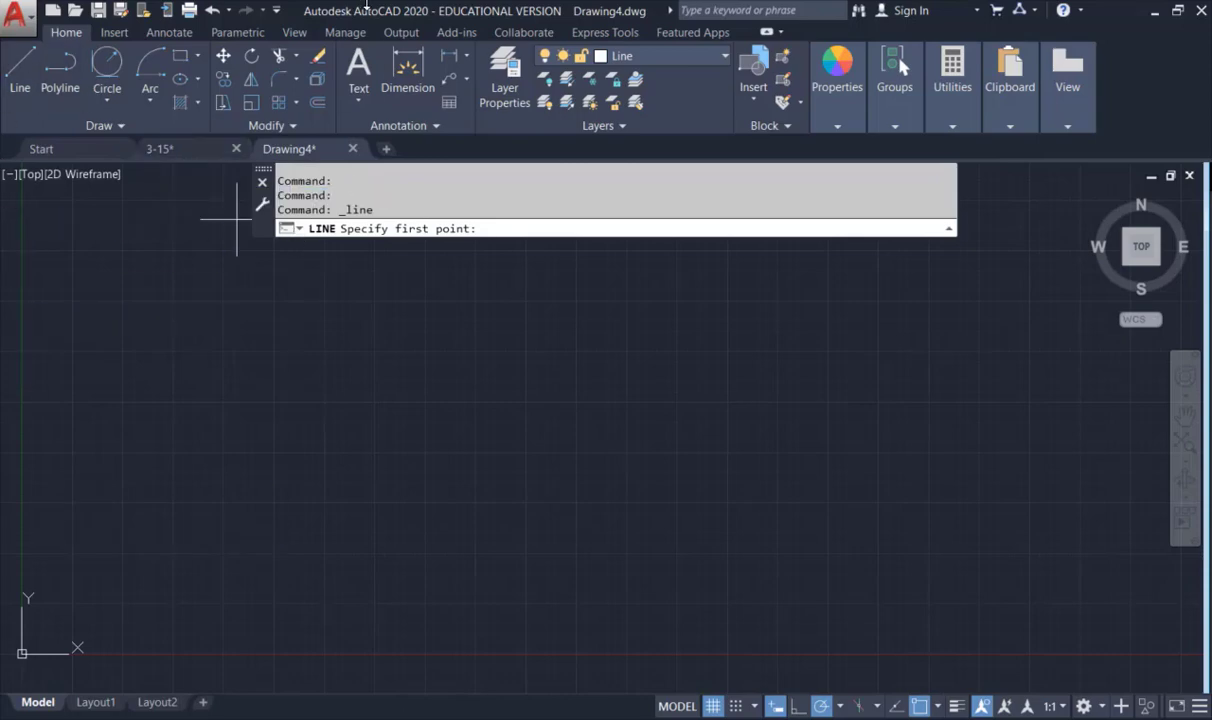
type("0,0")
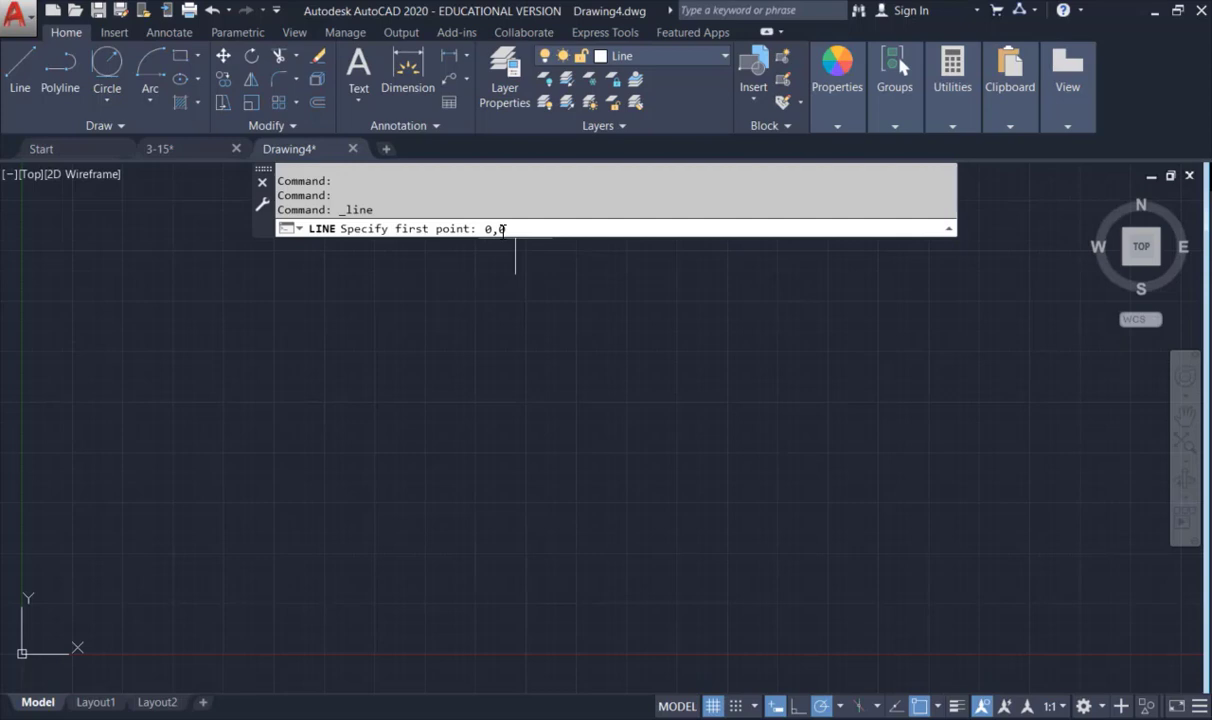
key("Return")
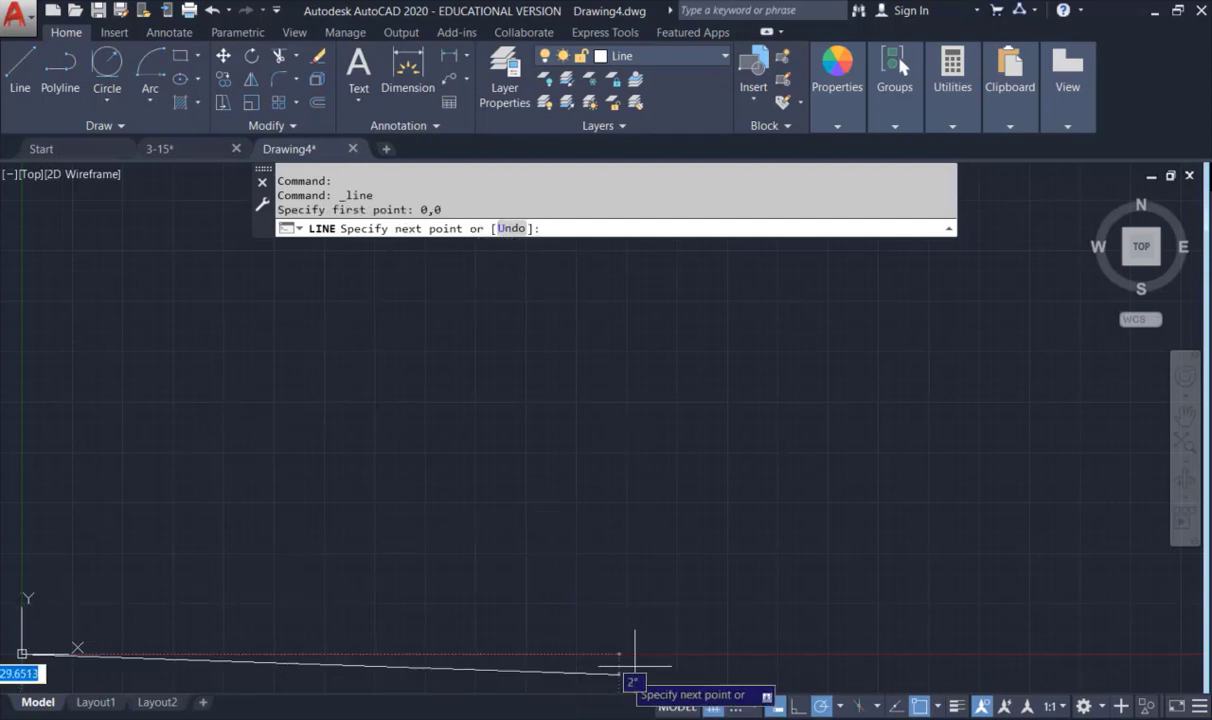
middle_click_drag(635, 665, 793, 481)
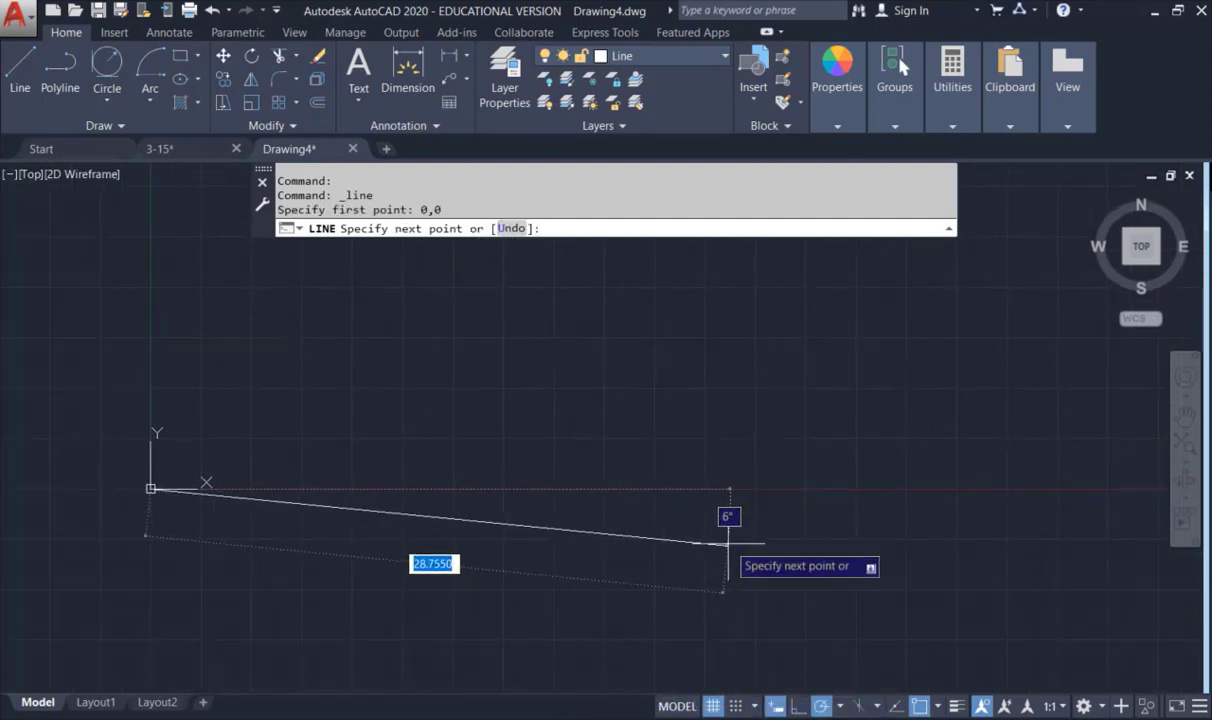
left_click(821, 706)
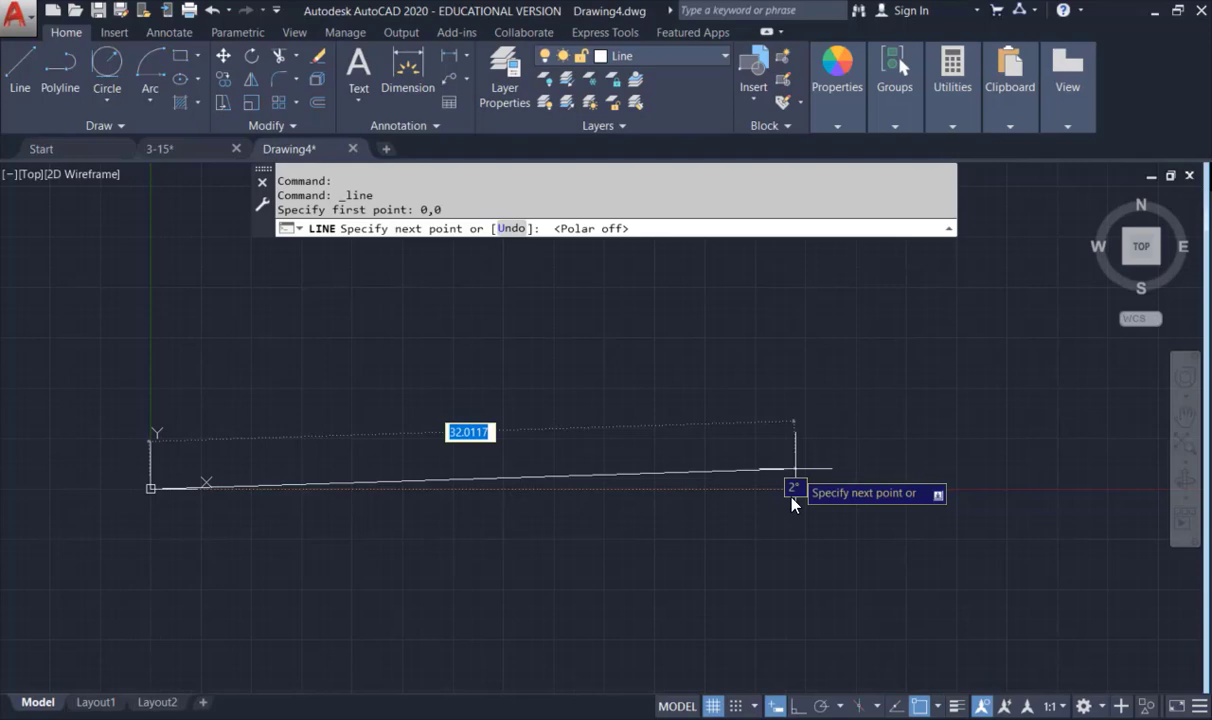
type("5.5")
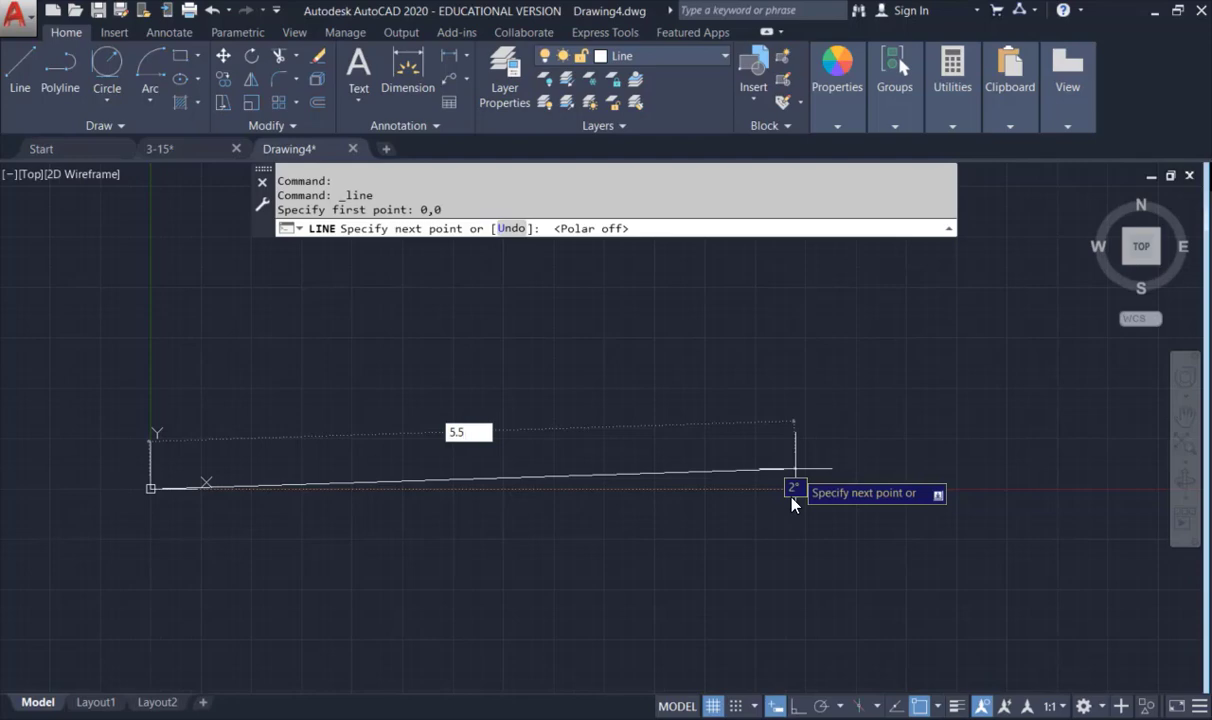
key("Tab")
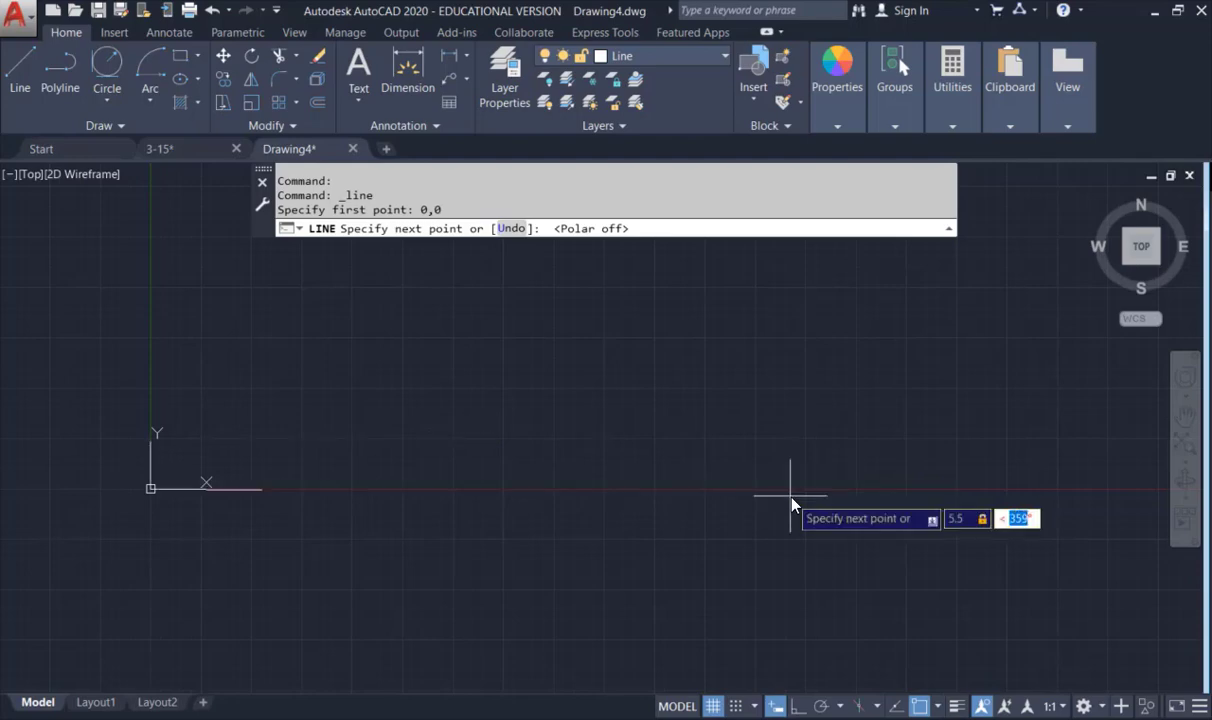
type("0")
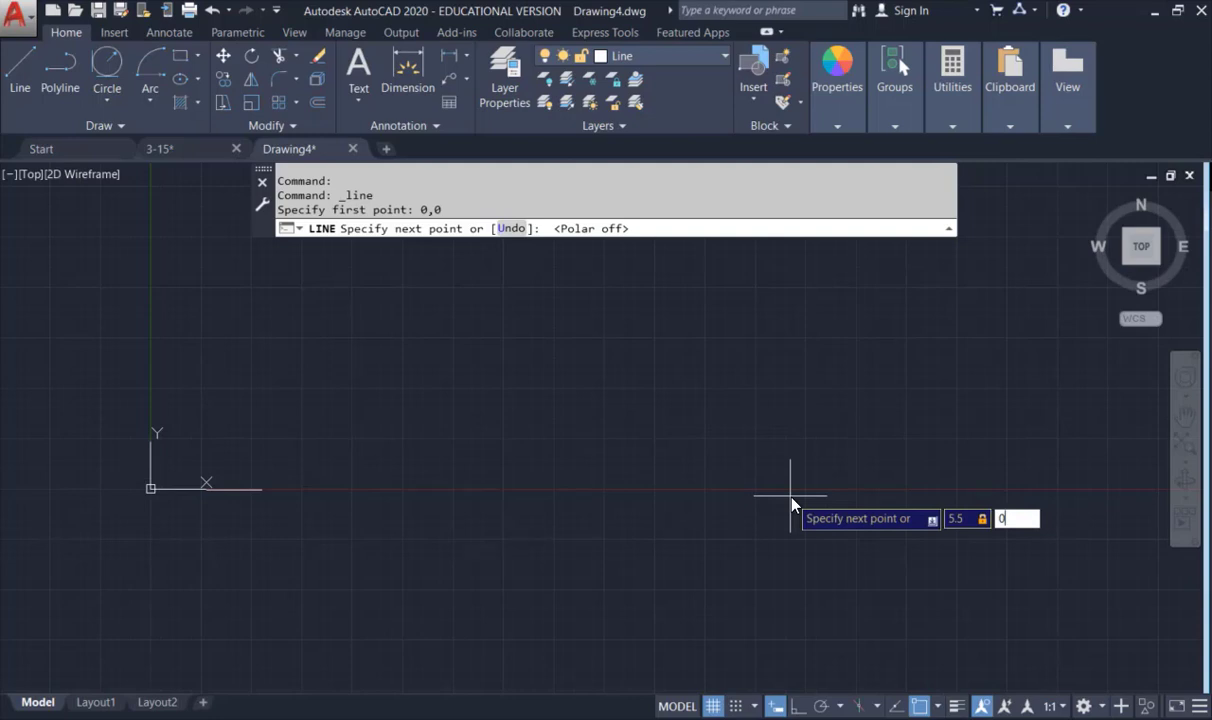
key("Return")
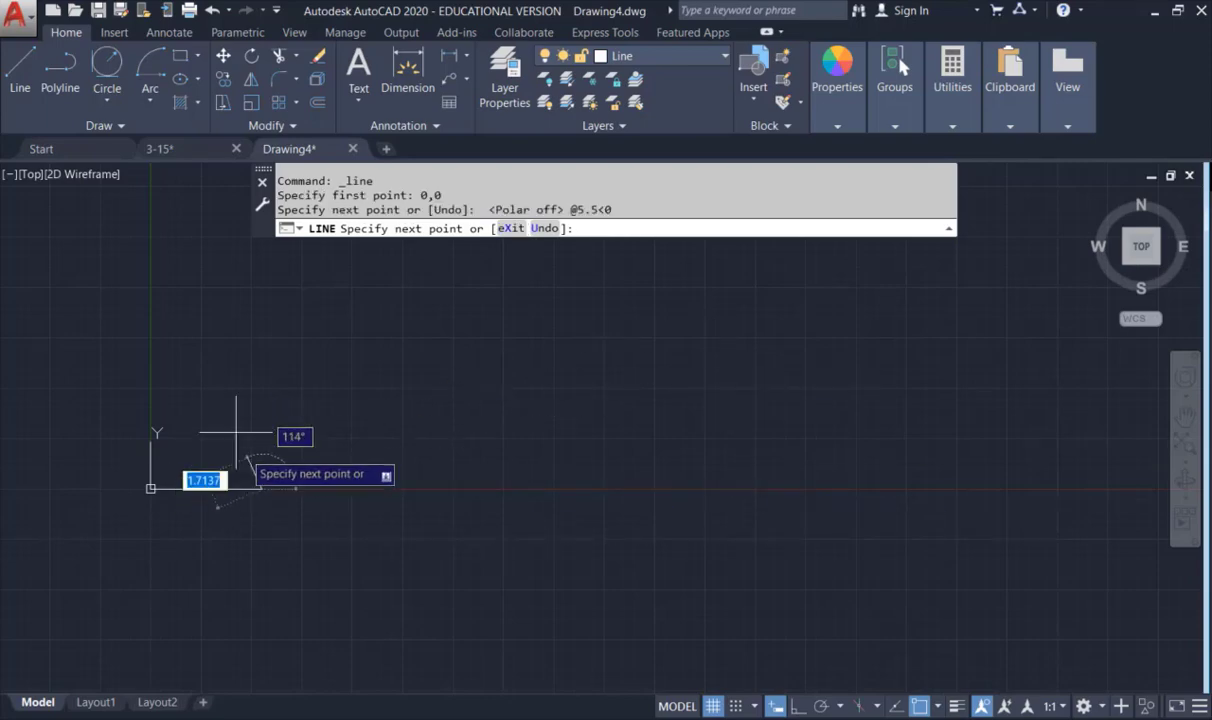
Step: Continue the line chain with a segment 2.5 long at 90 degrees
scroll(227, 419, "up", 2)
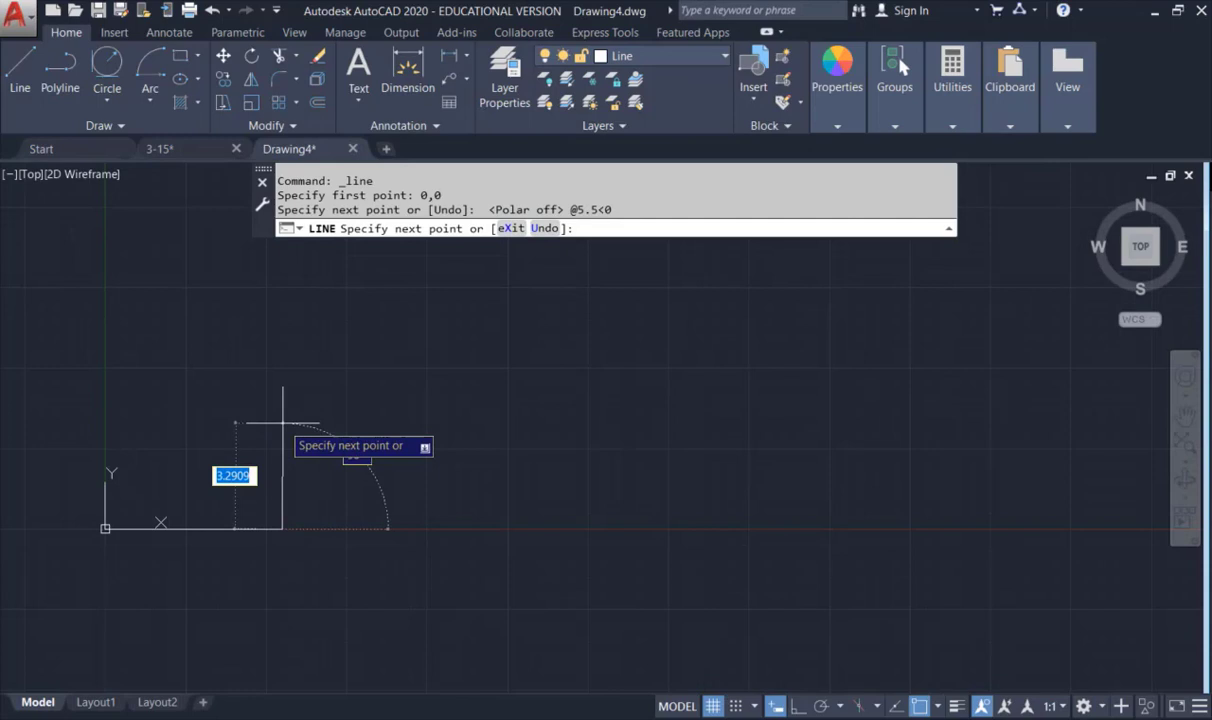
type("2.5")
key("Tab")
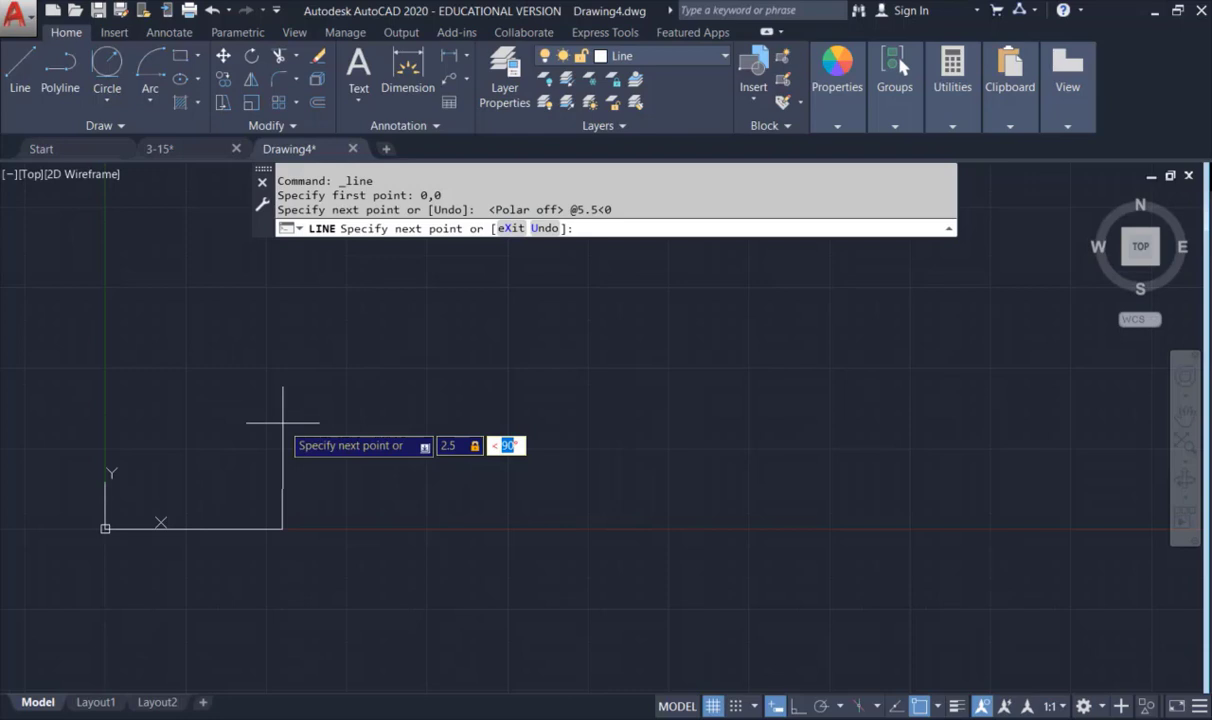
type("90")
key("Return")
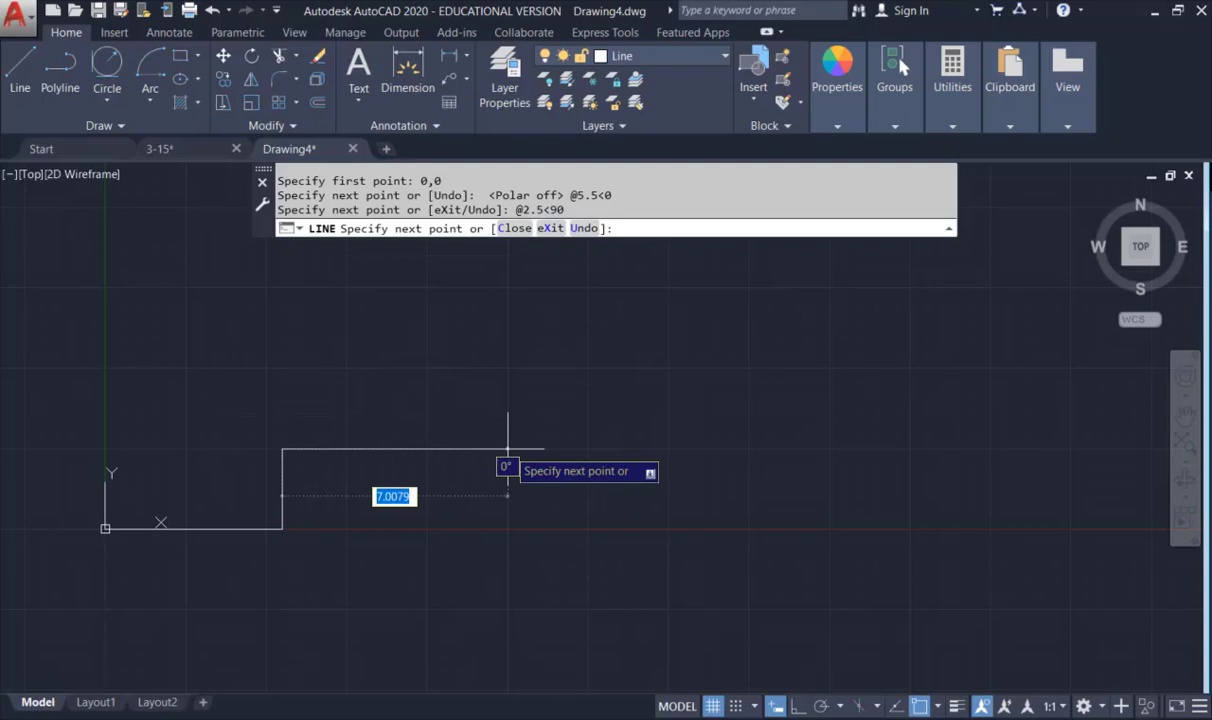
Step: Add a segment 2.5 long at 0 degrees from the upper end of the vertical segment
type("2")
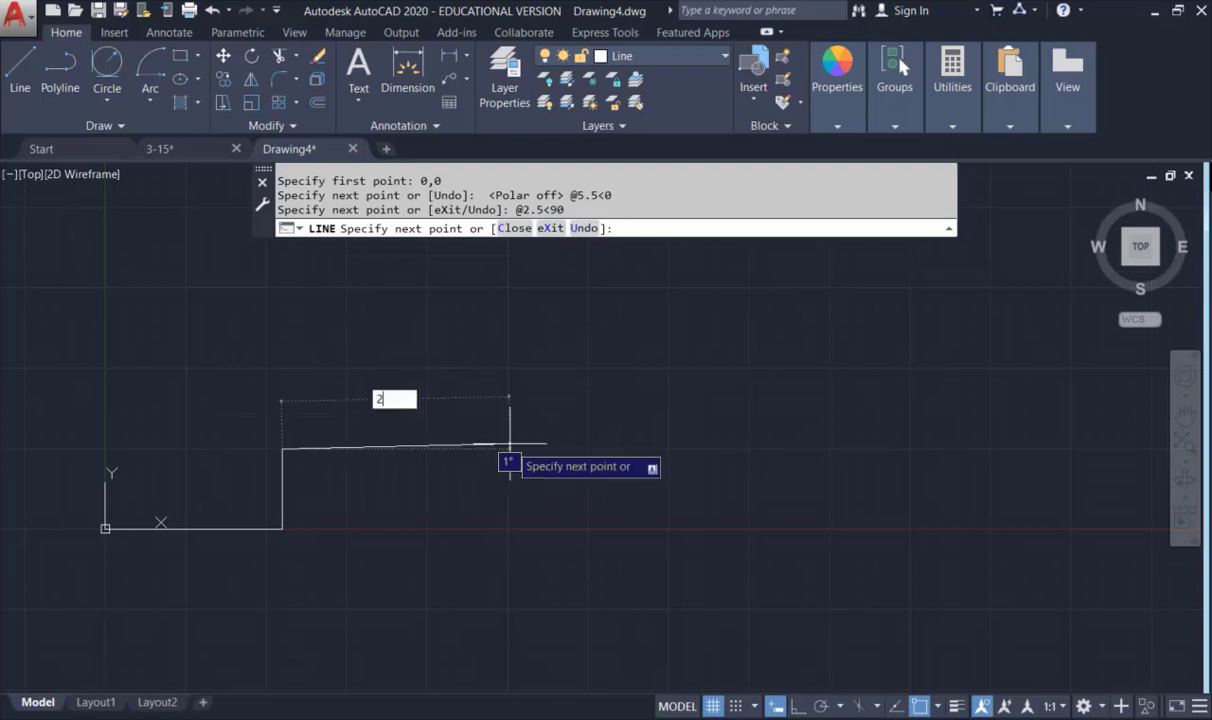
type(".5")
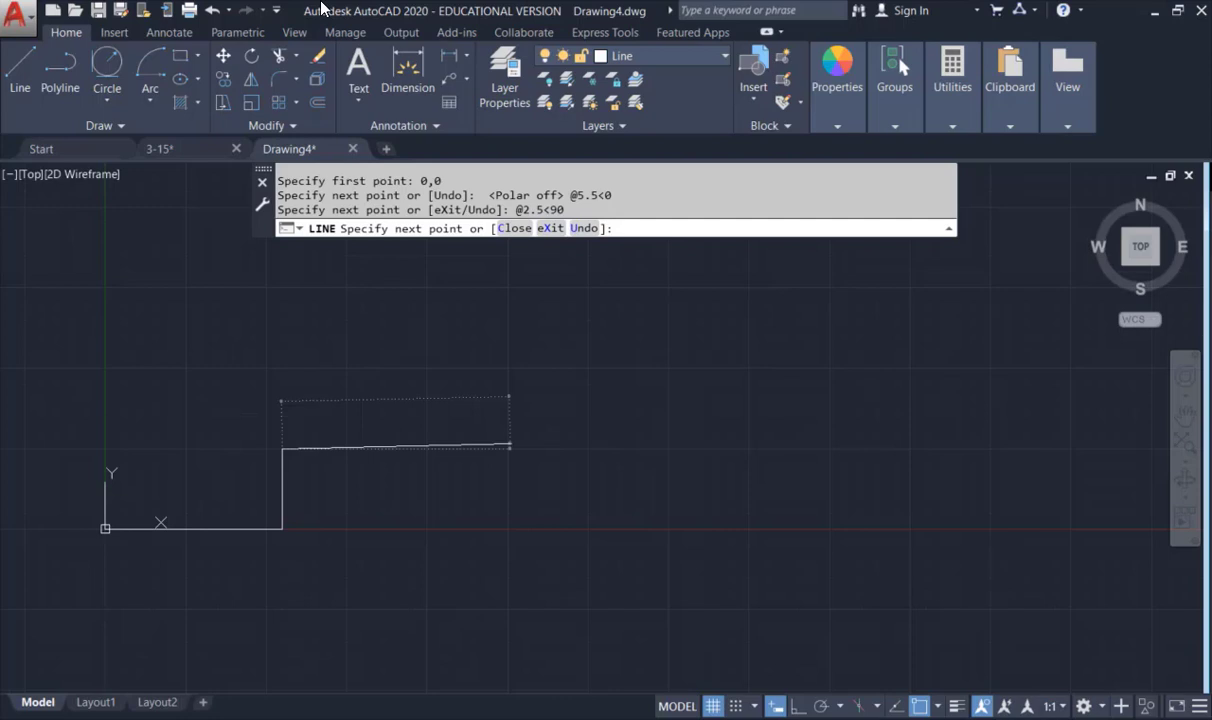
type("0")
key("Return")
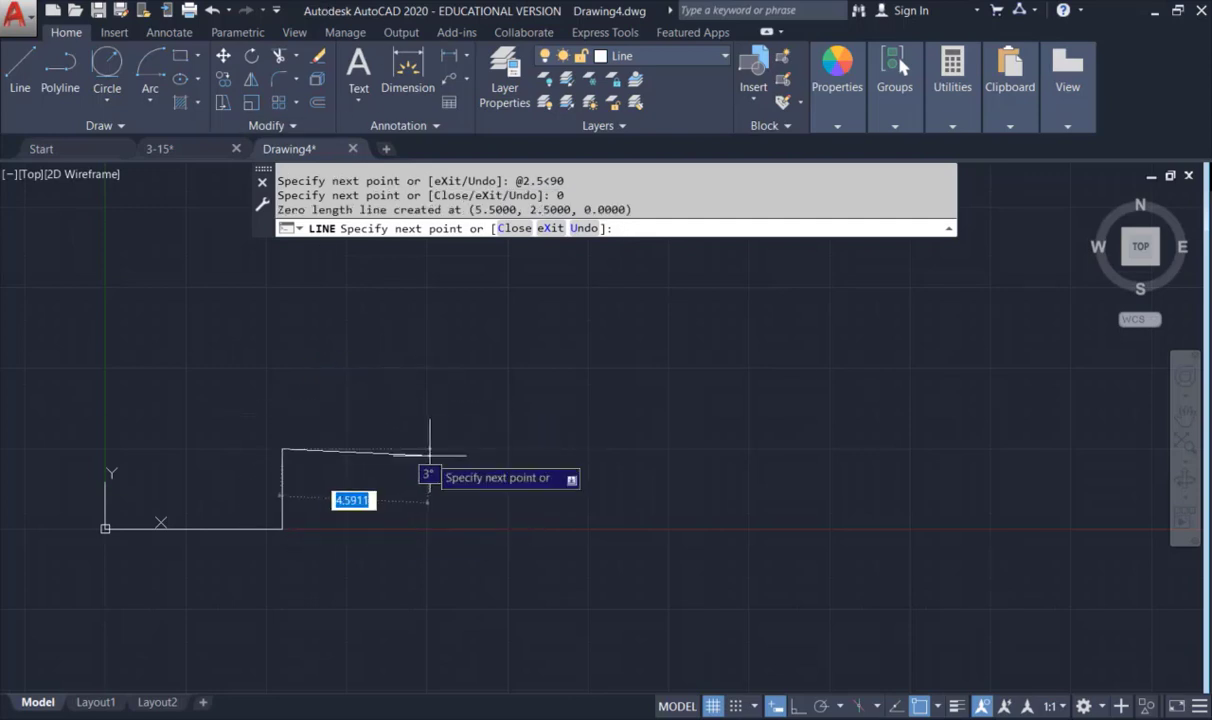
type("2.5")
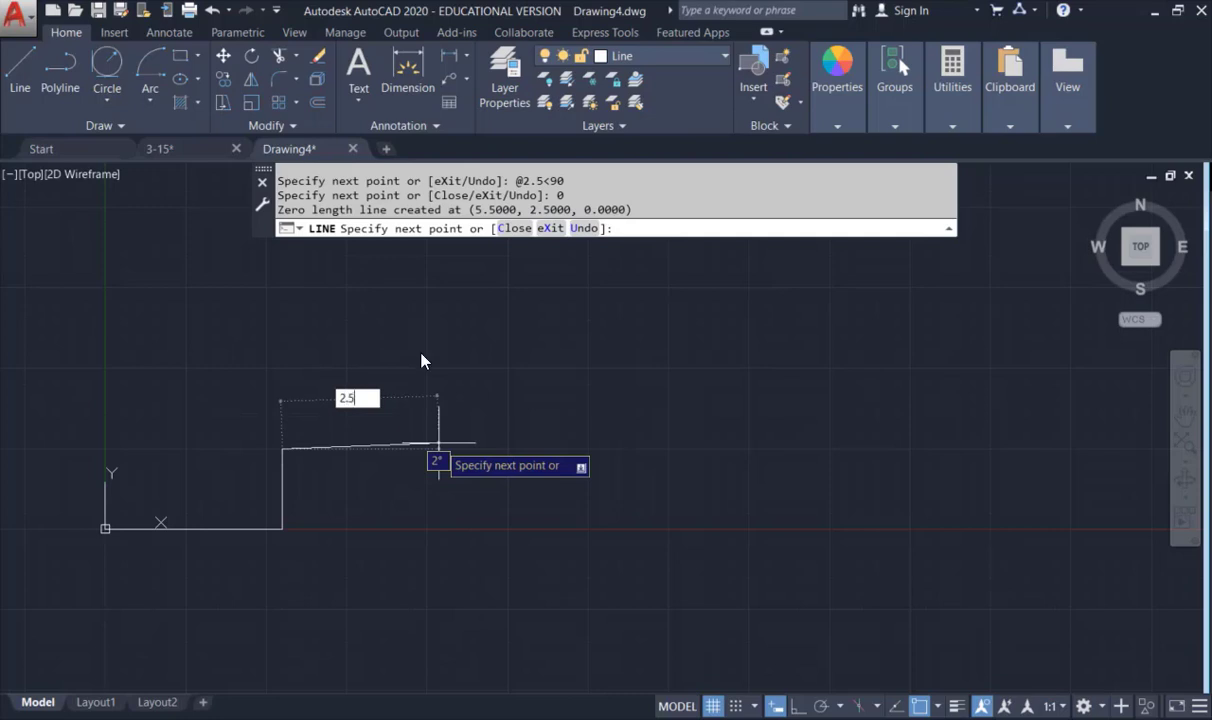
key("Tab")
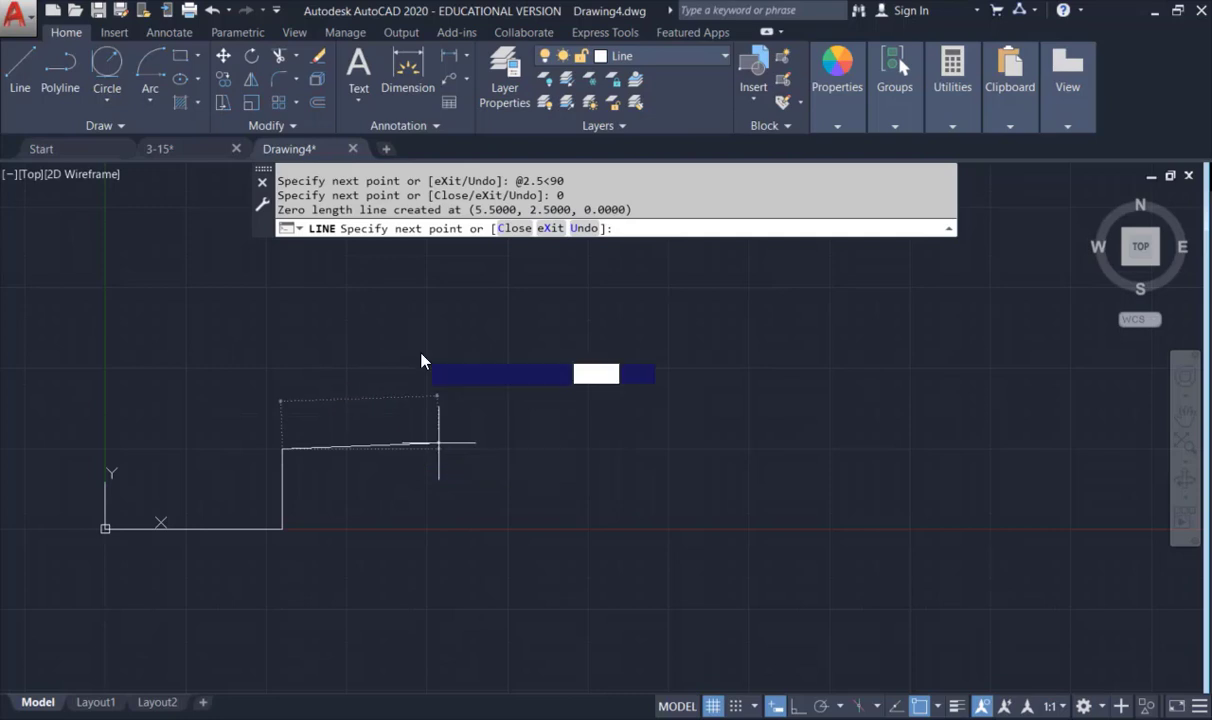
type("0")
key("Return")
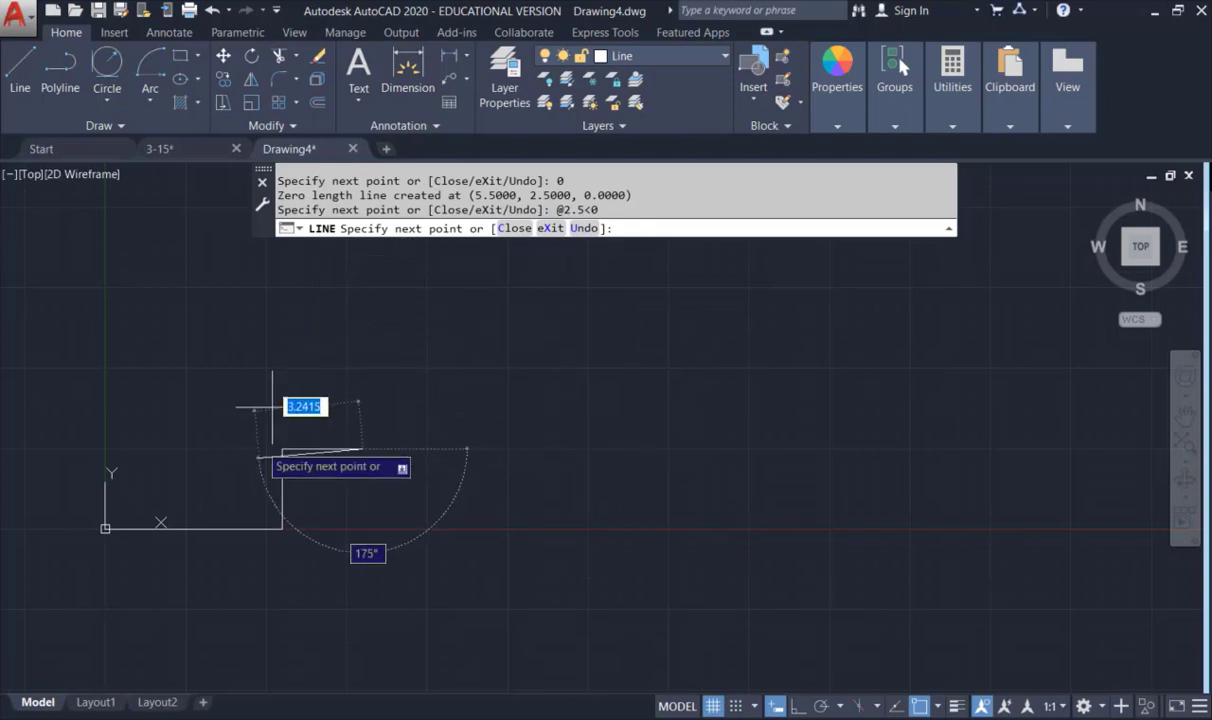
Step: End the Line command and erase all the segments drawn so far
key("Escape")
left_click(68, 345)
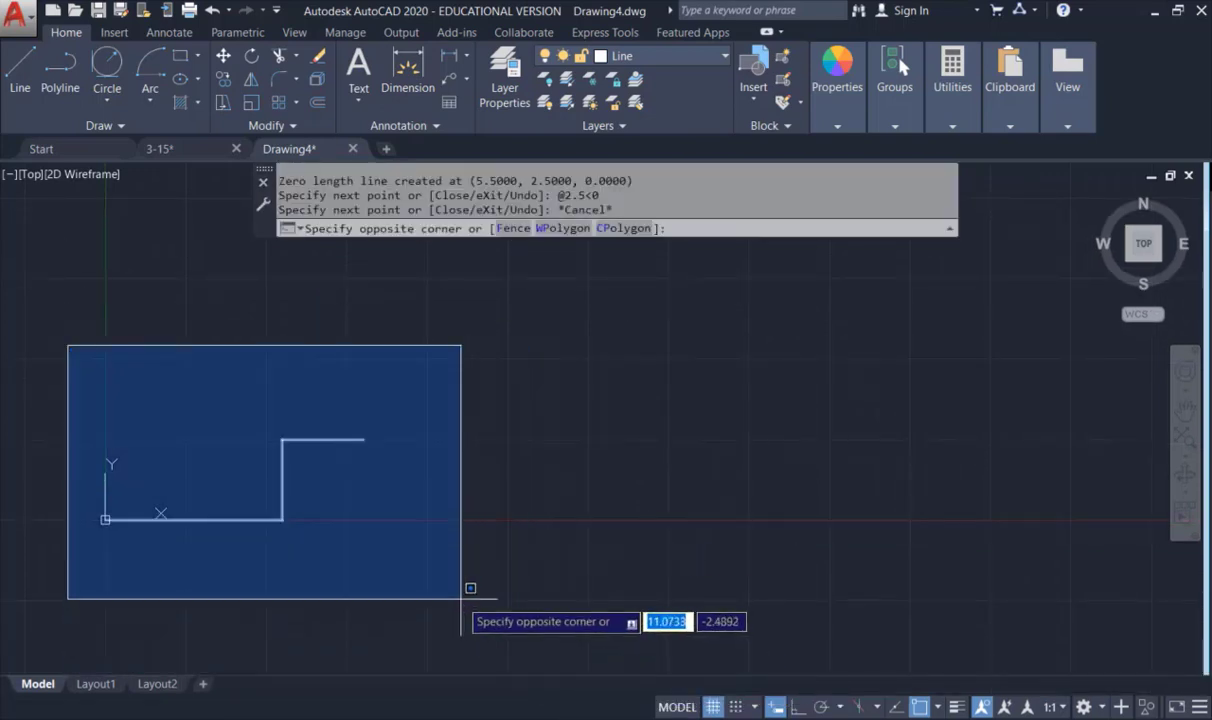
left_click(462, 600)
key("Delete")
Step: Draw a single line from 0,0 with a length of 2.25 at an angle of 0 degrees
middle_click_drag(465, 595, 565, 587)
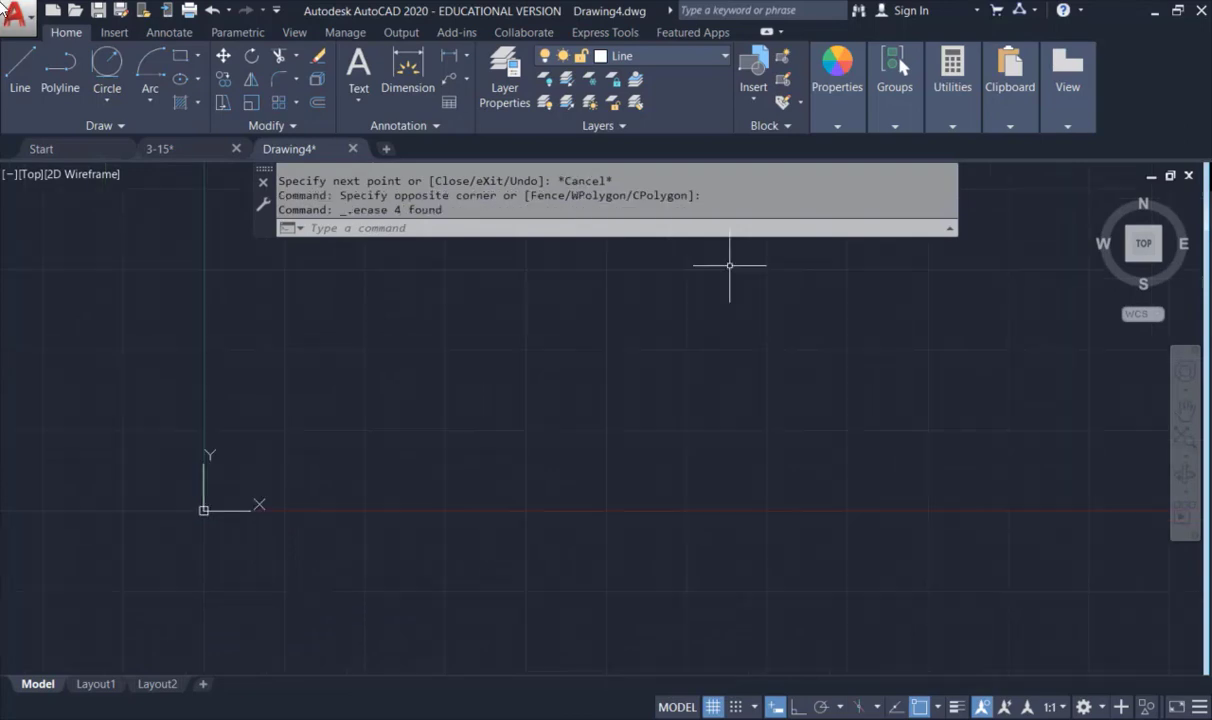
left_click(19, 70)
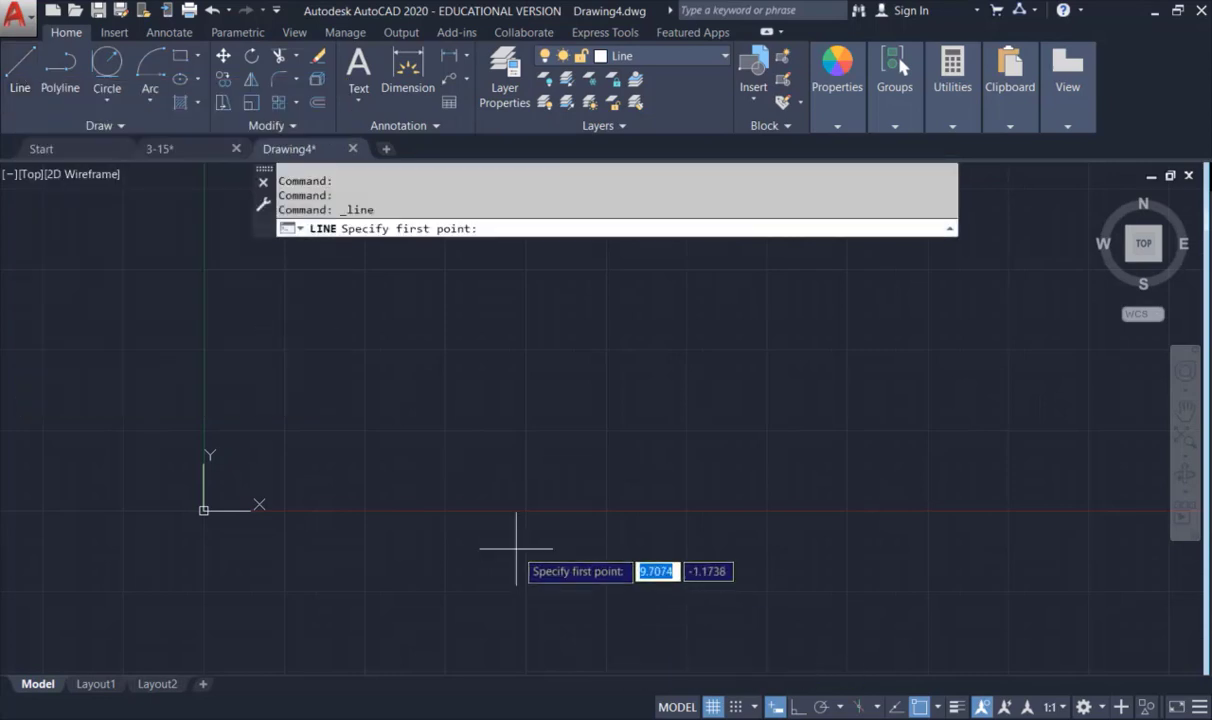
type("0,0")
key("Return")
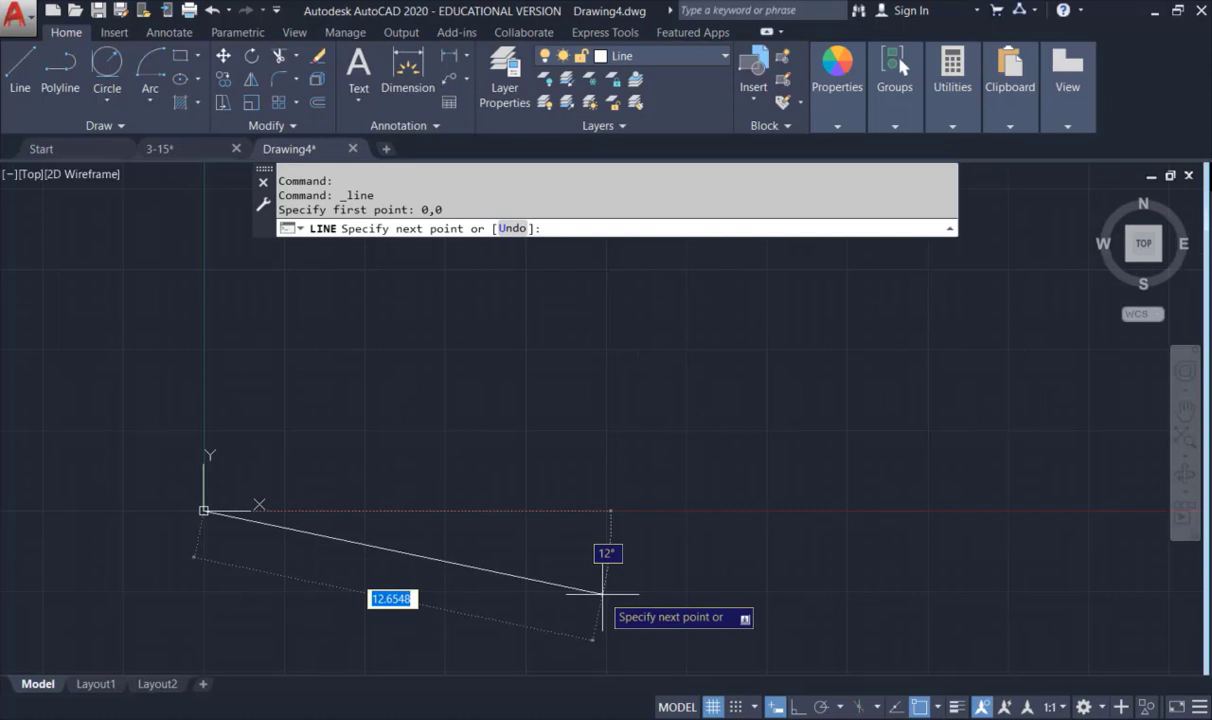
type("2.25")
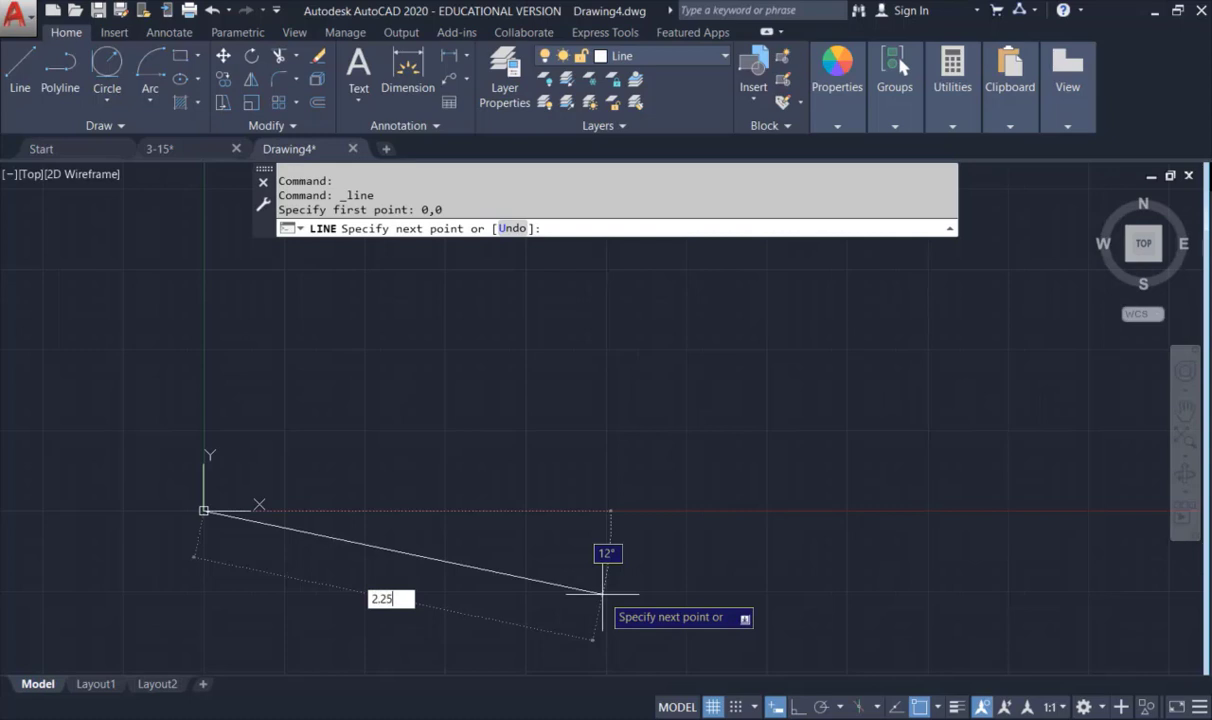
key("Tab")
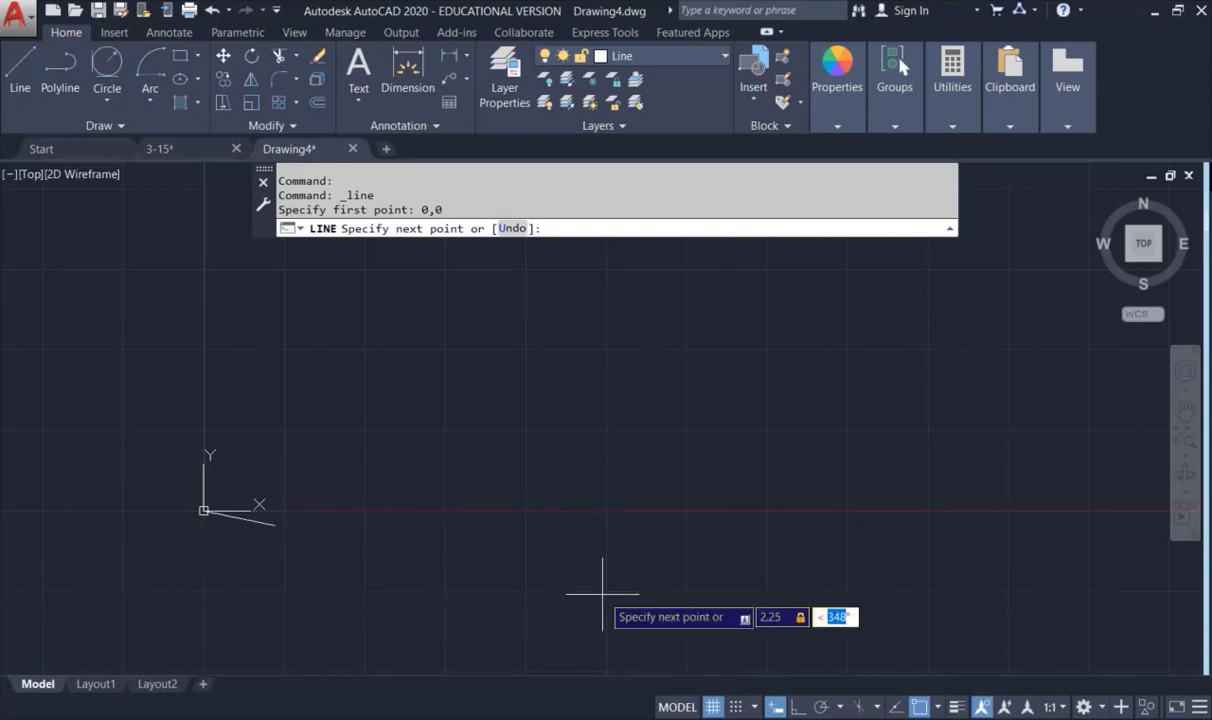
type("0")
key("Return")
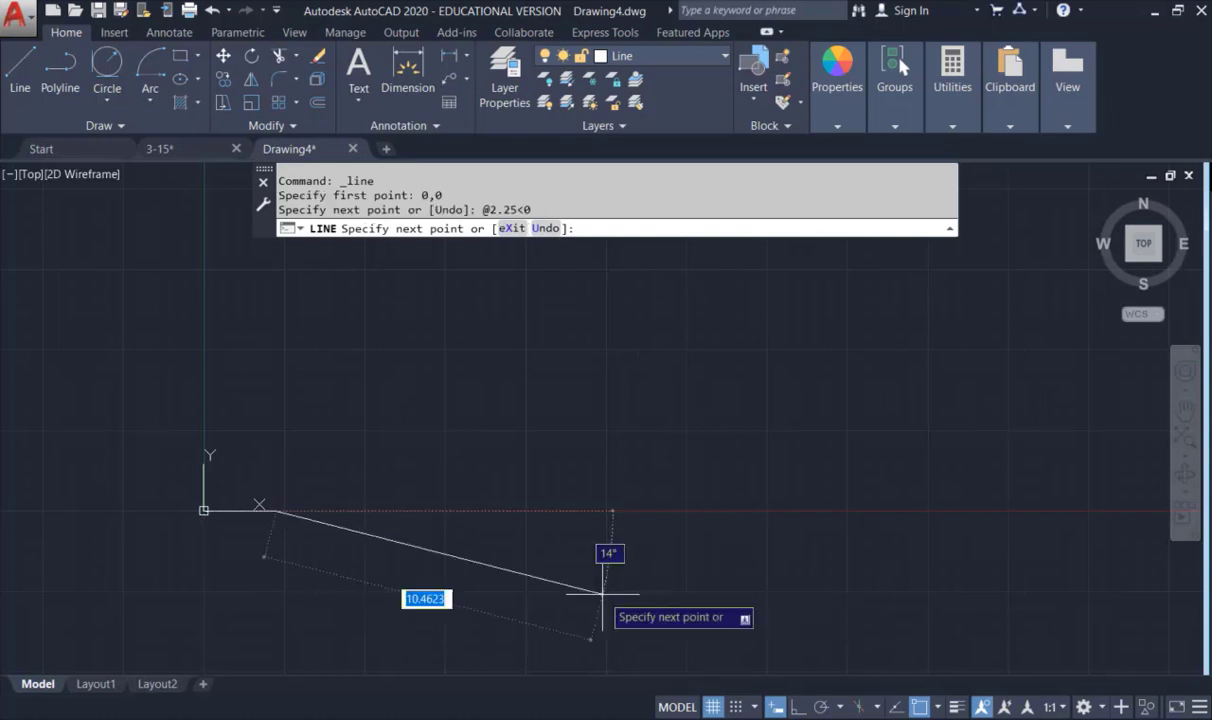
scroll(452, 472, "up", 3)
mouse_move(452, 472)
middle_mouse_down()
mouse_move(860, 481)
mouse_move(906, 449)
middle_mouse_up()
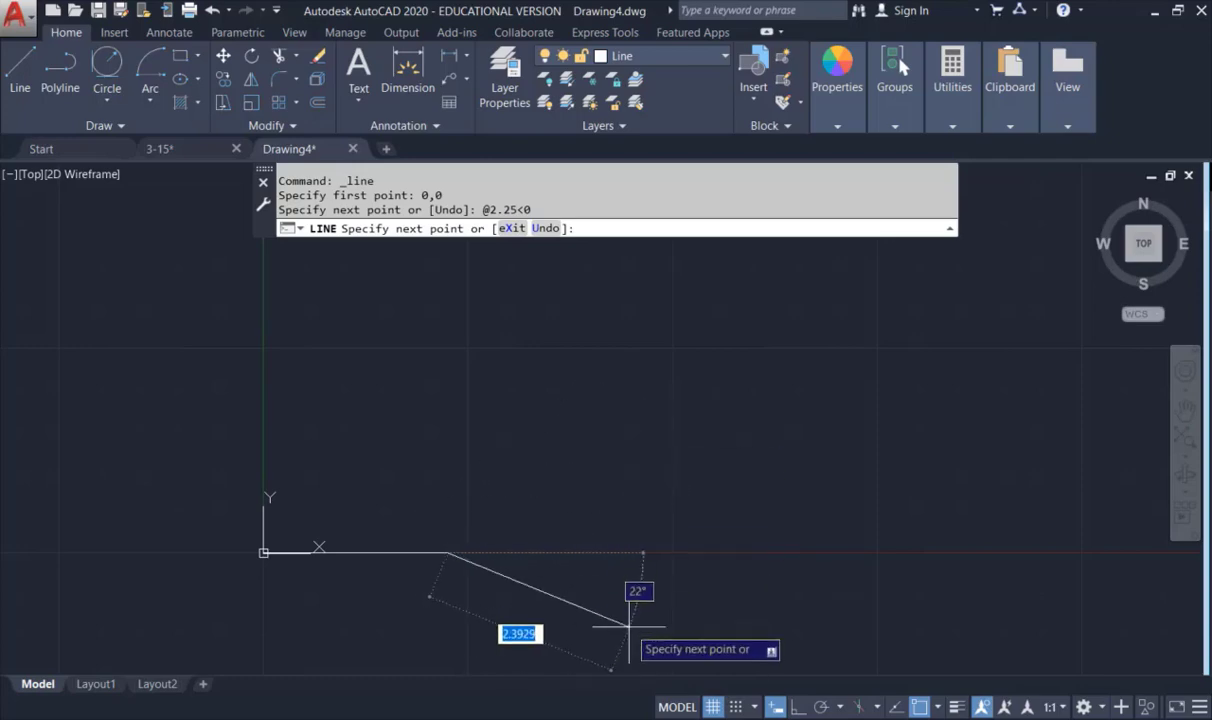
key("Escape")
Step: Switch to PowerPoint to check the dimensions of exercise 15 Mechanical on slide 6 of HW_Lines.pptx, and return to AutoCAD
key("alt+Tab")
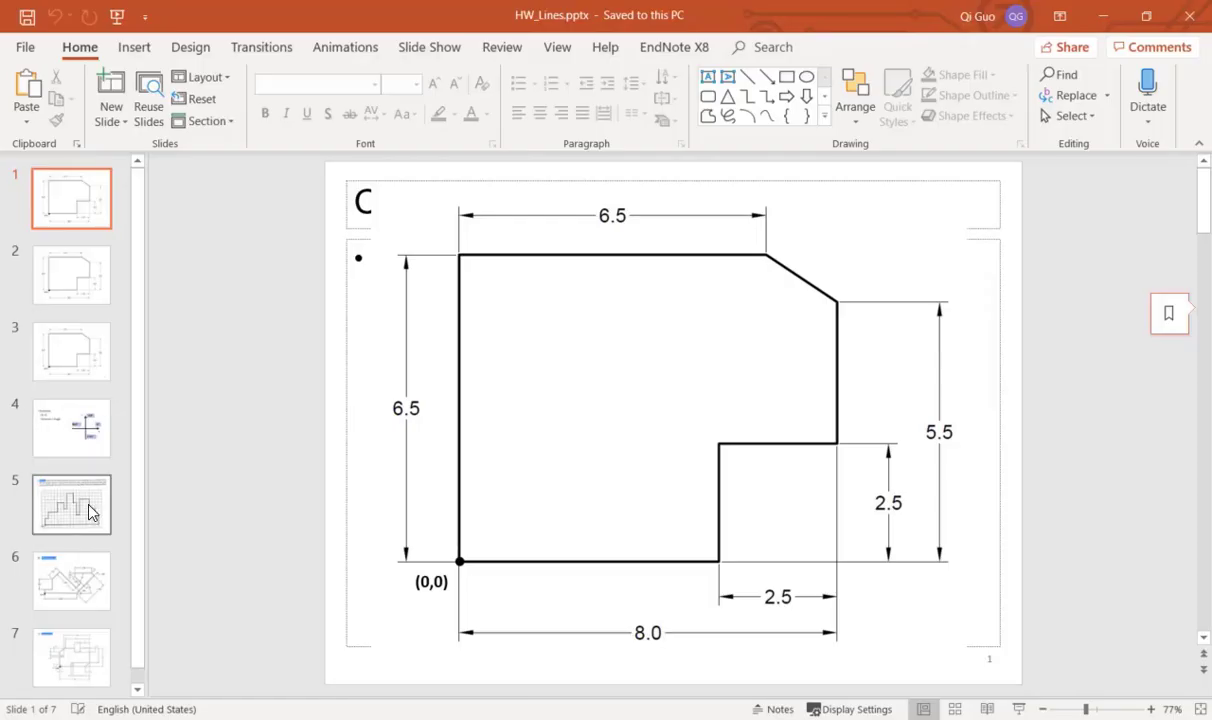
left_click(88, 509)
left_click(50, 599)
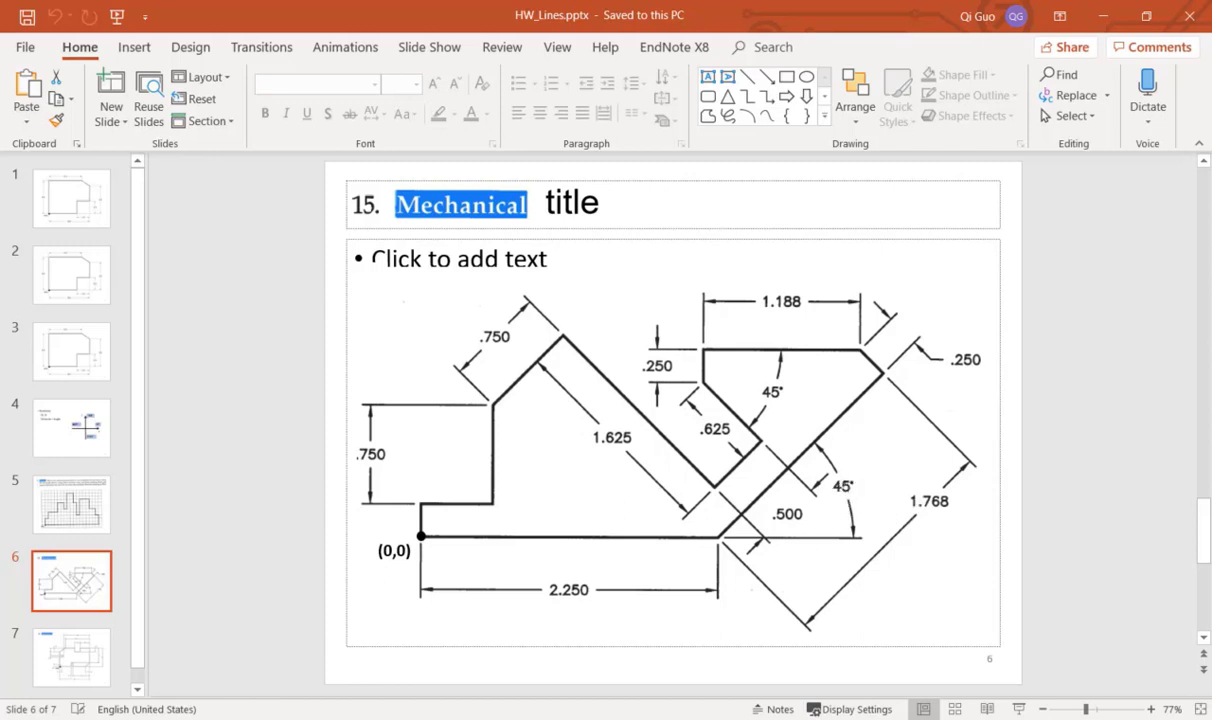
left_click(714, 614)
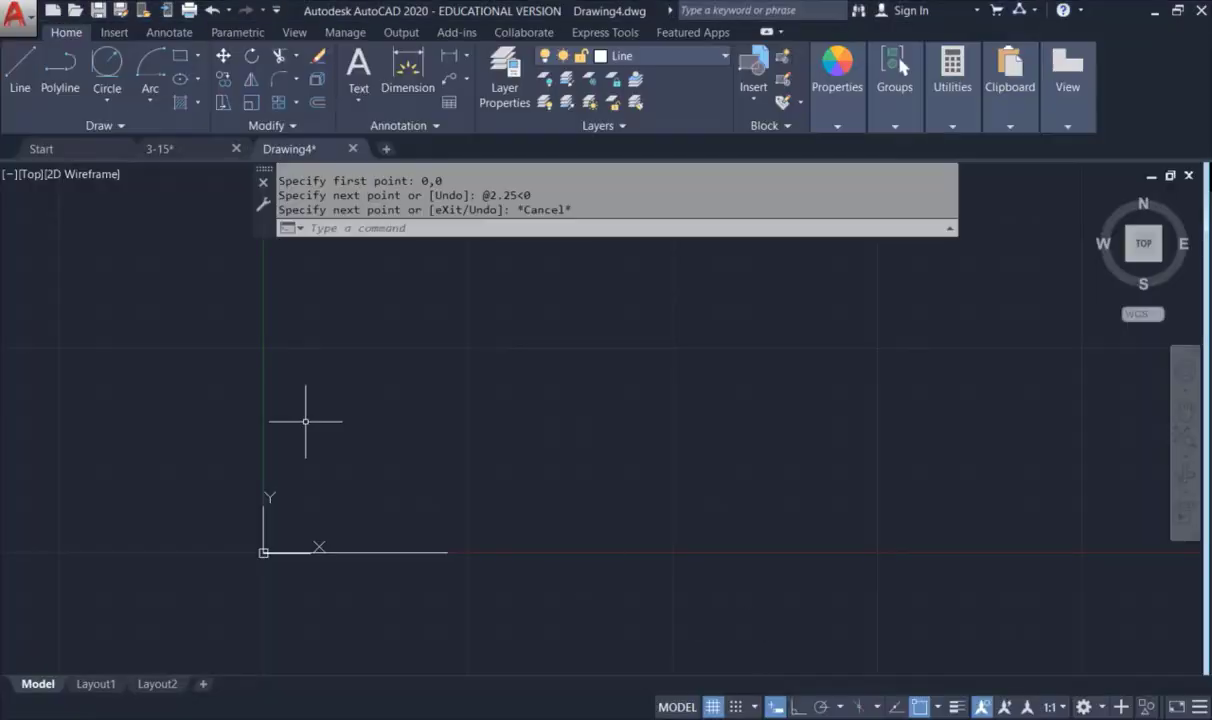
Step: Draw a line from the right end of the horizontal base line, 1.768 long at an angle of 45 degrees
left_click(16, 70)
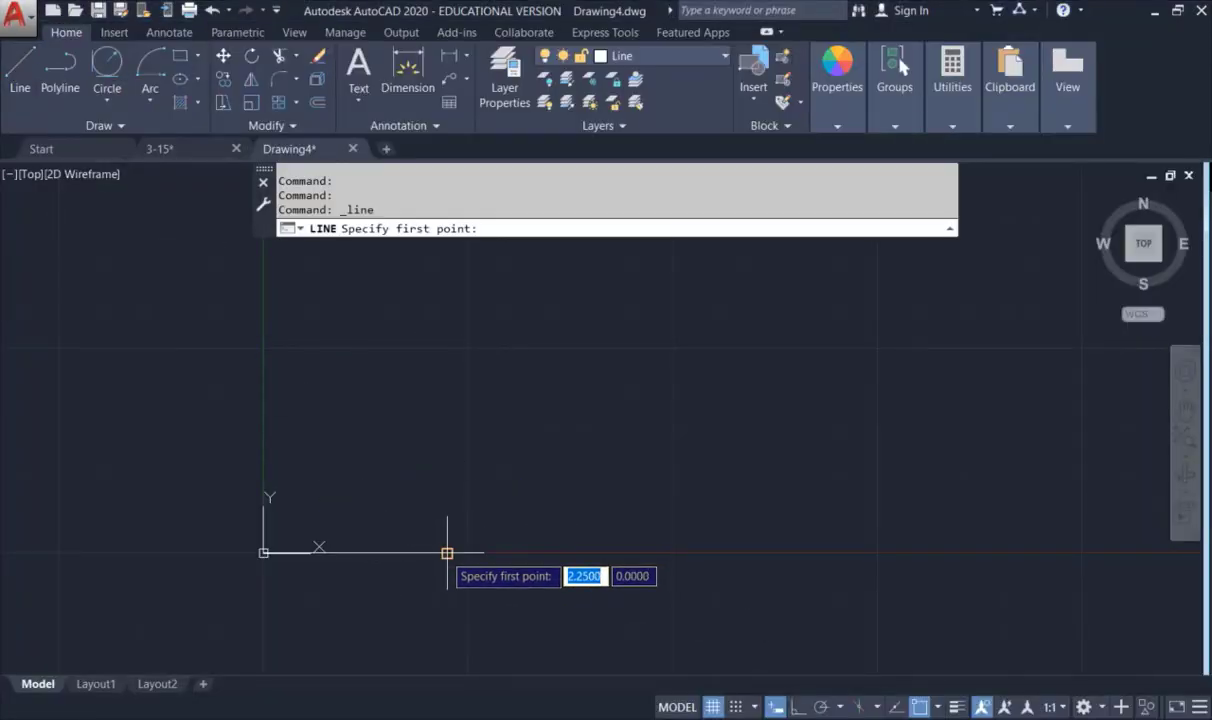
left_click(446, 552)
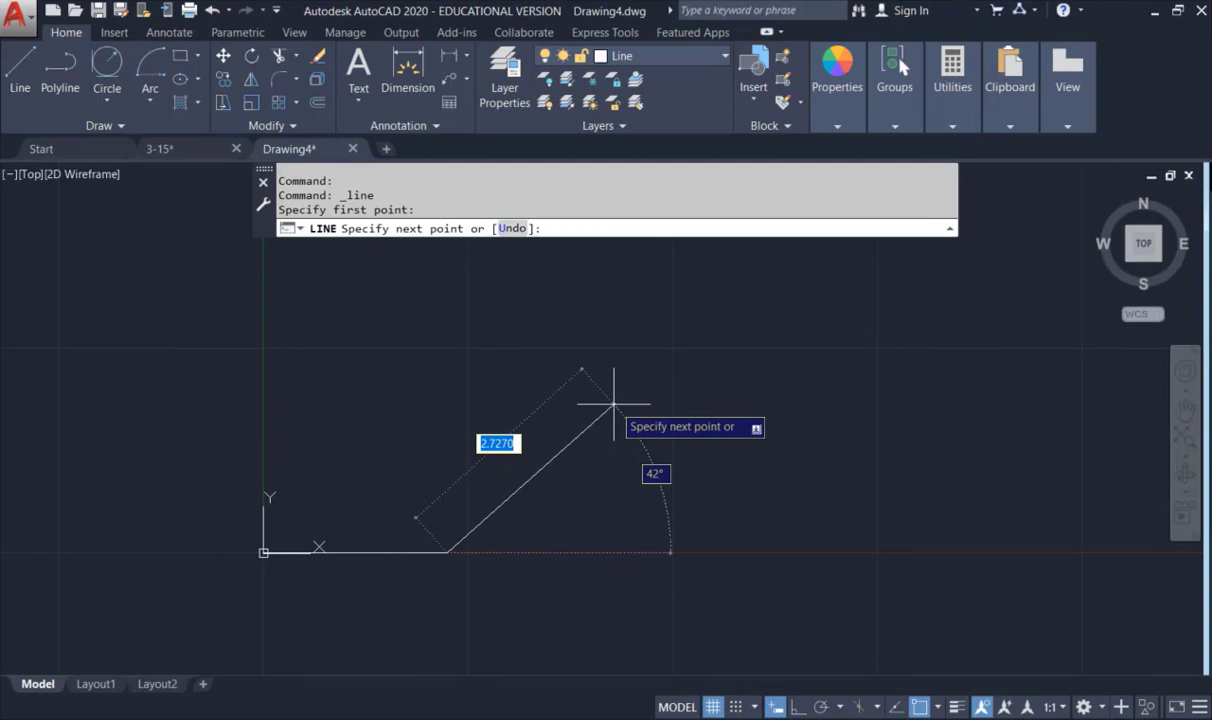
type("1.768")
key("Tab")
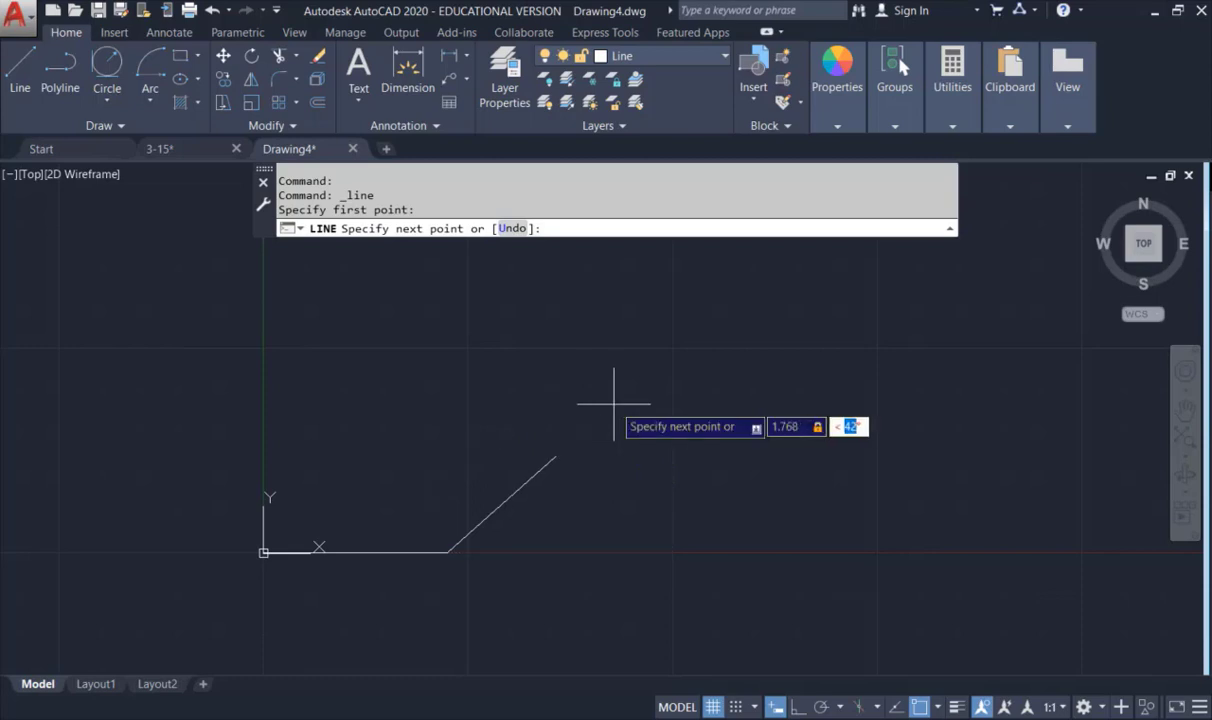
type("45")
key("Return")
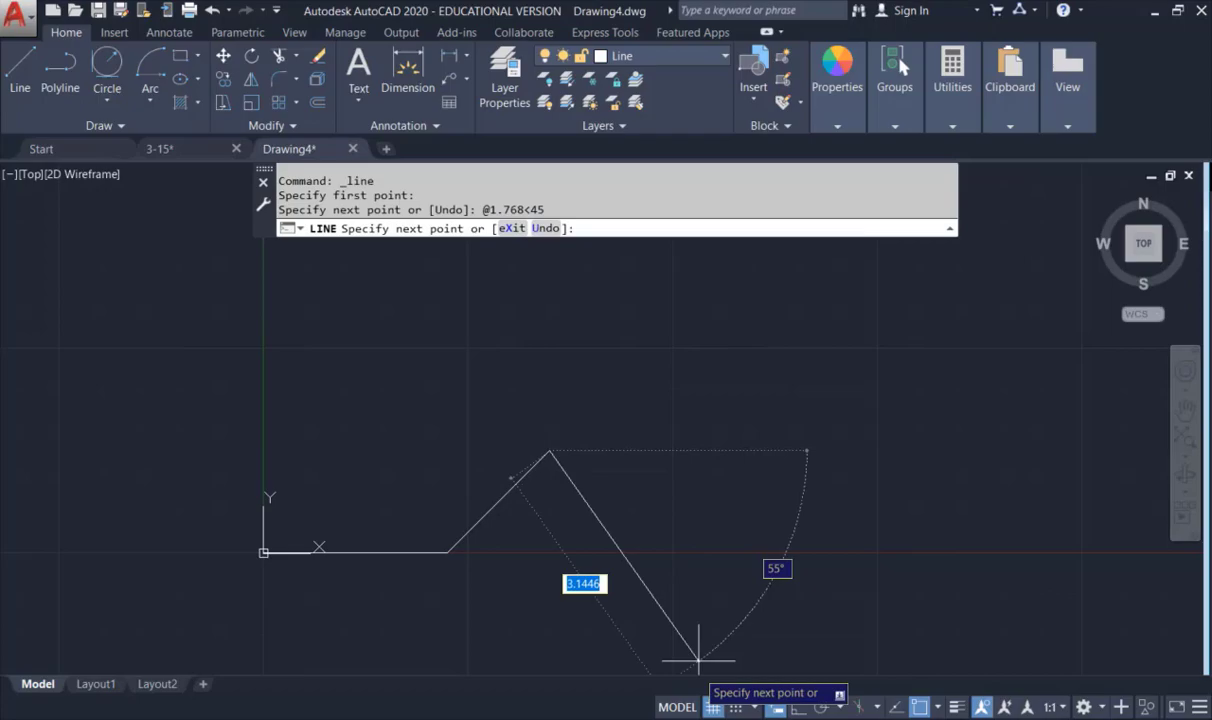
Step: Switch to PowerPoint to check the short corner edge of exercise 15 on slide 6 of HW_Lines.pptx, and return to Drawing4.dwg in AutoCAD
mouse_move(722, 662)
left_click(1059, 640)
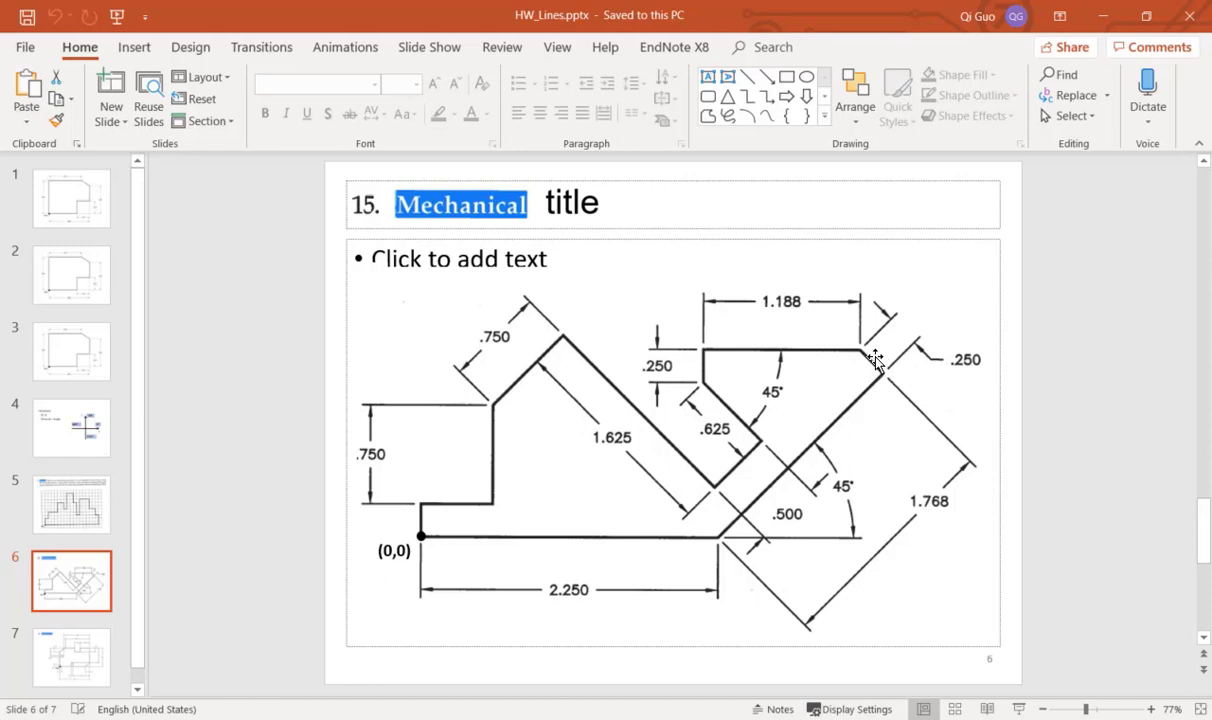
left_click(875, 360)
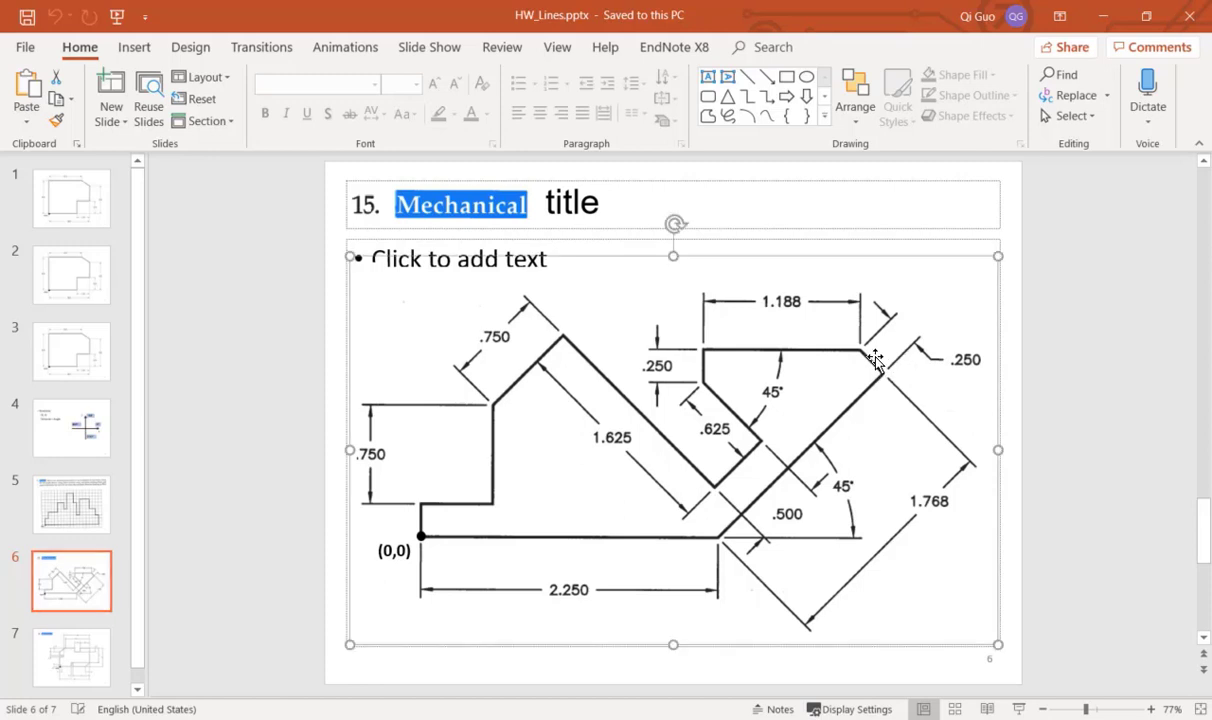
left_click(1090, 362)
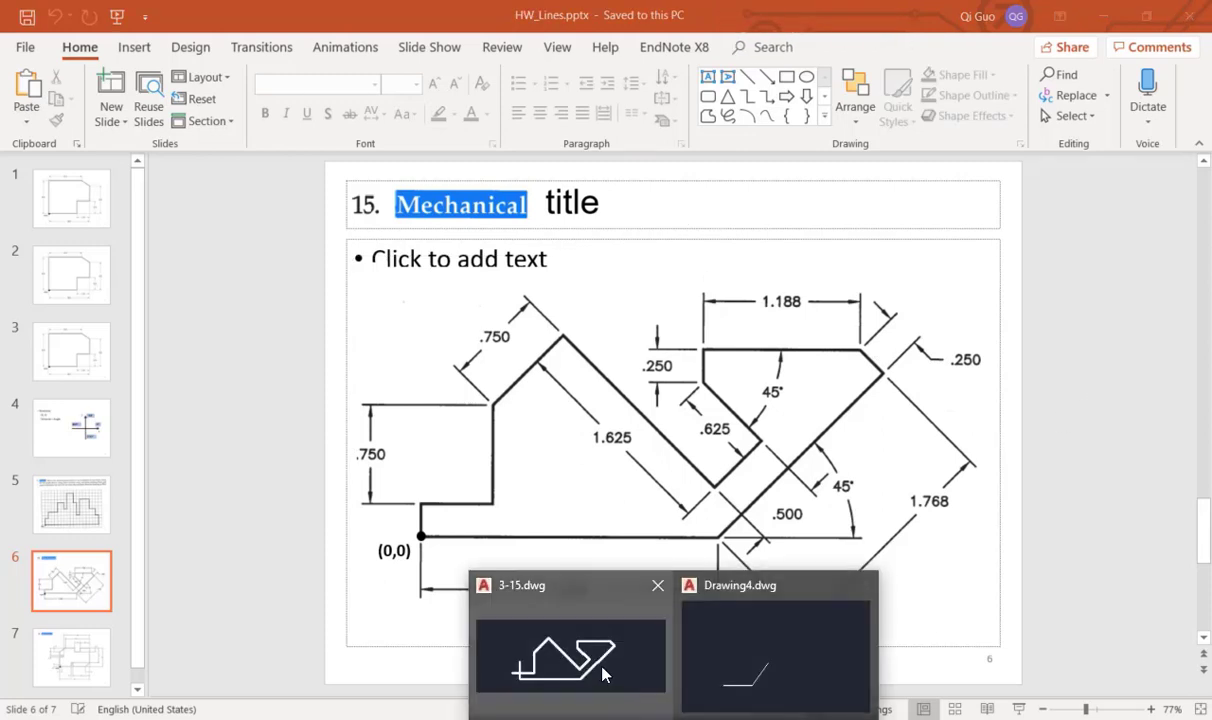
left_click(739, 626)
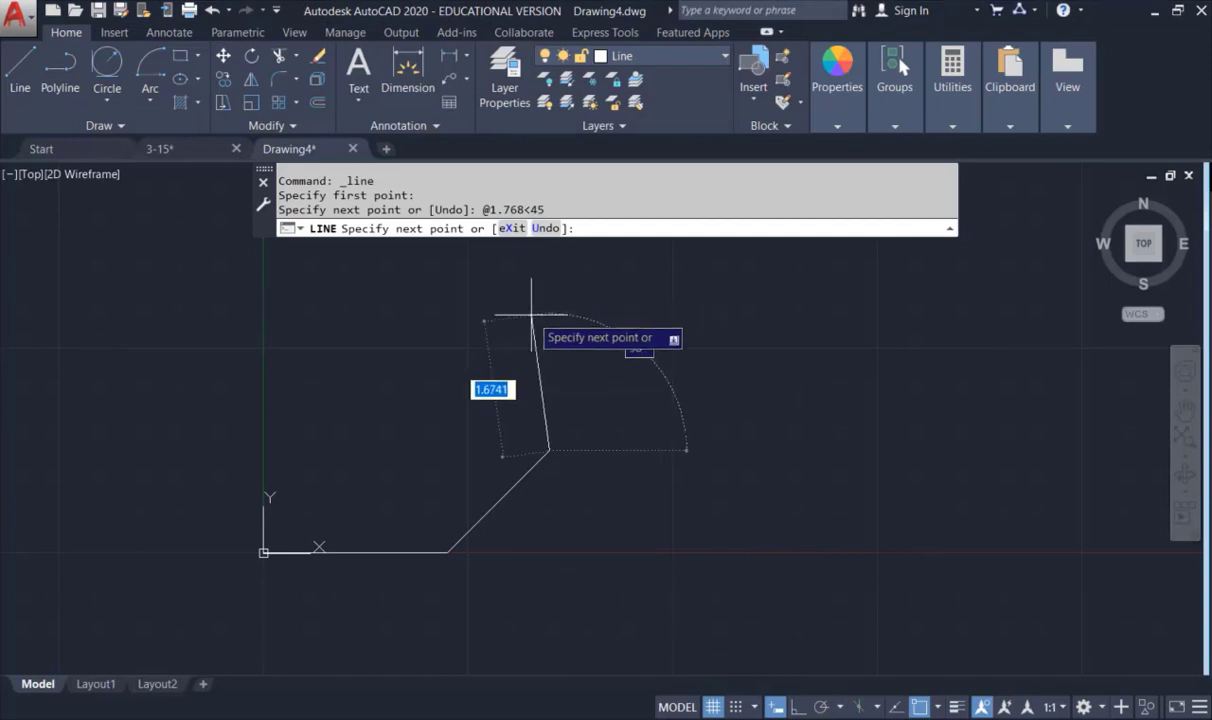
Step: Try to add a segment .25 long at 135 degrees from the upper end of the 45-degree line
key("BackSpace")
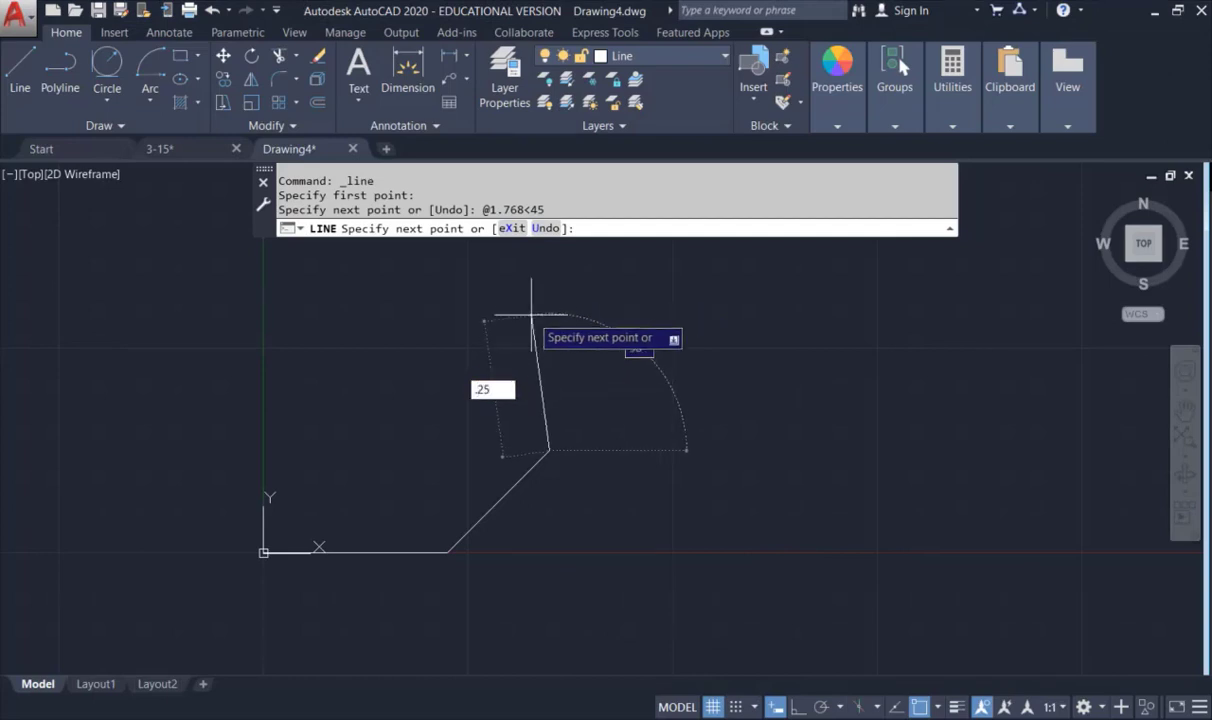
type(".25<")
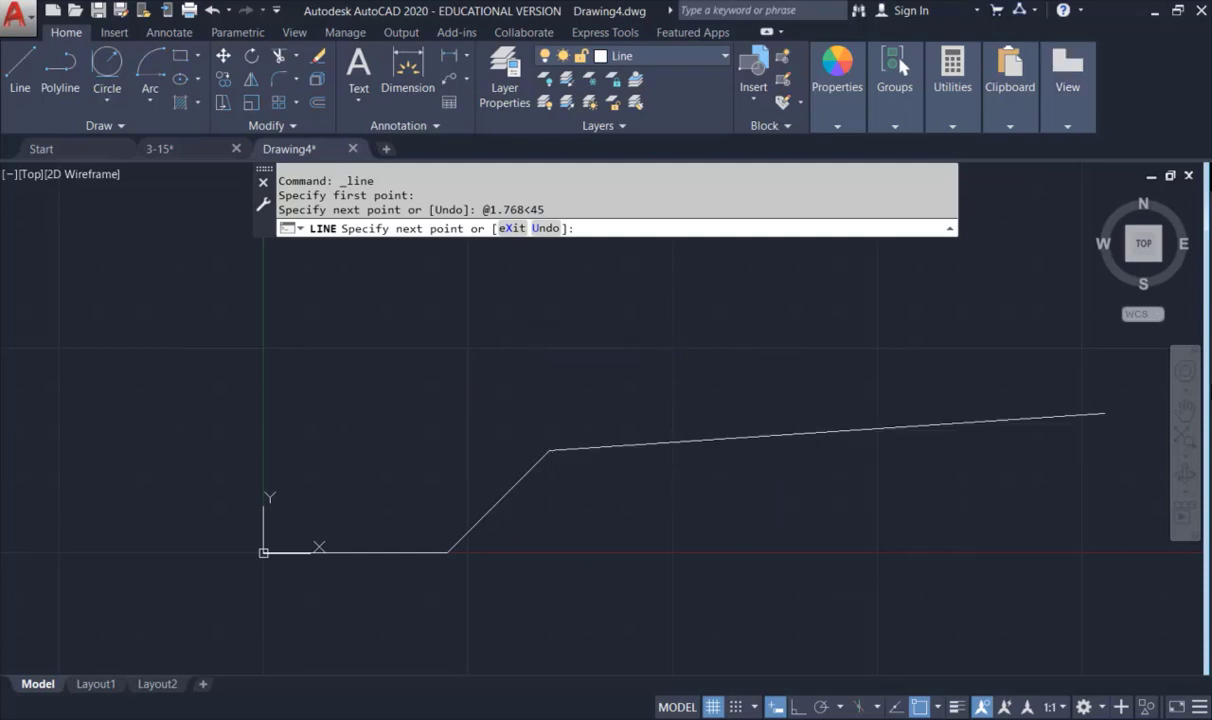
type("135")
key("Return")
scroll(666, 358, "down", 2)
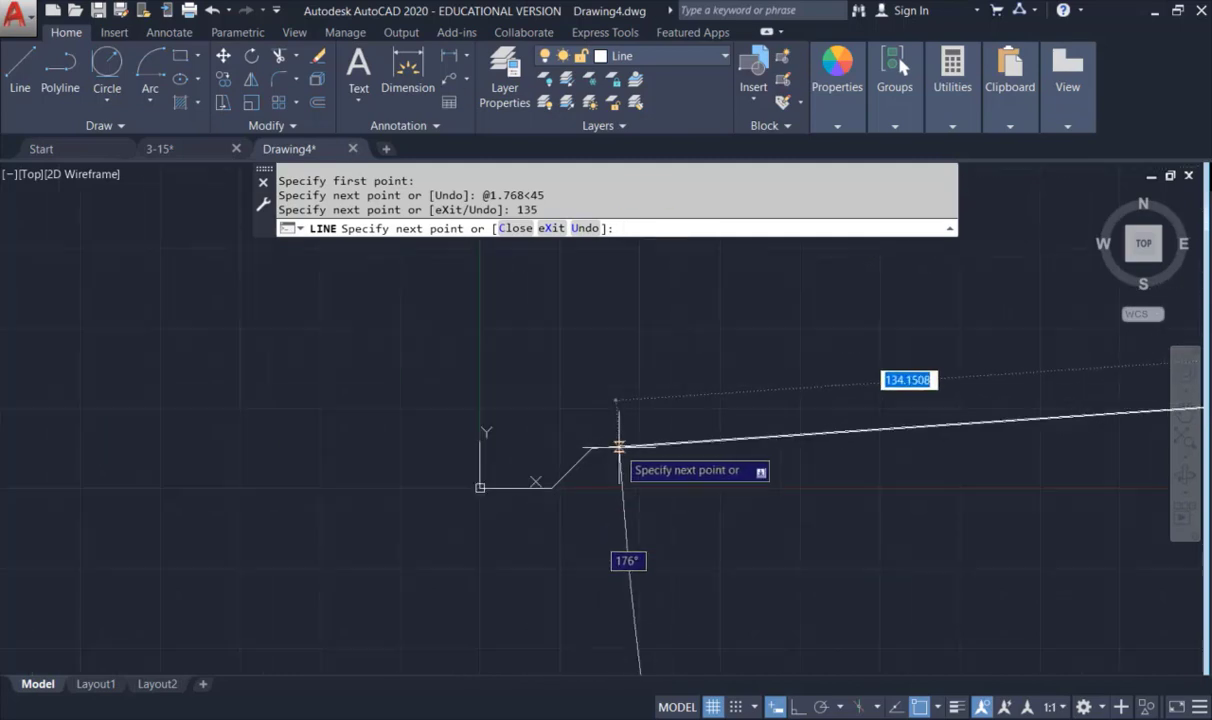
Step: End the Line command and erase the stray long segment that starts at the upper end of the 45-degree line
key("Escape")
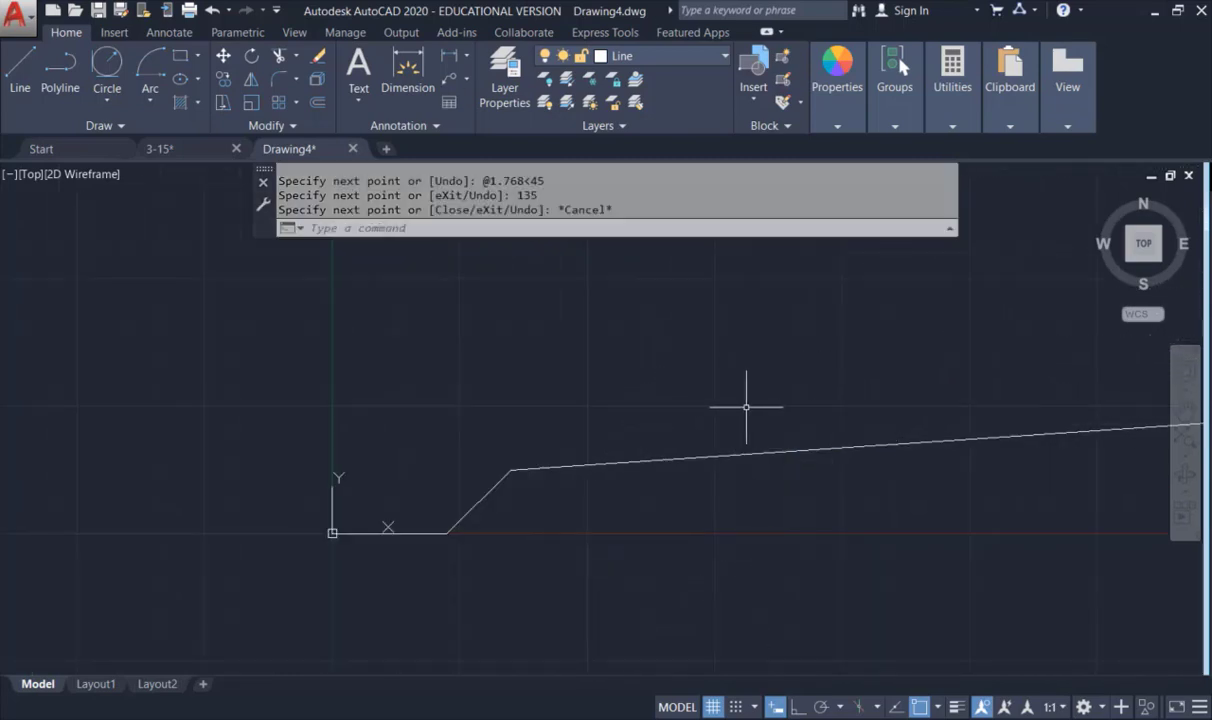
left_click(799, 451)
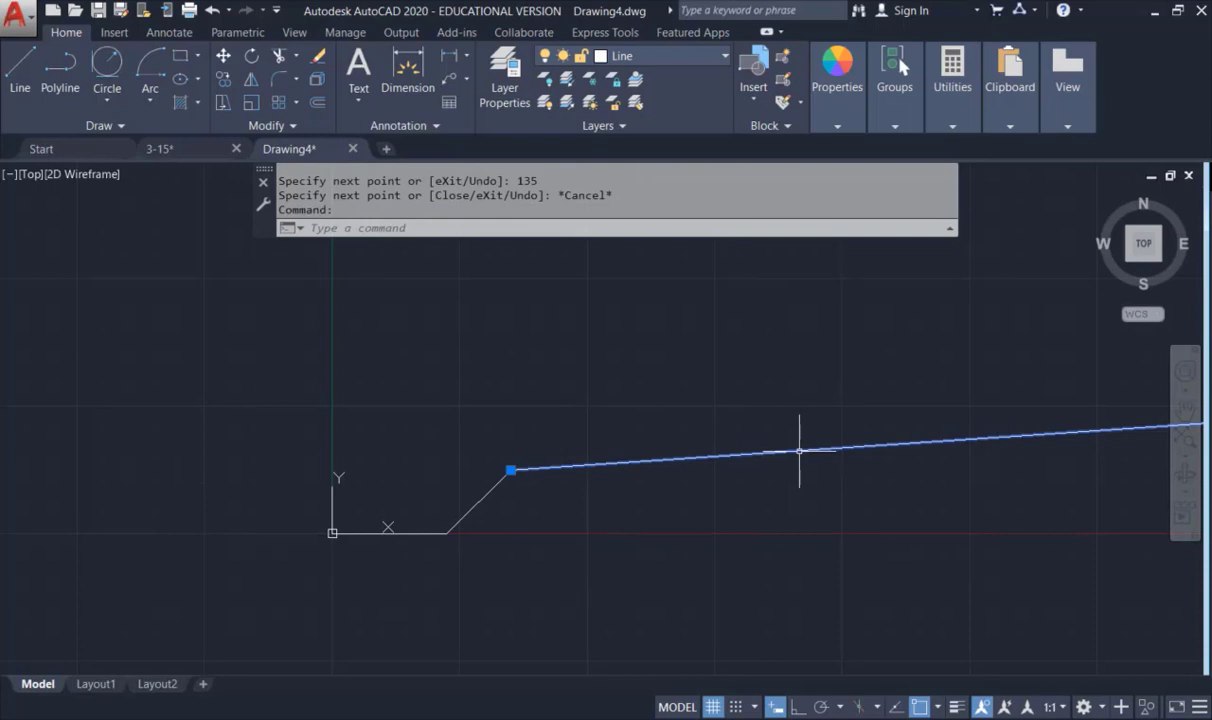
key("Delete")
Step: Start a new line at the upper end of the 45-degree line and make its first segment .25 long at 135 degrees
scroll(365, 406, "up", 3)
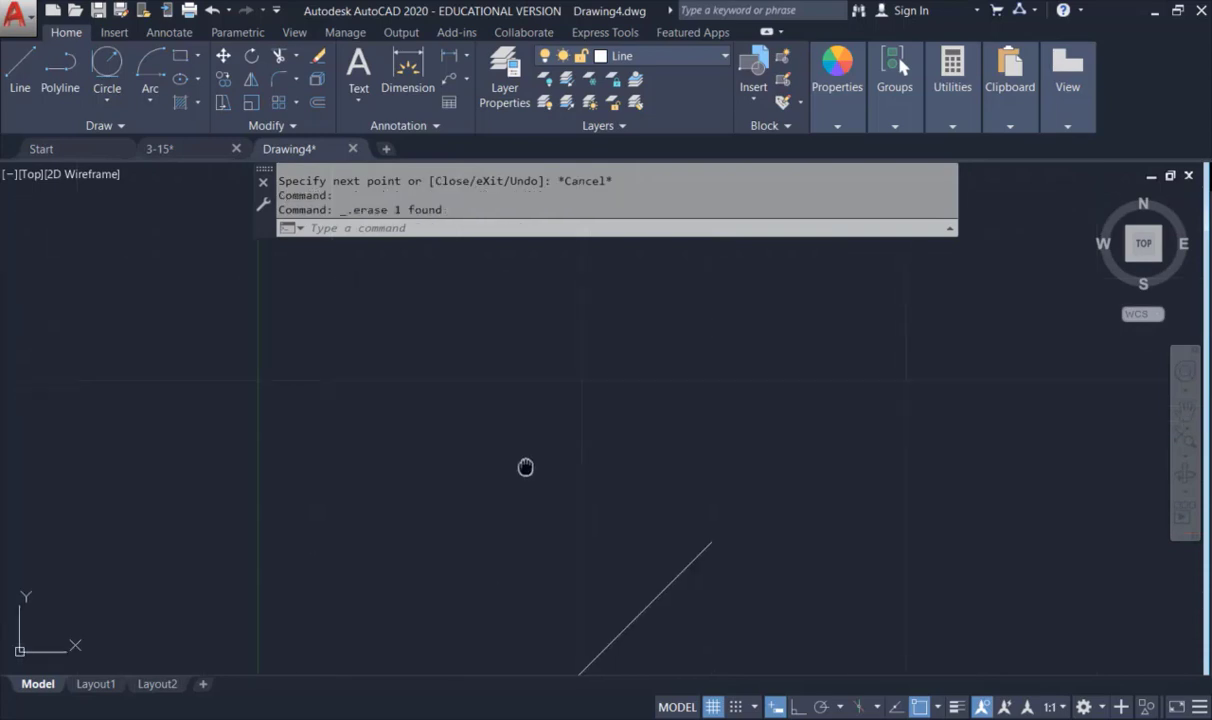
middle_click_drag(527, 465, 582, 375)
left_click(20, 70)
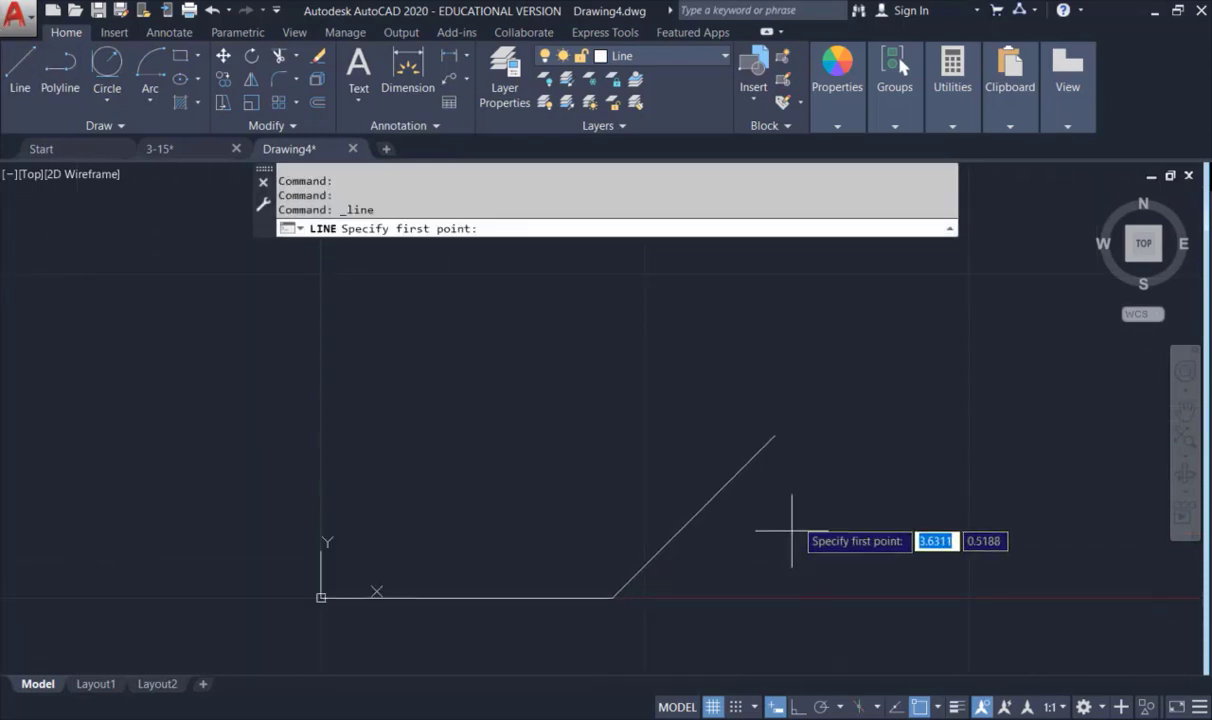
left_click(772, 436)
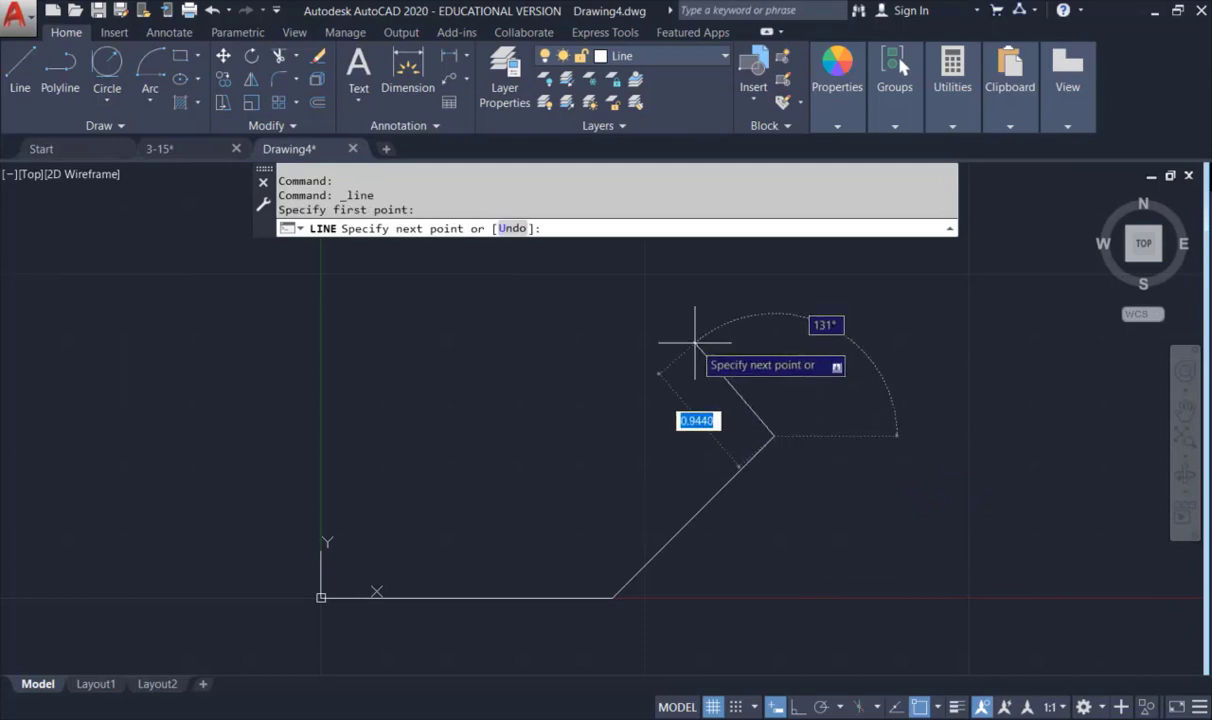
key("BackSpace")
type(".25")
key("Tab")
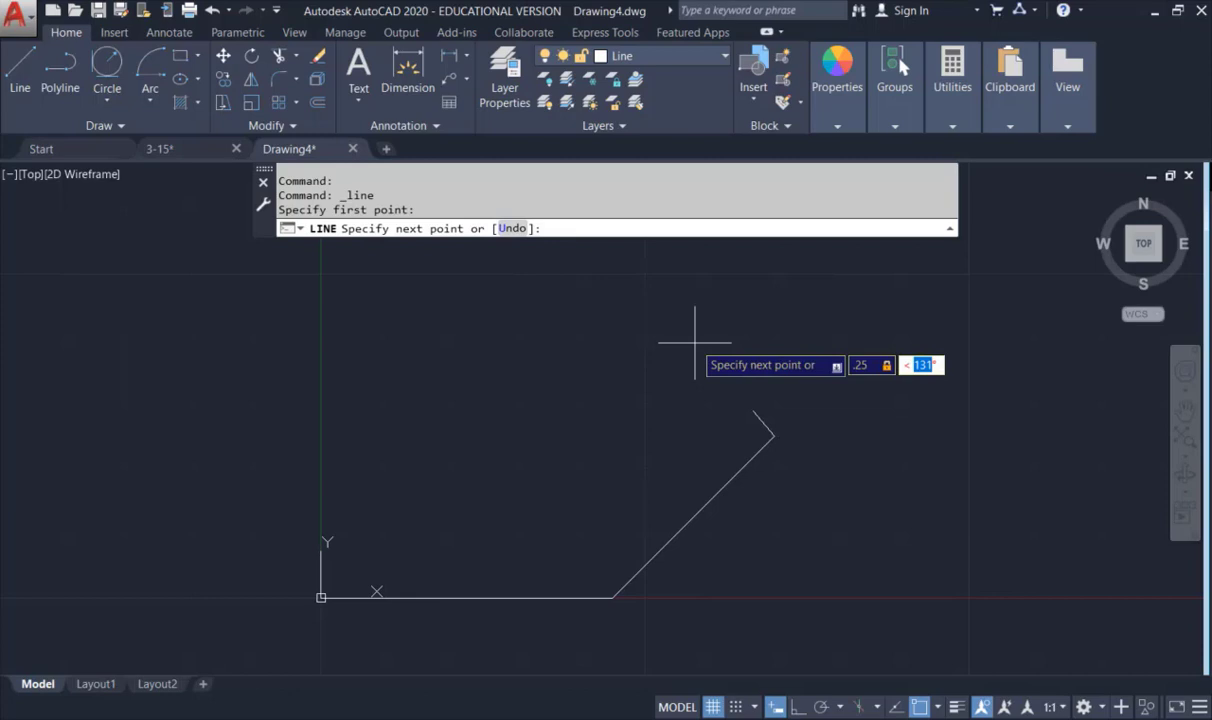
key("BackSpace")
type("135")
key("Return")
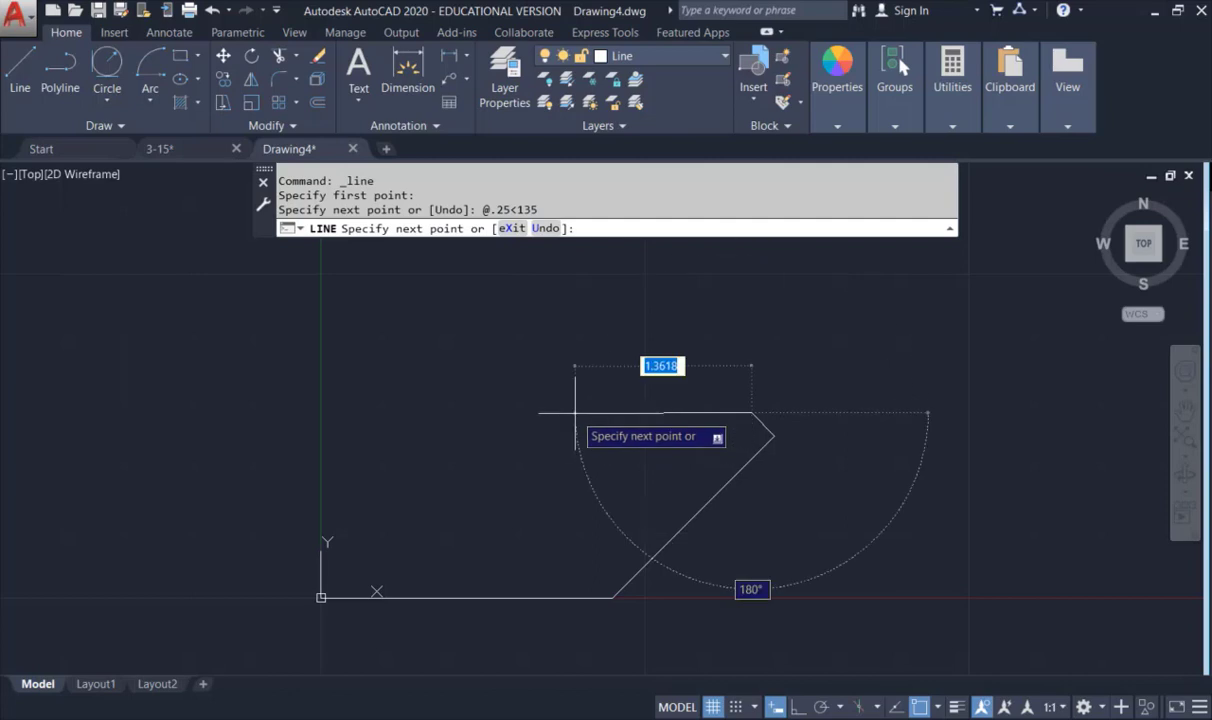
Step: Switch to PowerPoint to check the length of the upper horizontal edge on slide 6 of HW_Lines.pptx
left_click(698, 718)
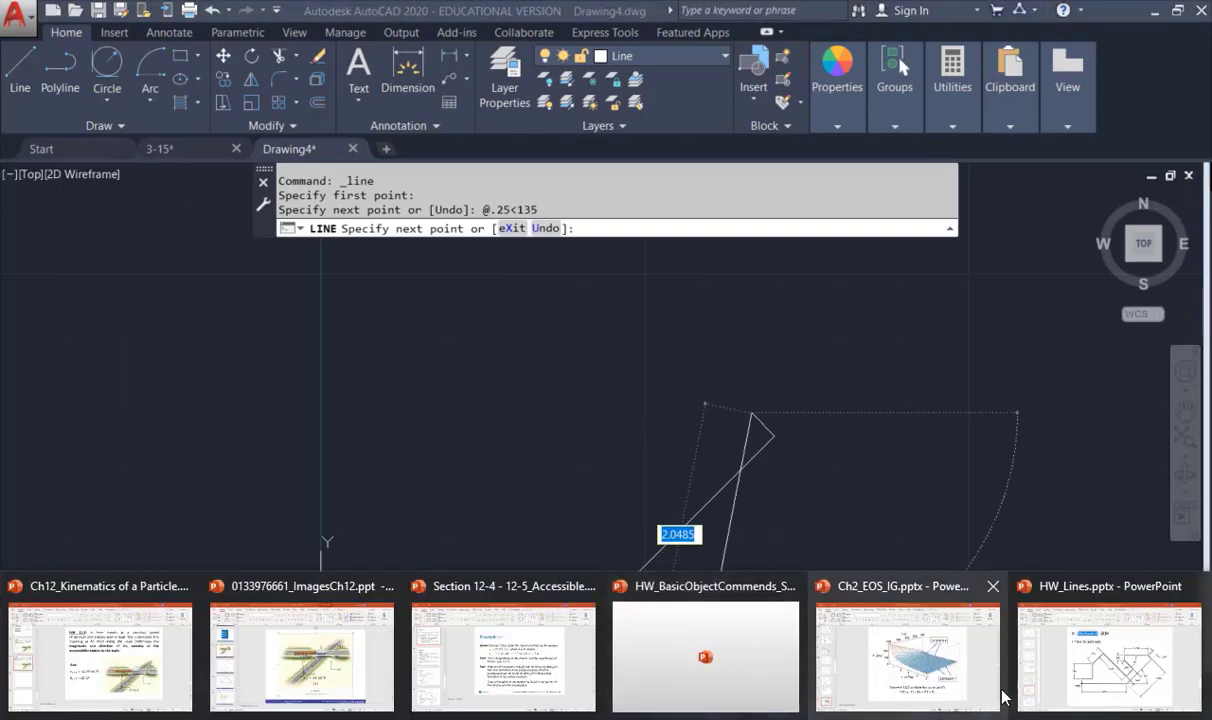
left_click(1040, 680)
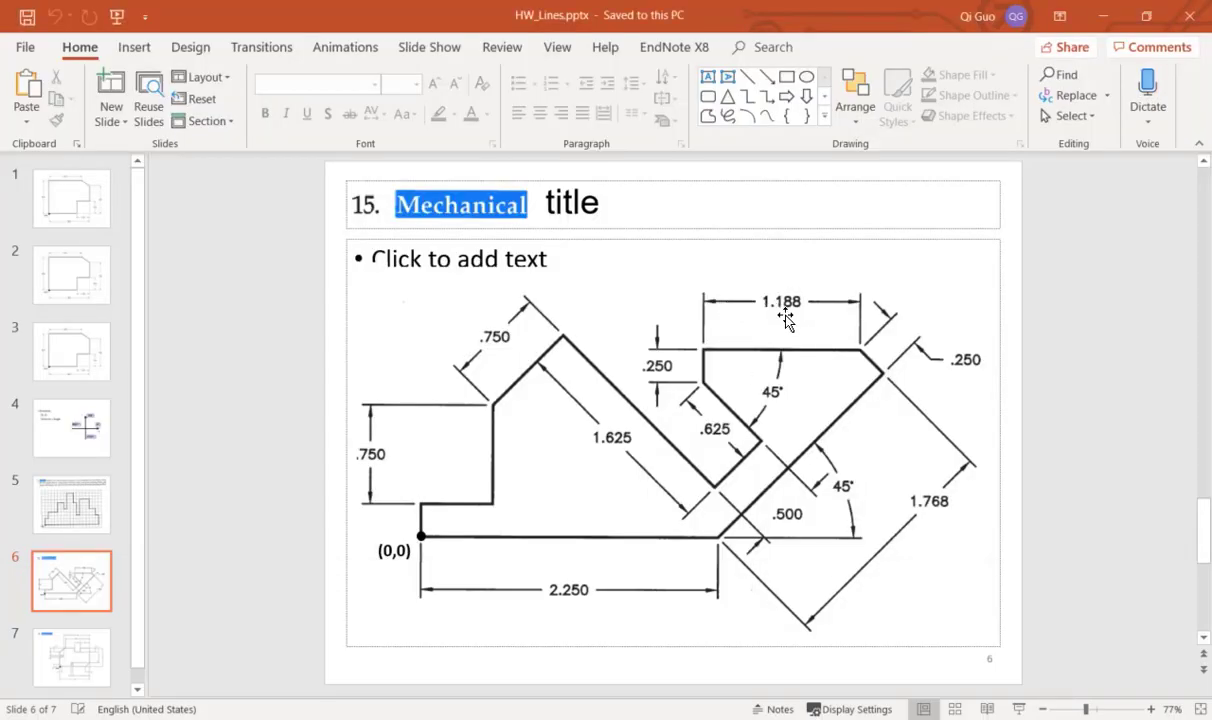
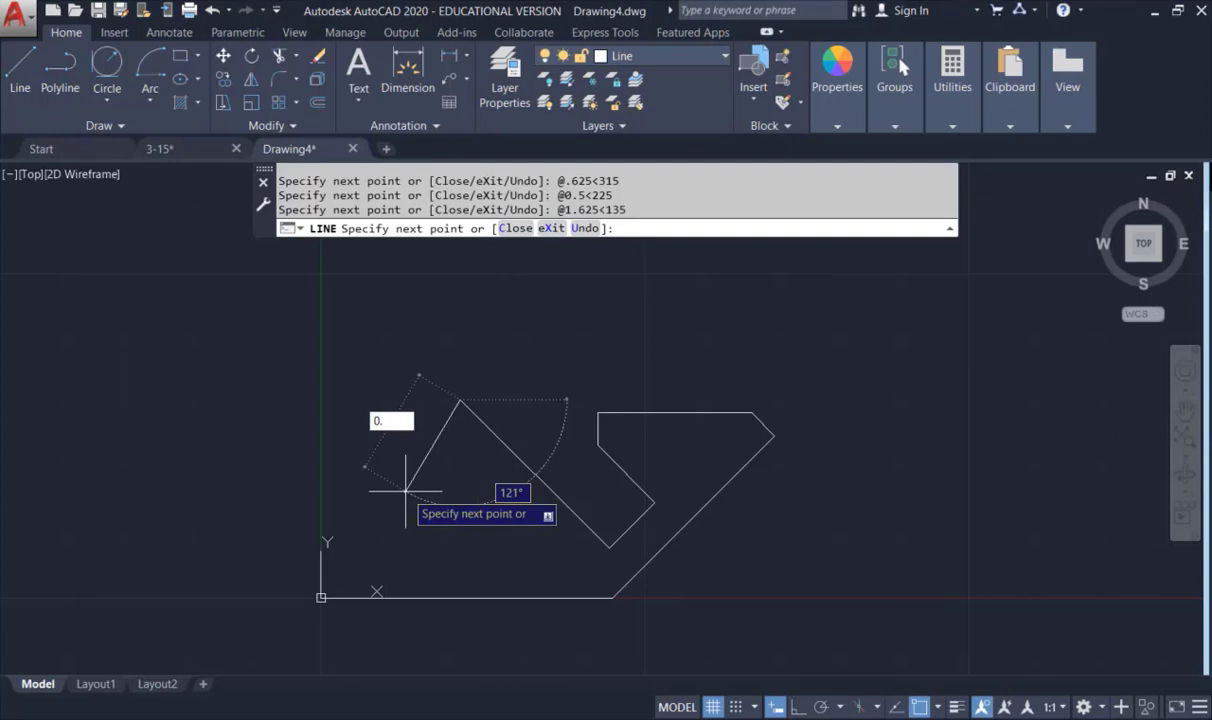
Step: Add a segment 0.75 long at 225 degrees from the upper end of the 1.625 diagonal
type("75")
key("Tab")
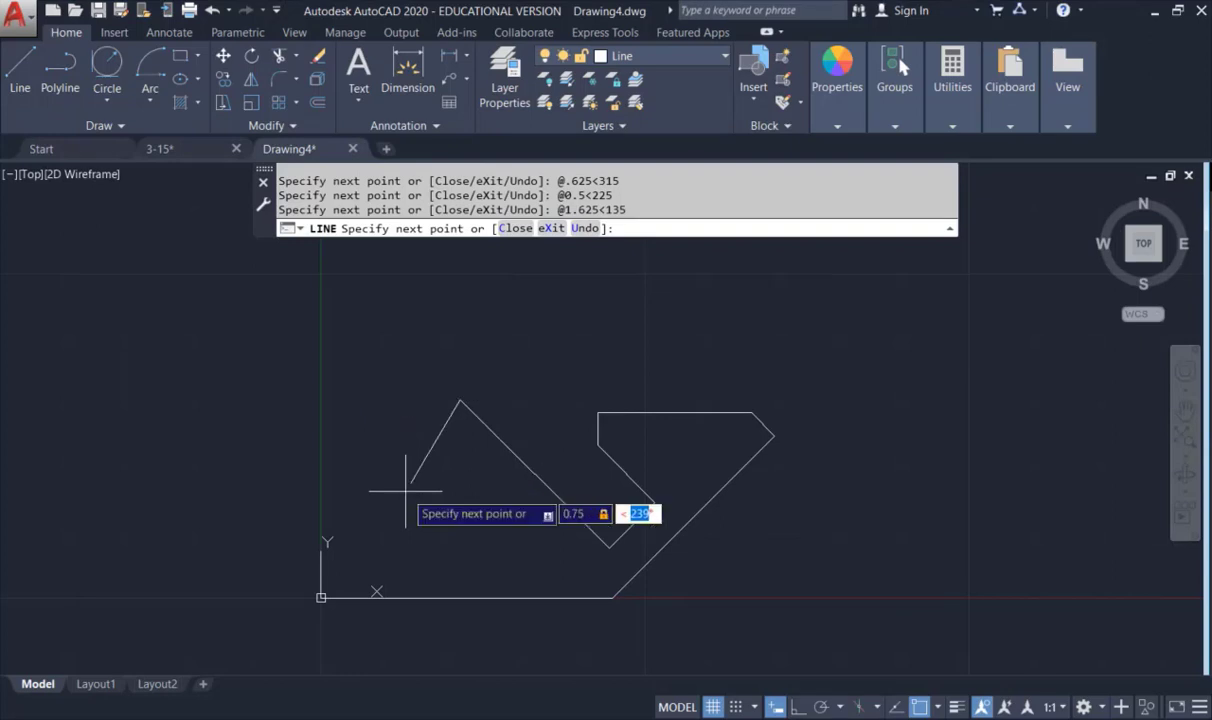
type("225")
key("Return")
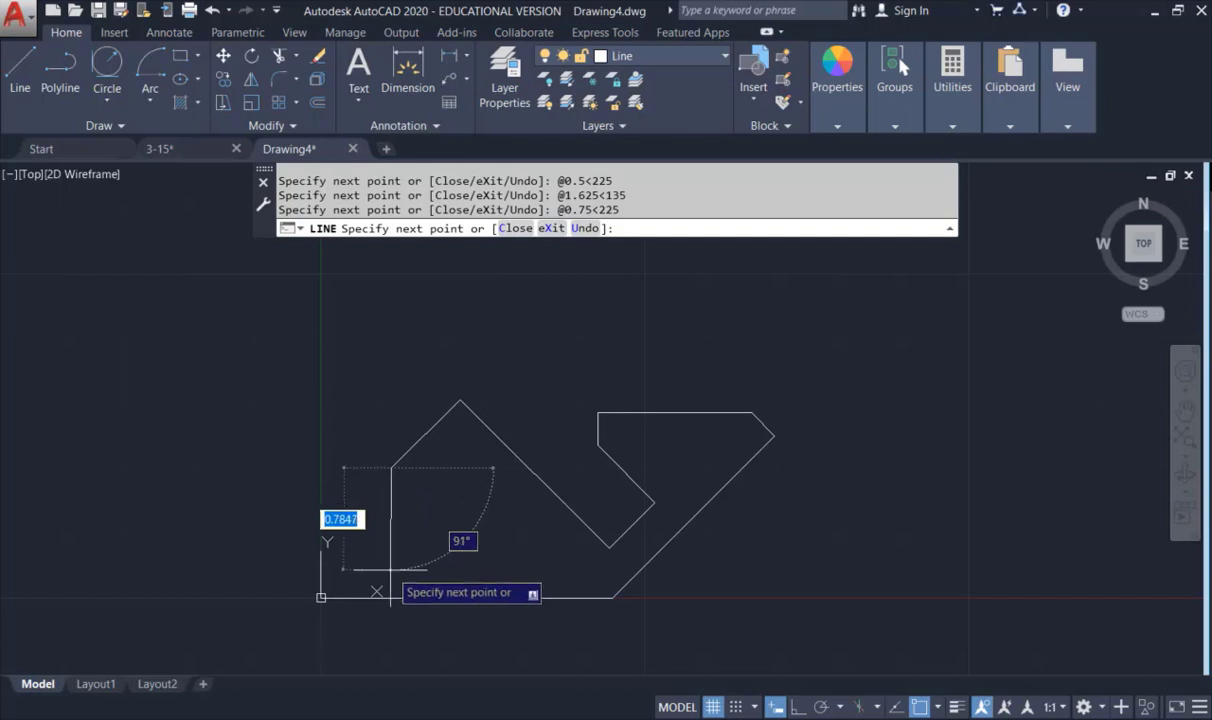
Step: Add a segment 0.75 long at 270 degrees, continue with a freehand horizontal segment leftward past the Y axis, and end the Line command
type("0.75")
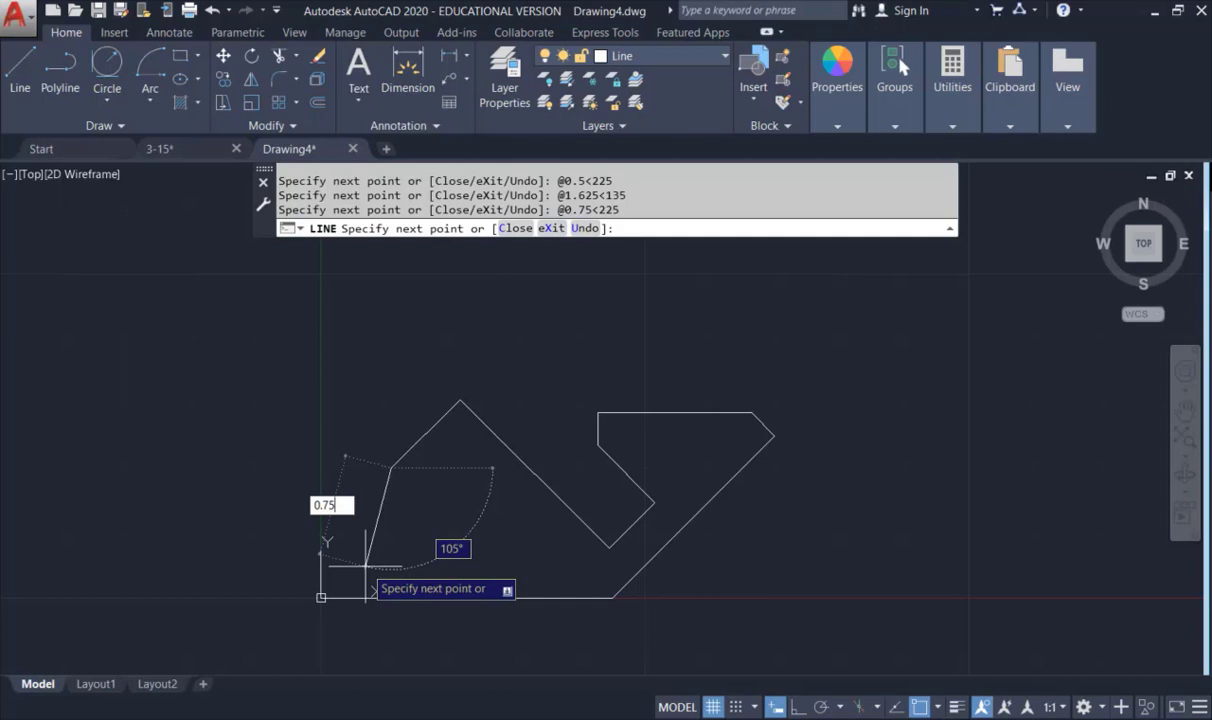
key("Tab")
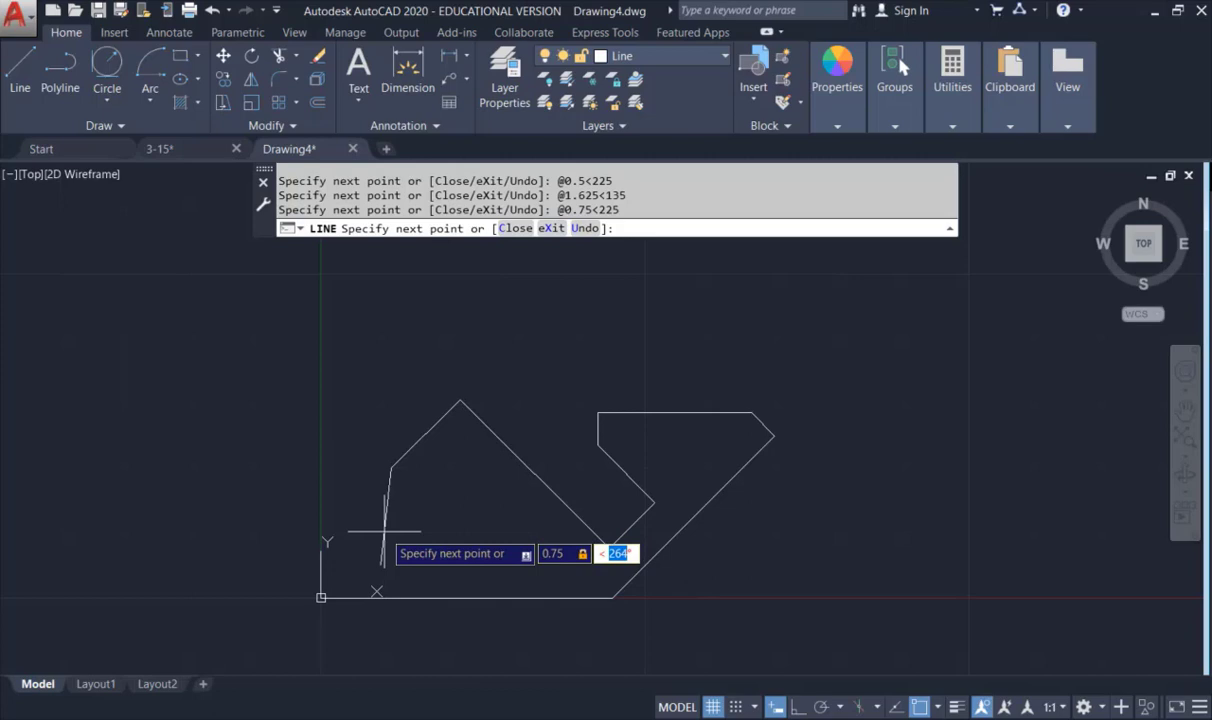
type("270")
key("Return")
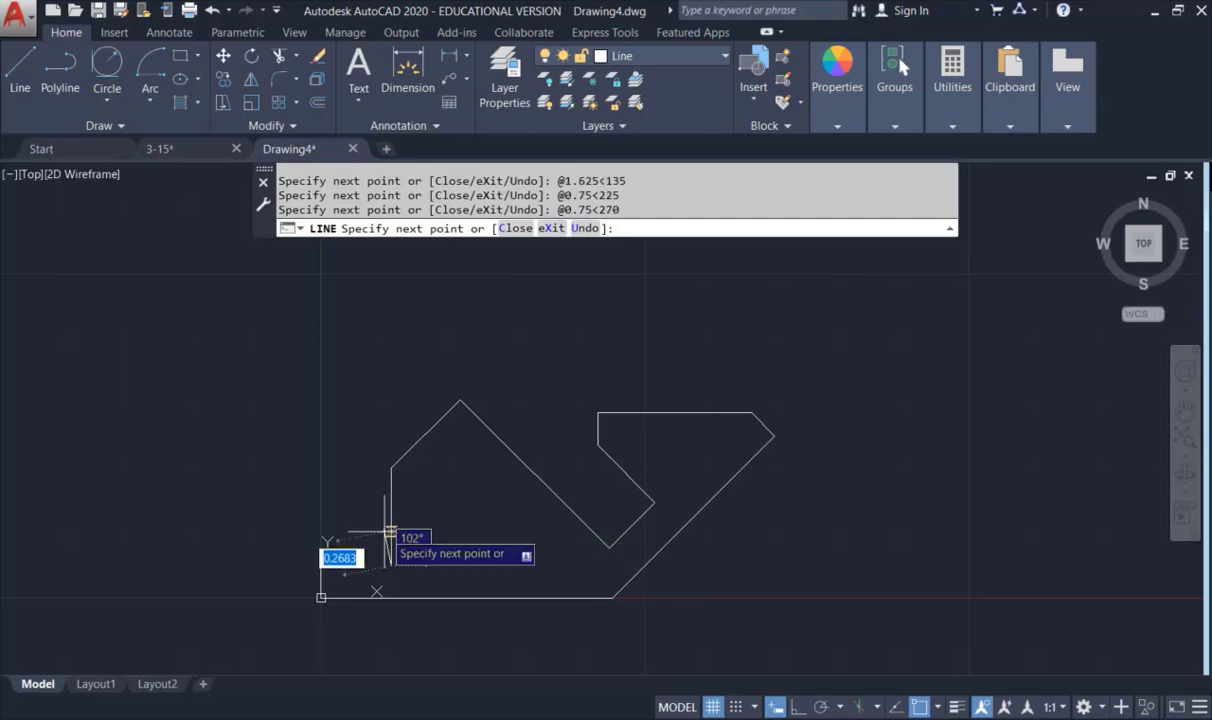
left_click(224, 565)
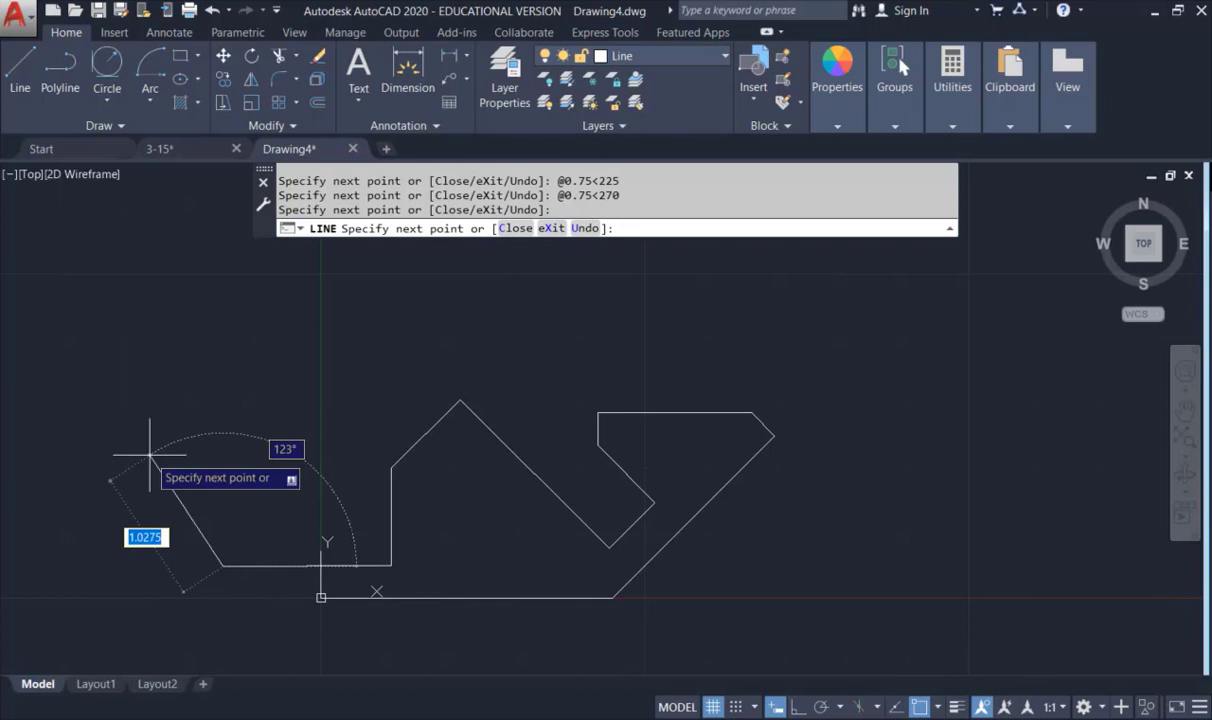
key("Escape")
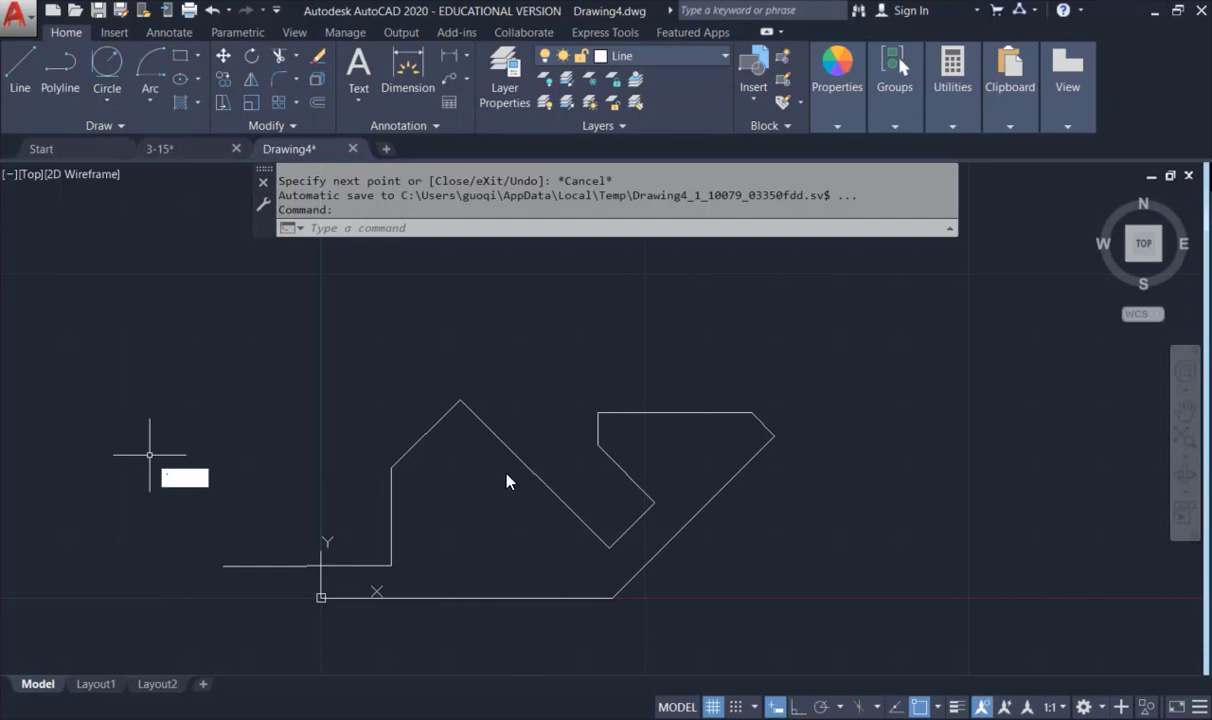
Step: Turn on the display of lineweights for the drawing
mouse_move(542, 462)
middle_mouse_down()
mouse_move(560, 438)
mouse_move(609, 419)
mouse_move(588, 363)
middle_mouse_up()
scroll(609, 418, "up", 2)
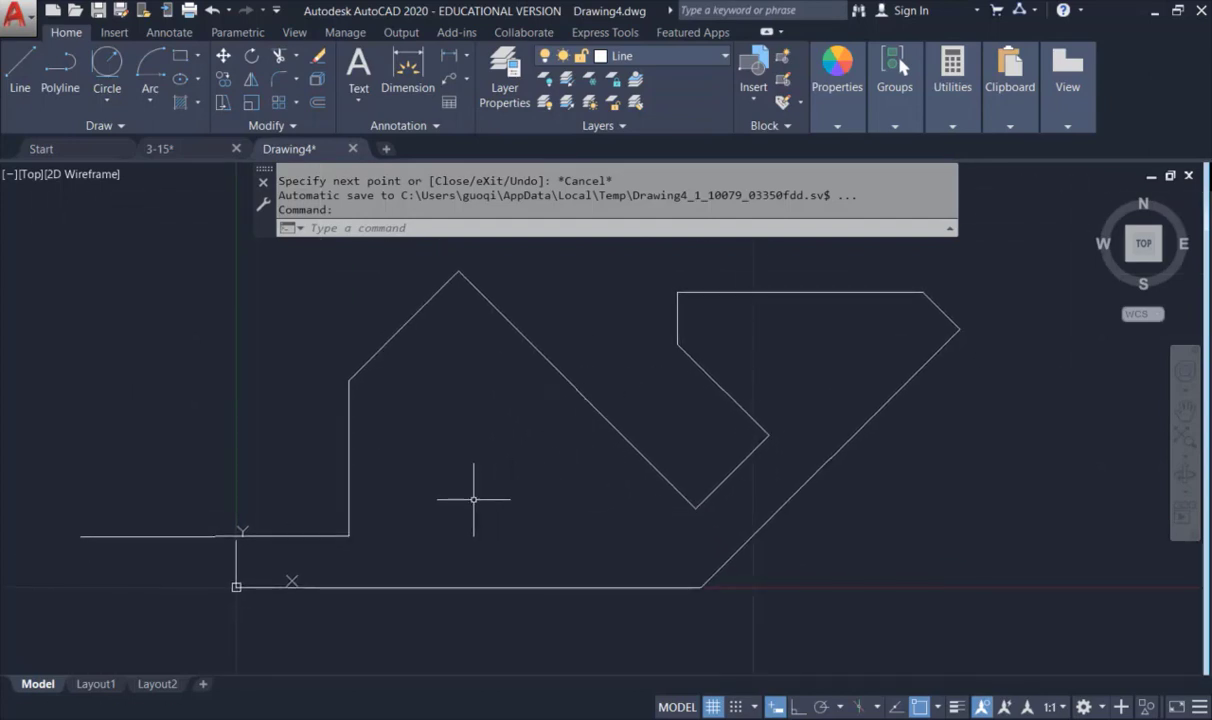
left_click(957, 707)
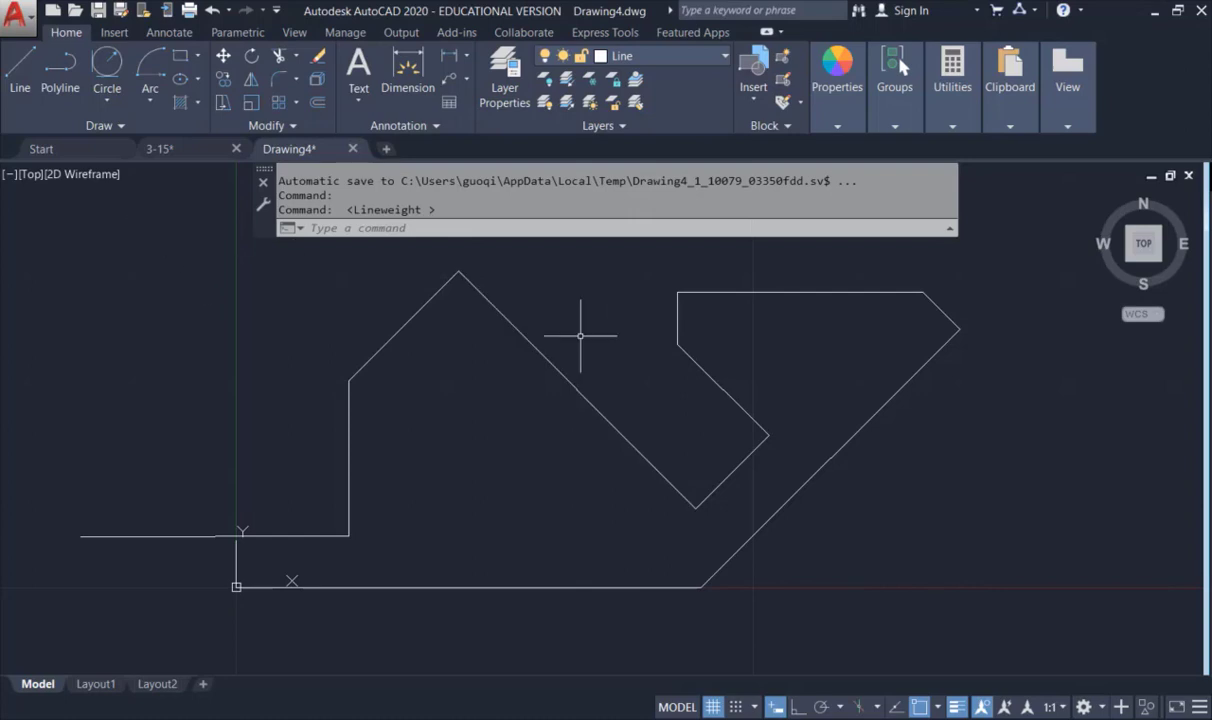
Step: Select the whole outline with a crossing window and erase all its segments
left_click(1105, 637)
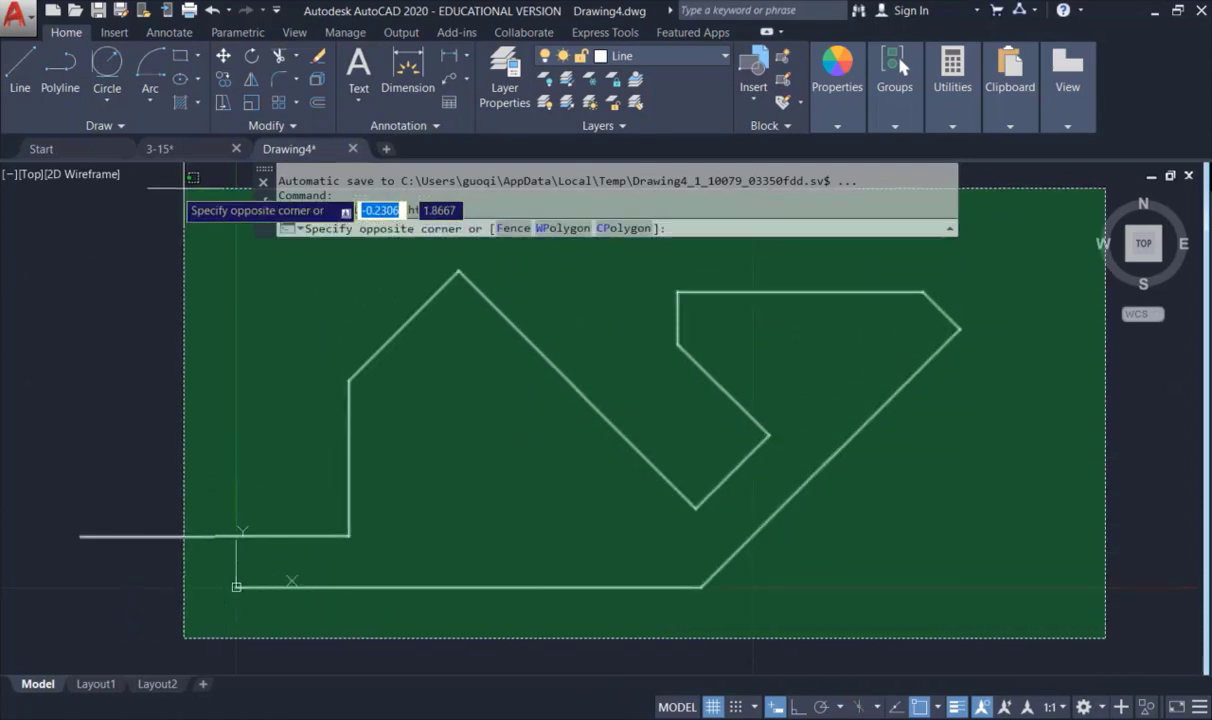
left_click(69, 264)
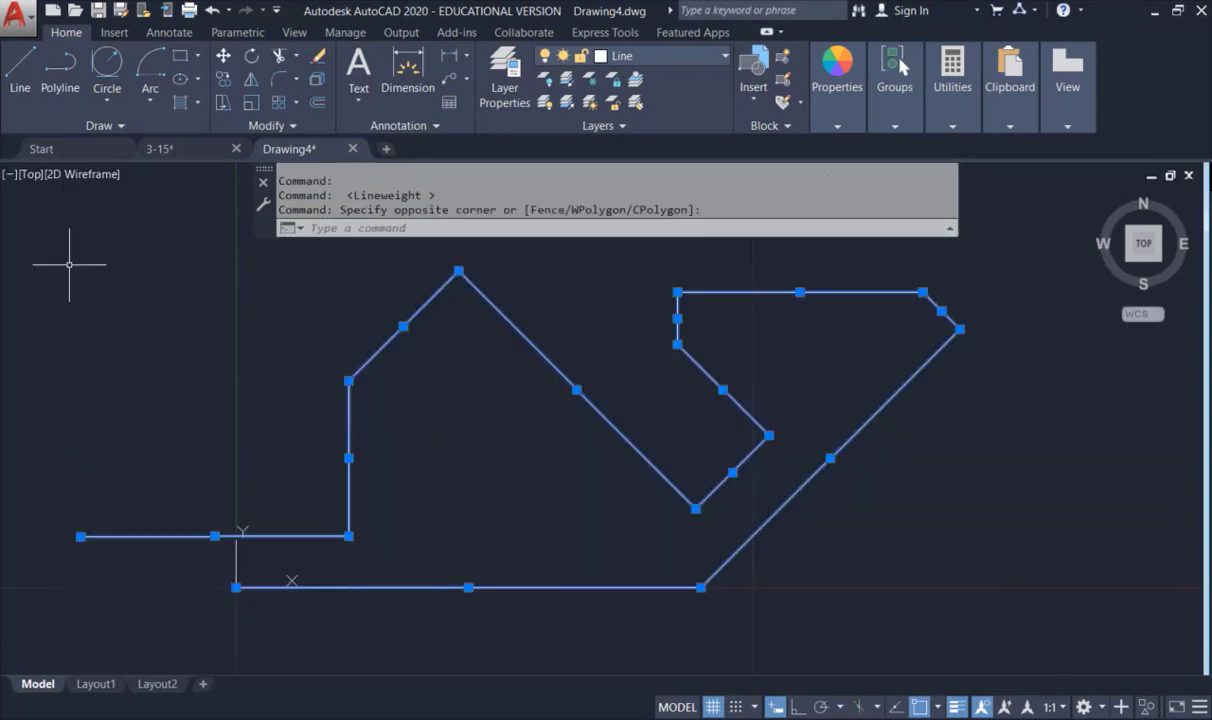
key("Delete")
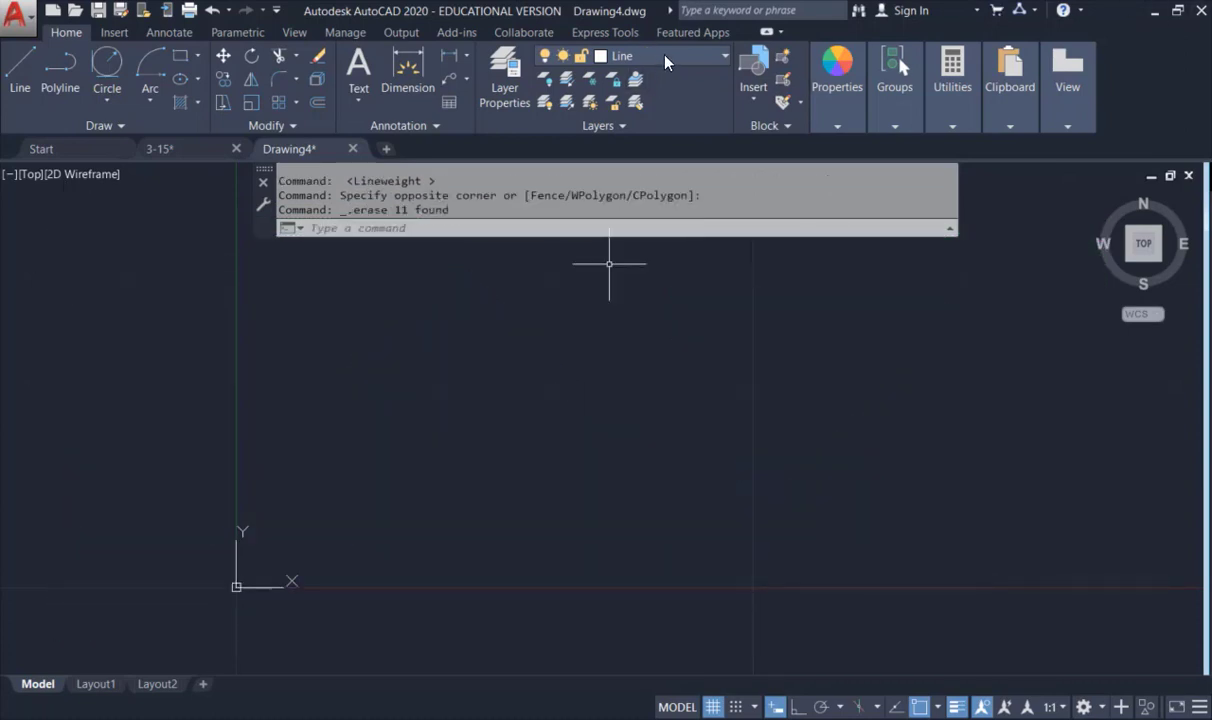
Step: Set the lineweight of the Line layer to 0.30 mm in the layer properties and close the layer manager
left_click(502, 80)
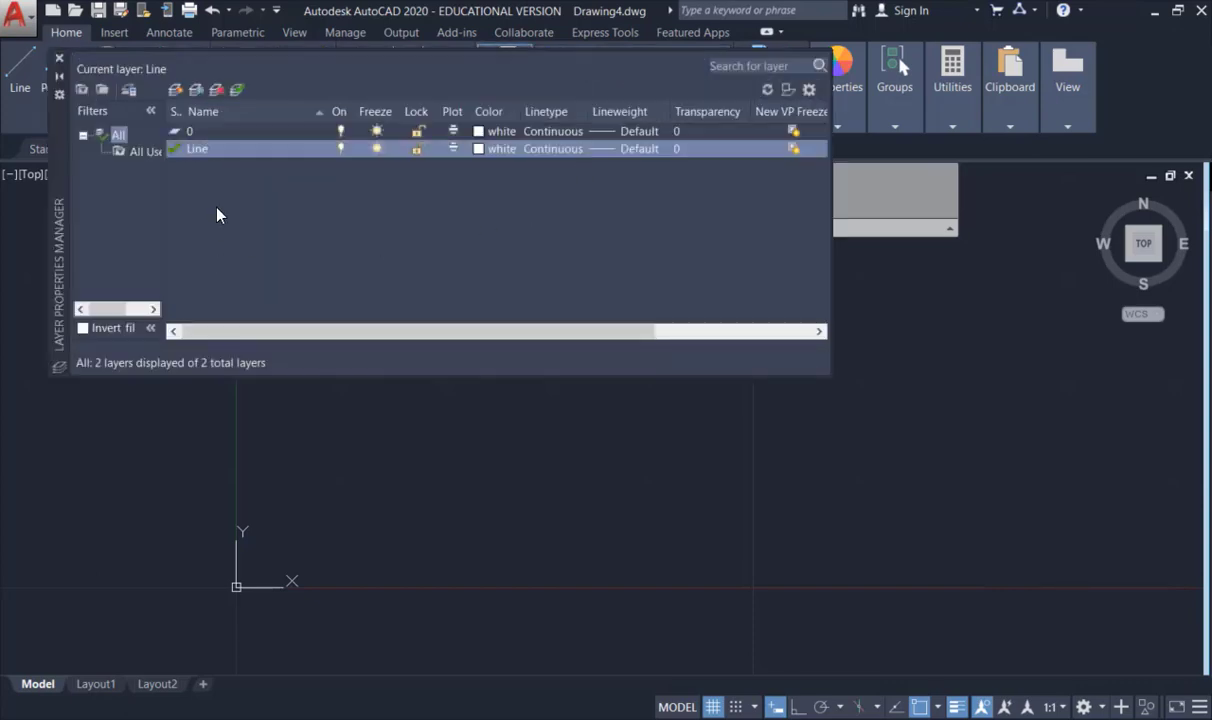
left_click(614, 149)
scroll(677, 423, "down", 1)
left_click(640, 404)
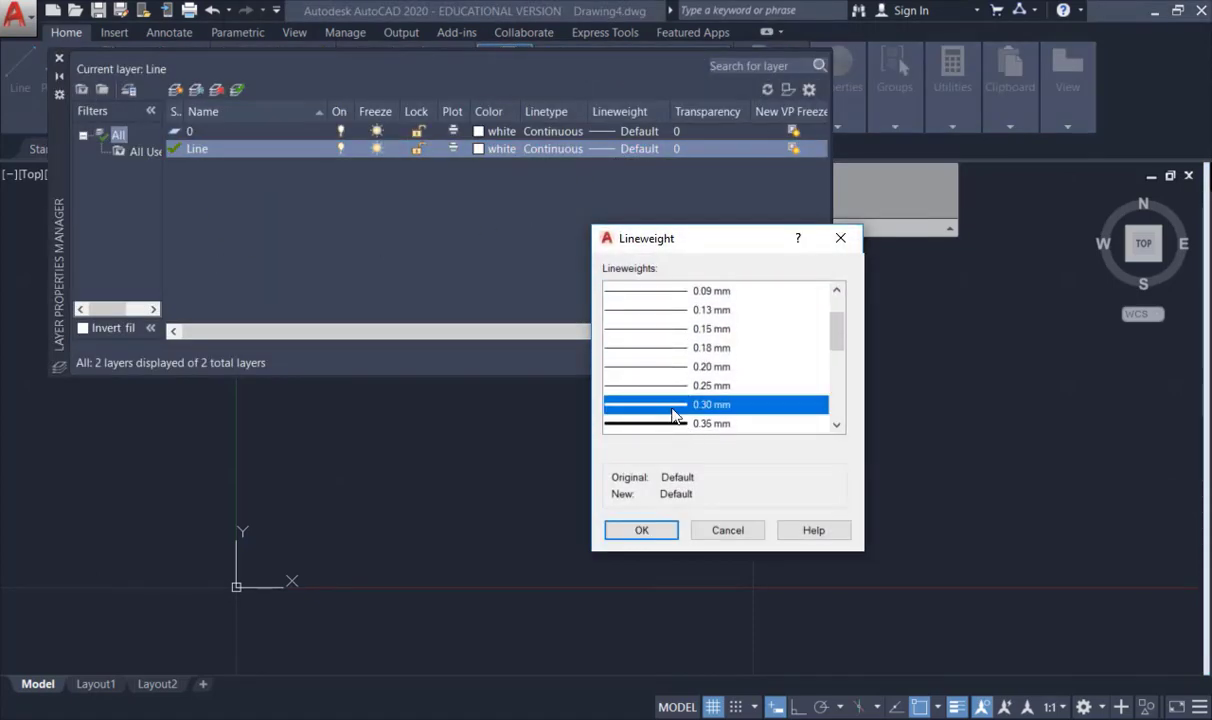
left_click(636, 529)
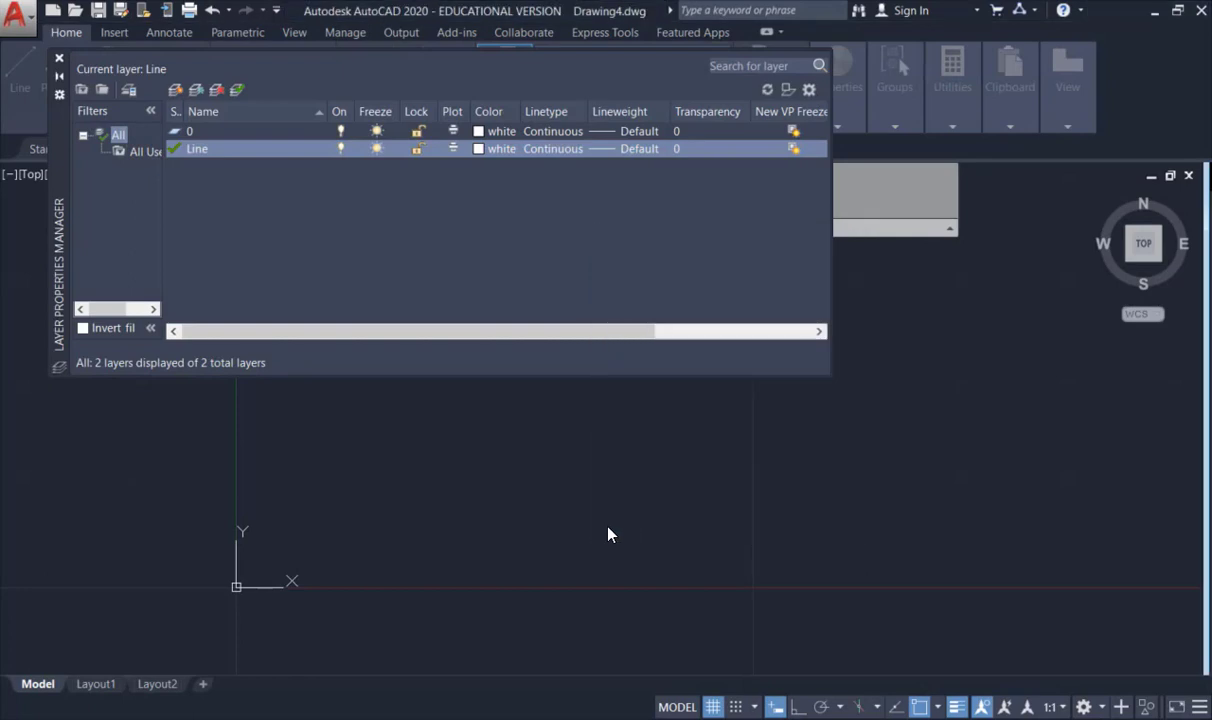
left_click(59, 57)
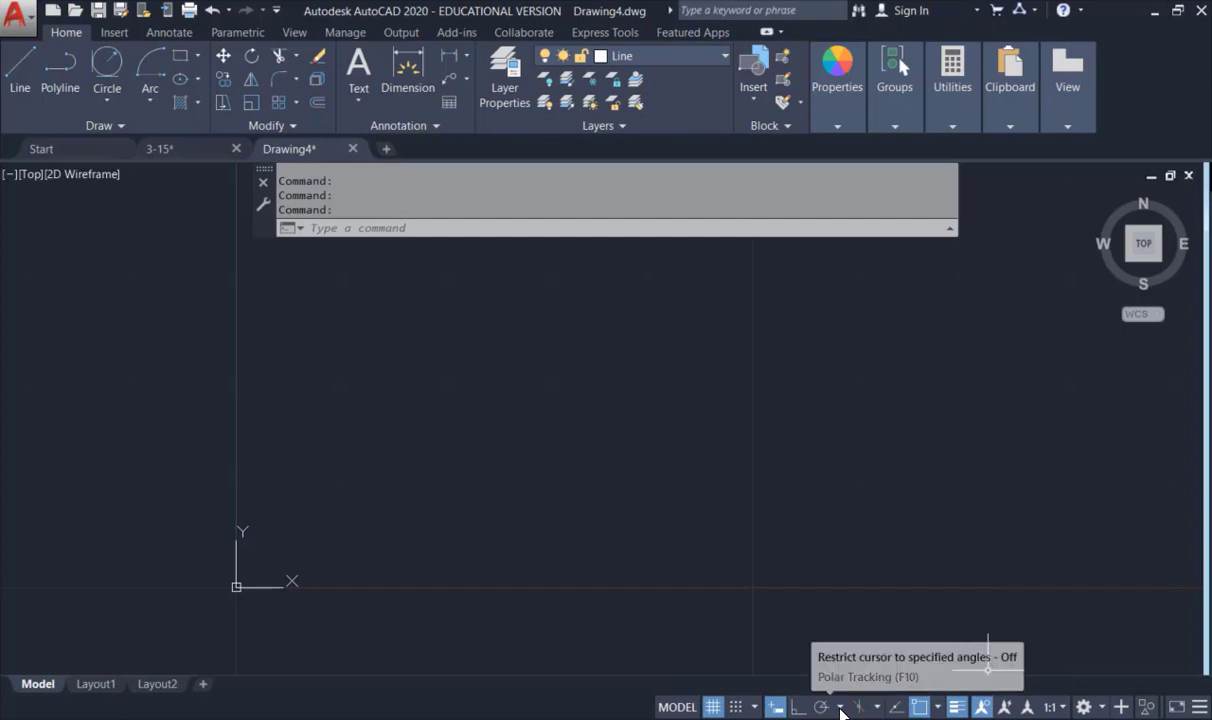
Step: Review the available polar angle increments and turn on polar tracking, keeping the 45-degree increment
left_click(841, 708)
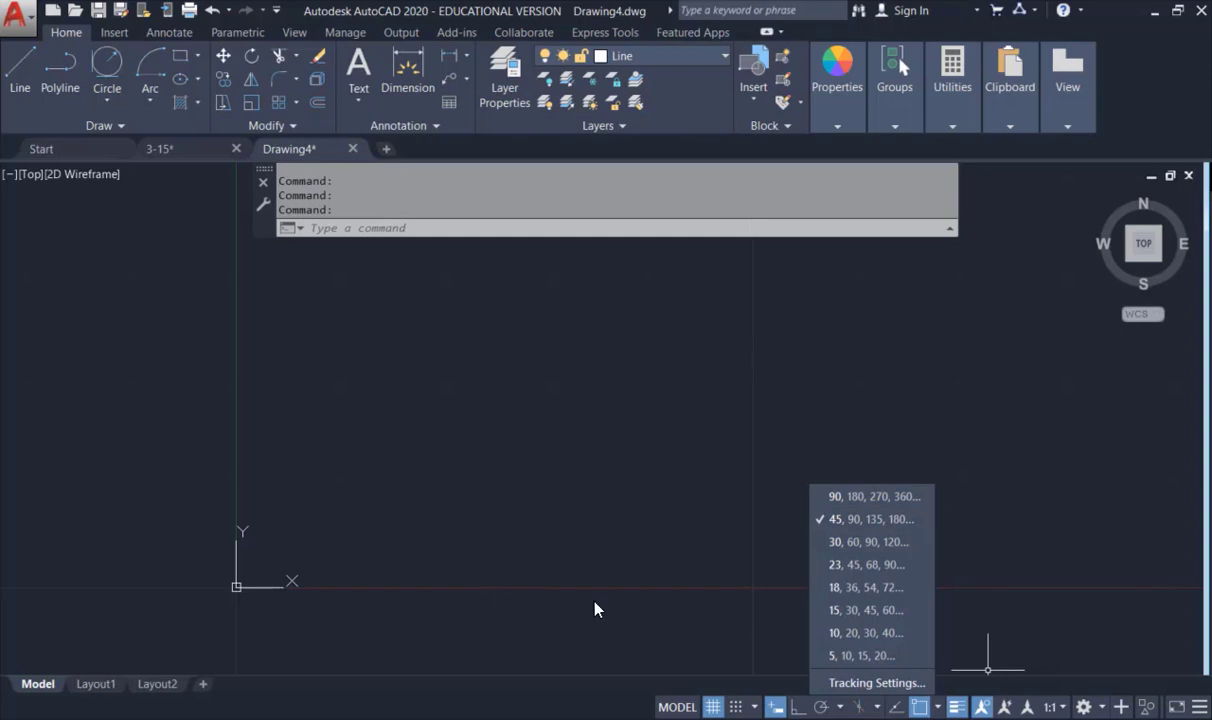
left_click(826, 711)
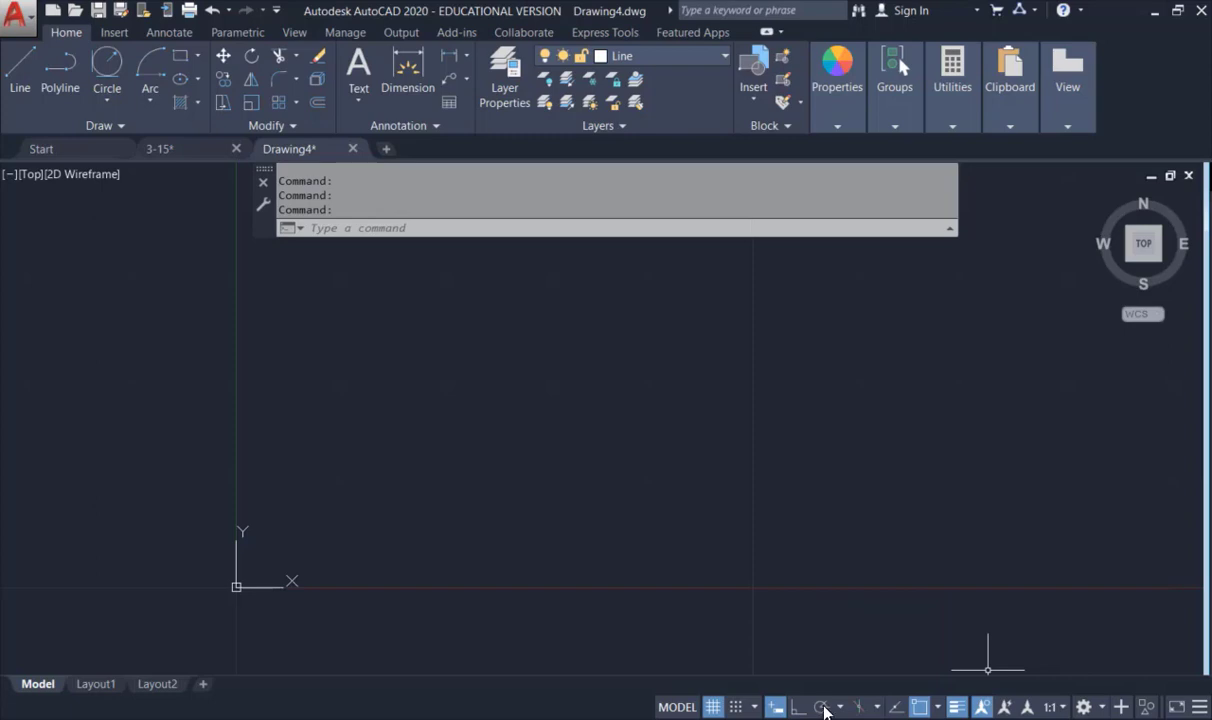
left_click(825, 711)
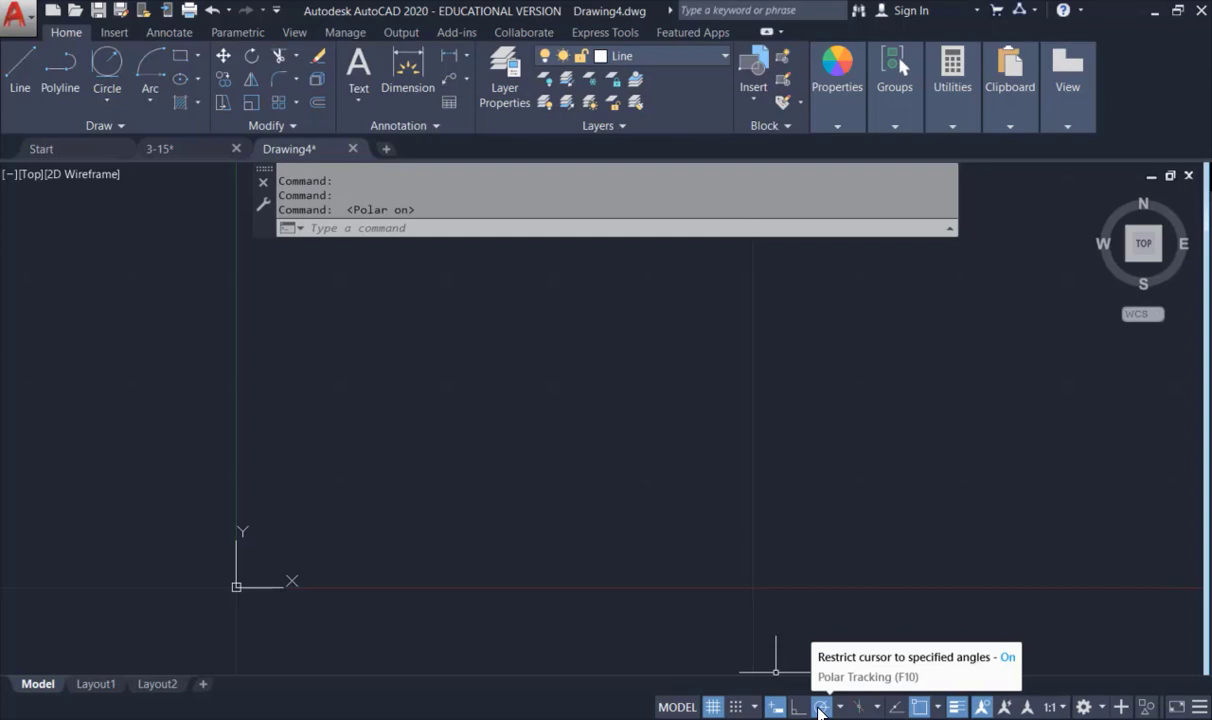
Step: Start a line at the origin 0,0 and draw a horizontal segment 2.25 long at 0 degrees
left_click(31, 72)
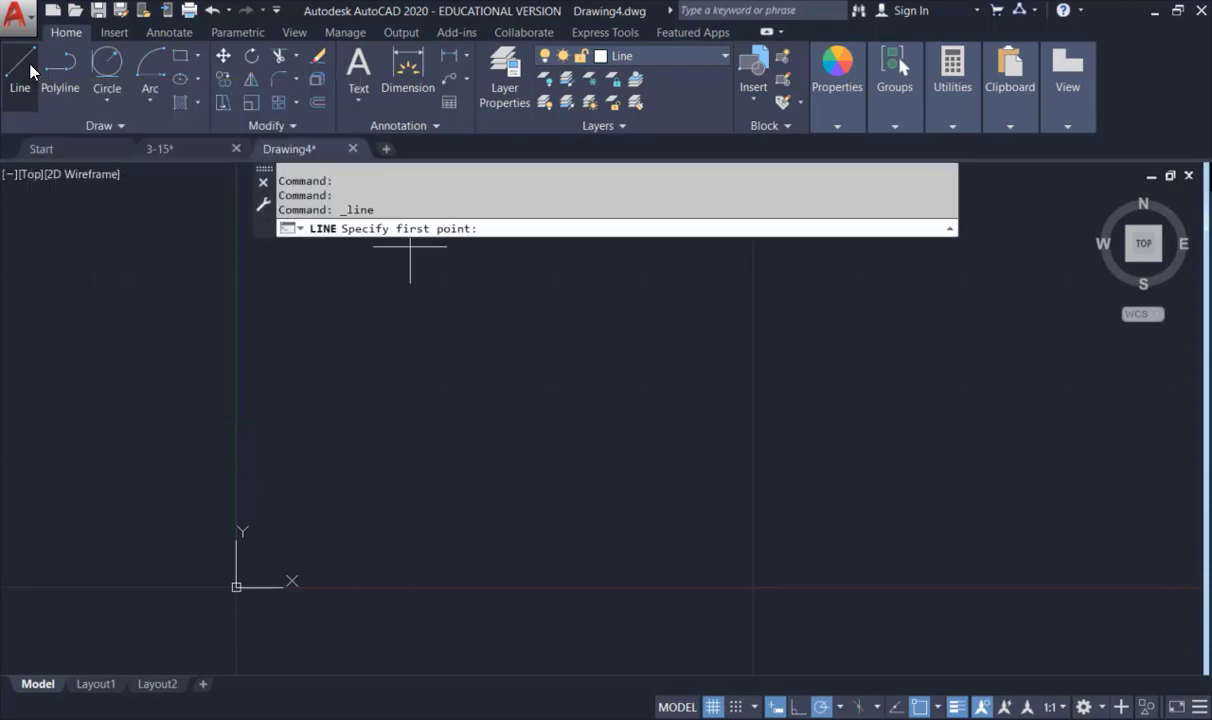
type("0")
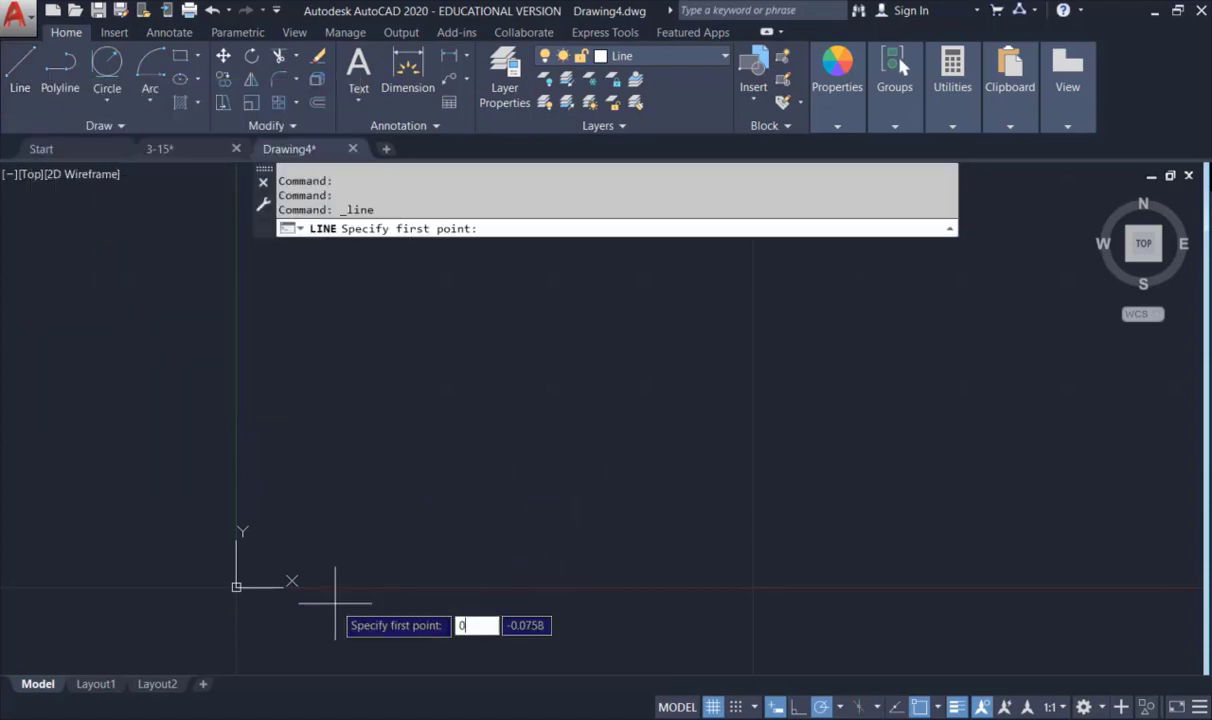
key("Tab")
type("0")
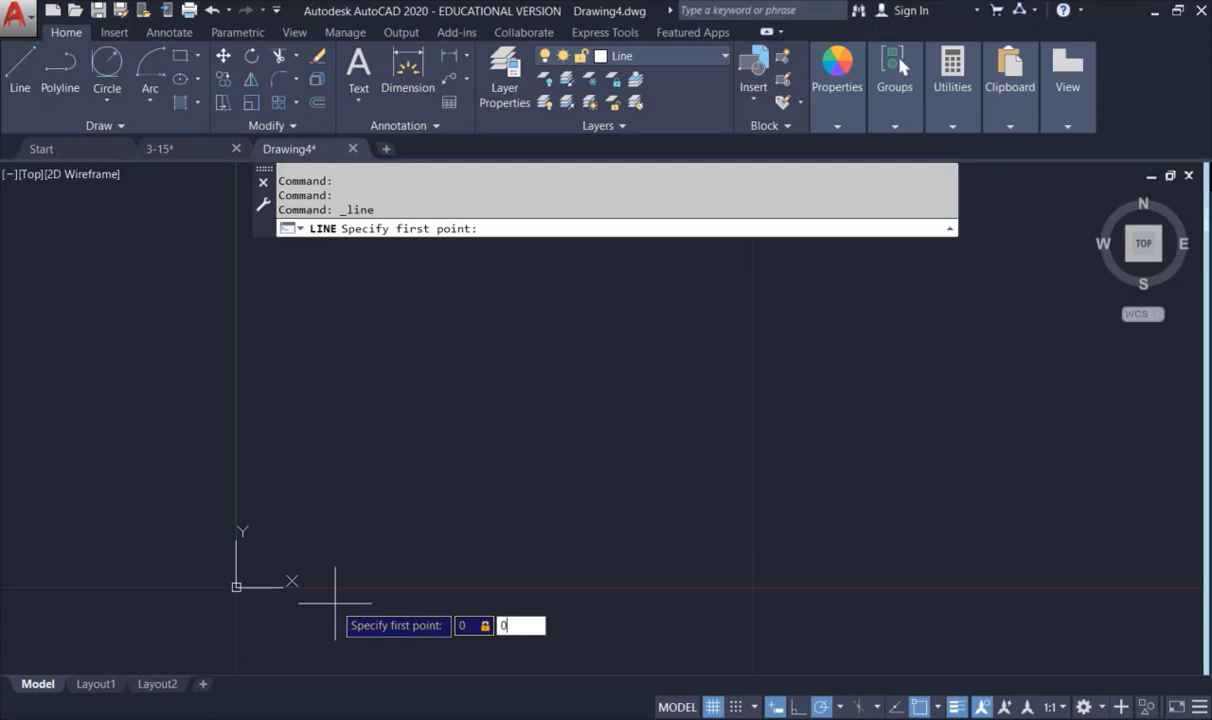
key("Return")
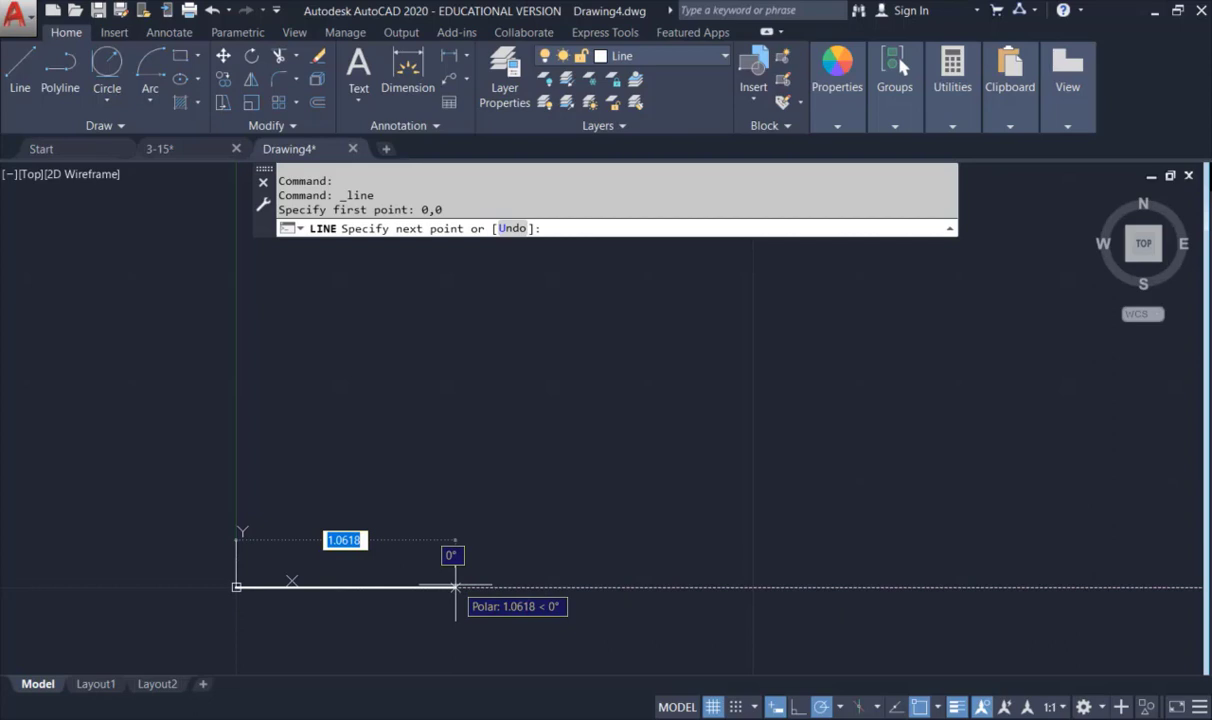
type("2.25")
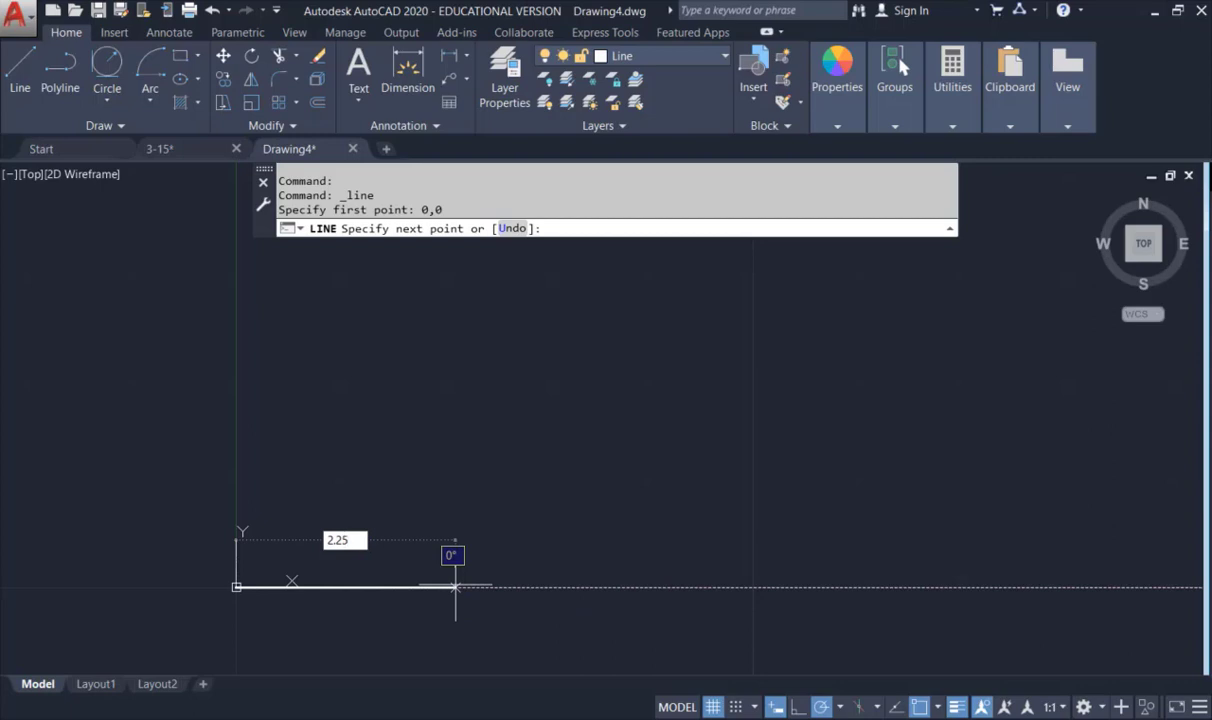
key("Return")
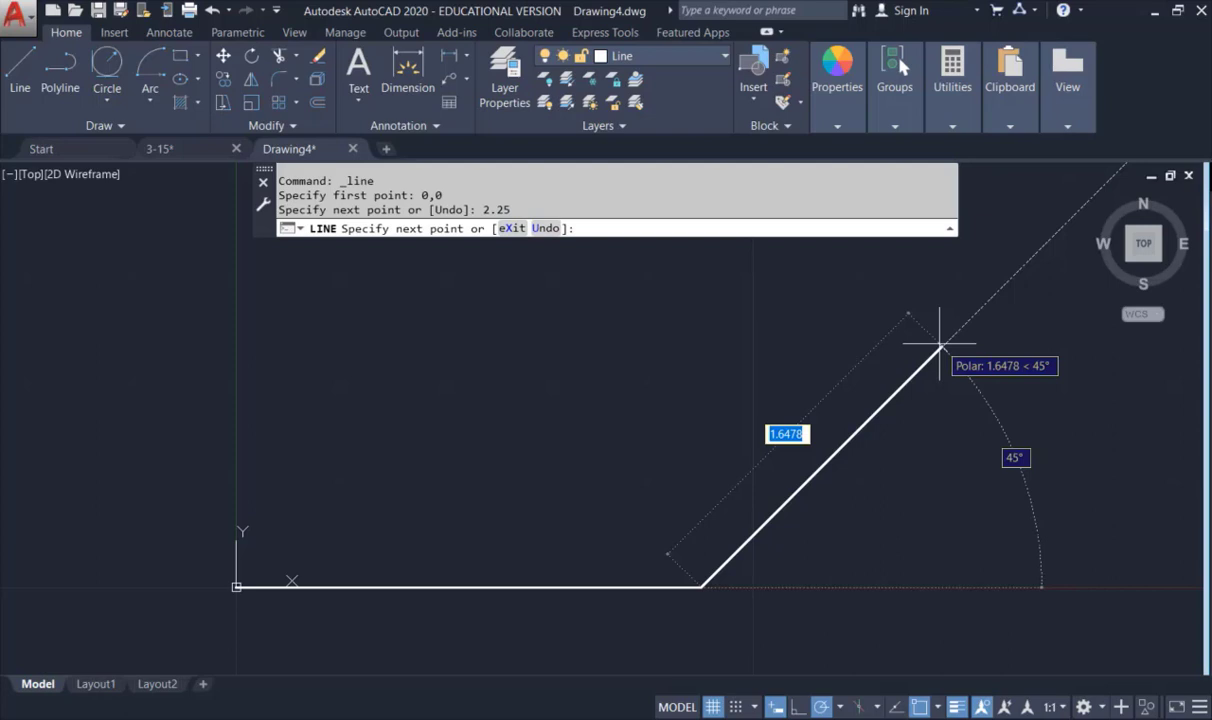
Step: Continue the outline with a segment 1.768 long at 45 degrees, followed by one 0.25 long at 135 degrees
type("1")
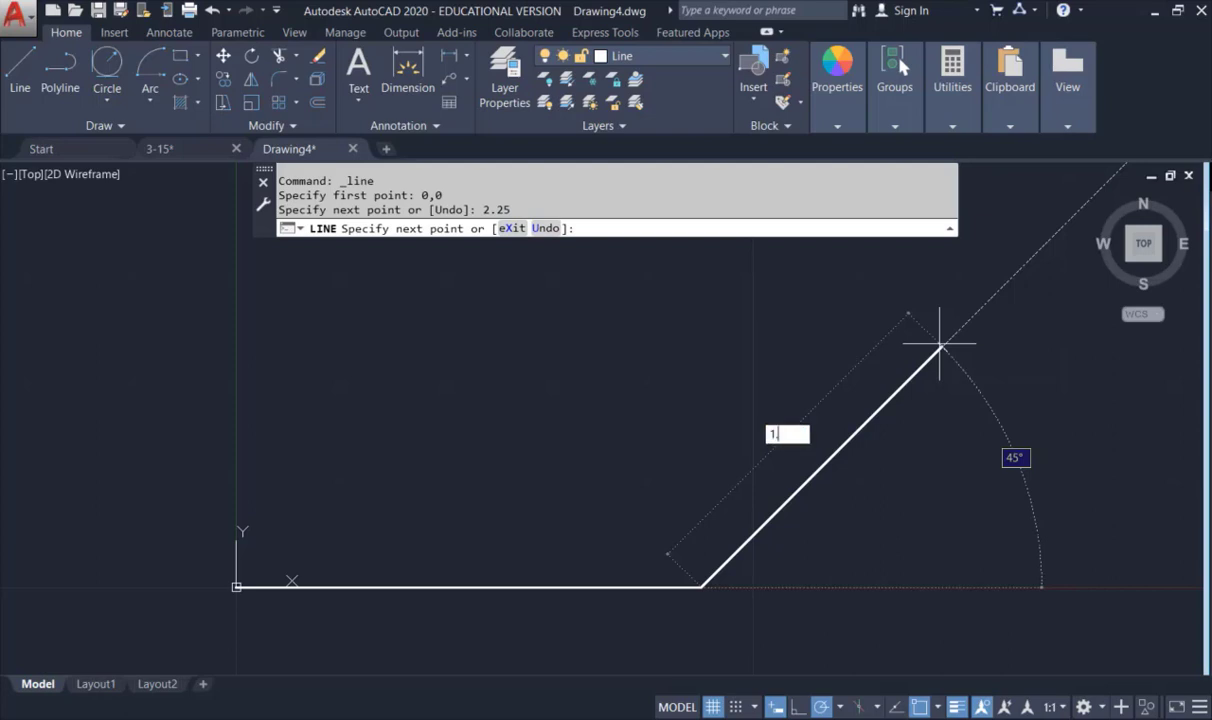
type(".768")
key("Return")
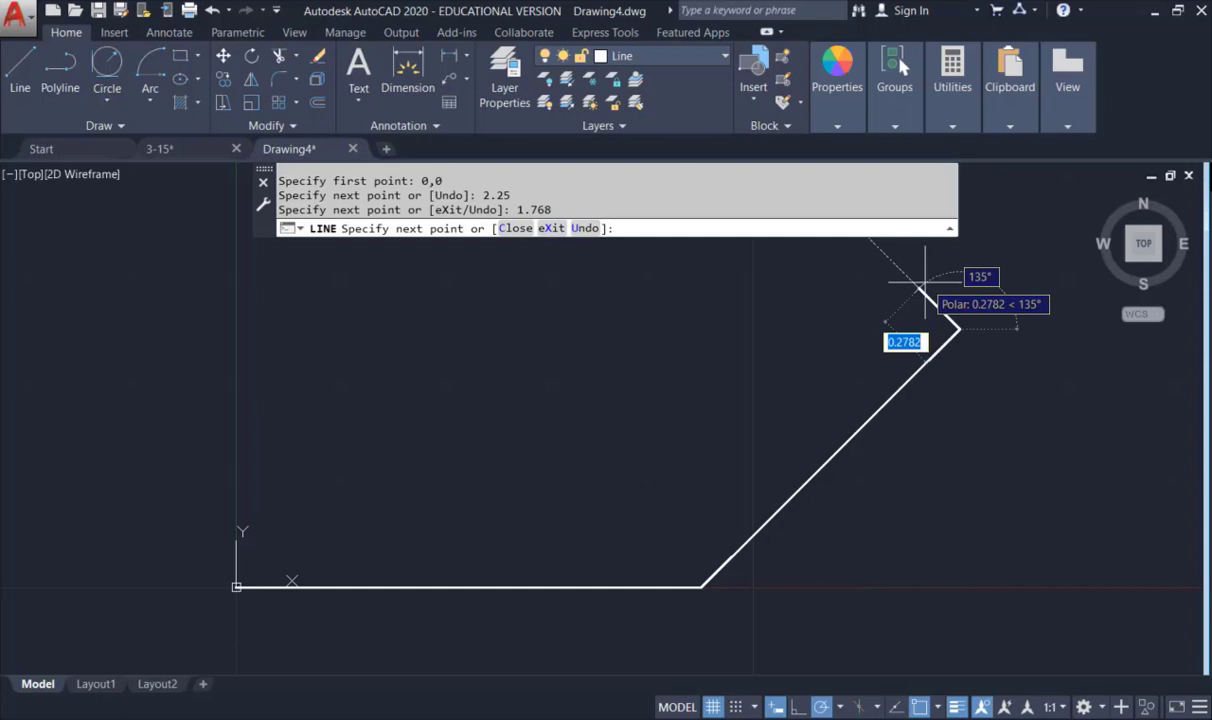
type("0.")
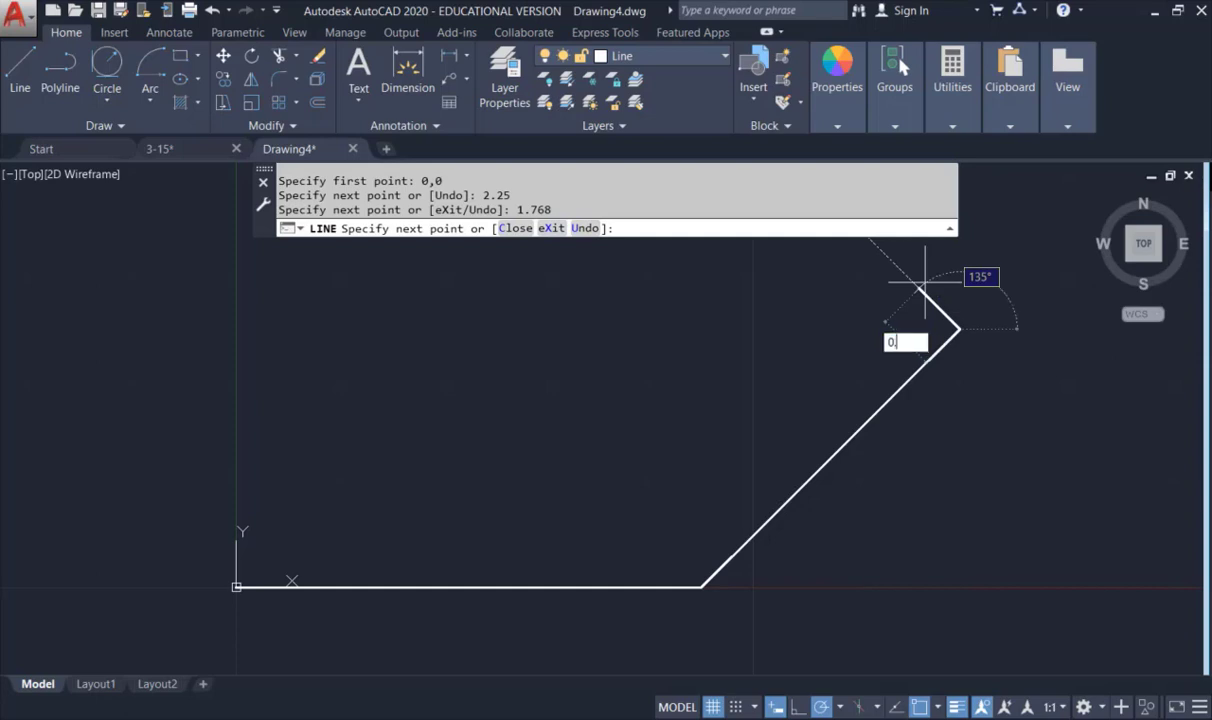
type("25")
key("Return")
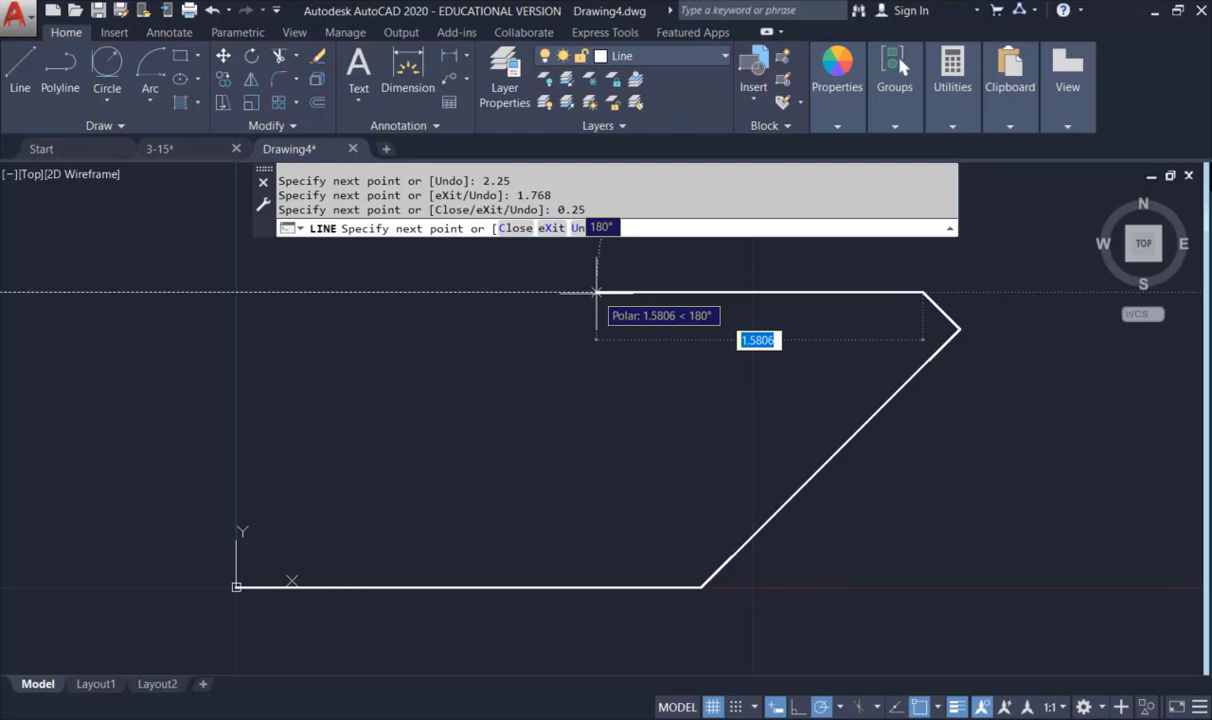
Step: Add a segment 1.188 long at 180 degrees, followed by one 0.25 long at 270 degrees
type("1.1")
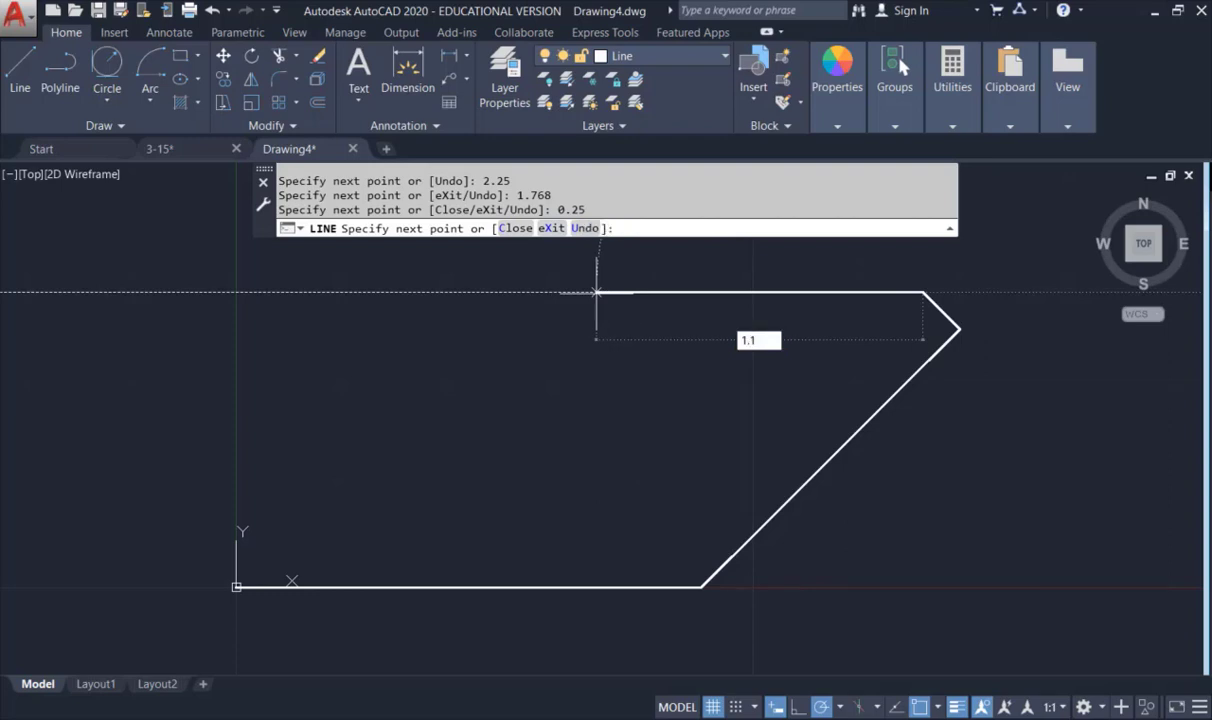
type("88")
key("Return")
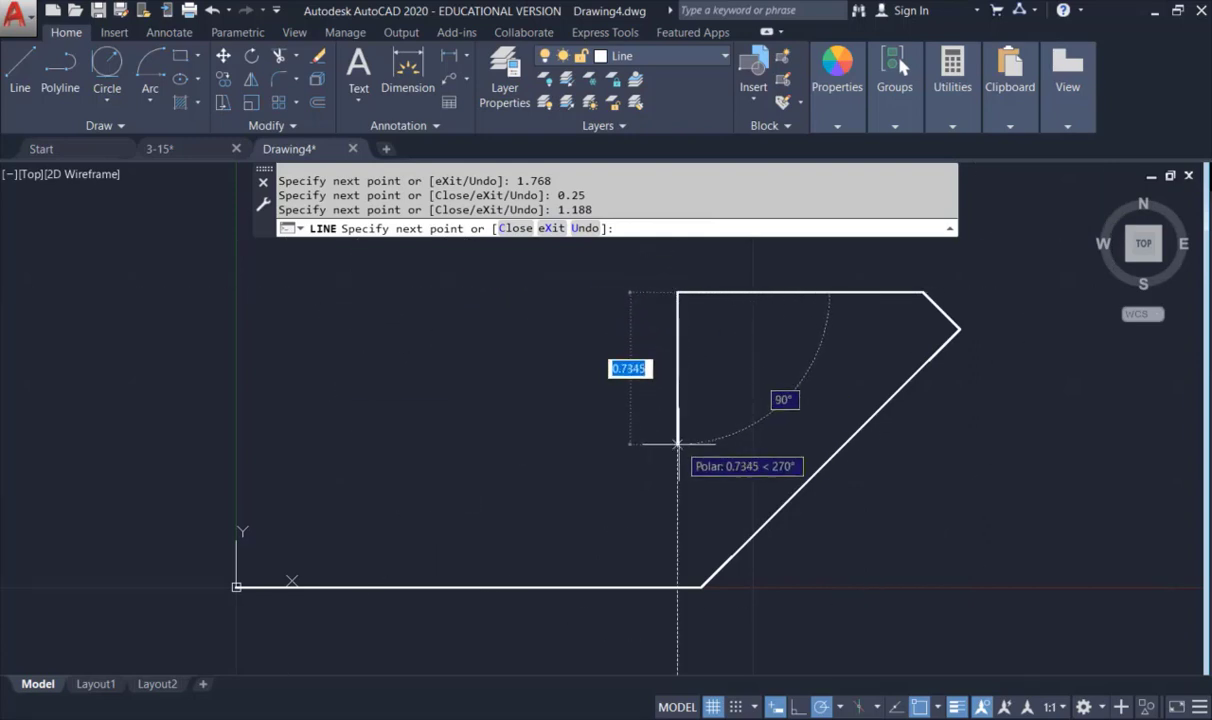
type("0.2")
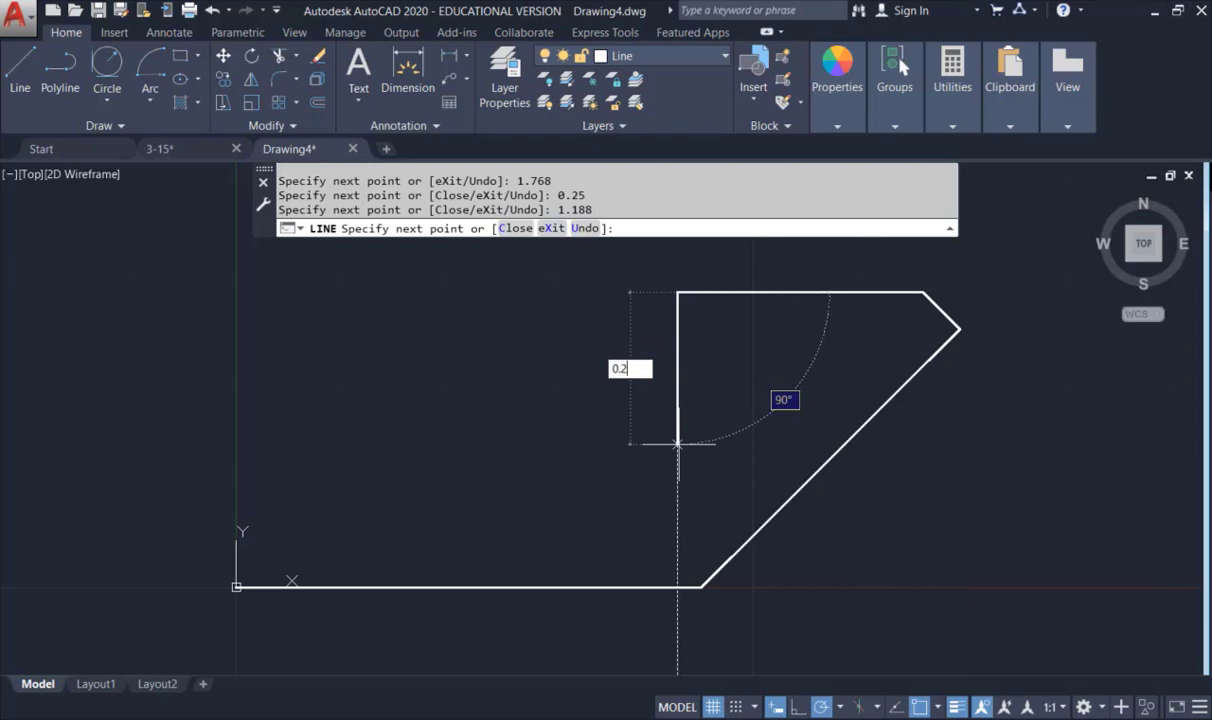
type("5")
key("Return")
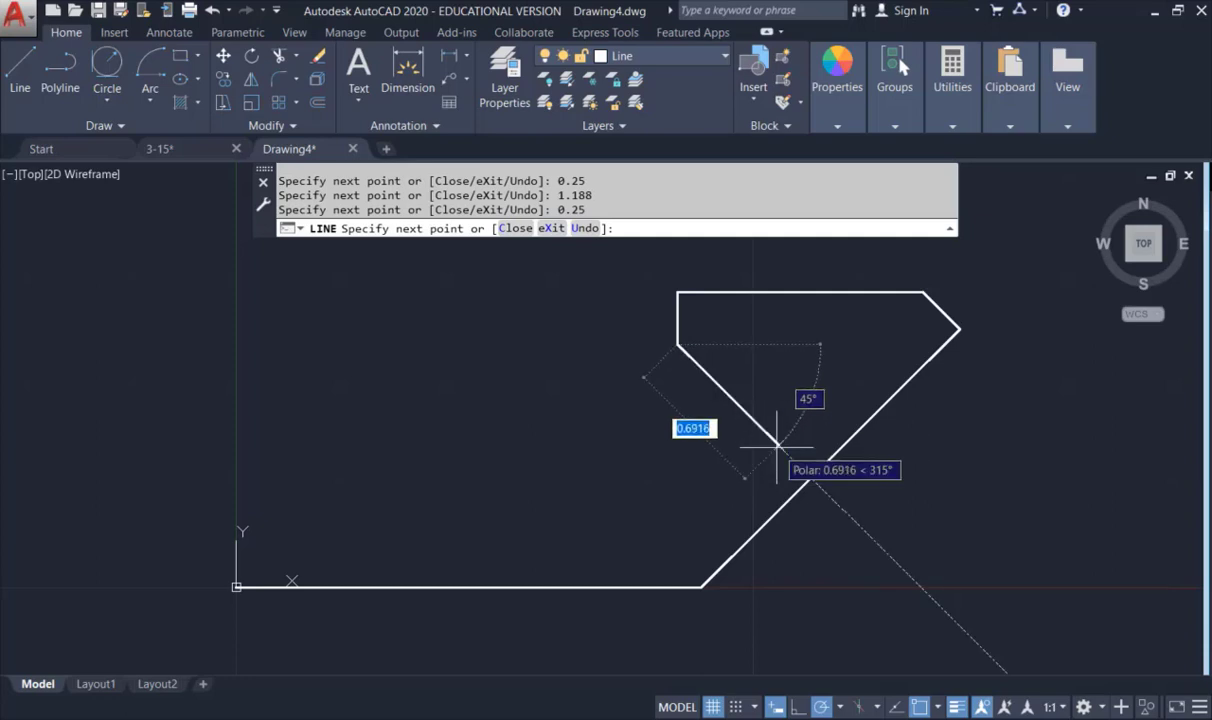
Step: Add a segment 0.625 long at 315 degrees, followed by one 0.5 long at 225 degrees
type("0.625")
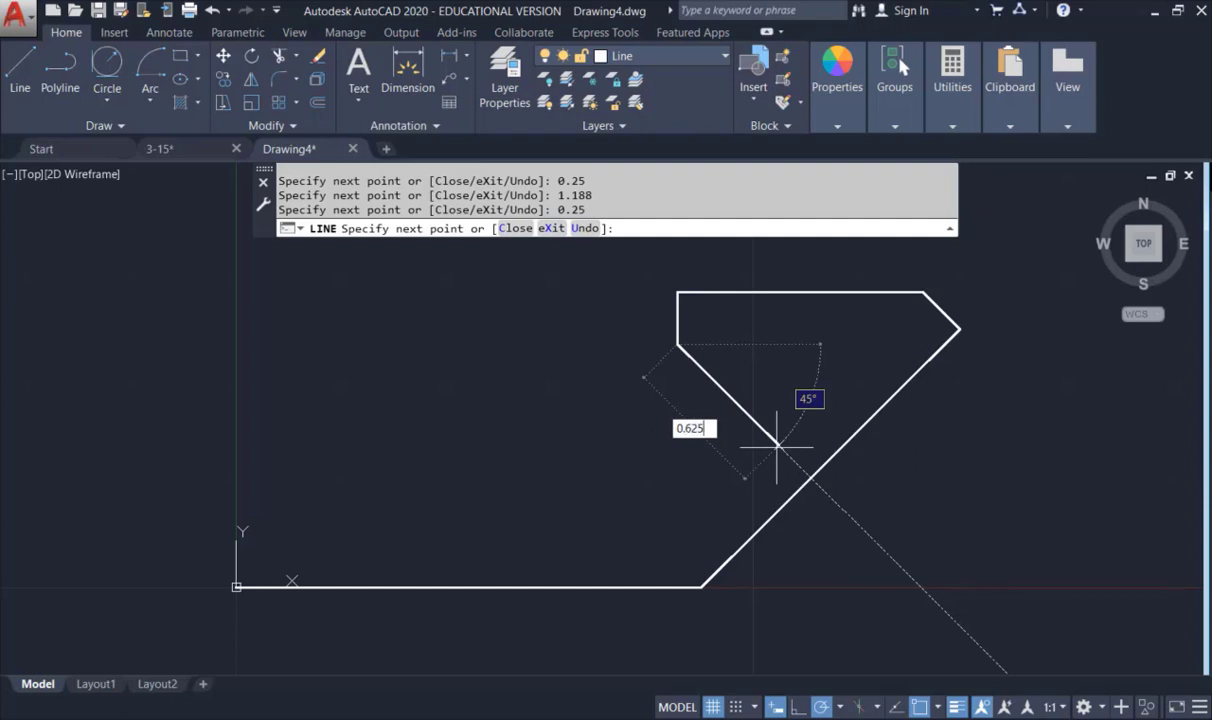
key("Return")
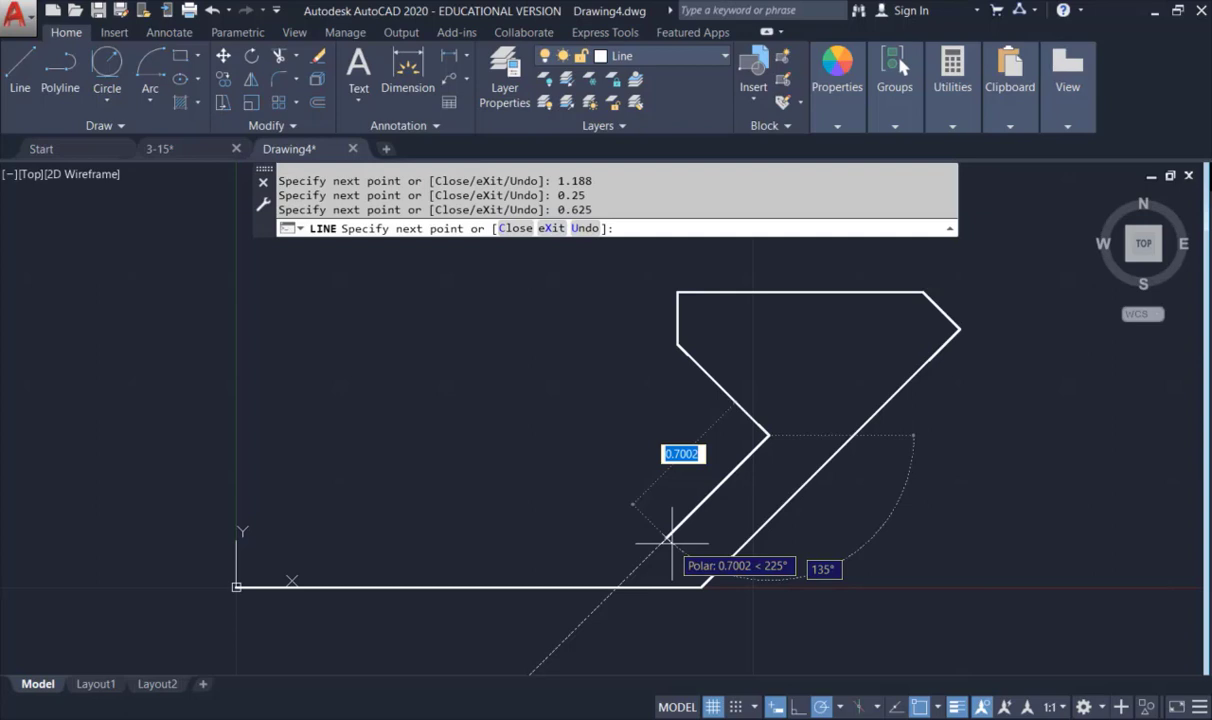
type("0.5")
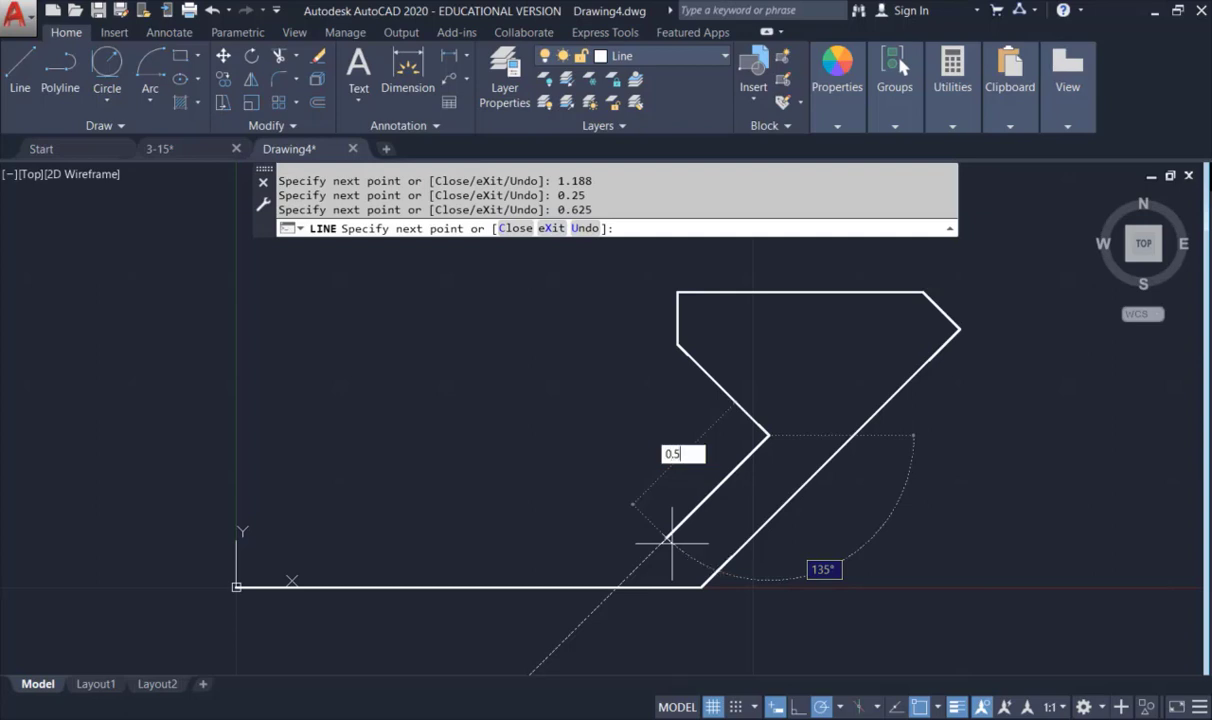
key("Return")
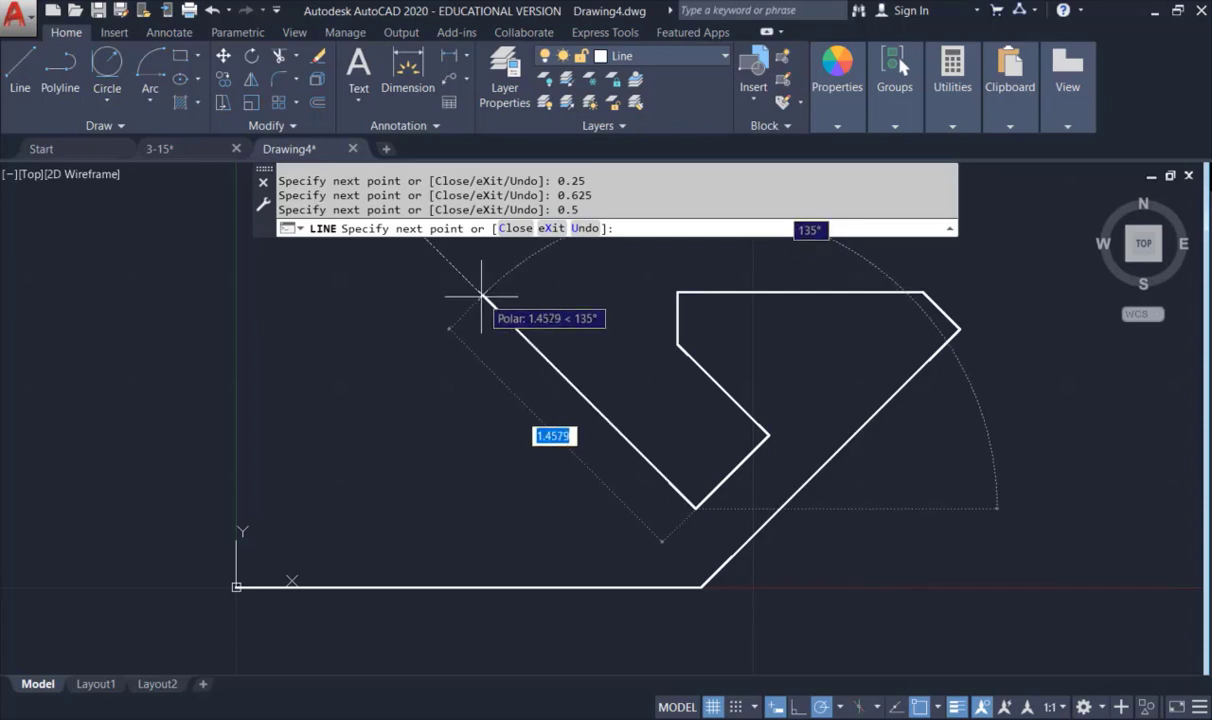
Step: Add a segment 1.625 long at 135 degrees, followed by one 0.75 long at 225 degrees
type("1")
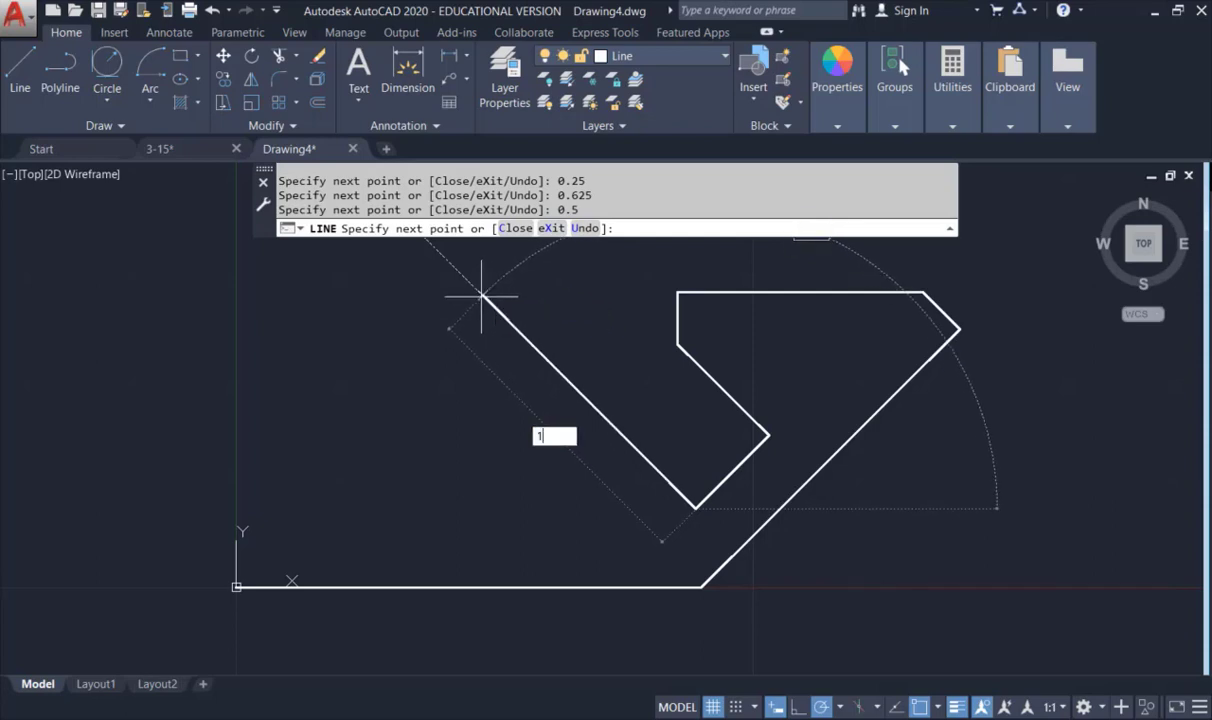
type(".625")
key("Return")
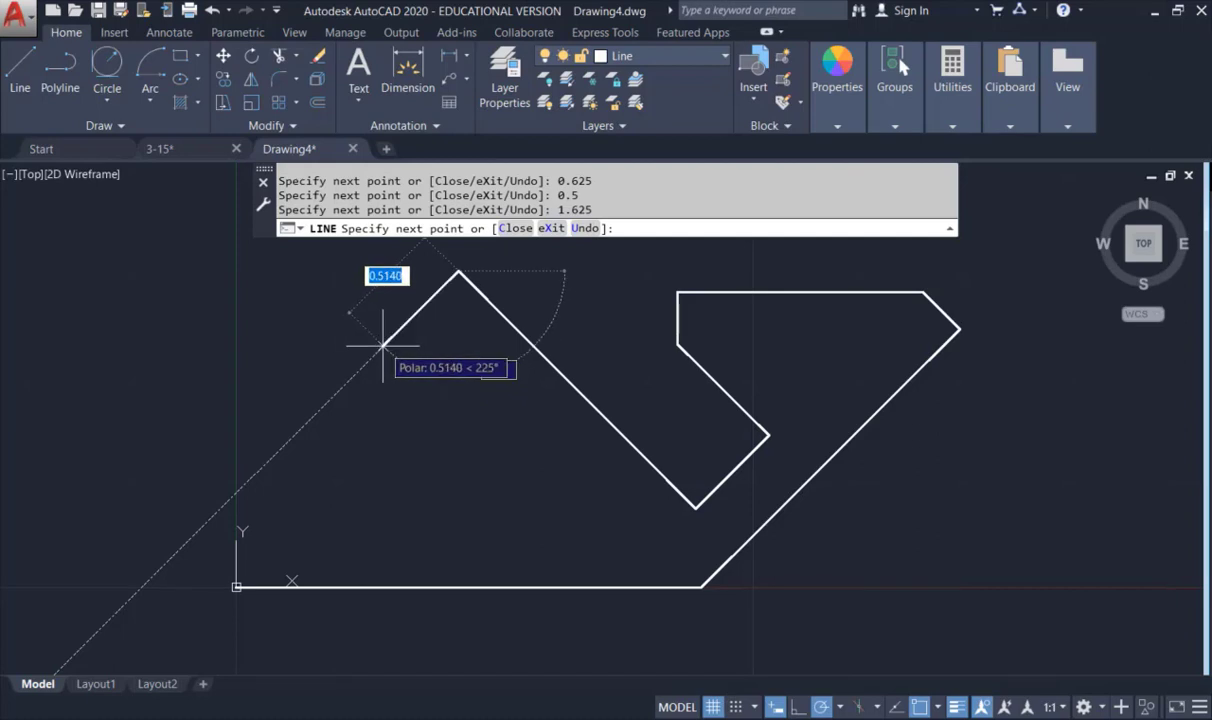
type("0.")
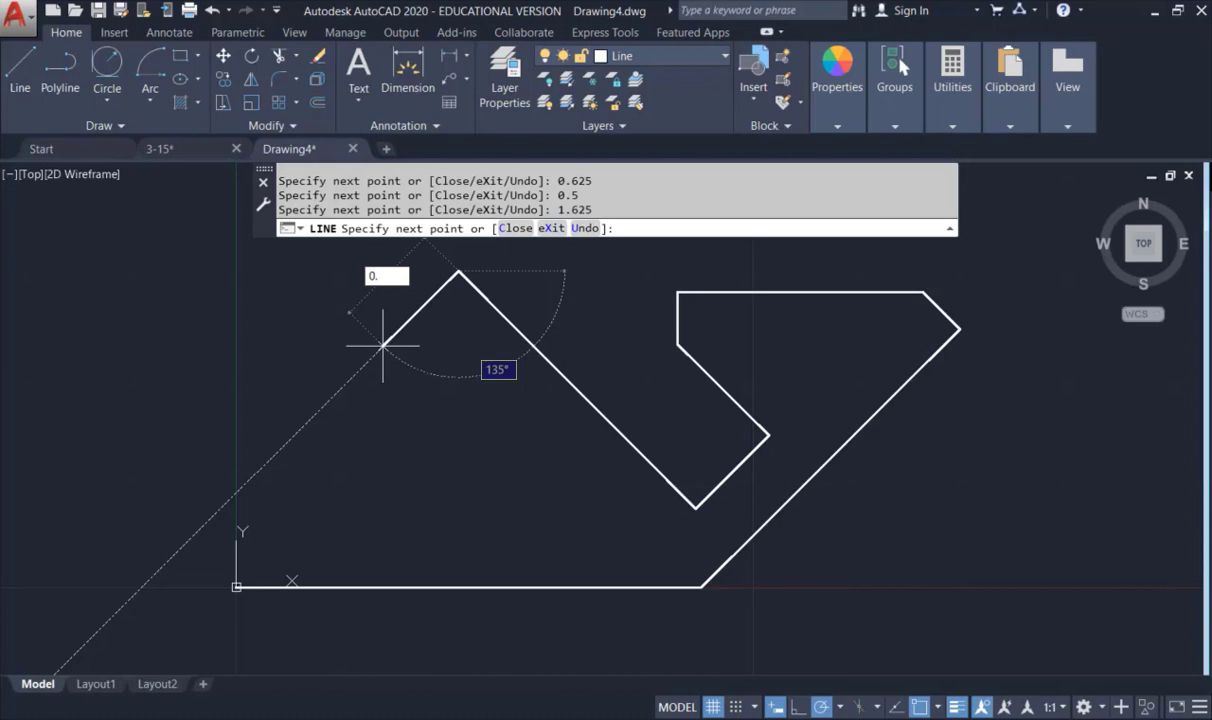
type("75")
key("Return")
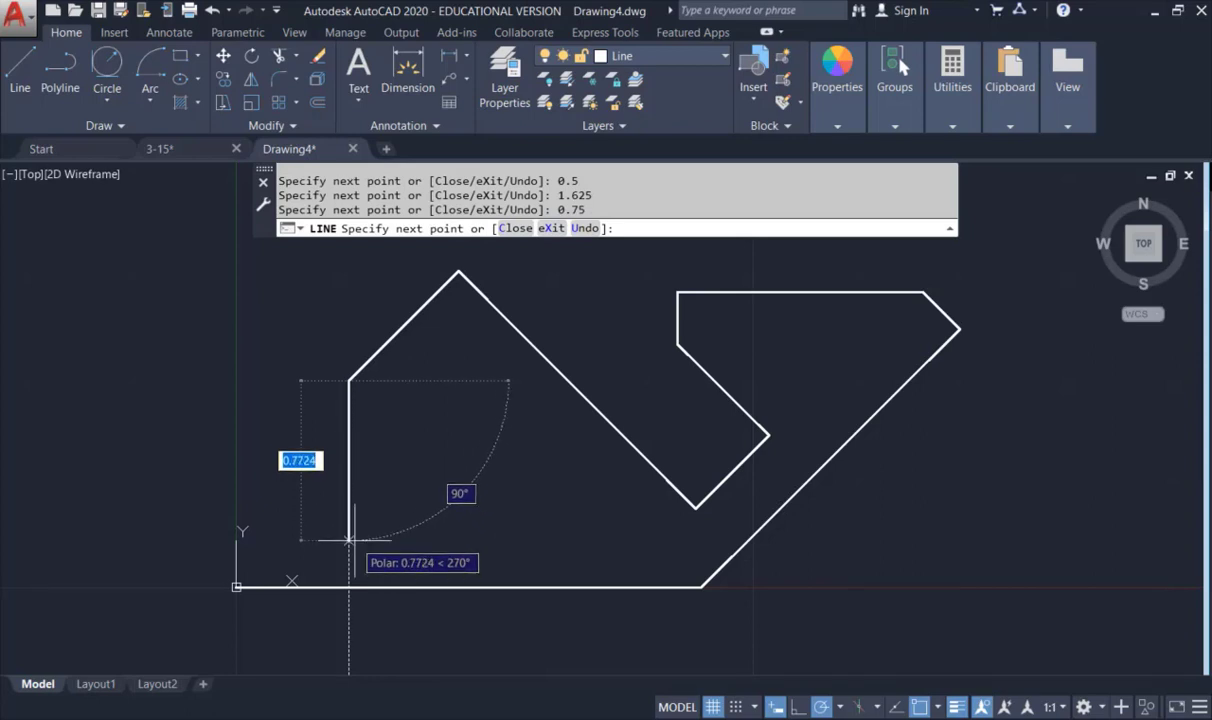
Step: Add a segment 0.75 long at 270 degrees, extend a freehand horizontal segment at 180 degrees past the Y axis, and end the Line command
type(".75")
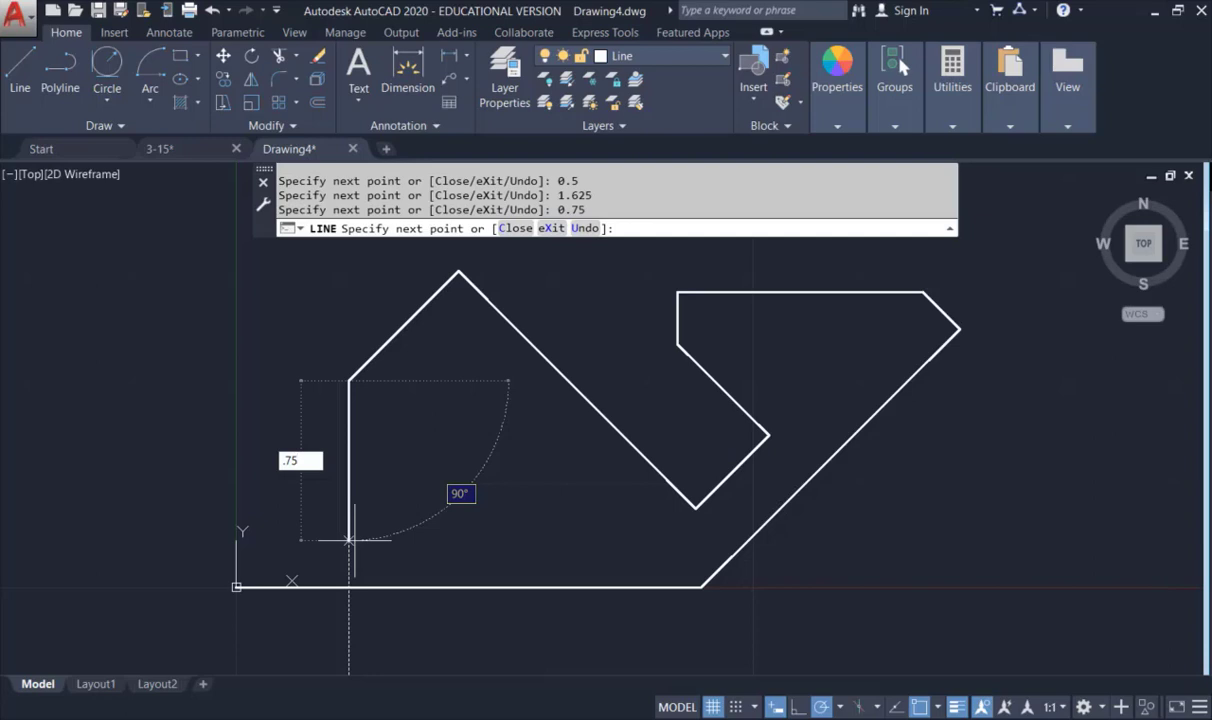
key("Return")
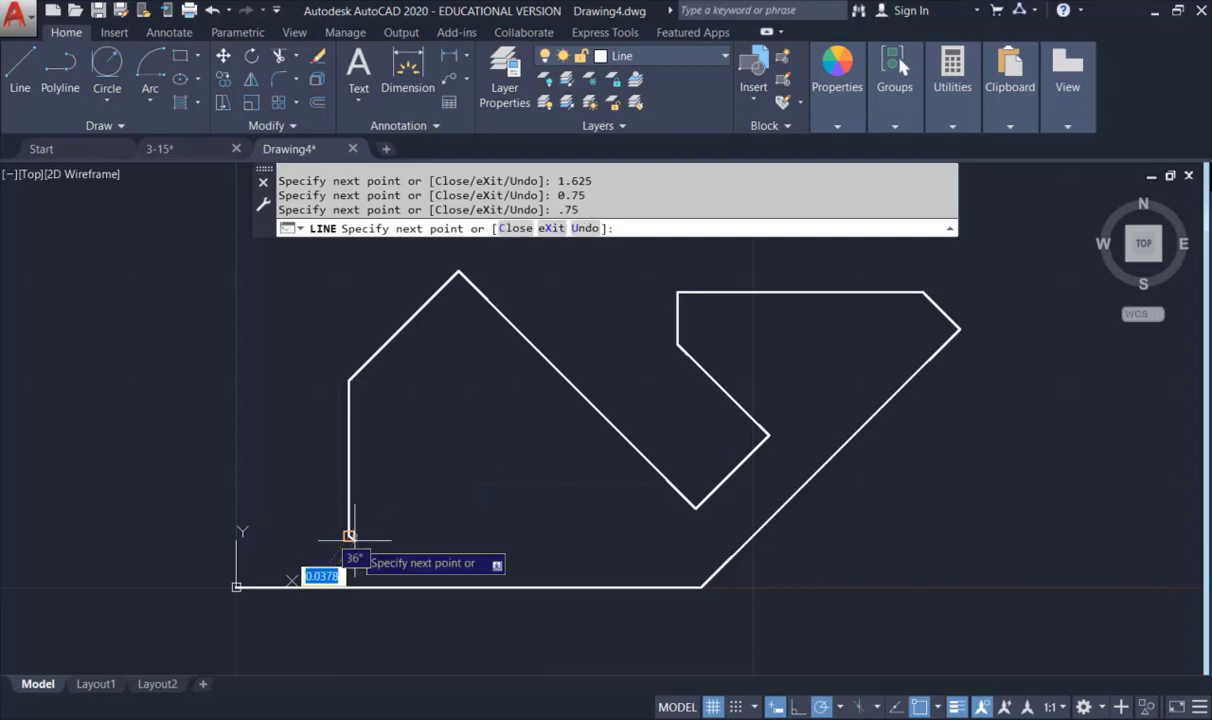
left_click(156, 536)
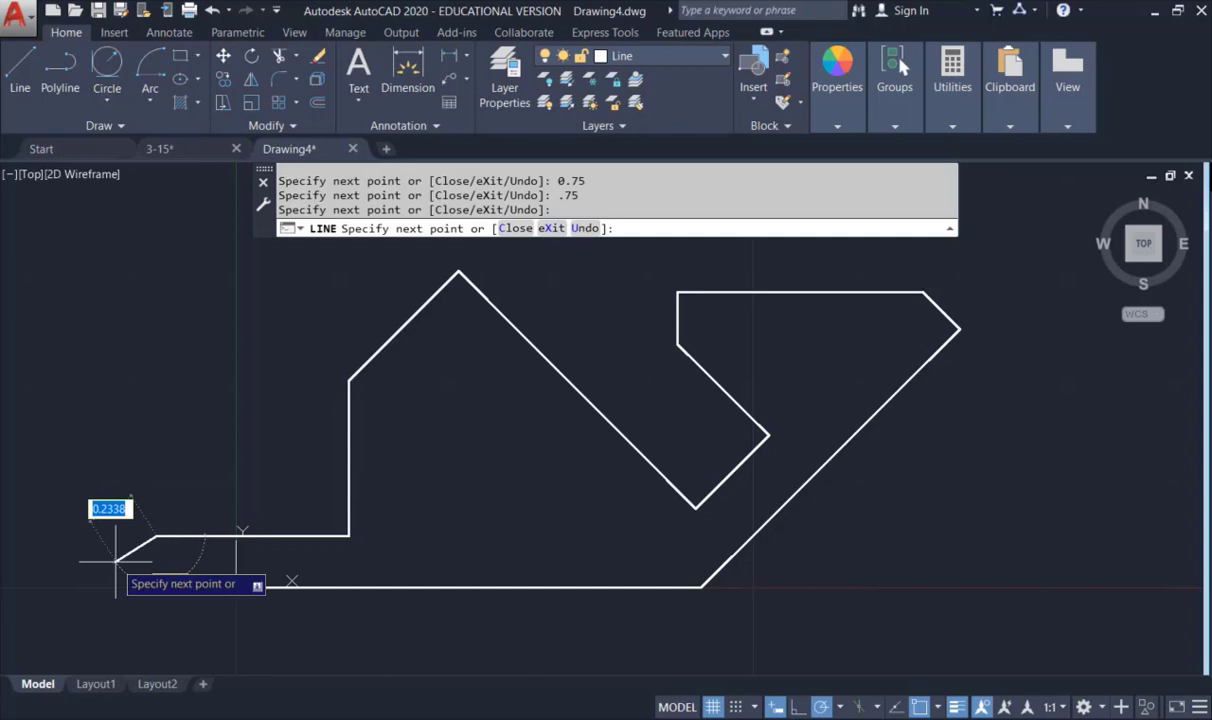
key("Escape")
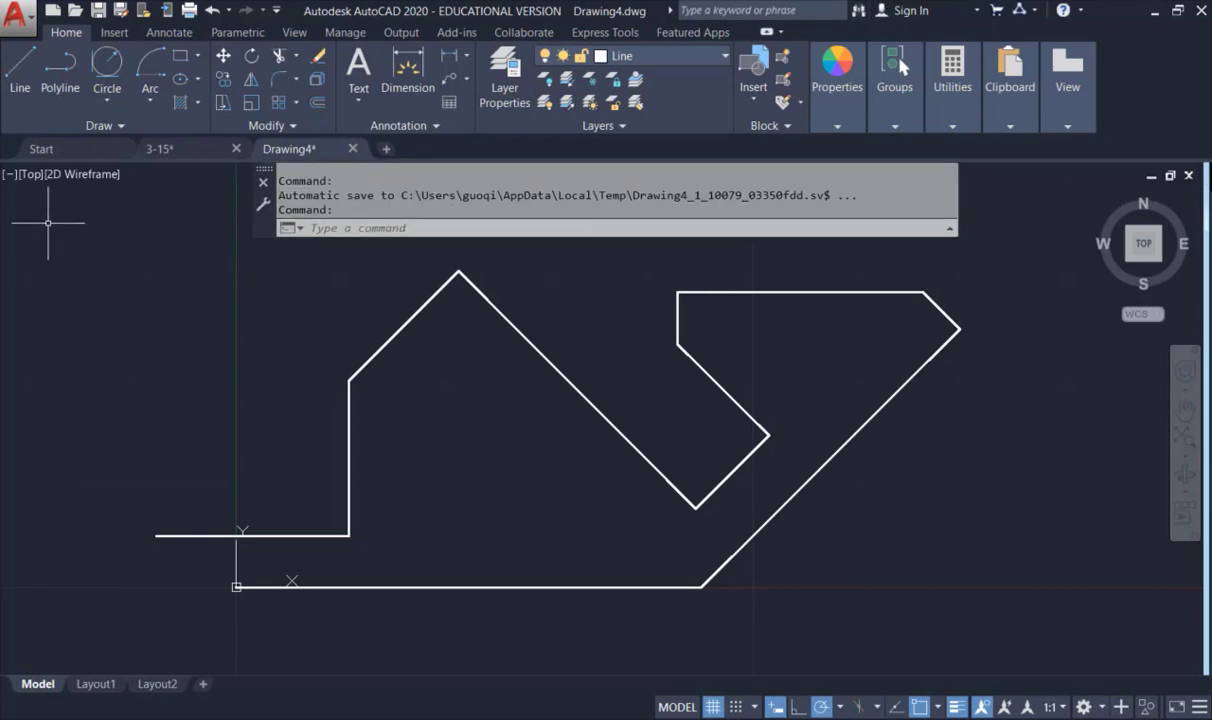
Step: Erase all the line segments of the drawn outline
left_click(133, 228)
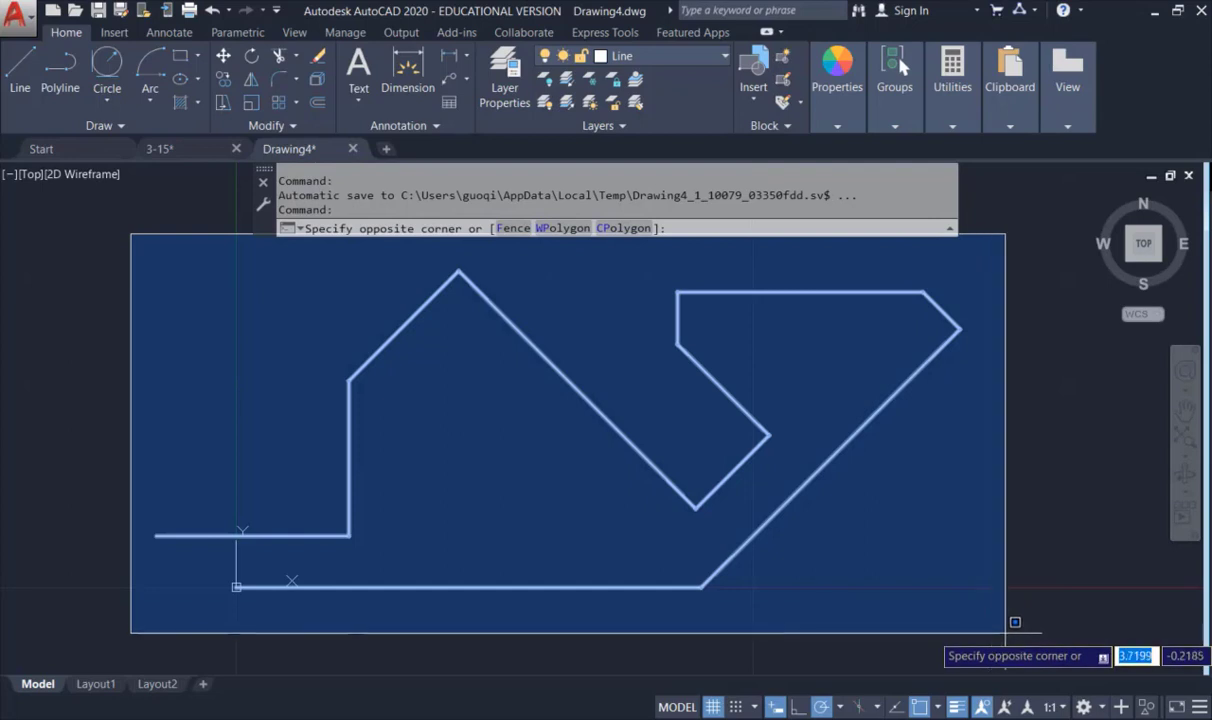
left_click(1009, 623)
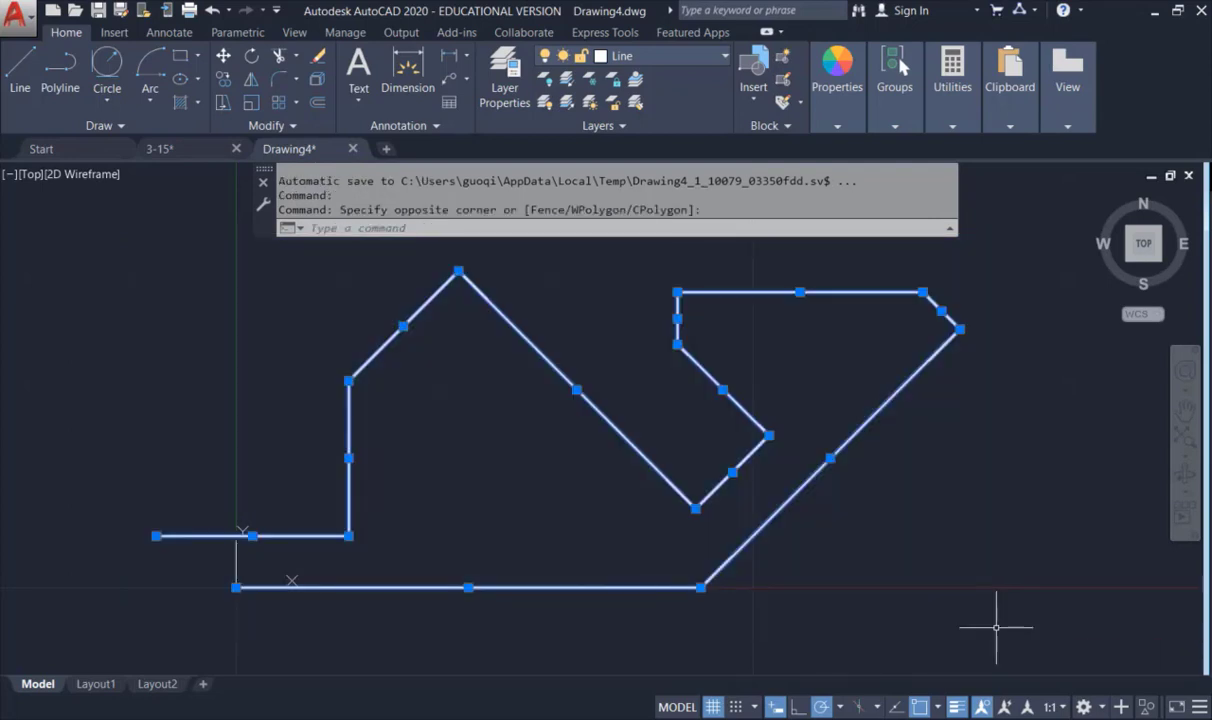
key("Delete")
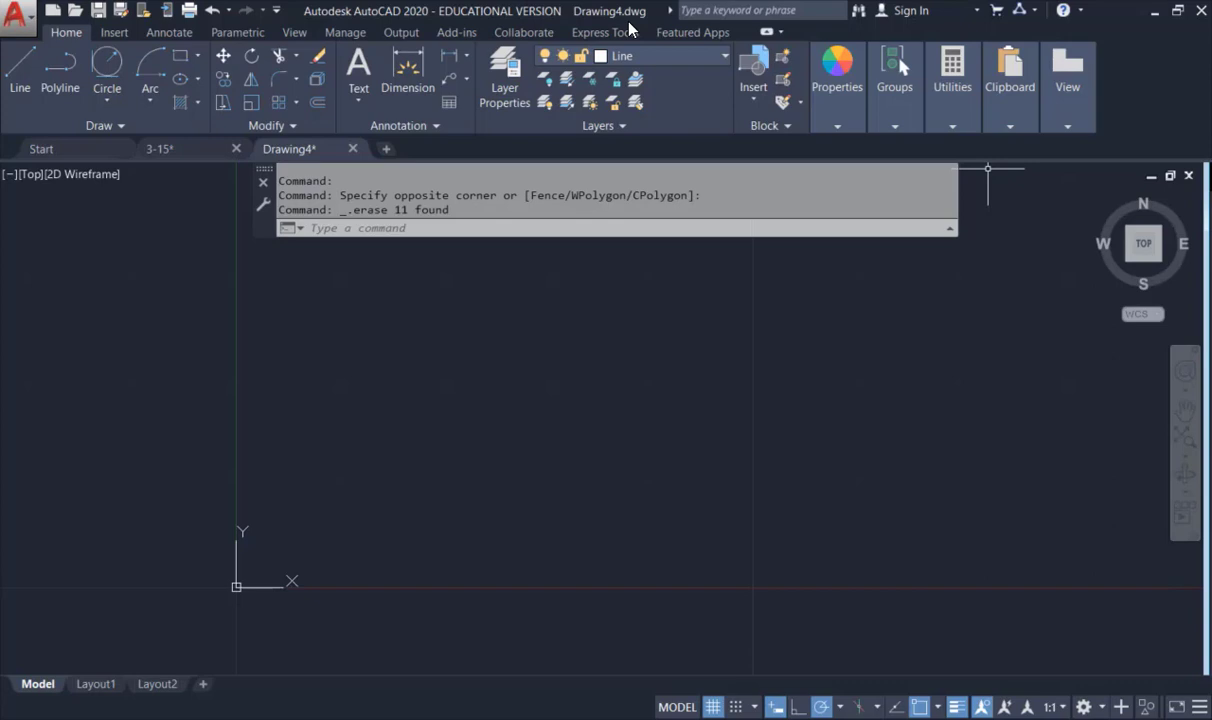
Step: Rename the 0.30 mm layer Line as SolidLine_white in the layer properties
left_click(508, 72)
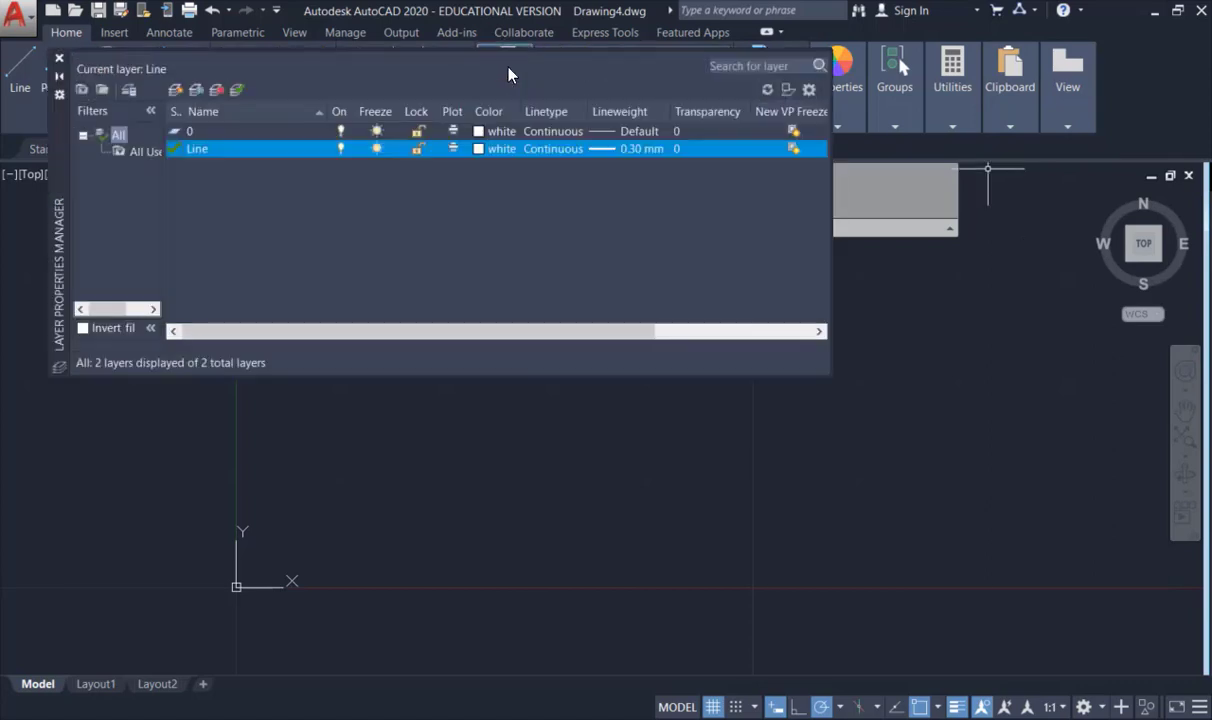
left_click(199, 150)
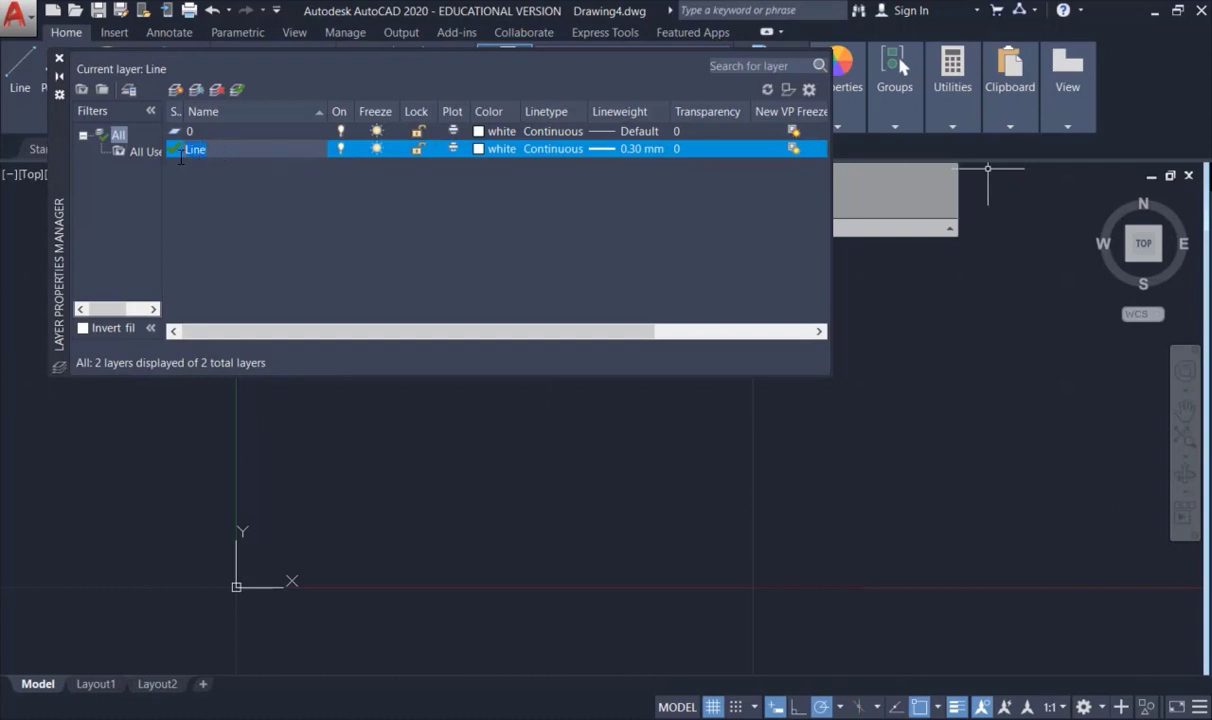
left_click(197, 149)
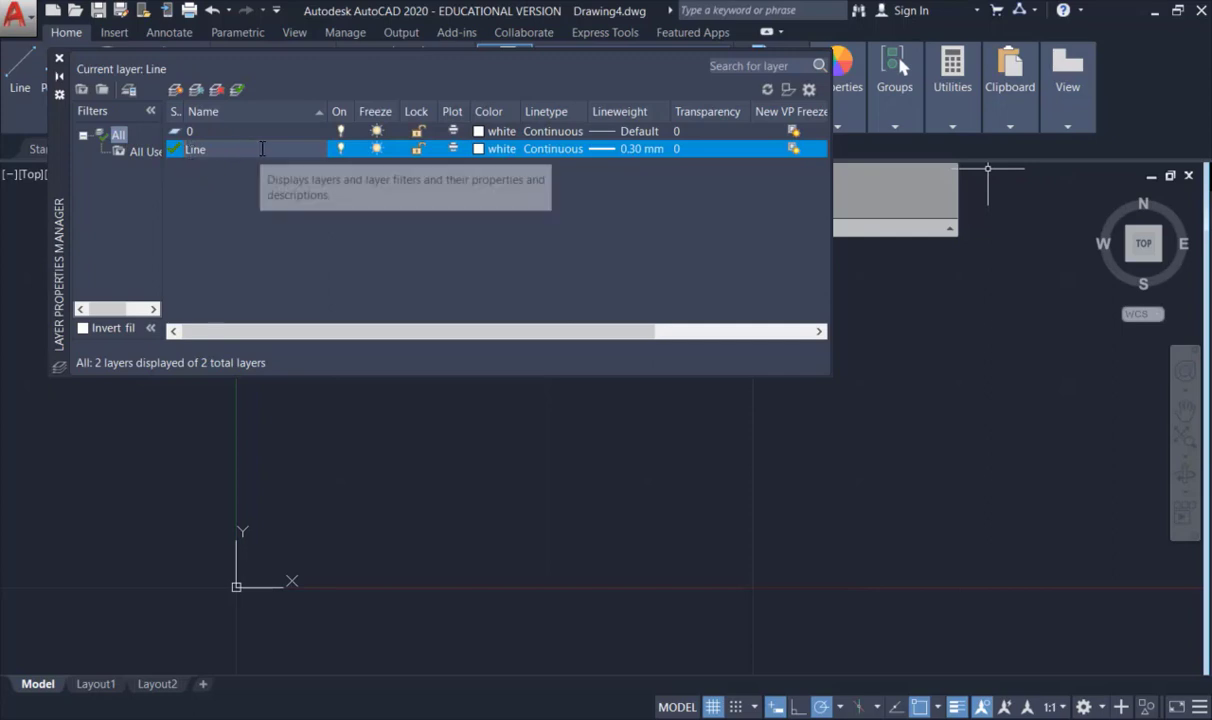
key("Home")
type("Solid")
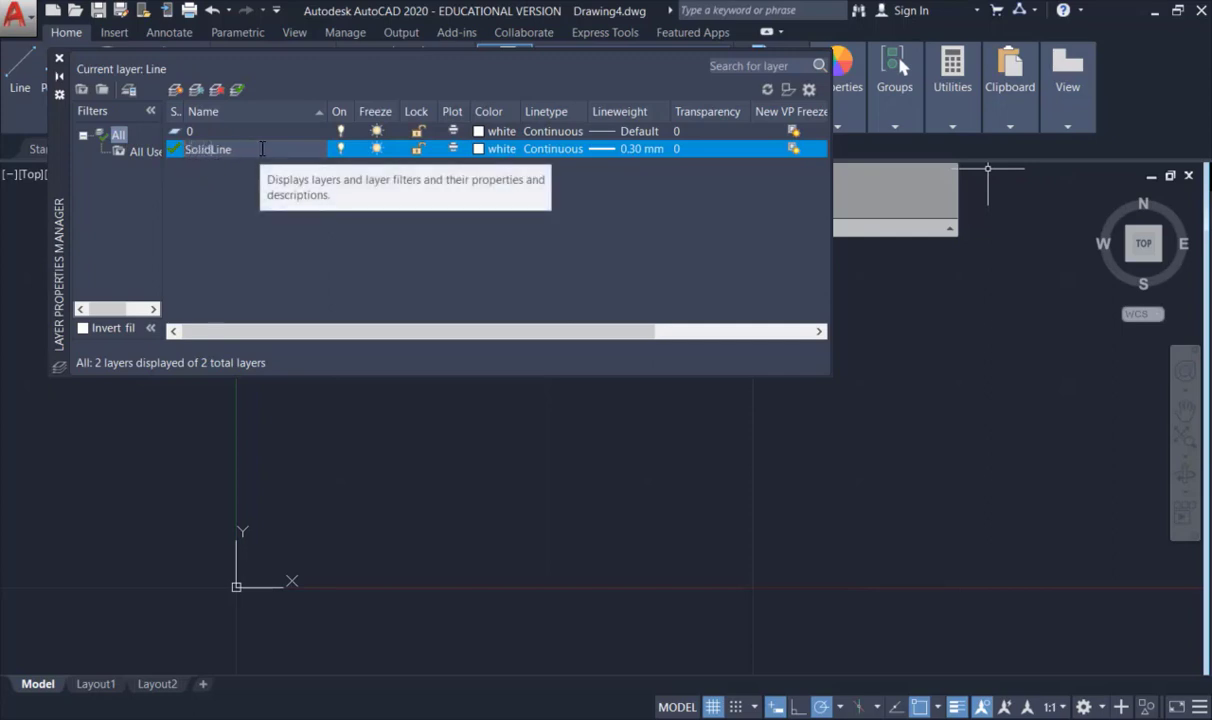
key("End")
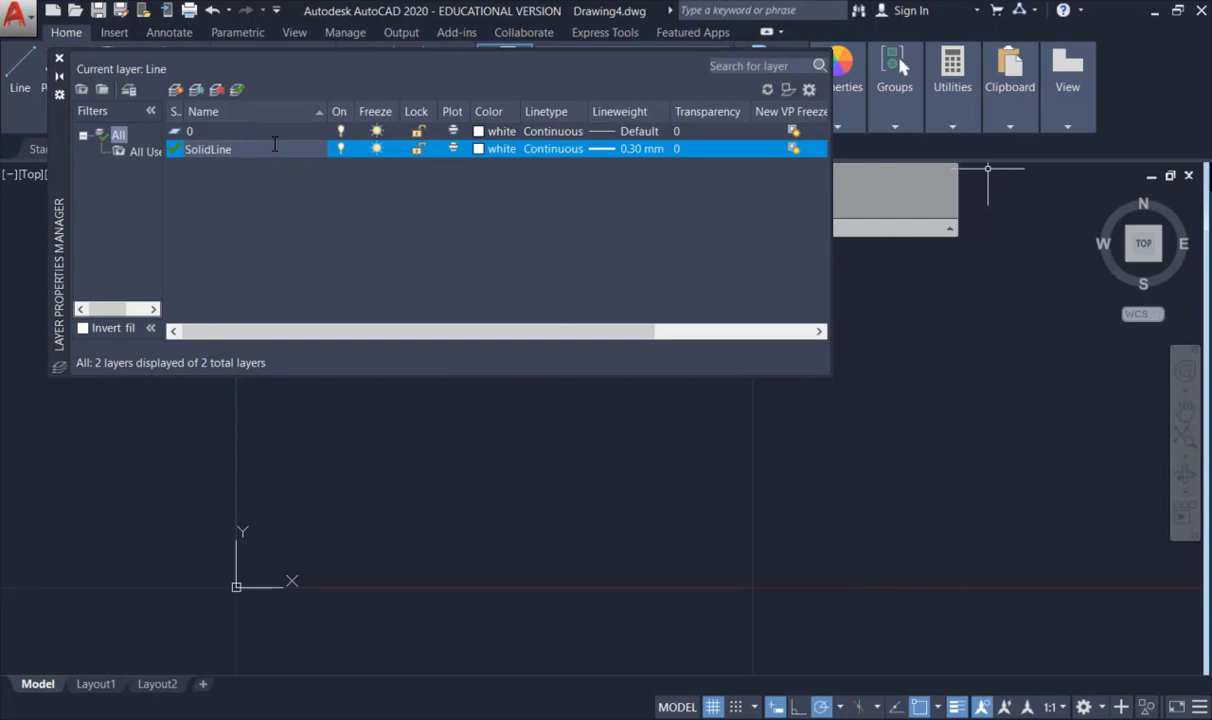
type("_white")
key("Return")
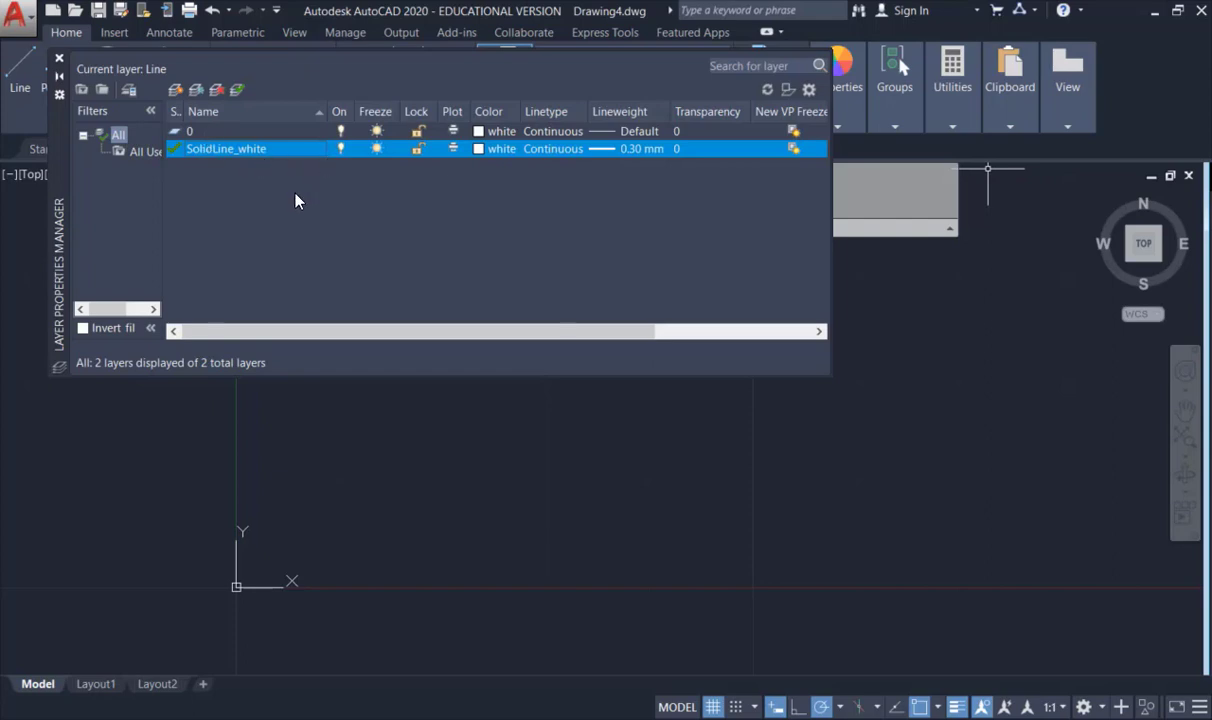
Step: Add a trial layer based on SolidLine_white, keeping its default name, and delete it again
left_click(247, 130)
left_click(241, 146)
left_click(176, 90)
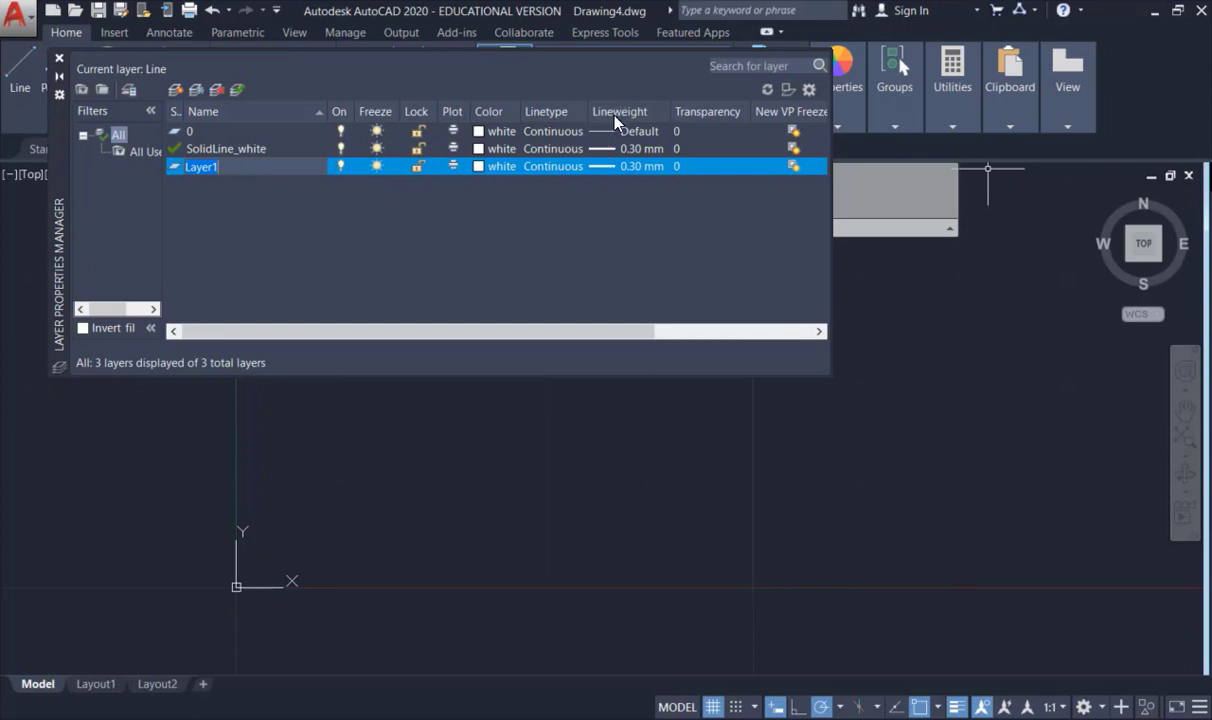
right_click(230, 168)
left_click(207, 196)
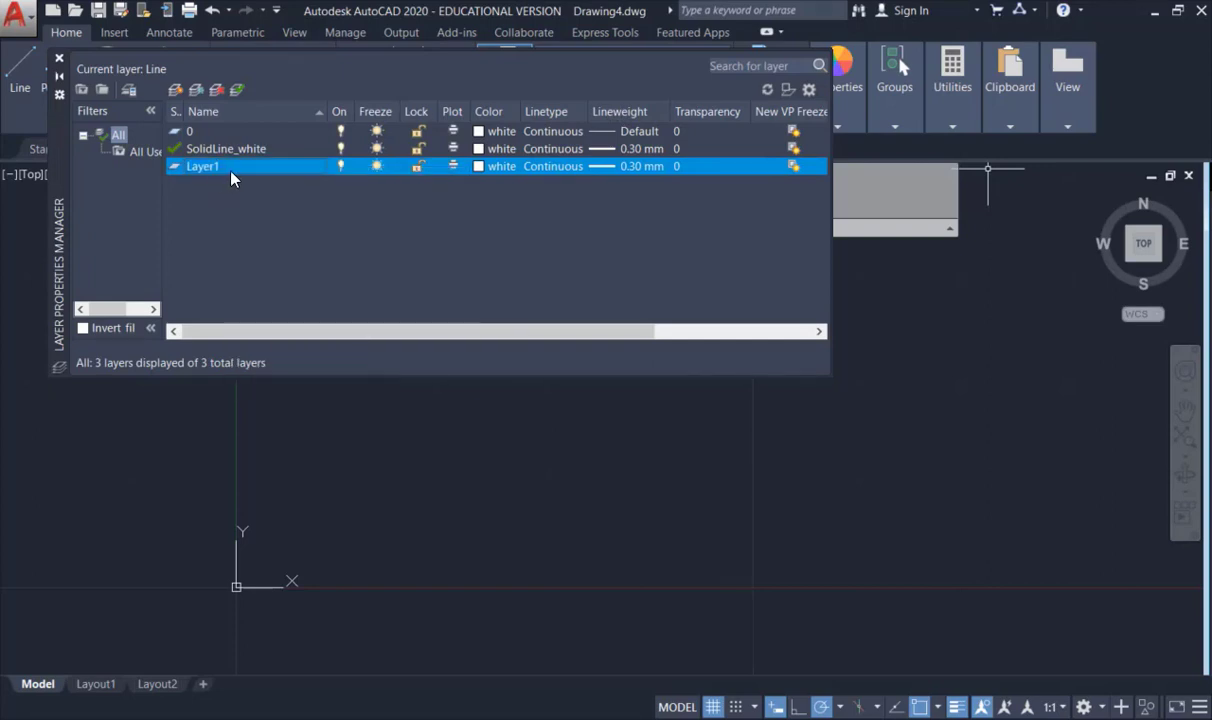
right_click(252, 167)
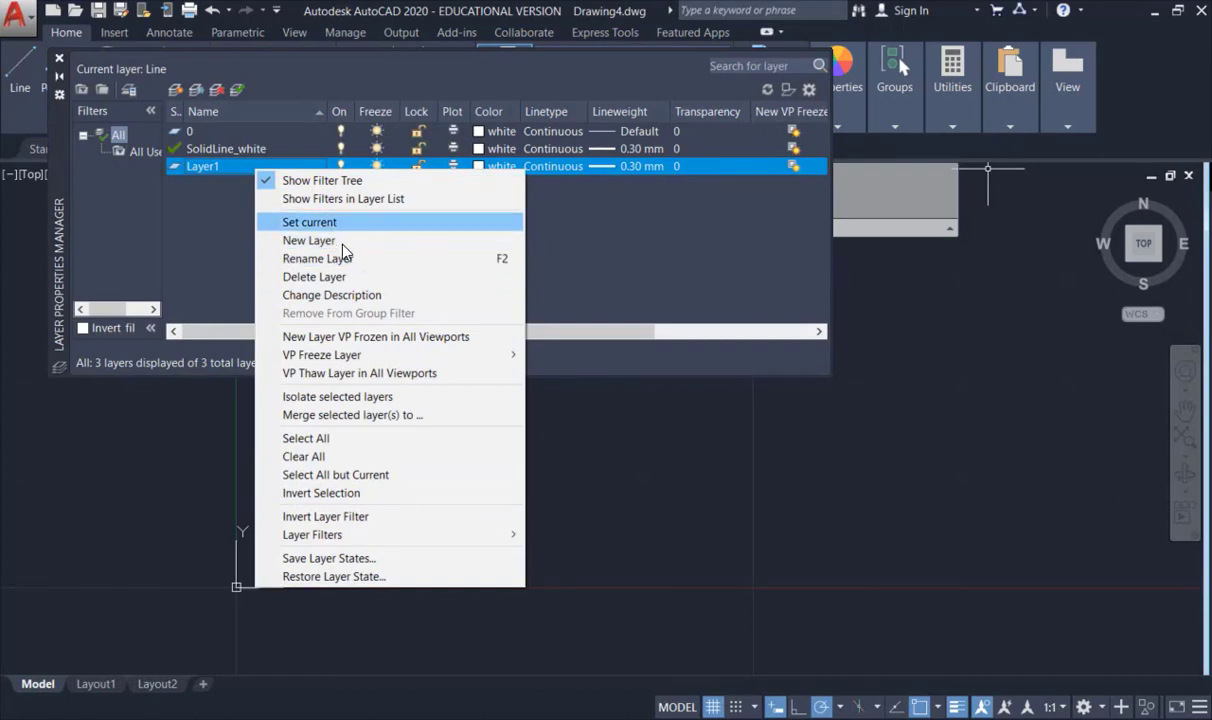
left_click(335, 278)
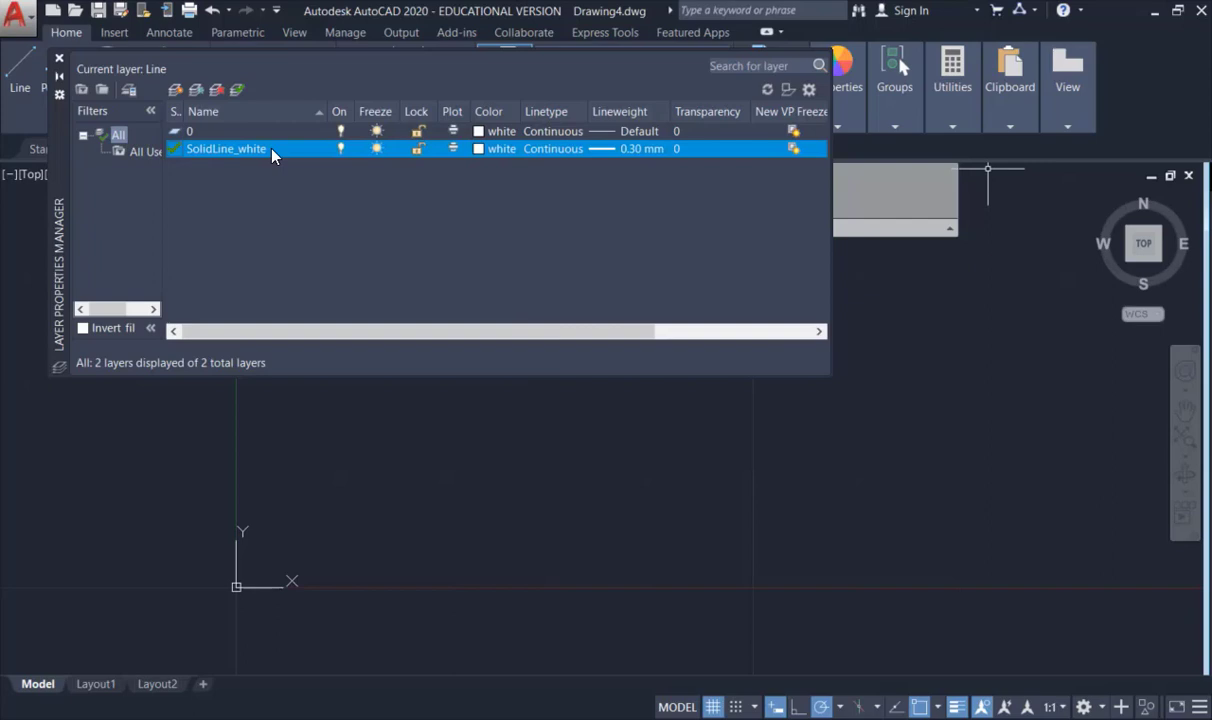
Step: Create a layer named SolidLine_yellow based on SolidLine_white and set its color to yellow
left_click(177, 92)
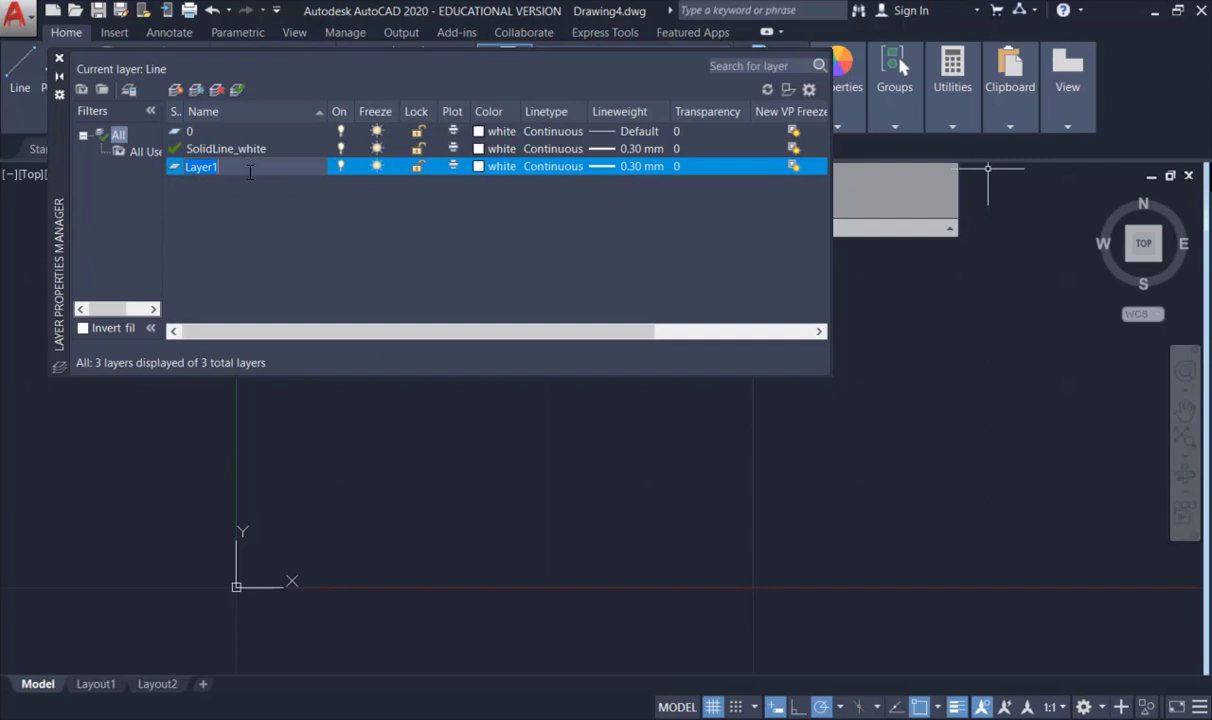
type("SolidLine_yellow")
left_click_drag(354, 113, 354, 113)
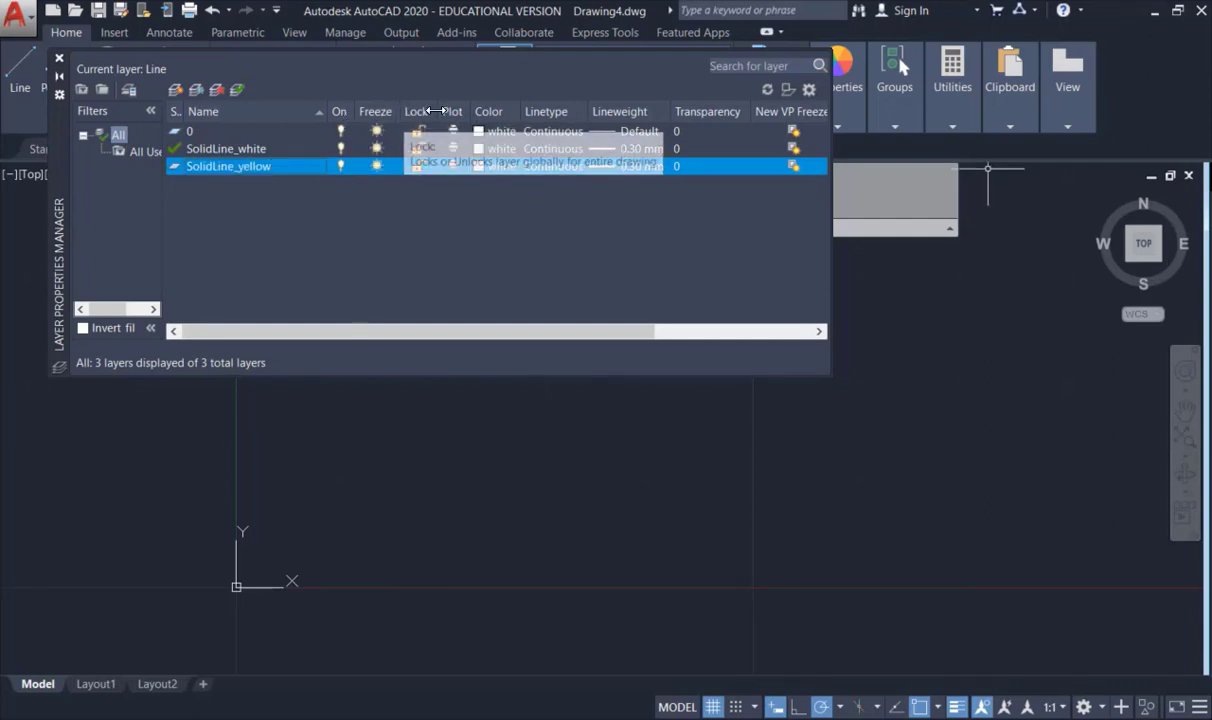
left_click_drag(438, 113, 436, 113)
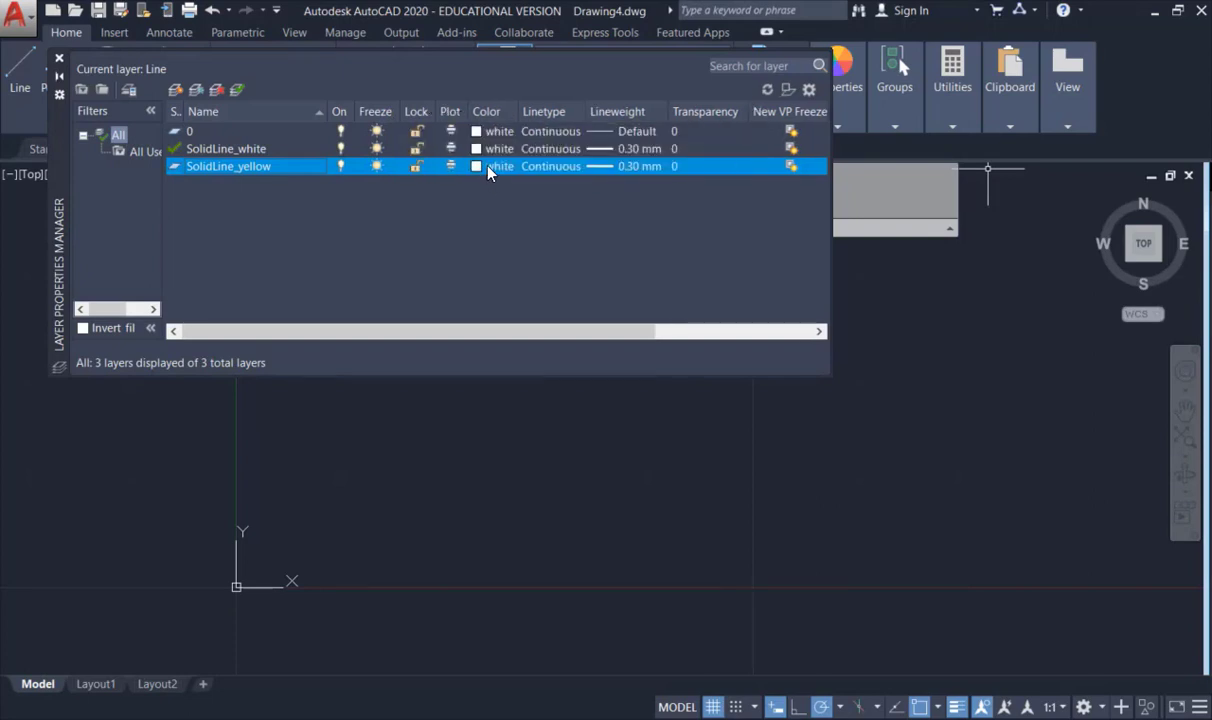
left_click(490, 168)
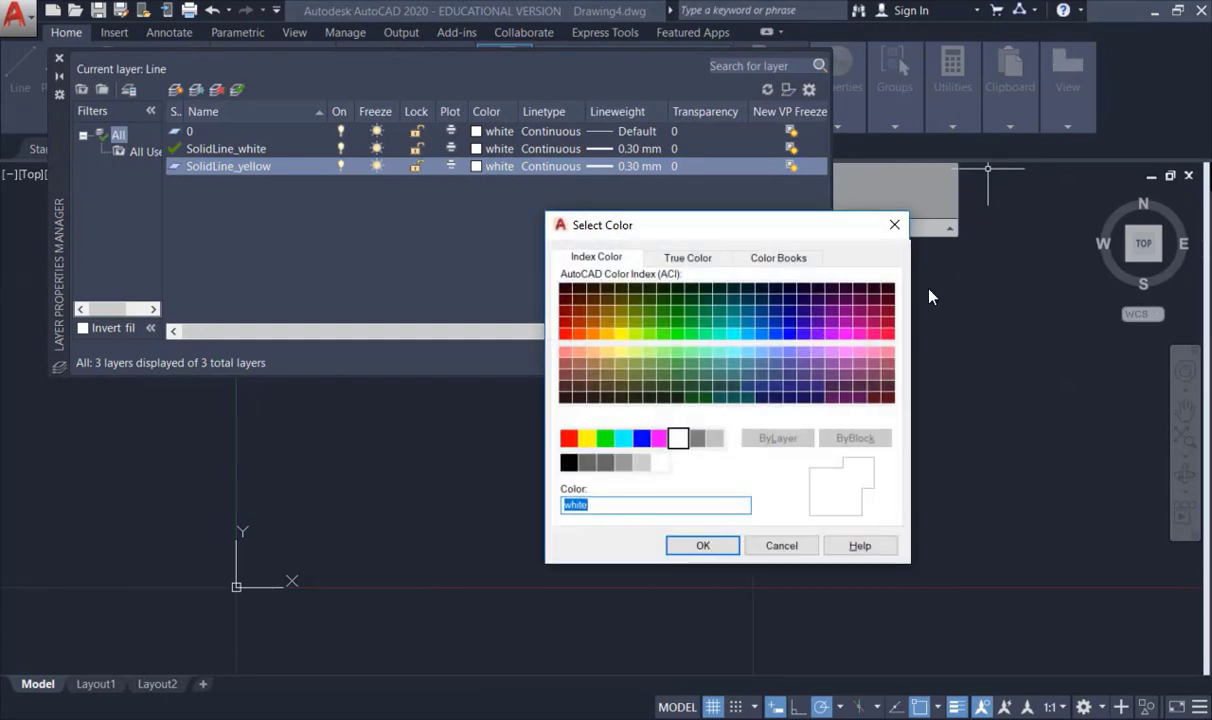
left_click(586, 441)
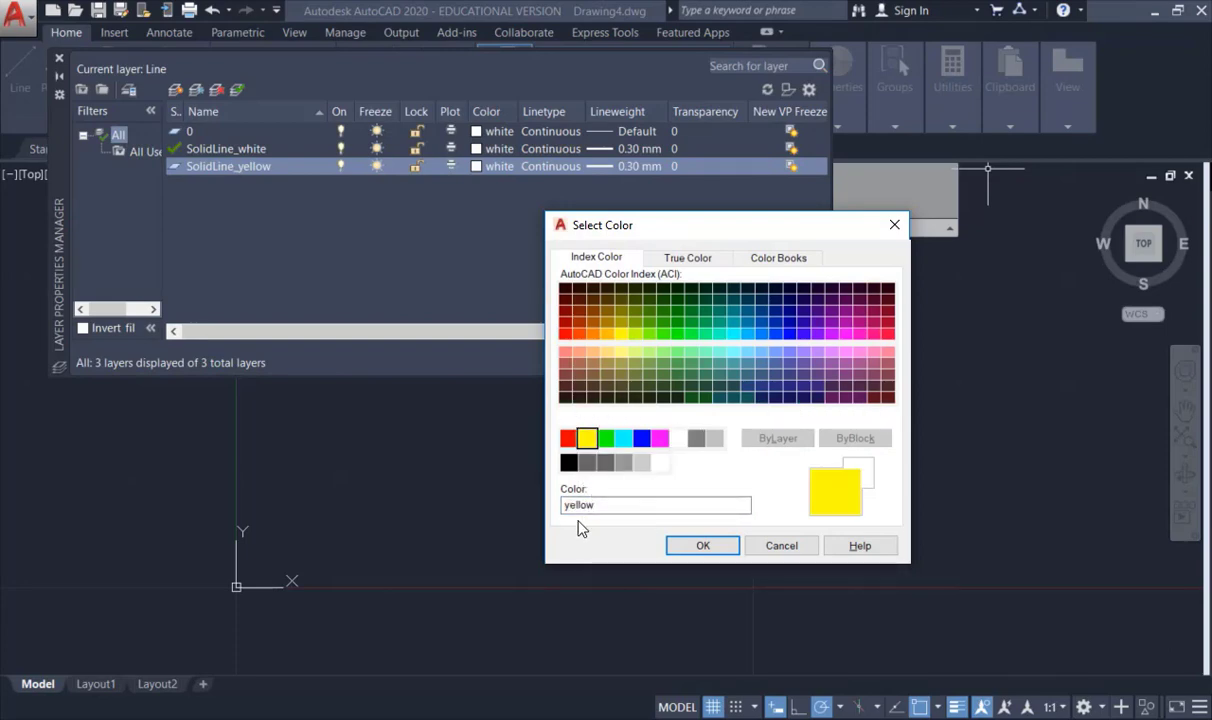
left_click(703, 546)
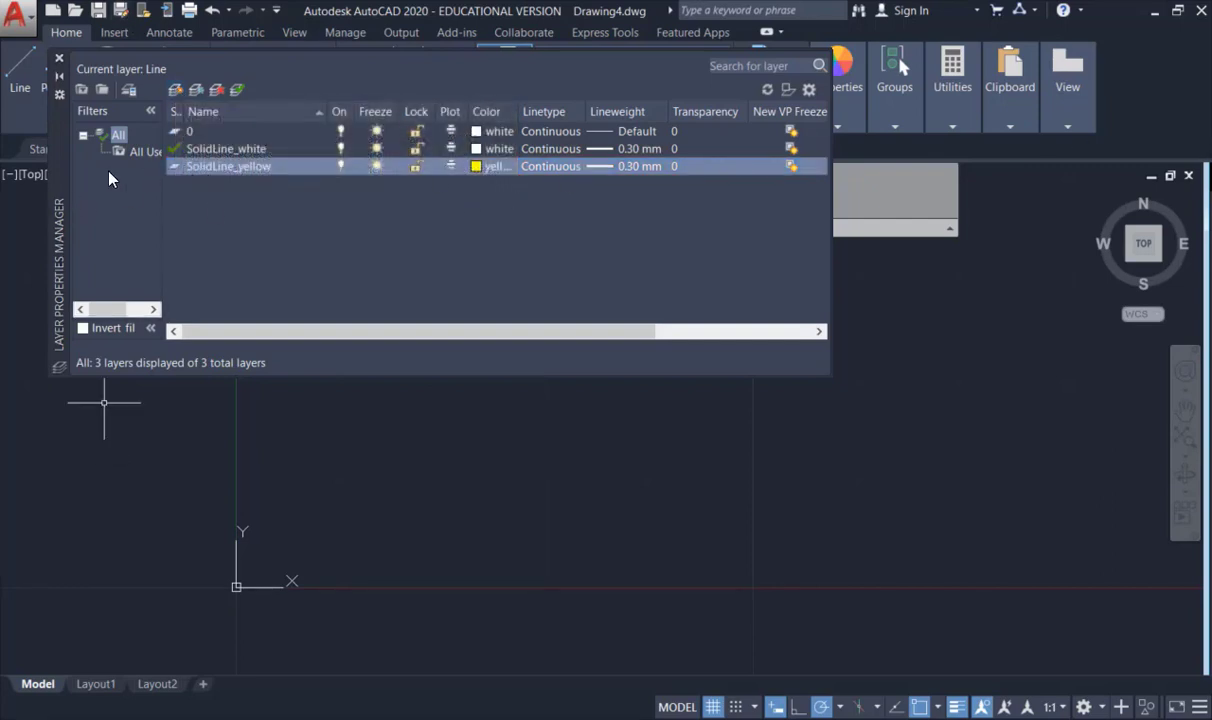
Step: Create a layer named Solidline_blue based on the yellow layer and set its color to blue
left_click(175, 89)
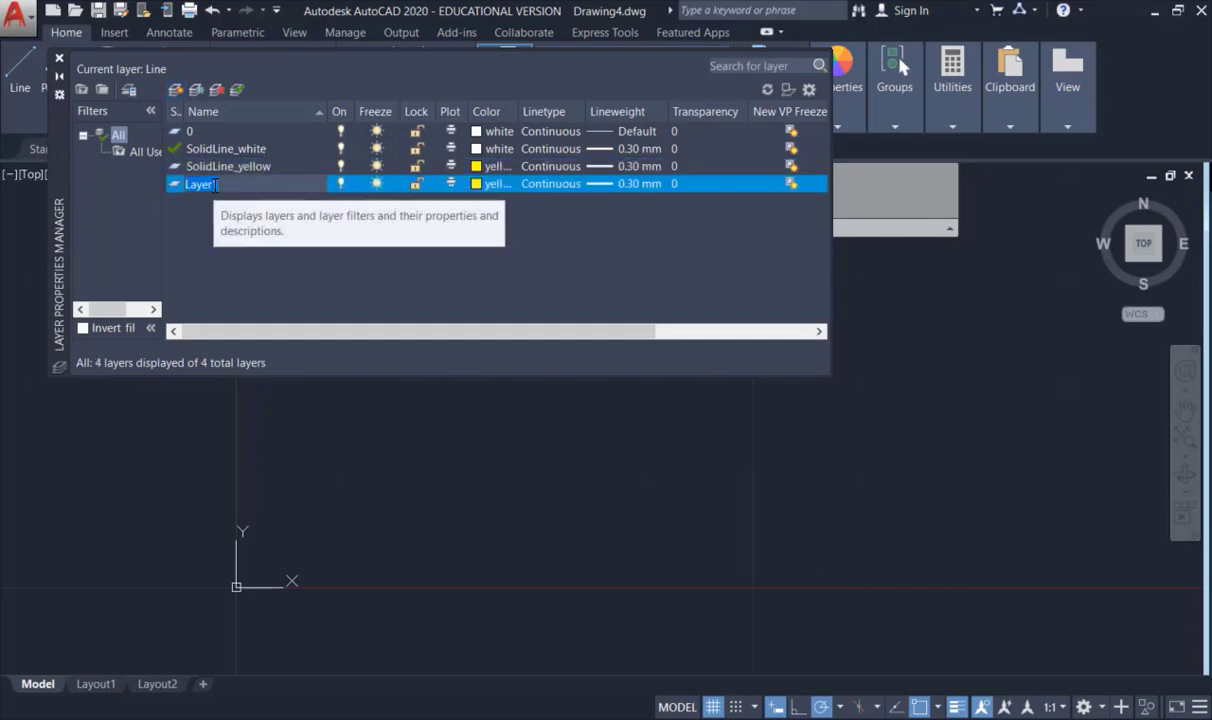
type("SolidLine")
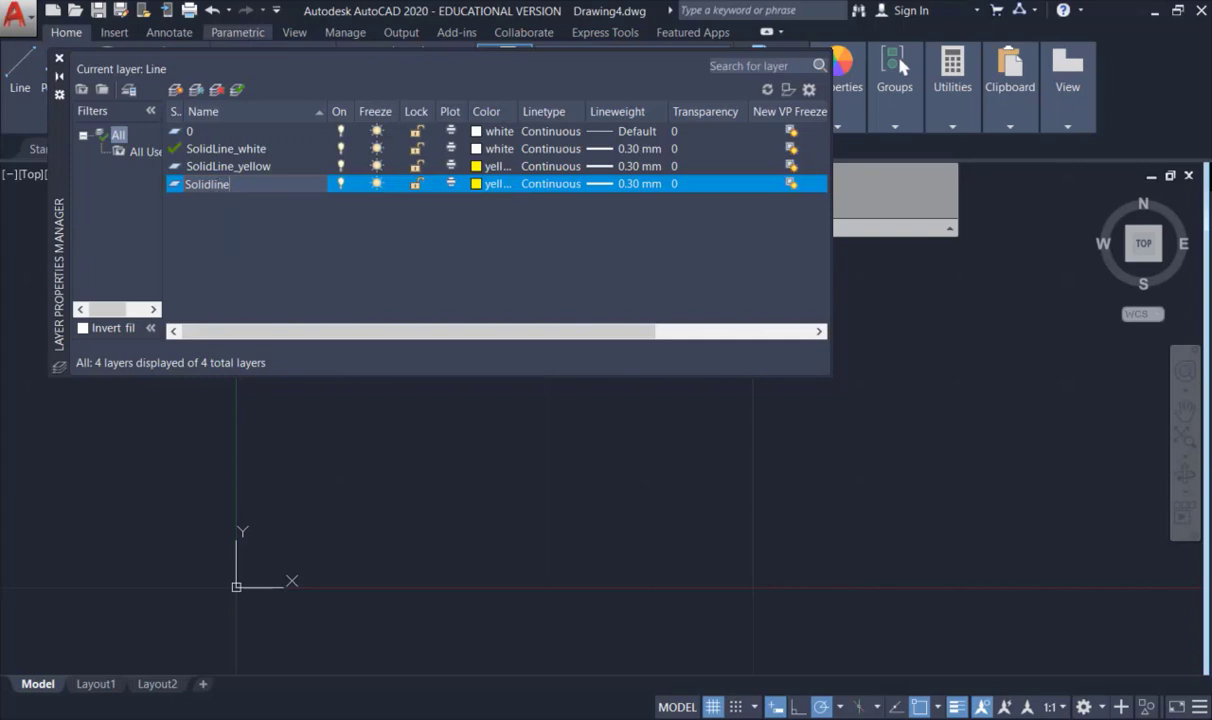
type("_blue")
key("Return")
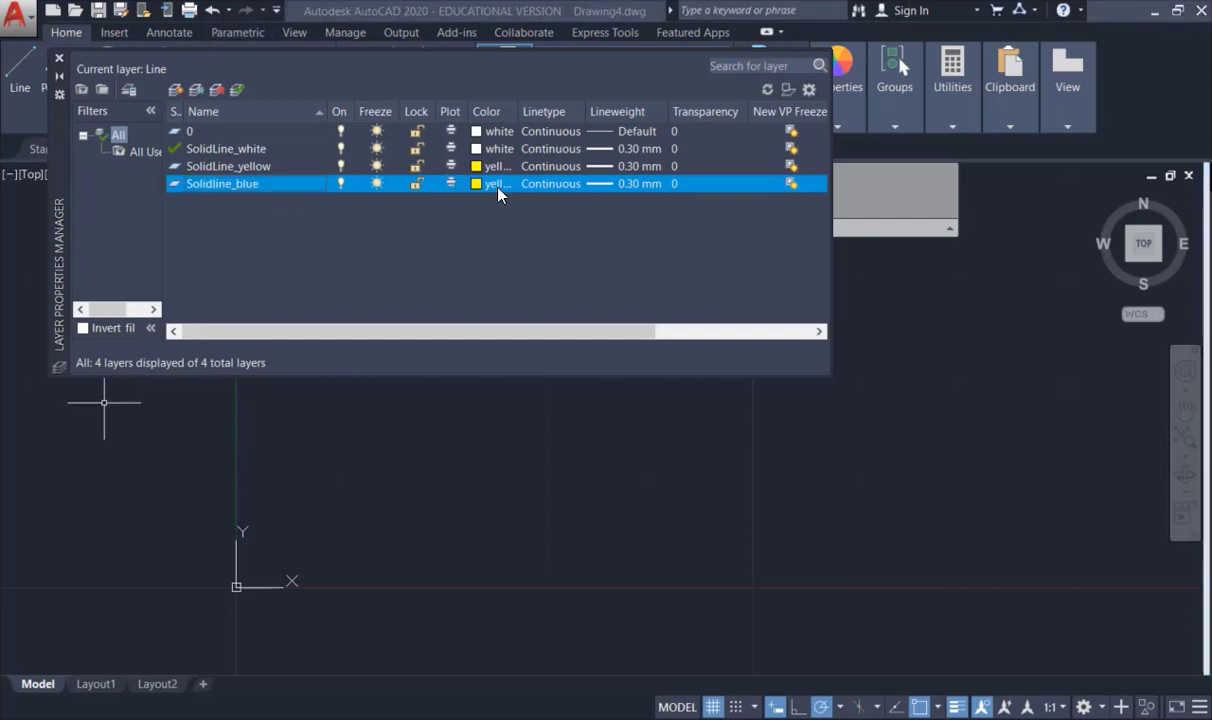
left_click(498, 193)
left_click(641, 438)
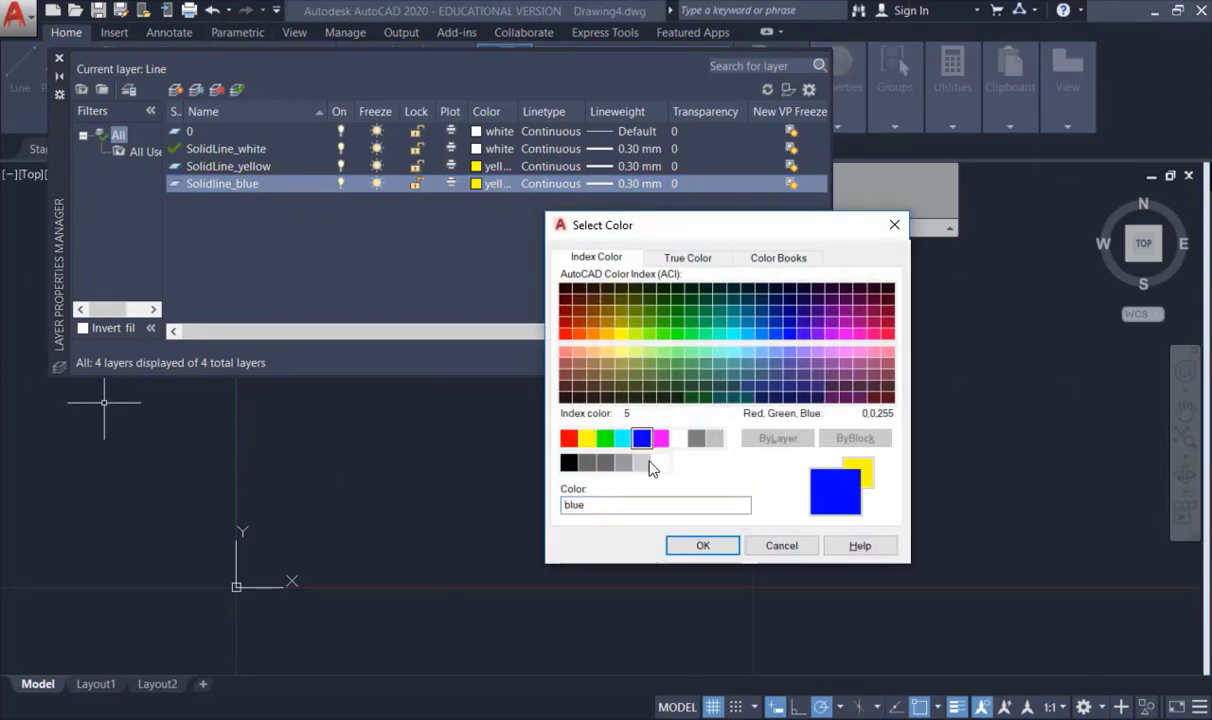
left_click(717, 550)
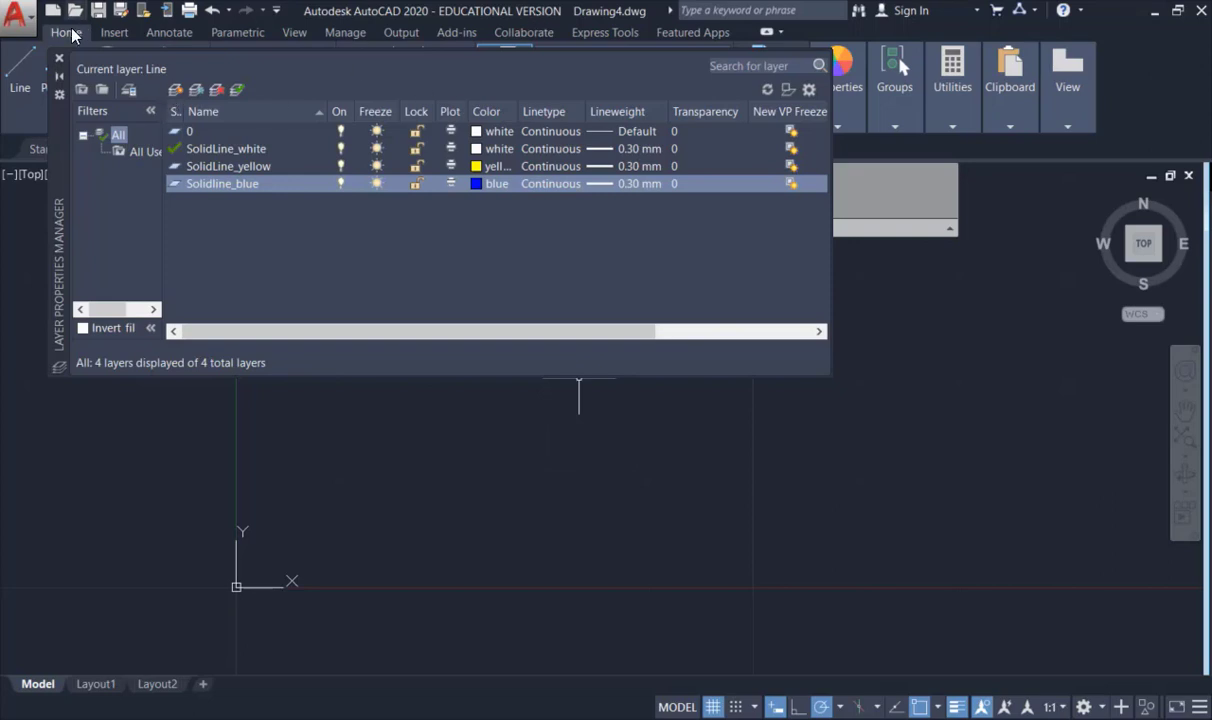
Step: Create a layer named CenterLine based on the blue layer and set its color to white
left_click(176, 93)
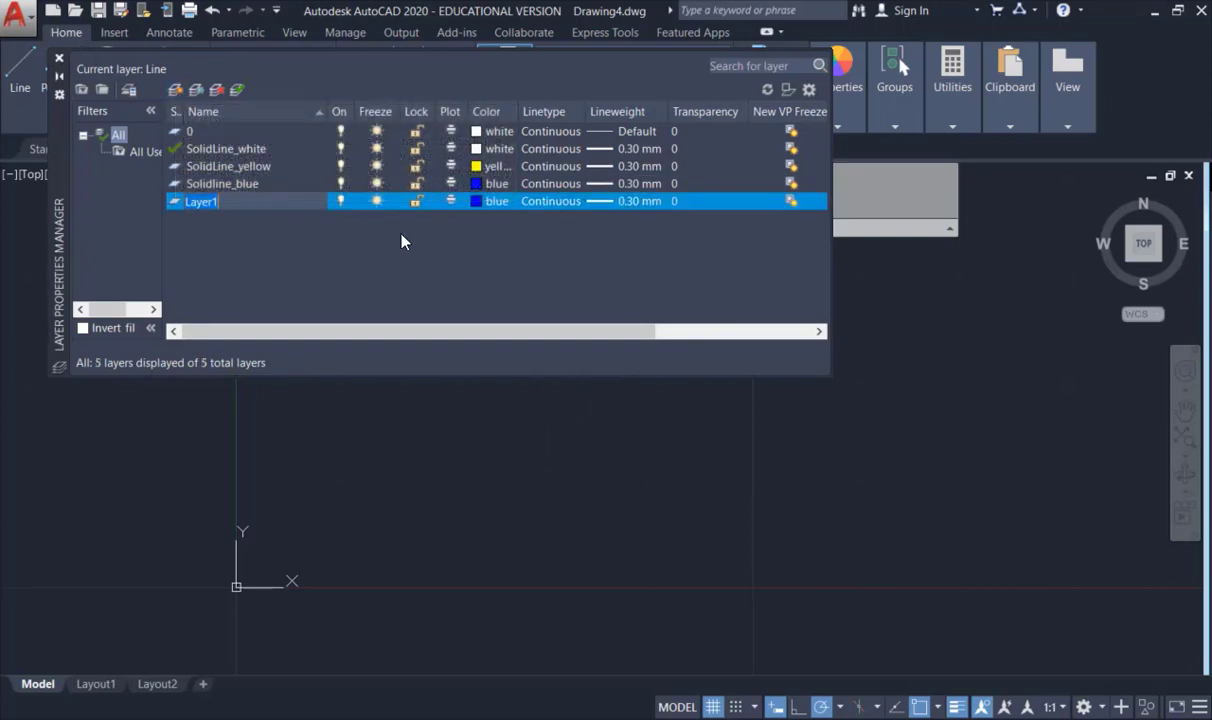
type("Center")
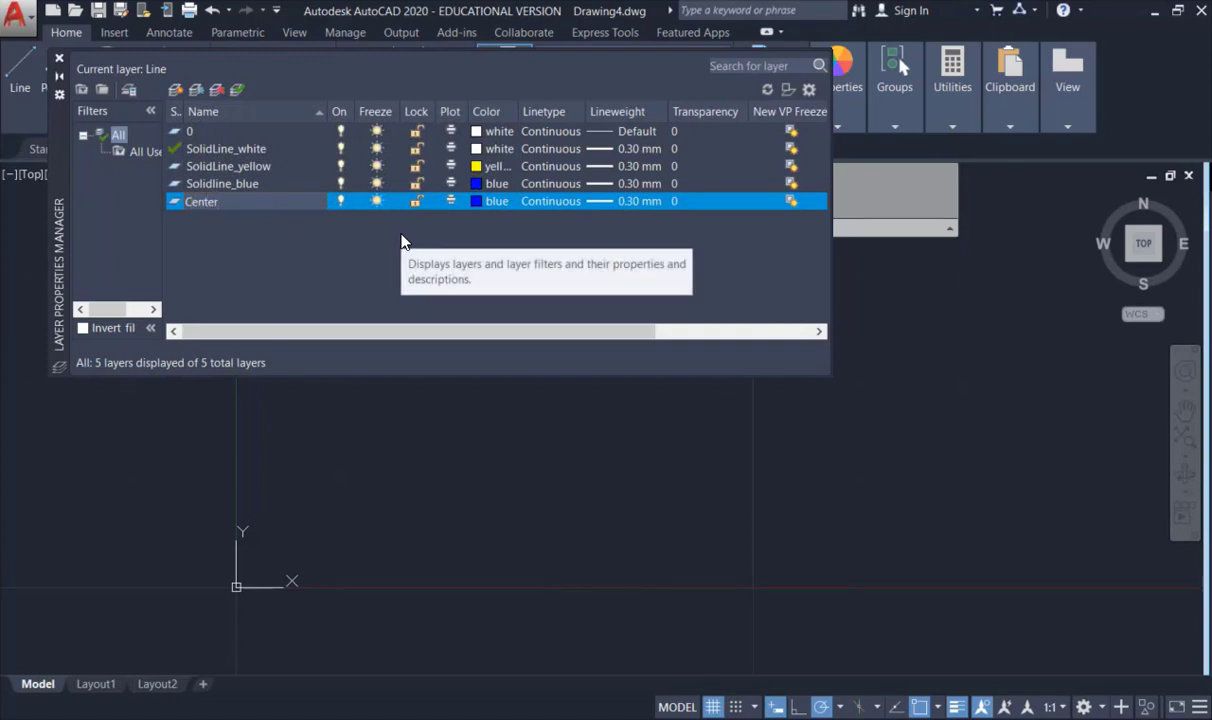
type("Line")
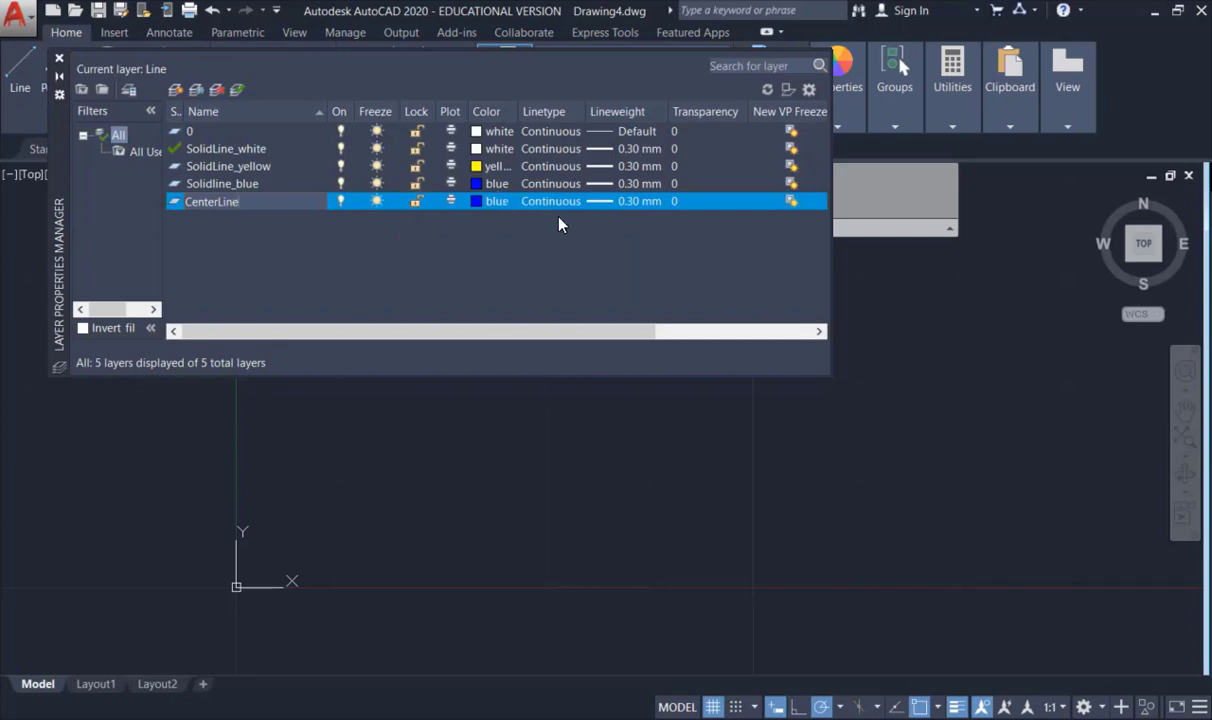
left_click(493, 202)
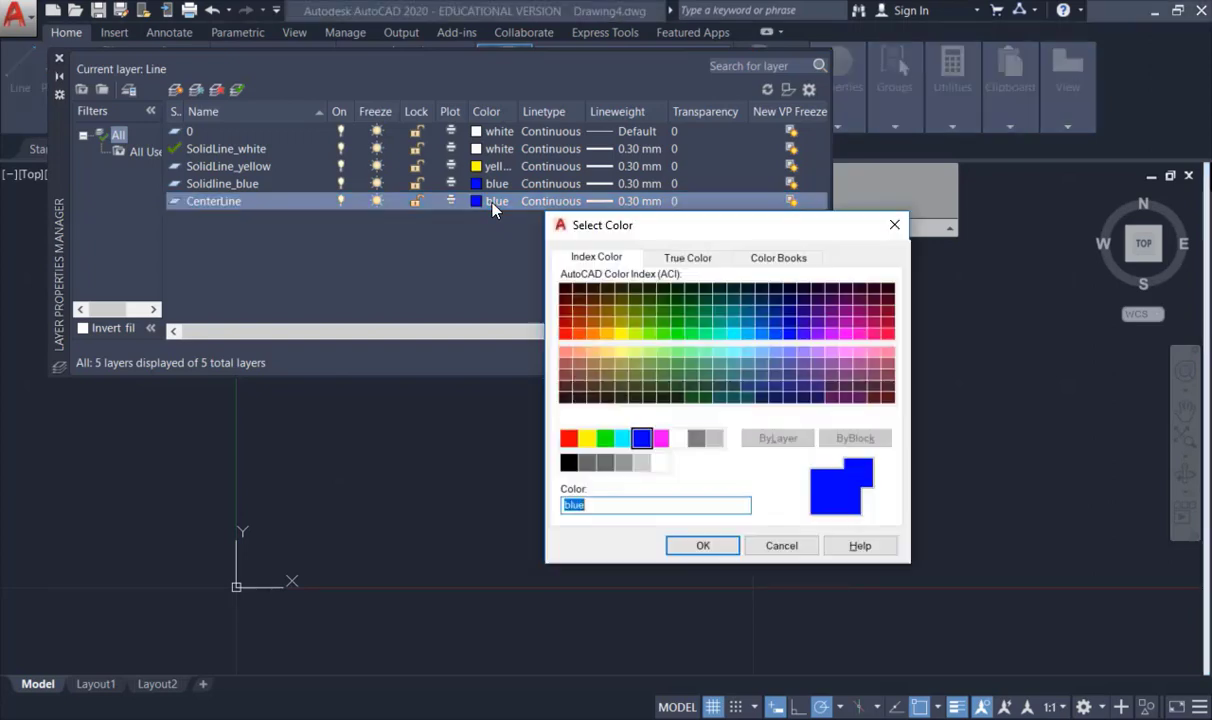
left_click(722, 442)
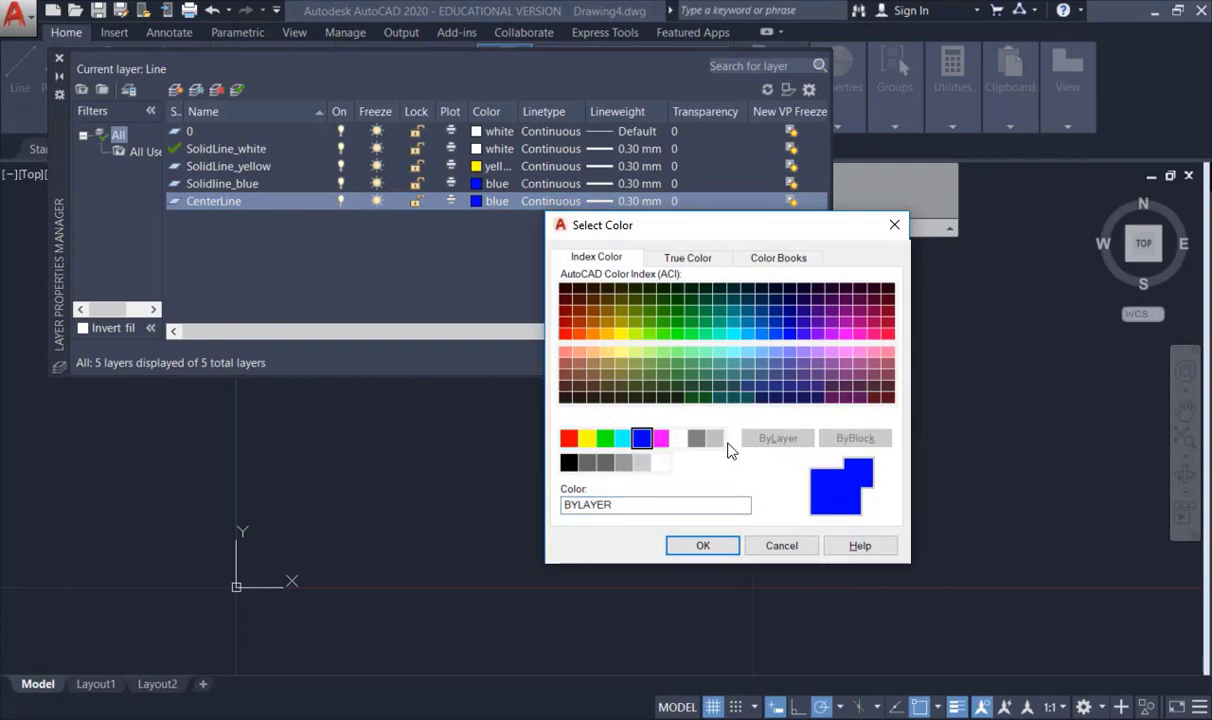
left_click(627, 441)
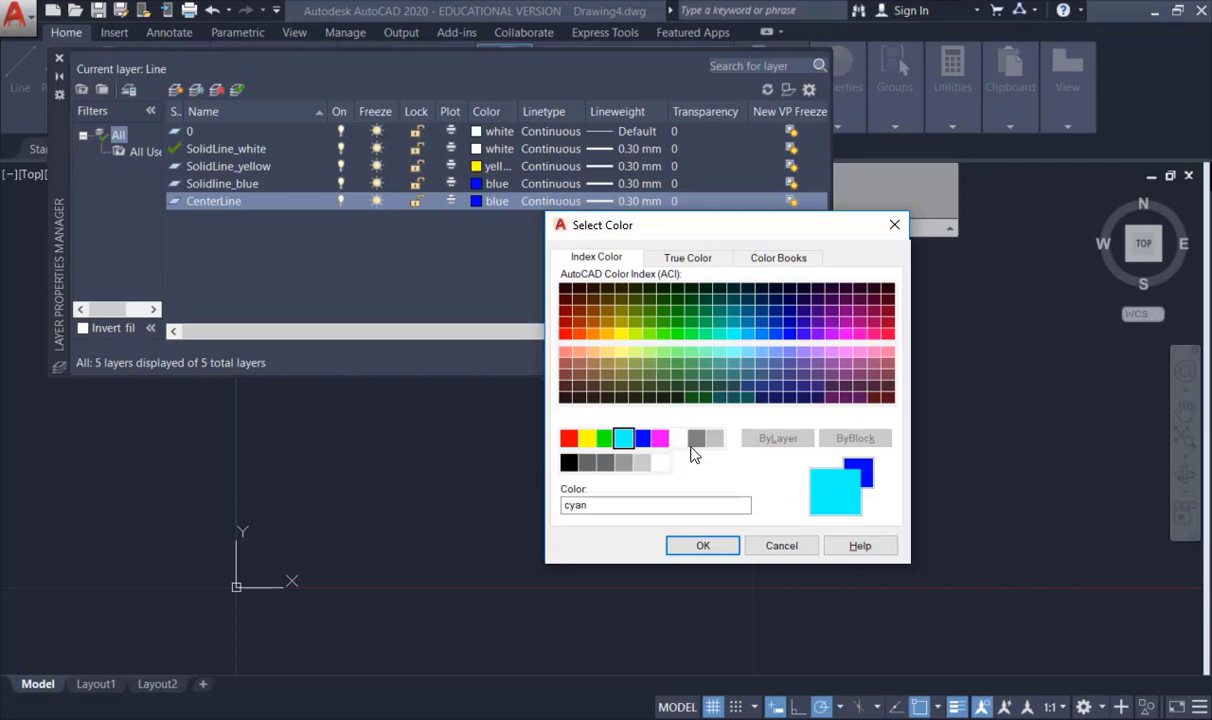
left_click(677, 440)
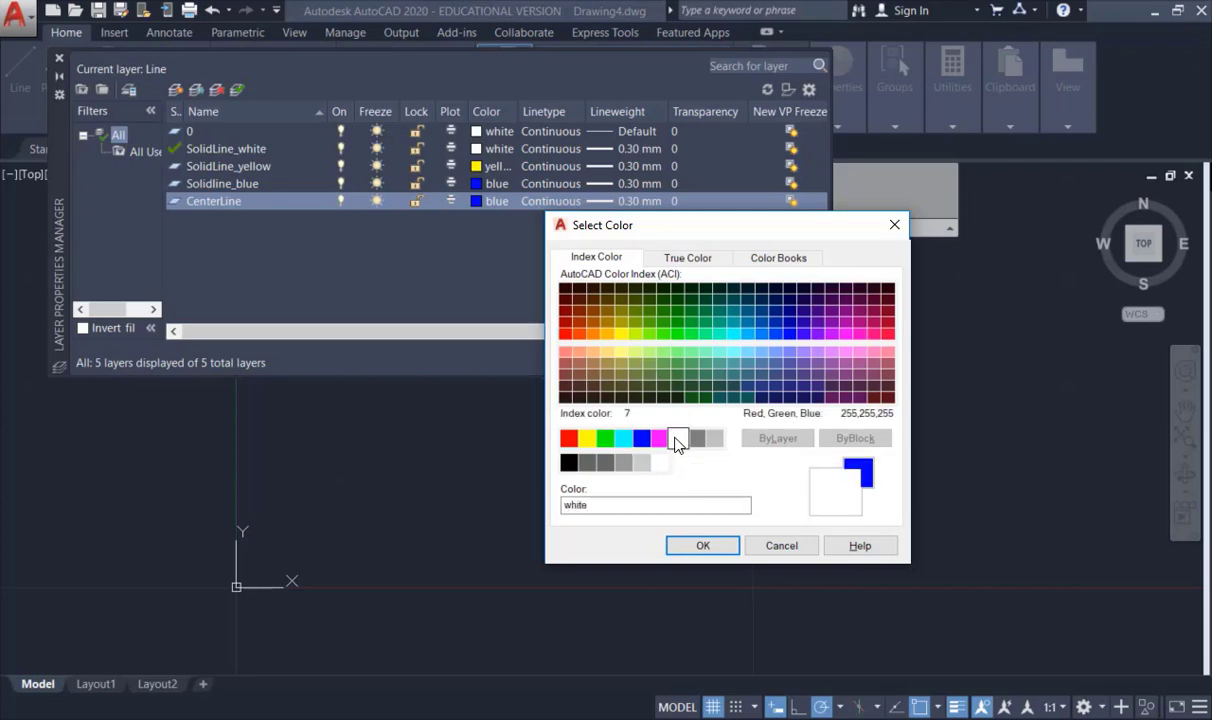
left_click(703, 545)
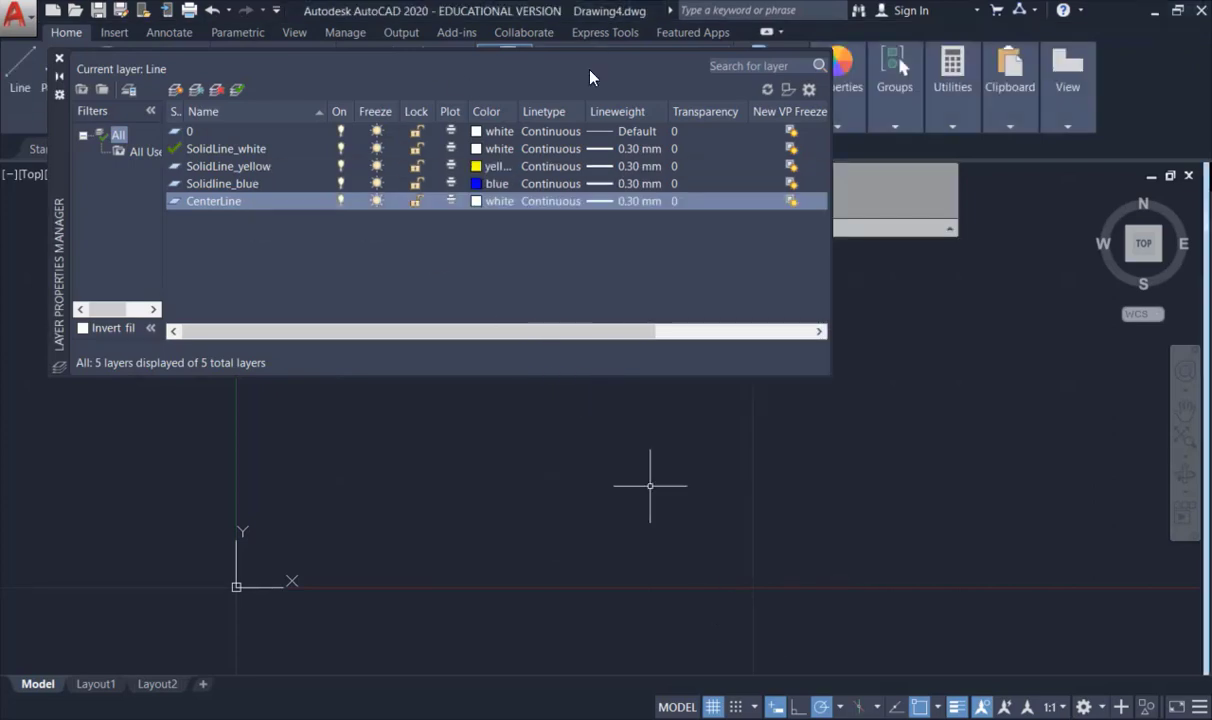
Step: Load the CENTER linetype from acad.lin into the drawing, starting from the CenterLine layer's linetype setting
left_click(539, 204)
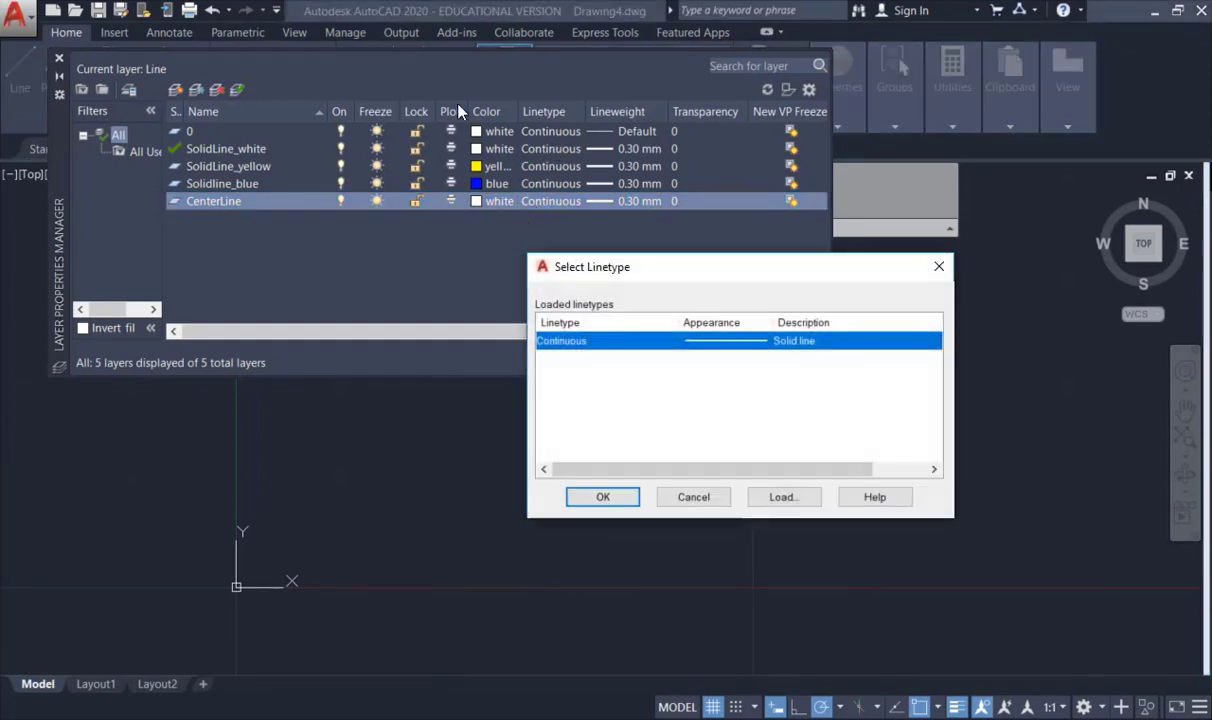
left_click(784, 497)
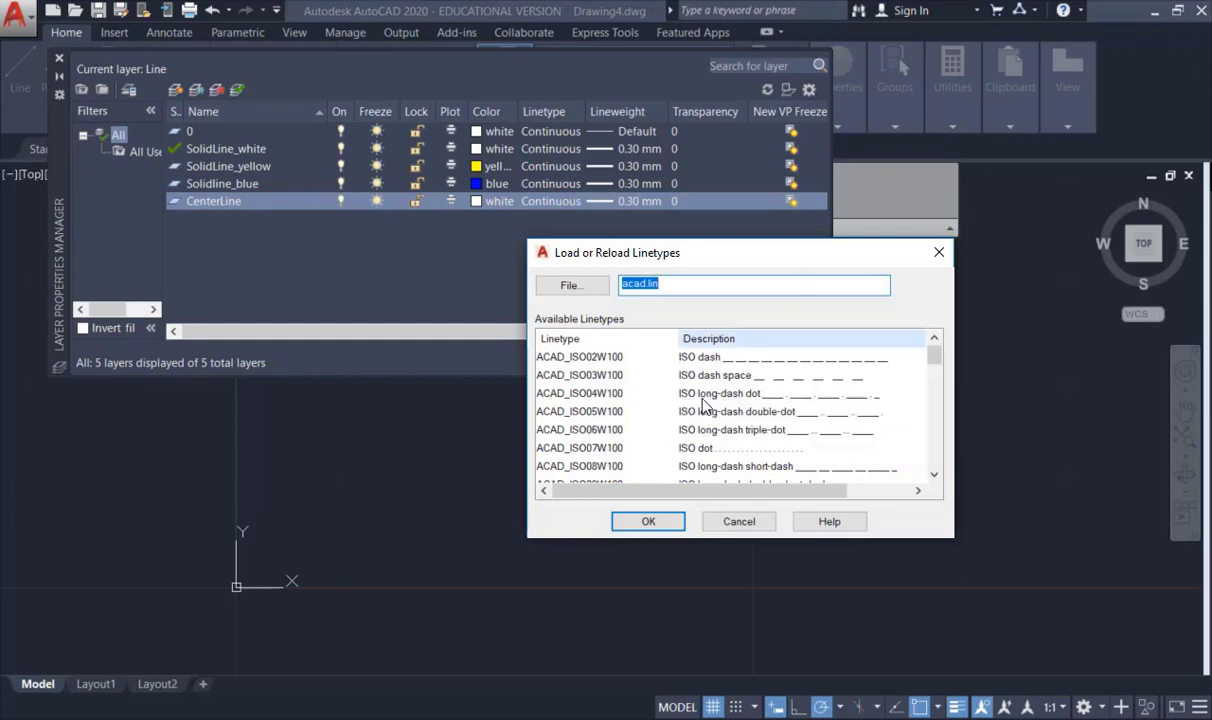
scroll(698, 422, "down", 4)
scroll(698, 422, "down", 1)
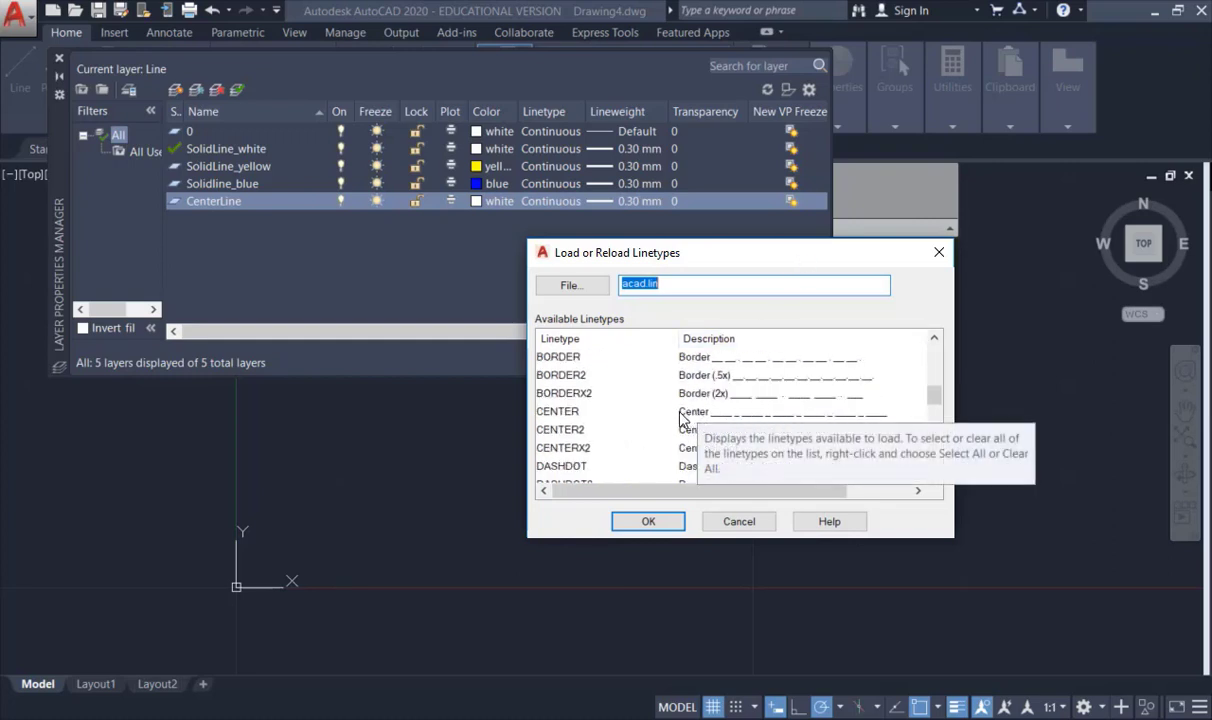
left_click(552, 414)
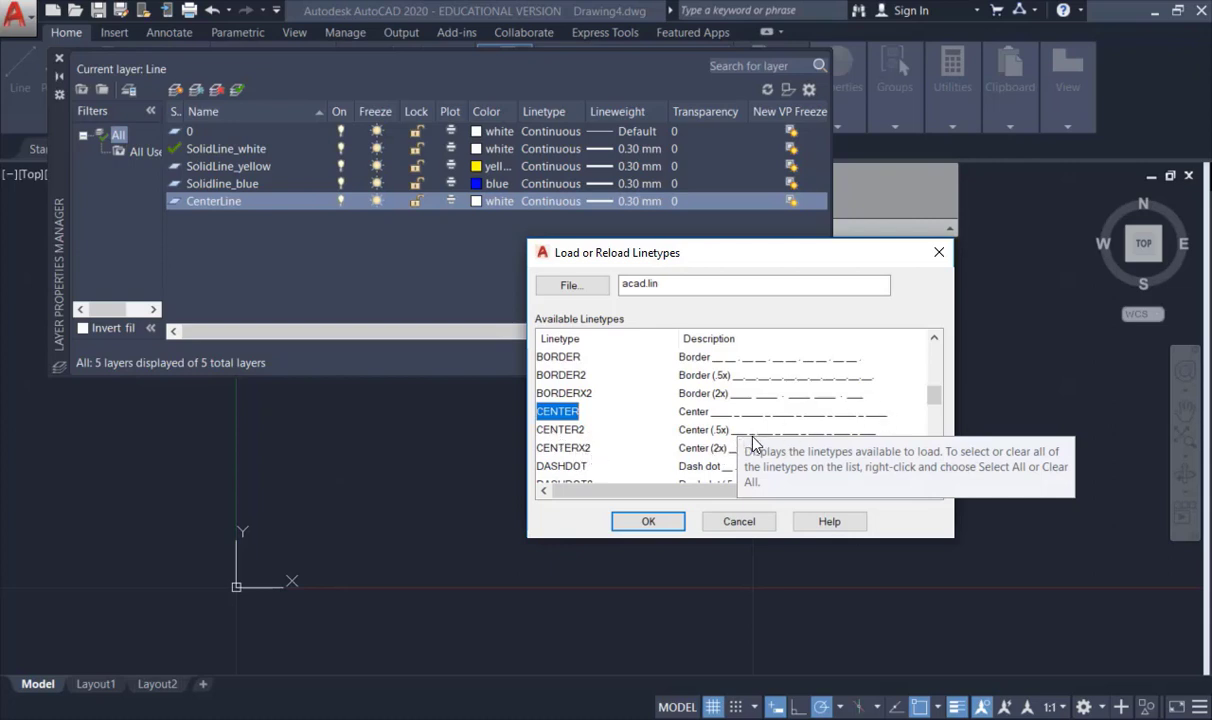
left_click_drag(747, 249, 742, 167)
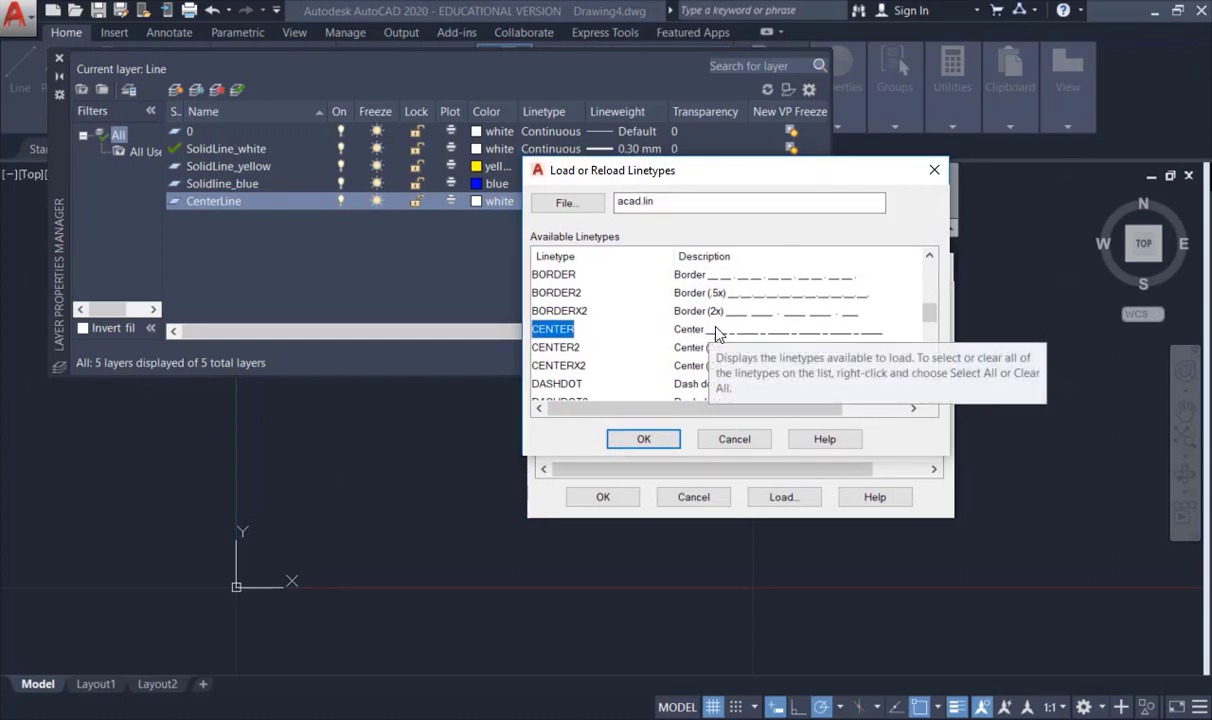
left_click(623, 440)
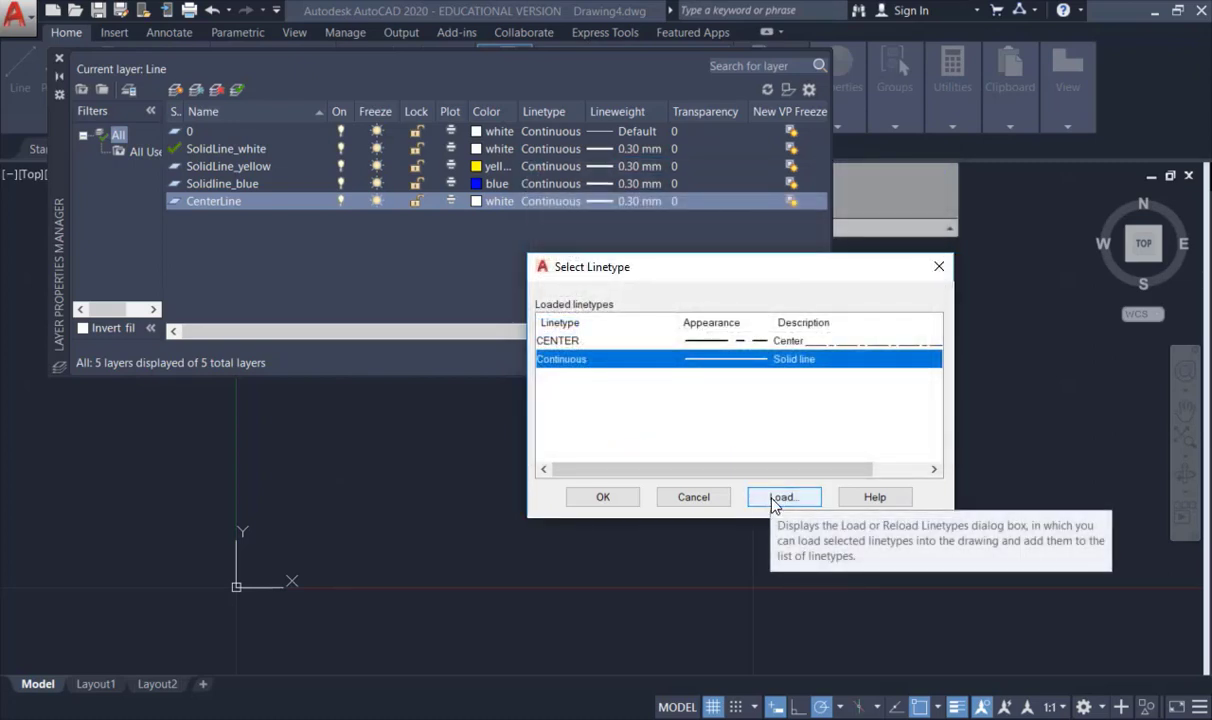
left_click(939, 266)
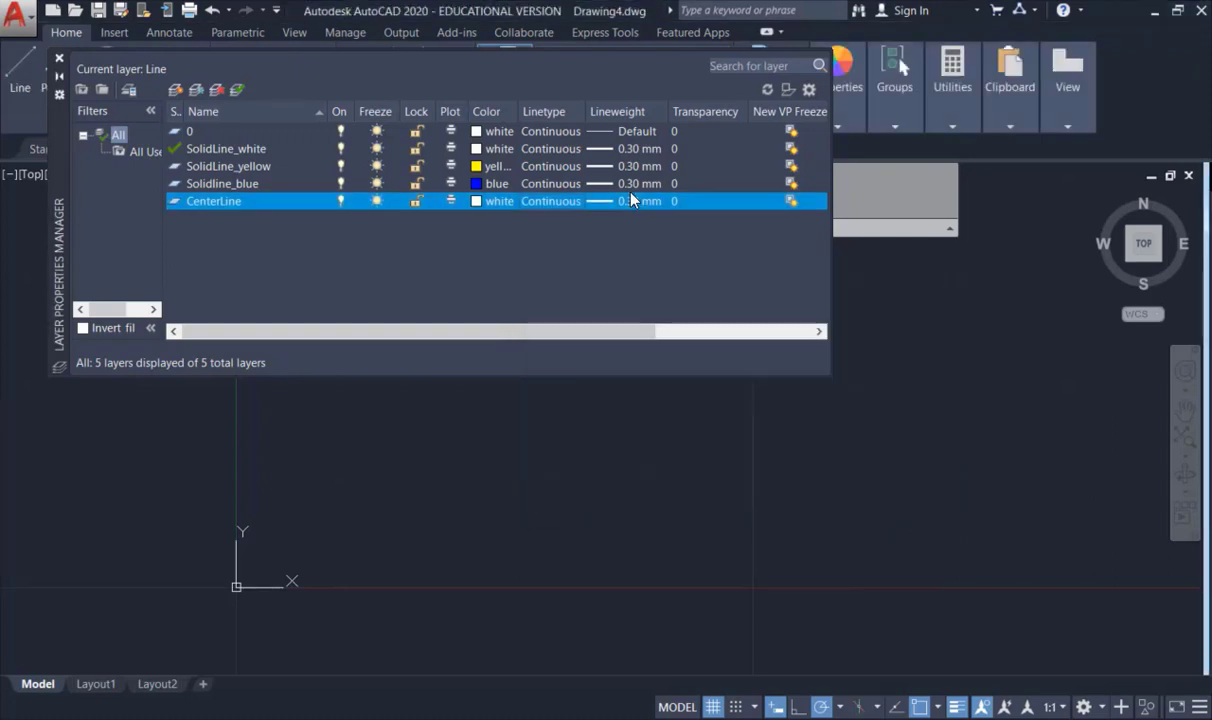
Step: Assign the loaded CENTER linetype to the CenterLine layer
left_click(546, 203)
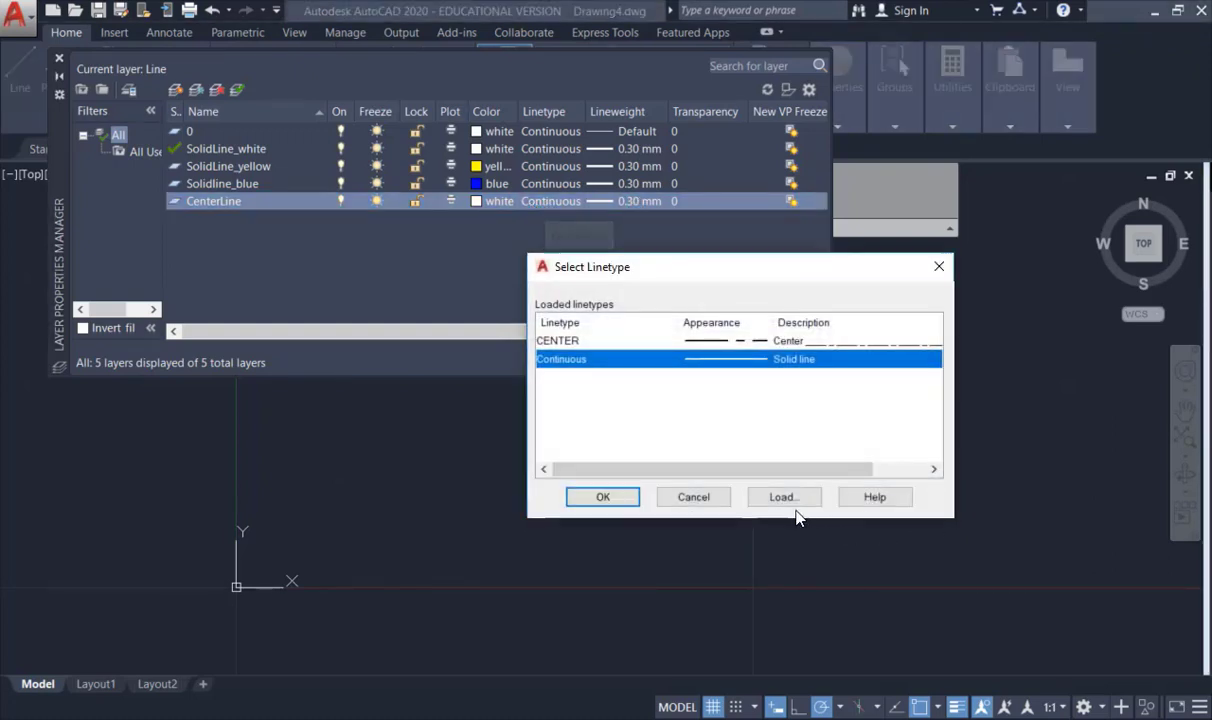
left_click(728, 342)
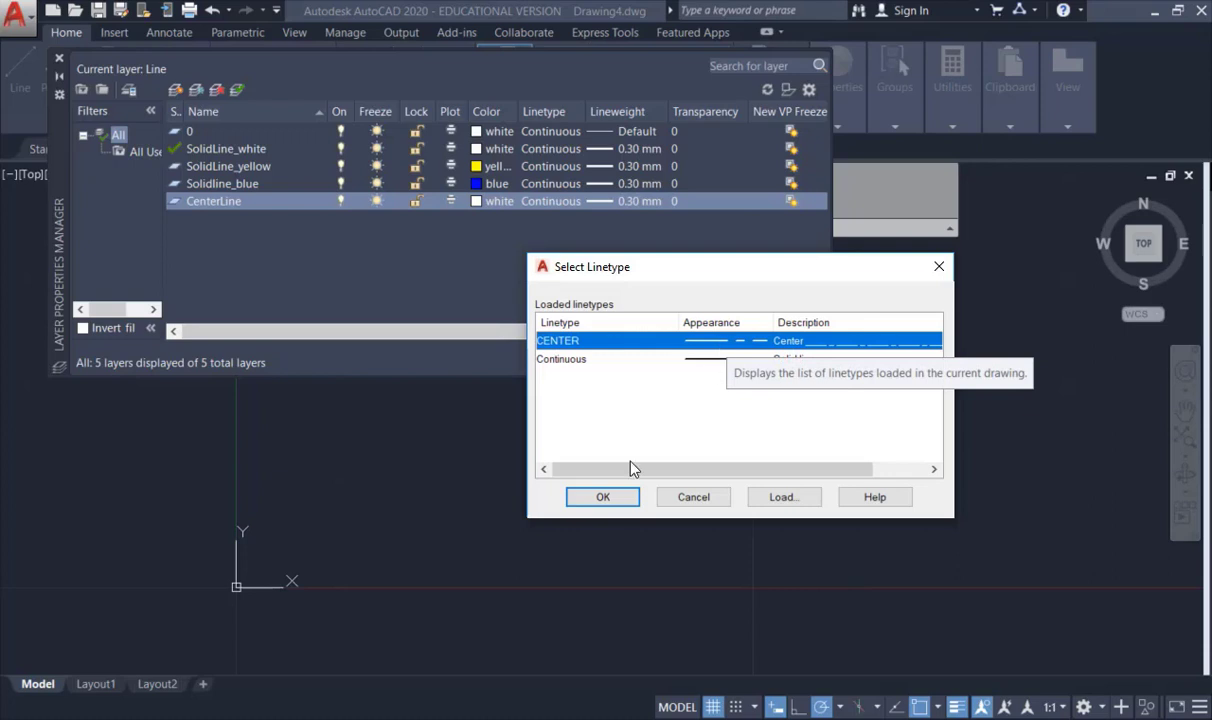
left_click(602, 497)
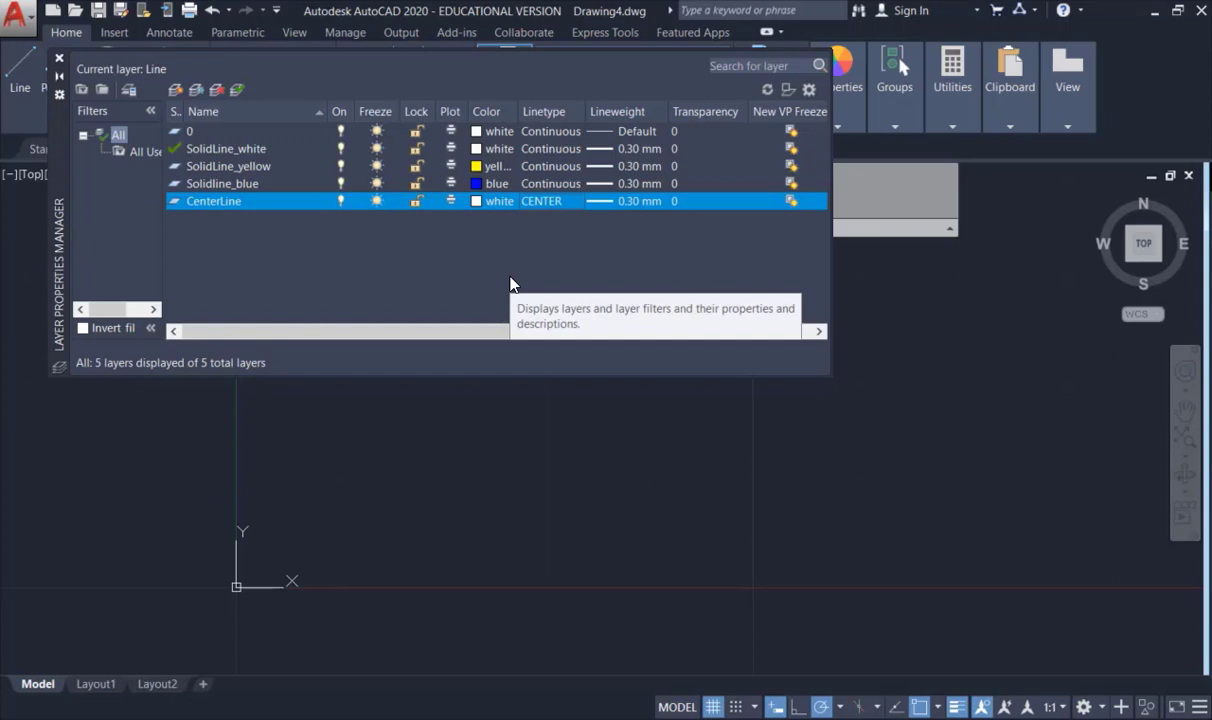
Step: Create a layer named HiddenLine based on CenterLine, then load the HIDDEN linetype and assign it to the new layer
left_click(177, 91)
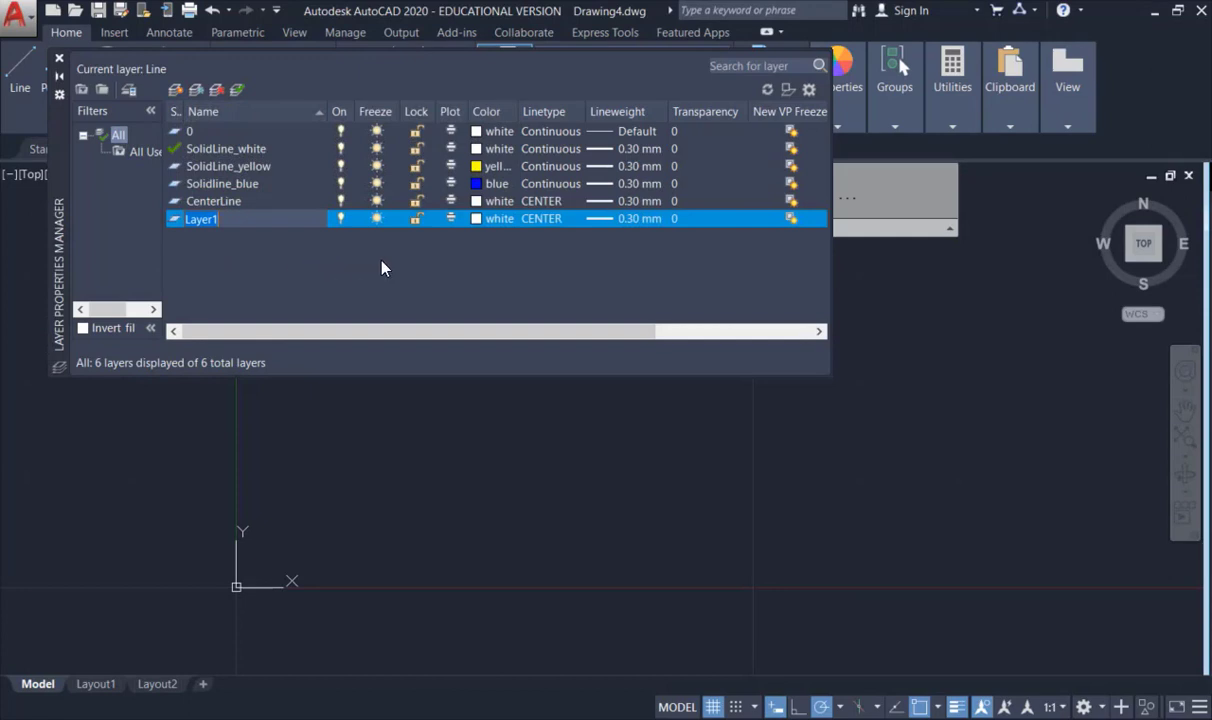
type("Hid")
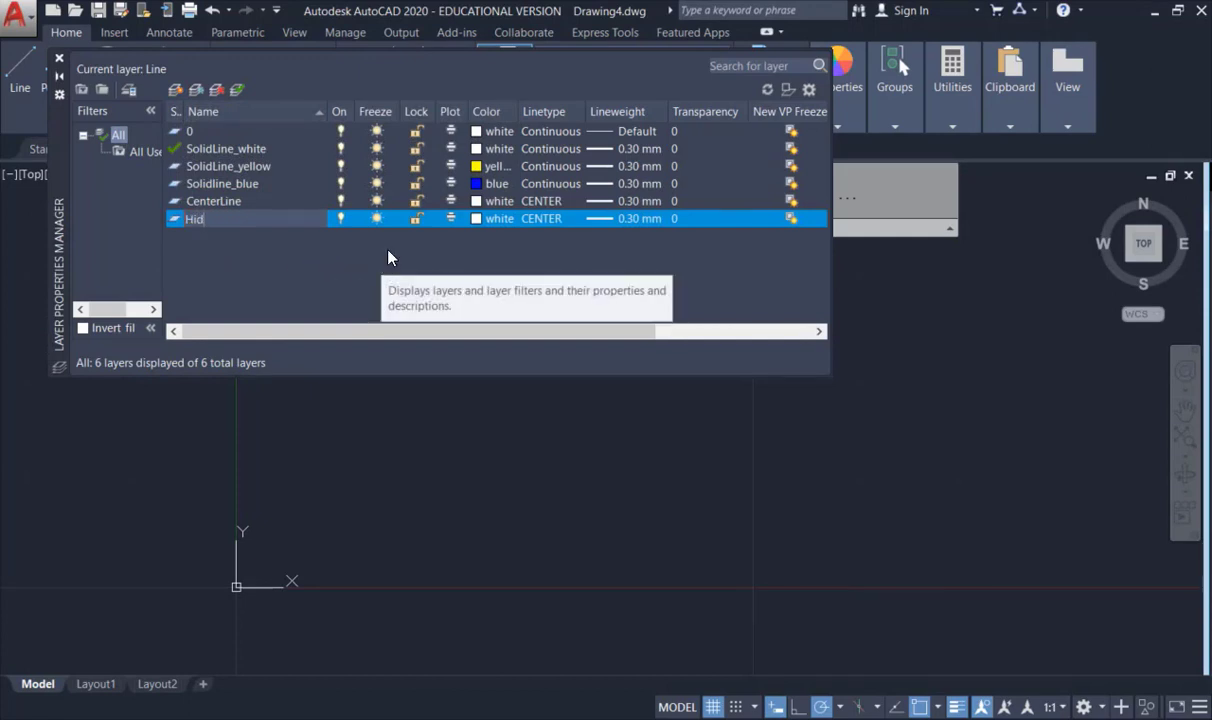
type("denLine")
left_click(552, 225)
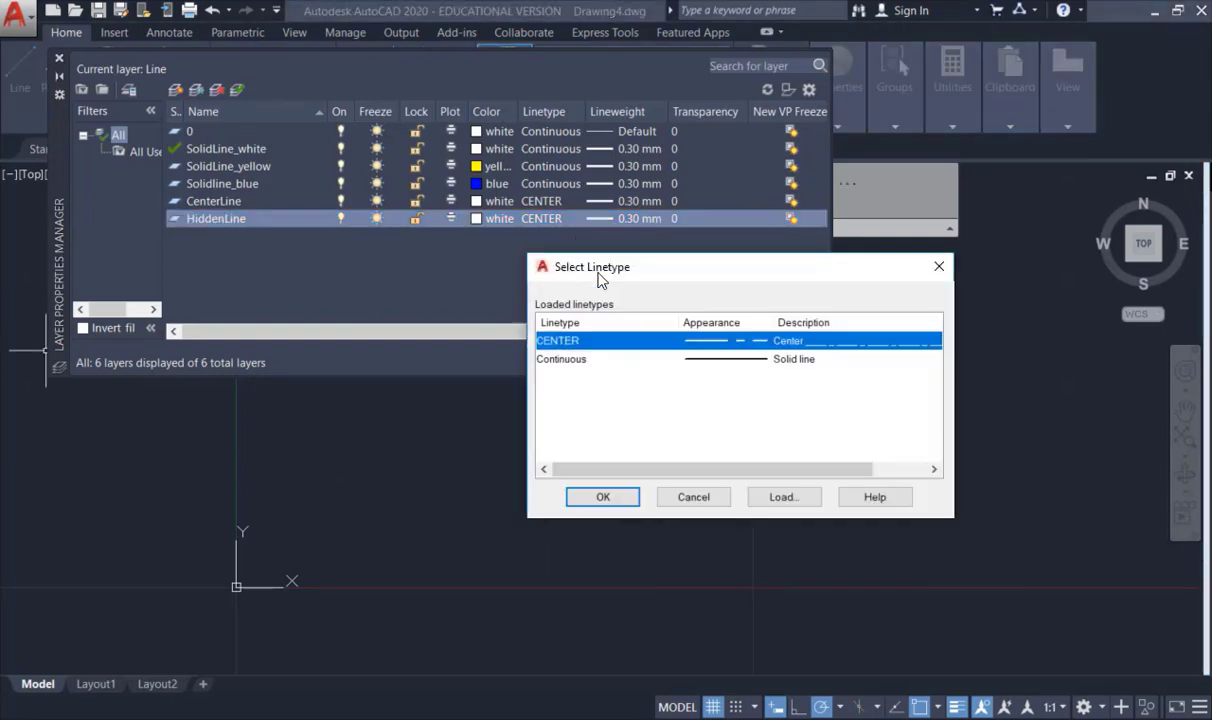
left_click(782, 497)
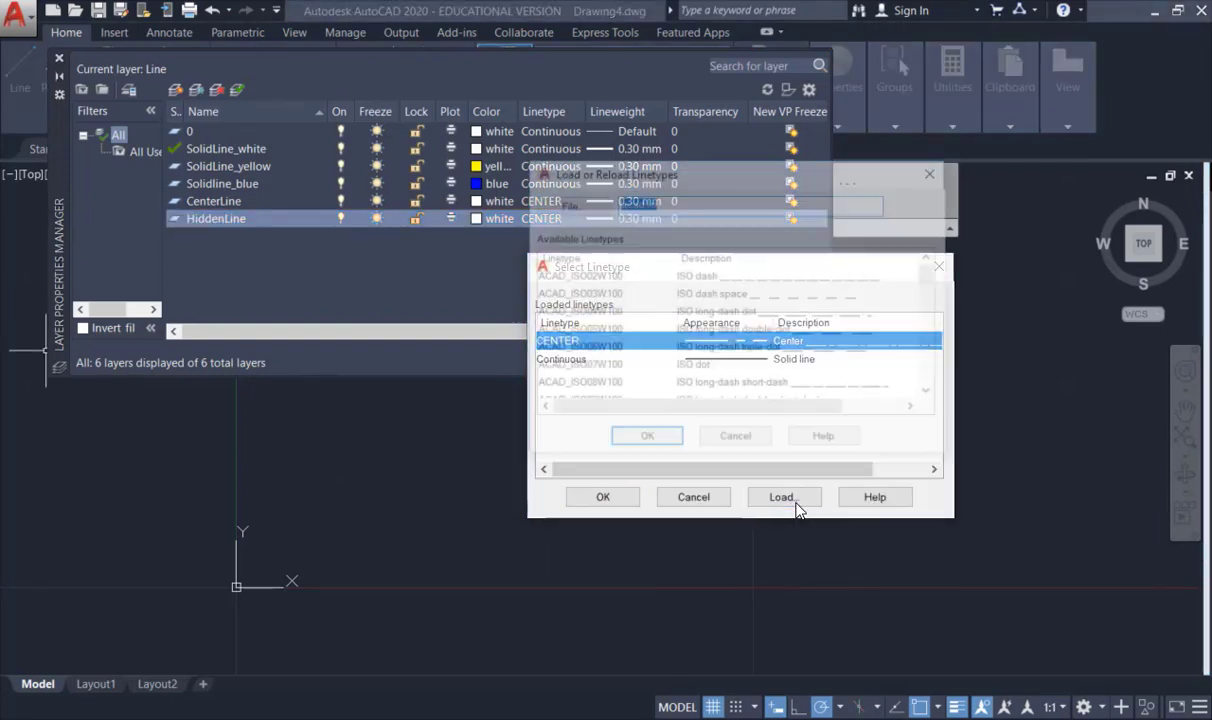
scroll(697, 322, "down", 8)
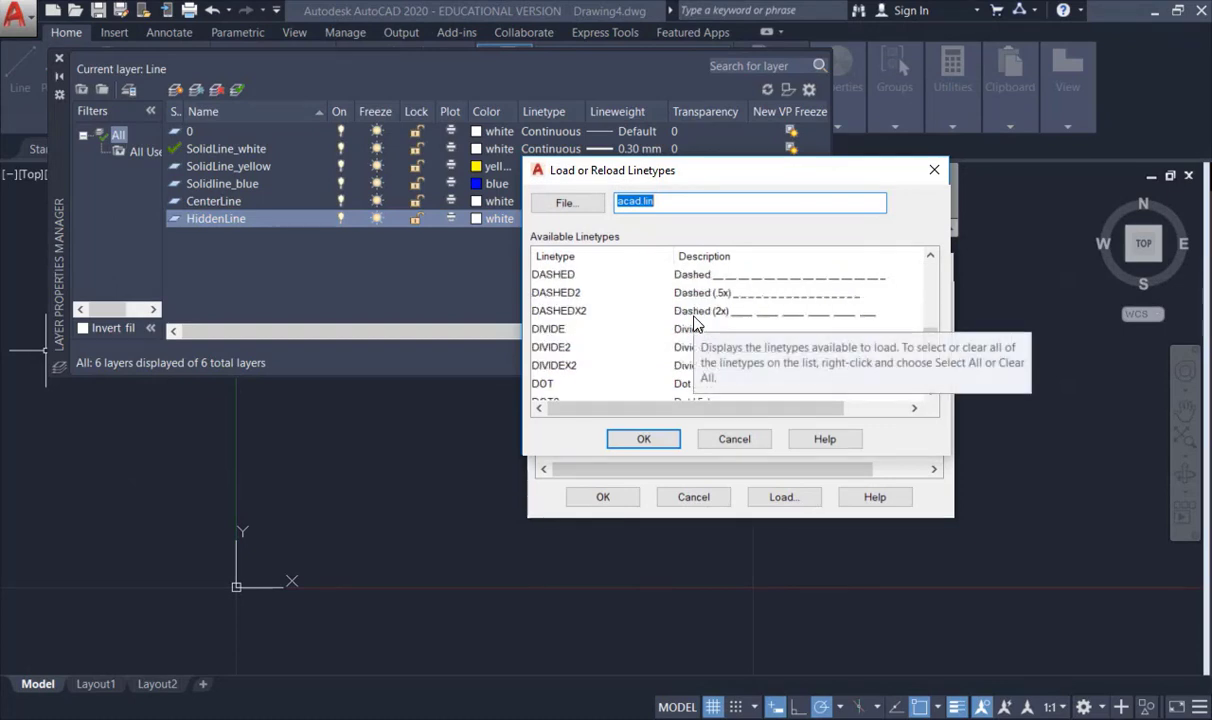
scroll(697, 322, "up", 1)
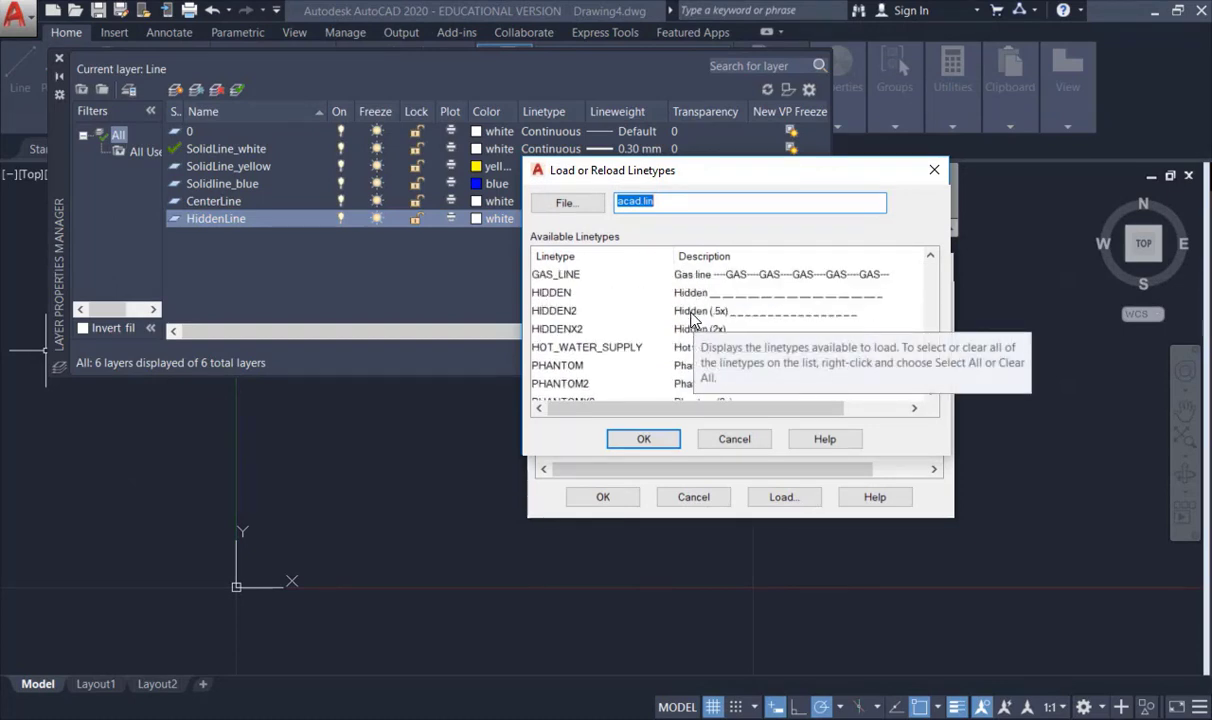
left_click(560, 296)
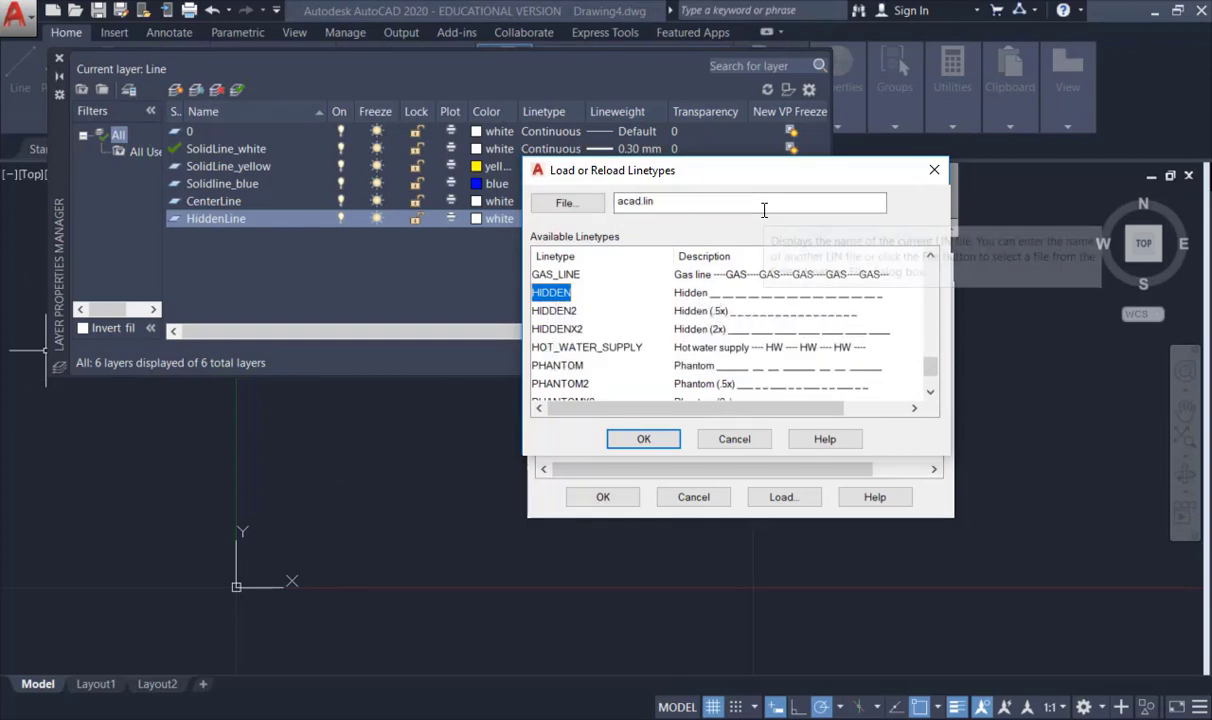
left_click(648, 448)
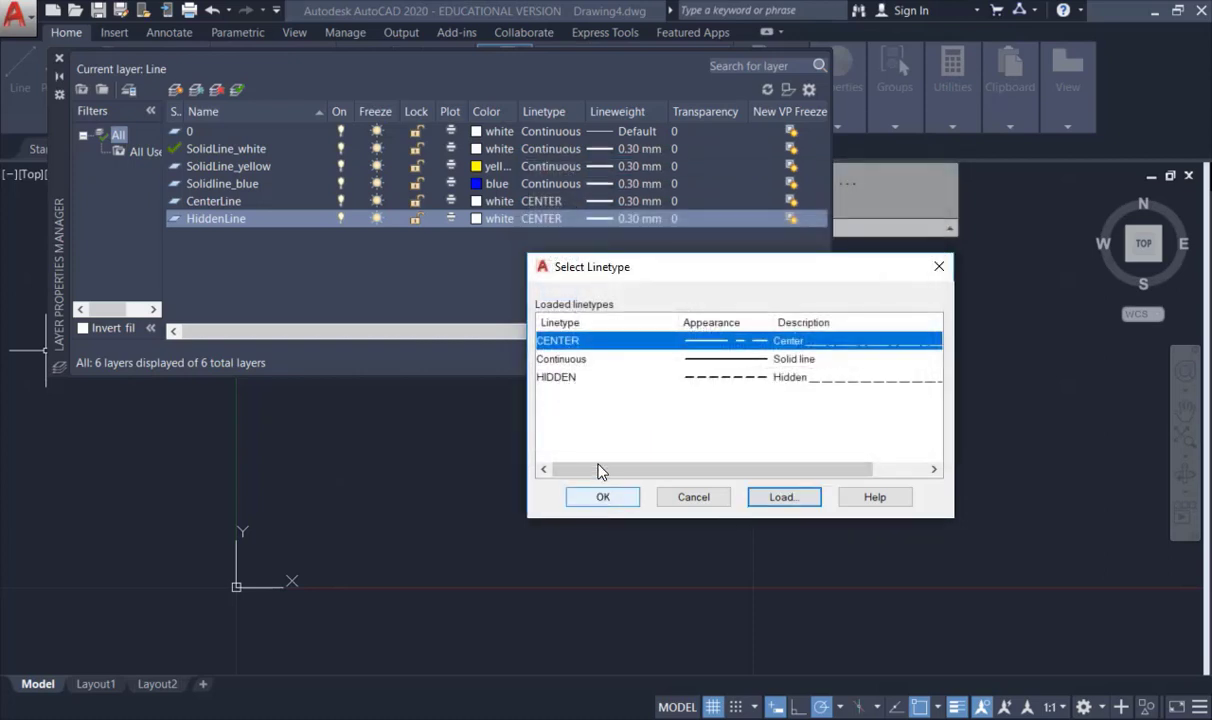
left_click(560, 380)
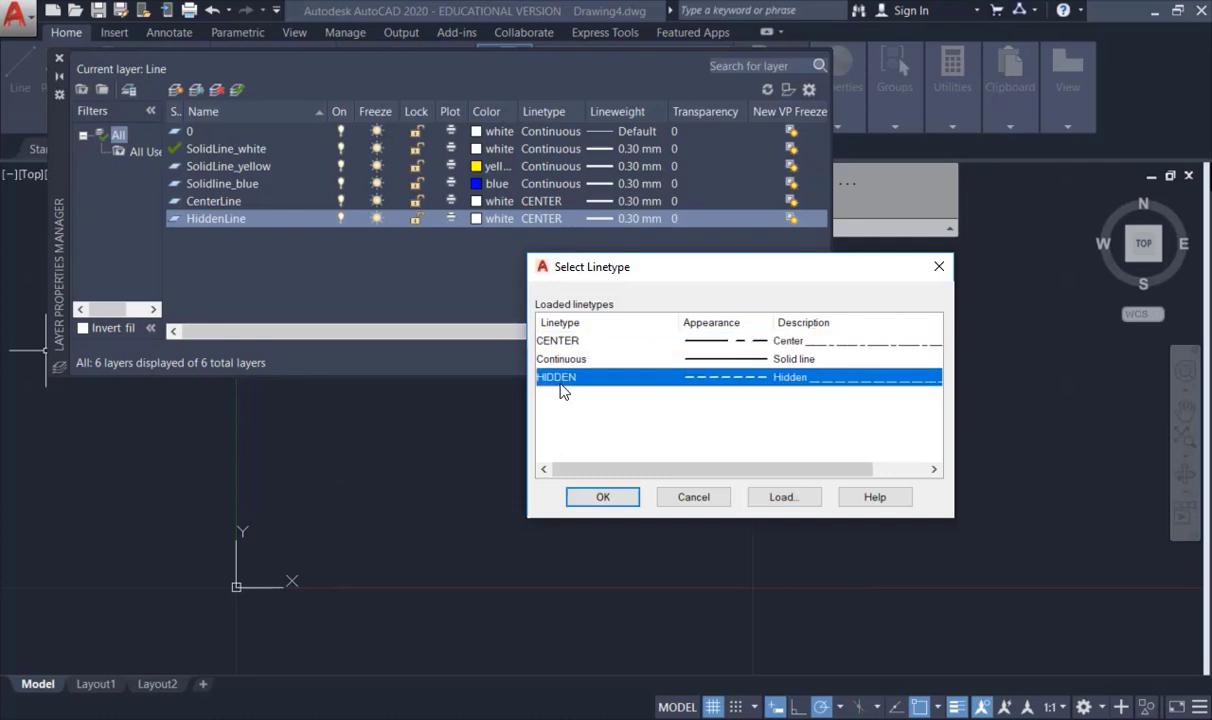
left_click(600, 498)
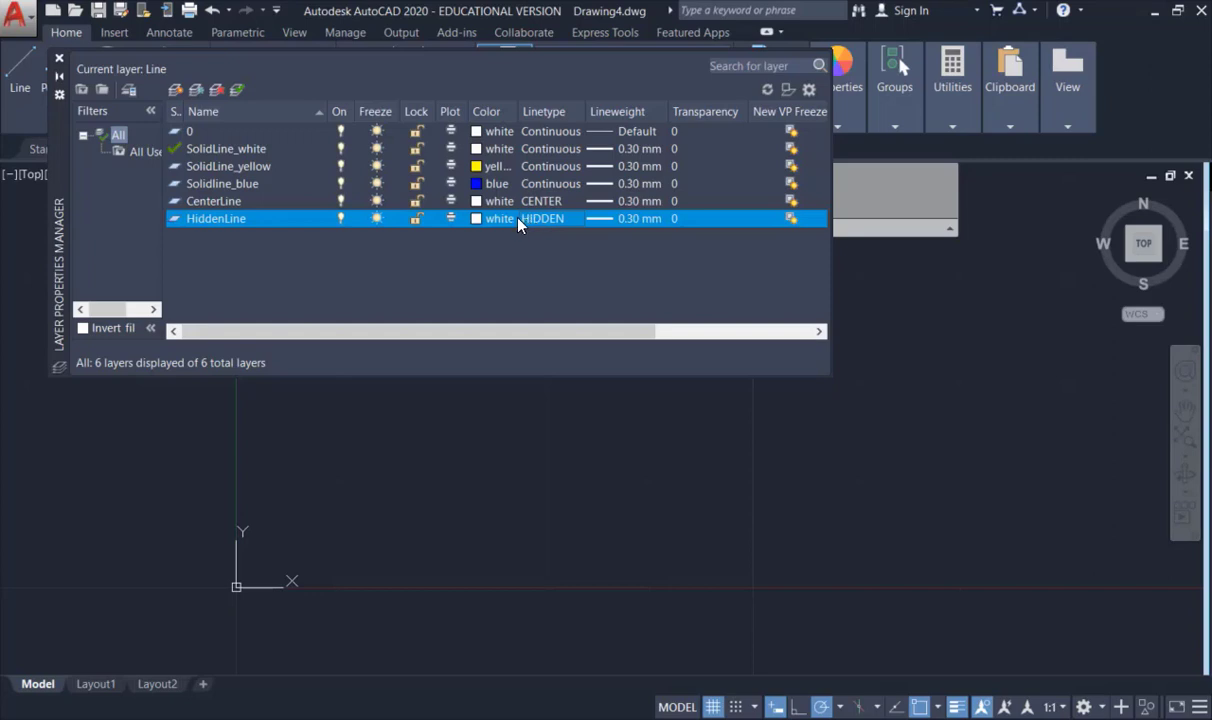
Step: Create a layer named ConstructLine based on HiddenLine, then load the DASHED linetype and assign it to the new layer
left_click(176, 91)
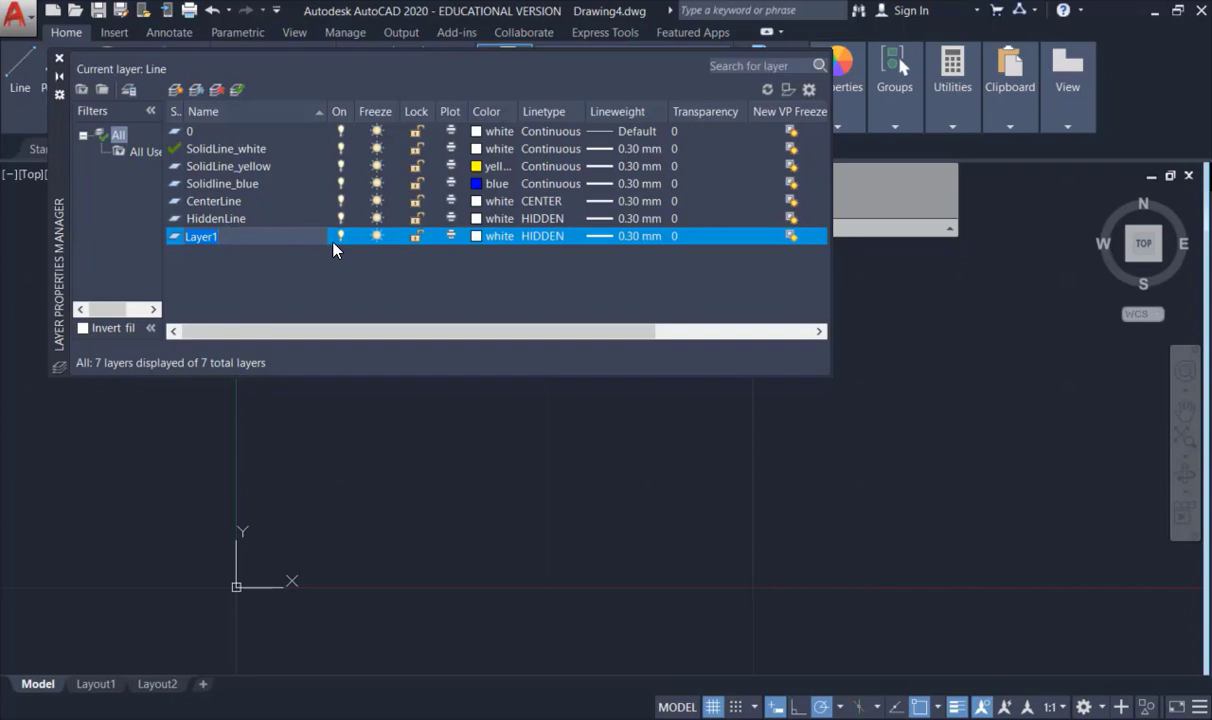
type("ConstructLine")
left_click(547, 240)
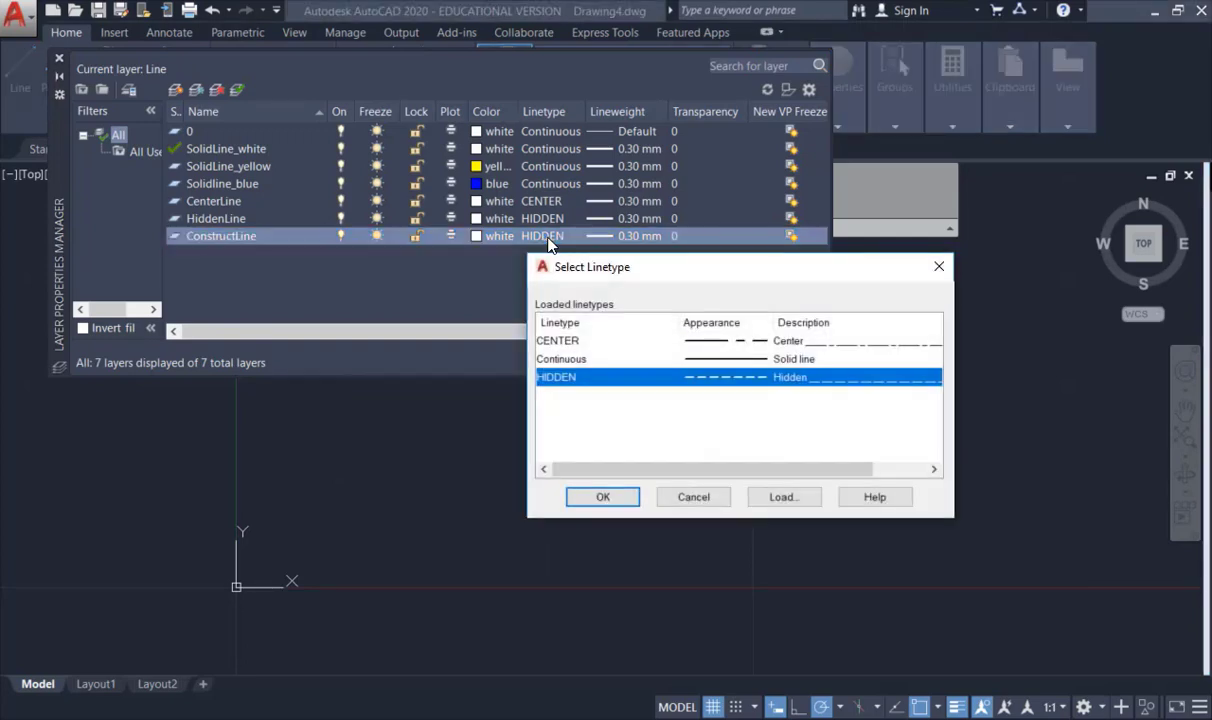
left_click(715, 360)
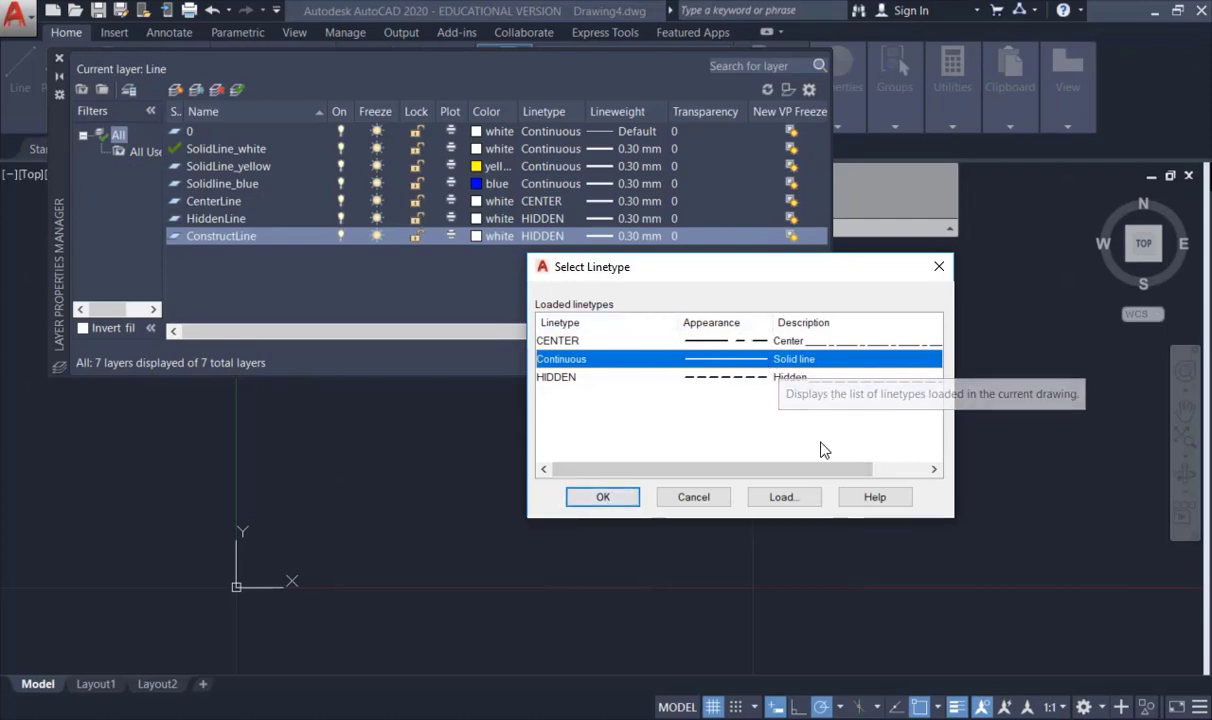
left_click(780, 497)
scroll(815, 292, "down", 7)
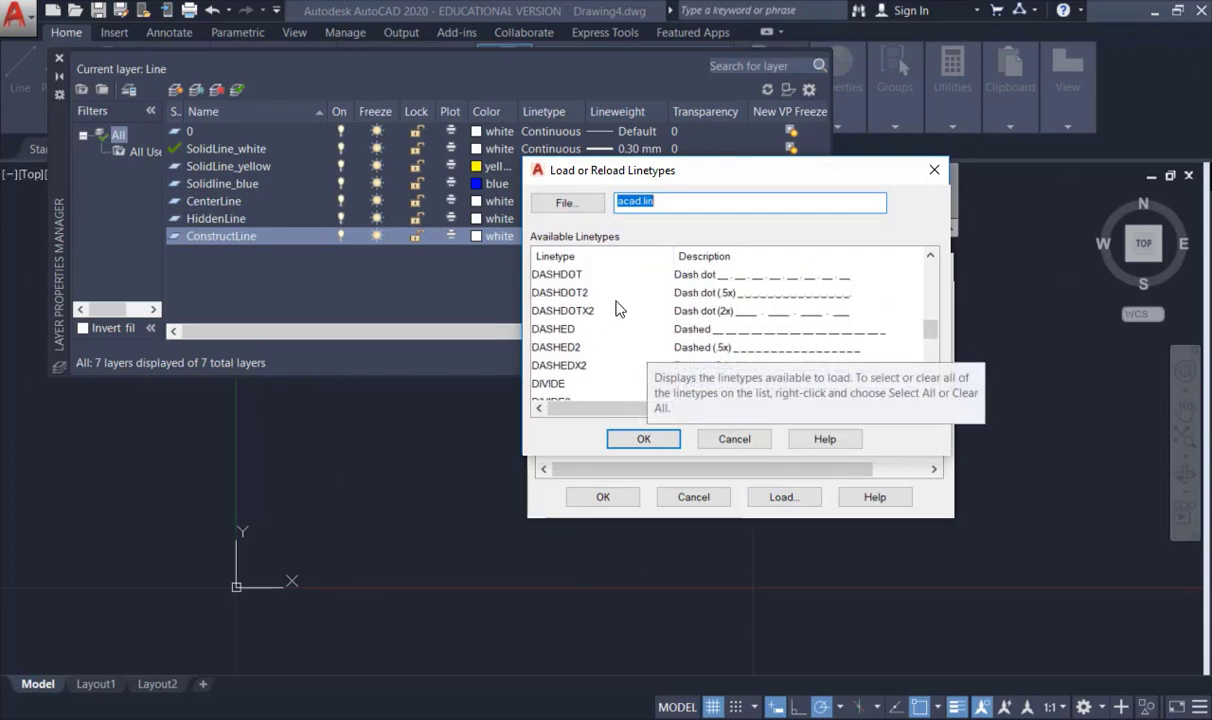
left_click(566, 330)
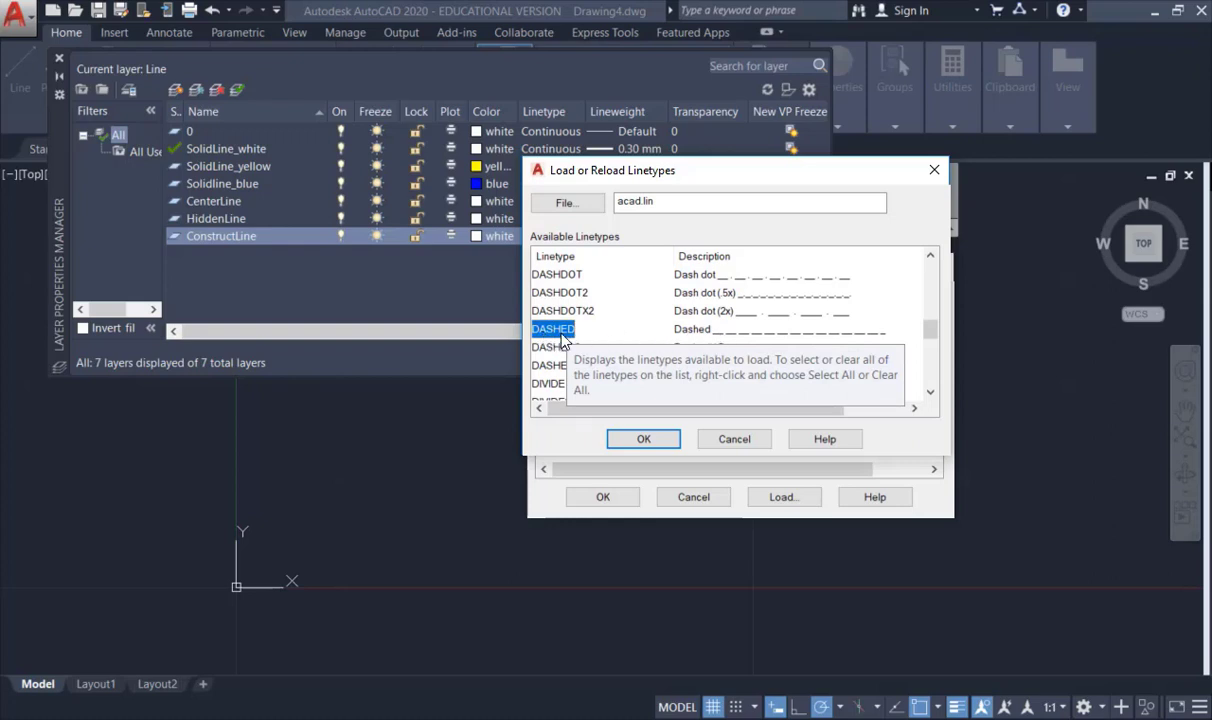
left_click(646, 441)
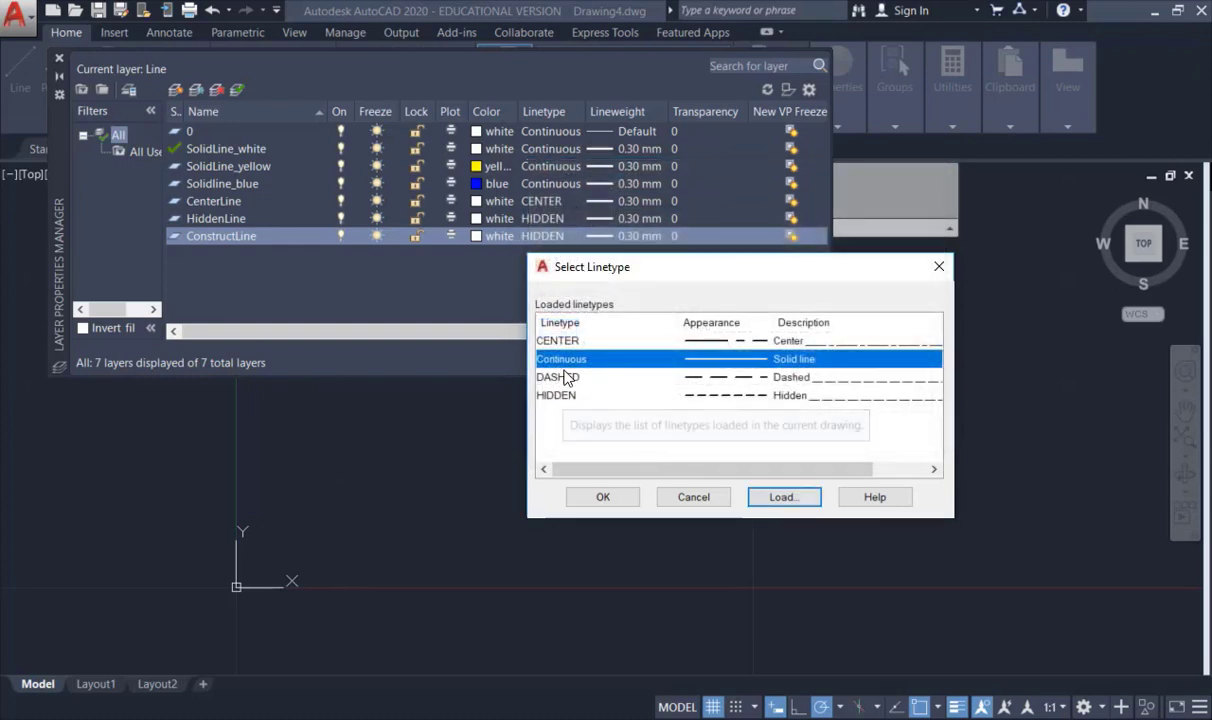
left_click(564, 377)
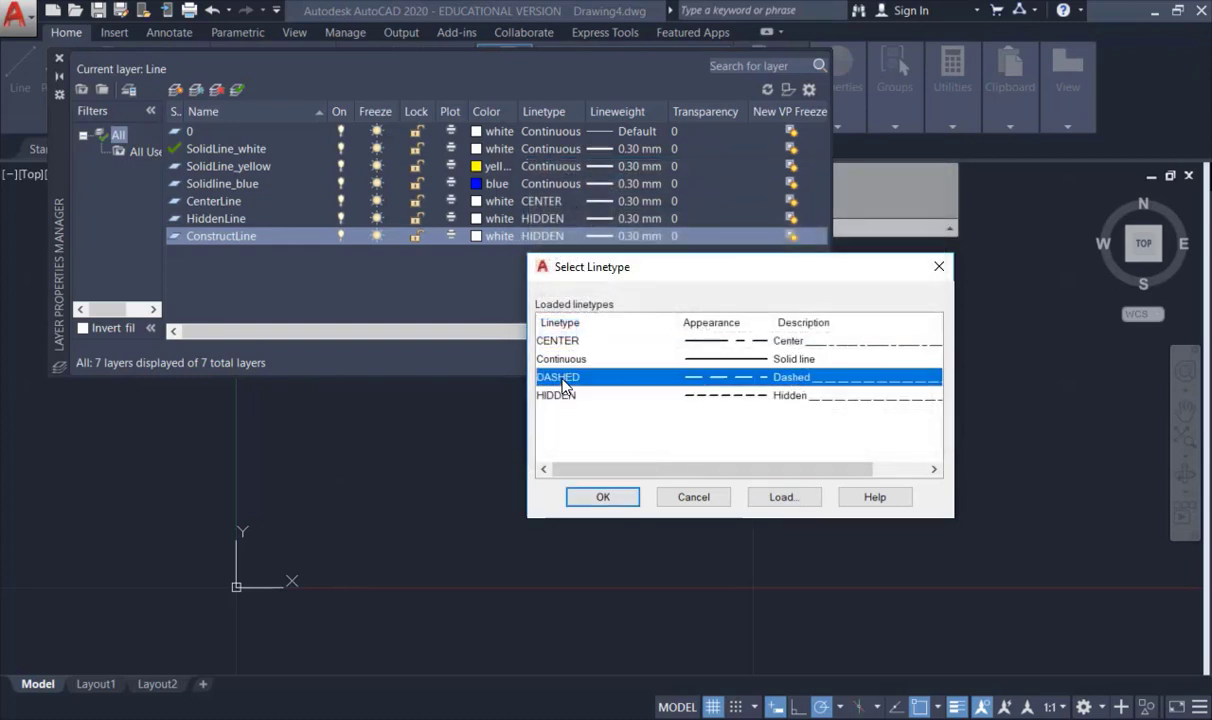
left_click(601, 498)
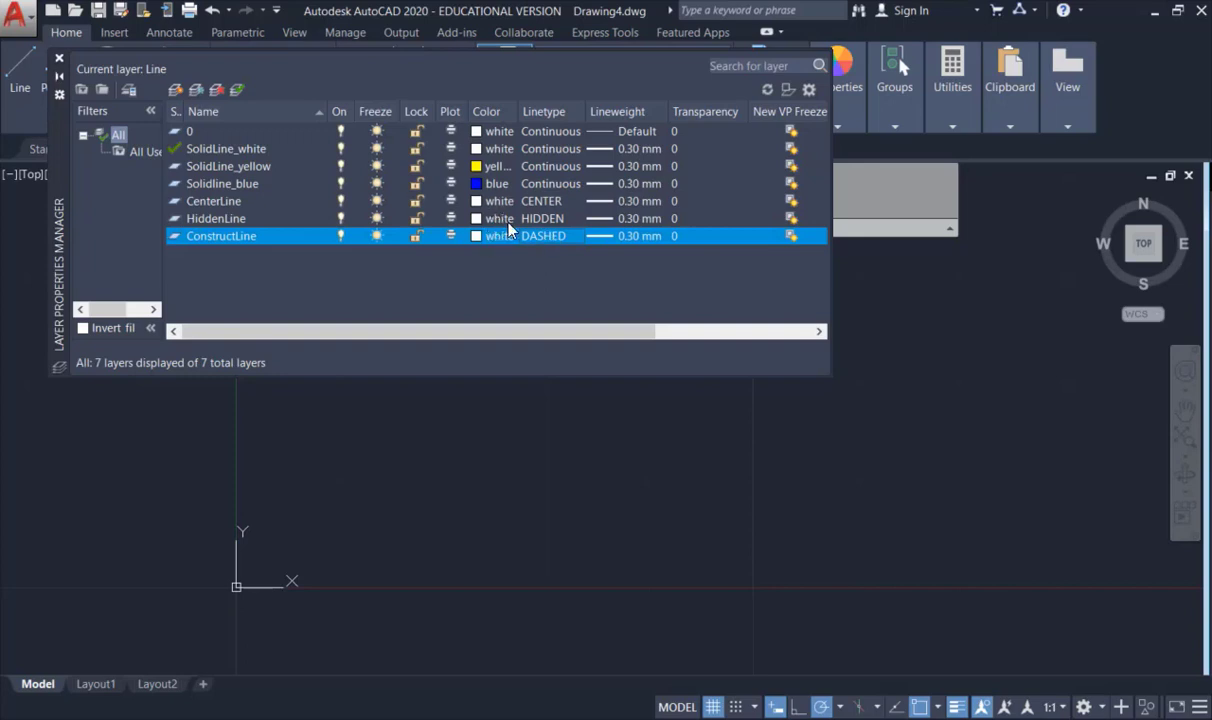
Step: Inspect the available lineweights for the CenterLine layer
left_click(608, 201)
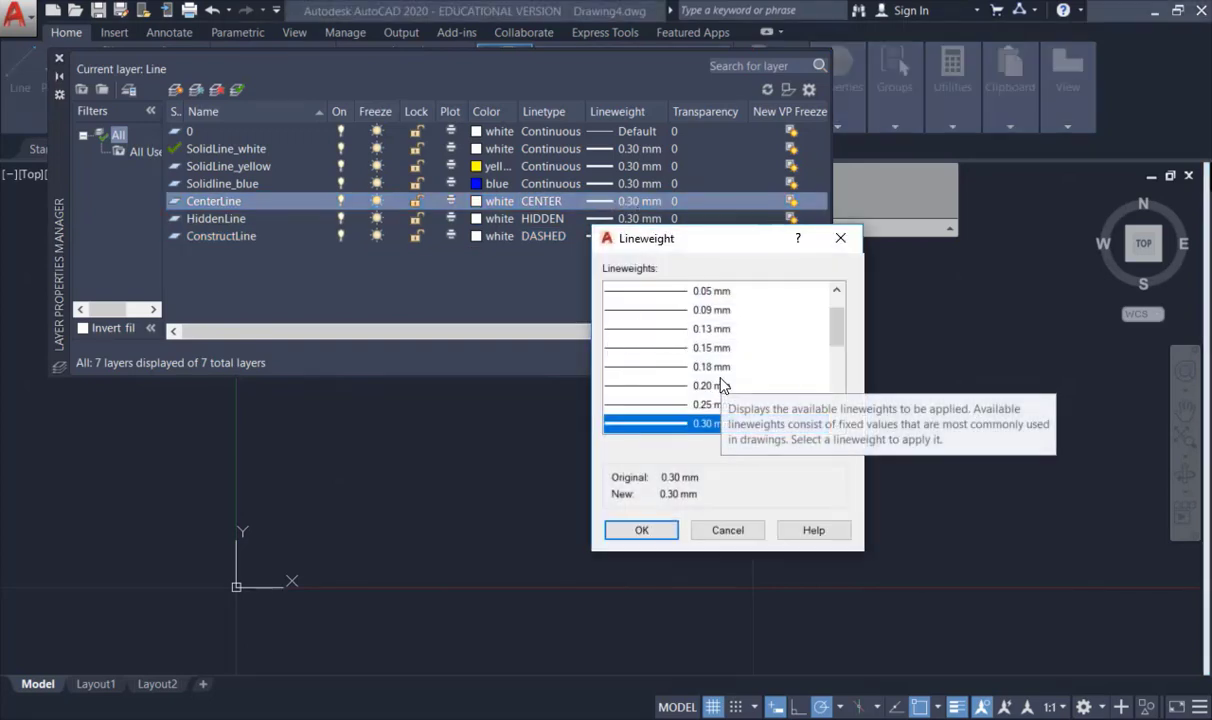
left_click(841, 240)
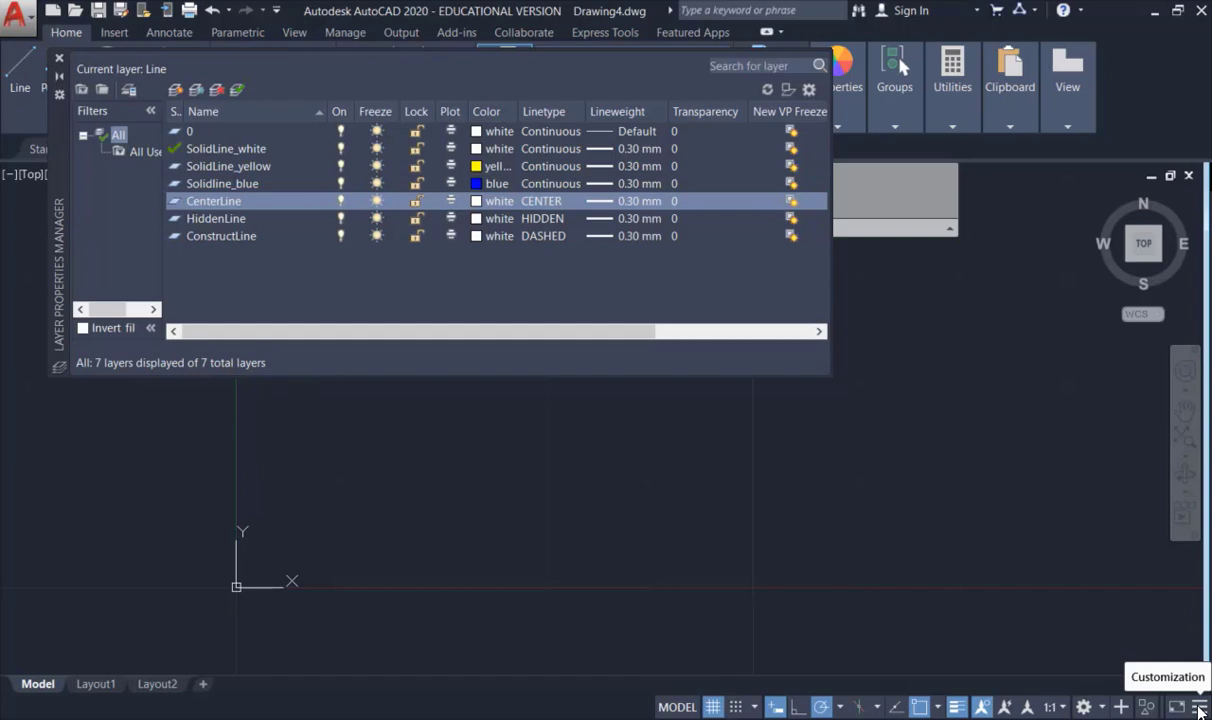
Step: Remove the LineWeight control from the status bar and restore it, then switch the lineweight display off and on again
left_click(1199, 710)
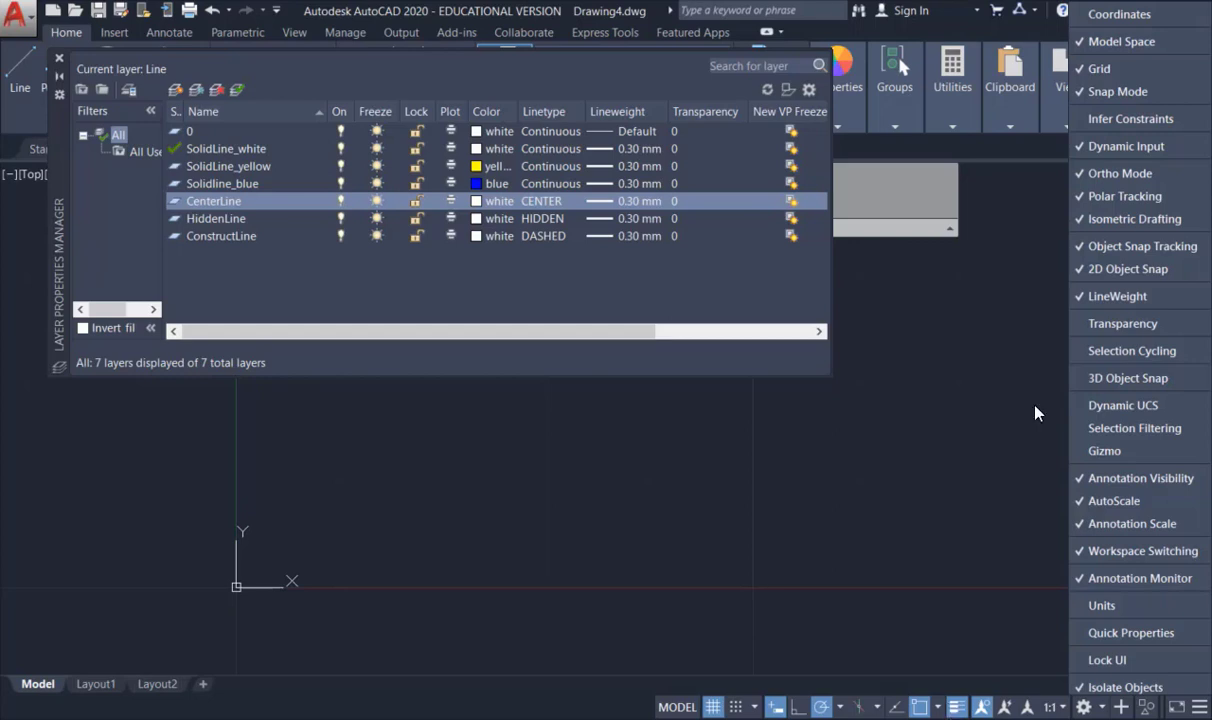
left_click(1110, 296)
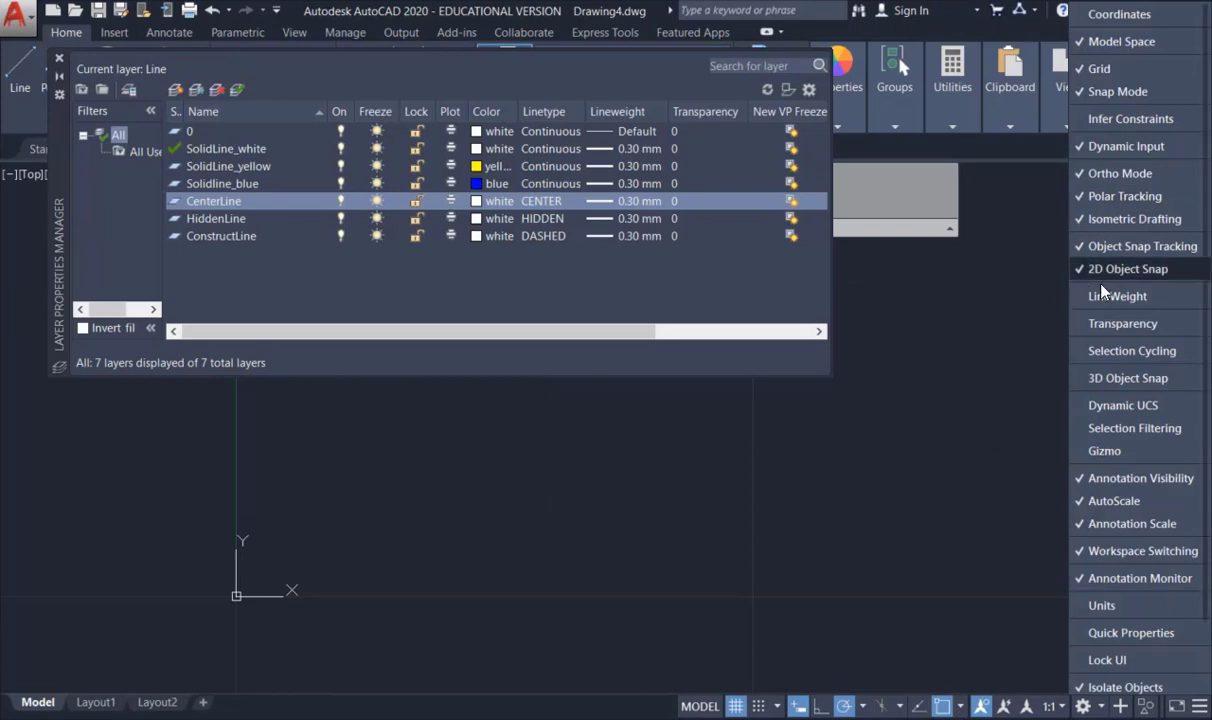
left_click(1075, 294)
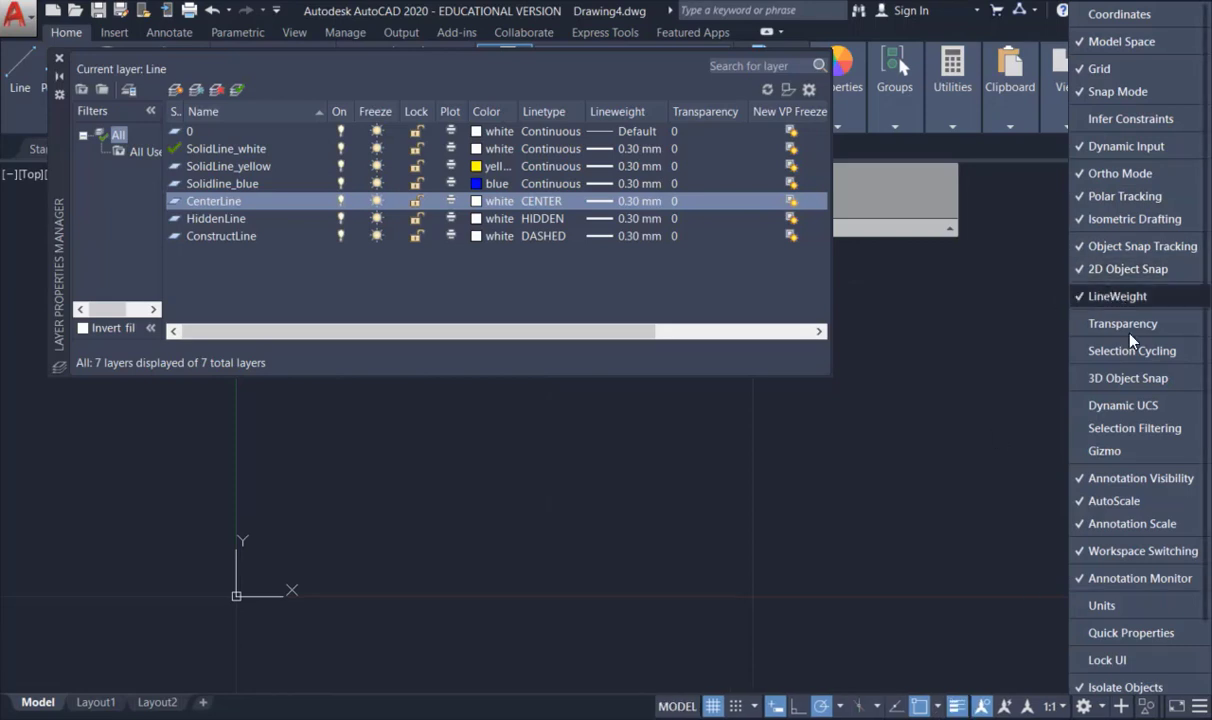
left_click(964, 709)
left_click(964, 709)
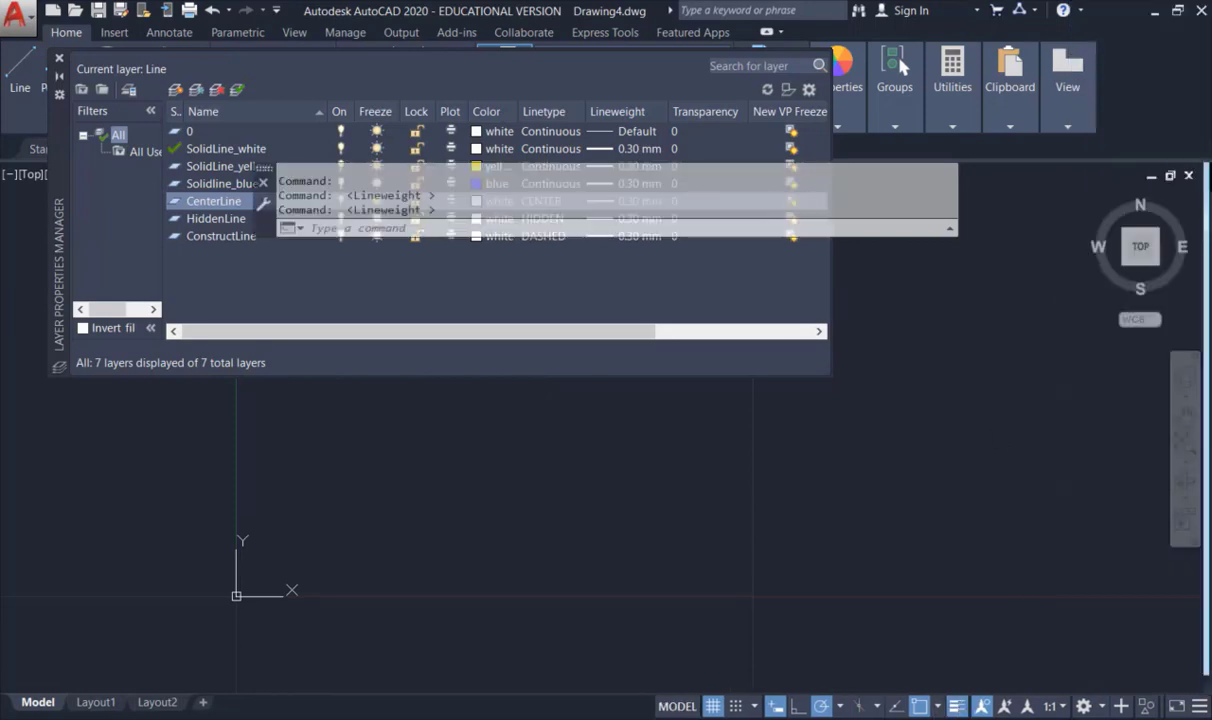
left_click(418, 50)
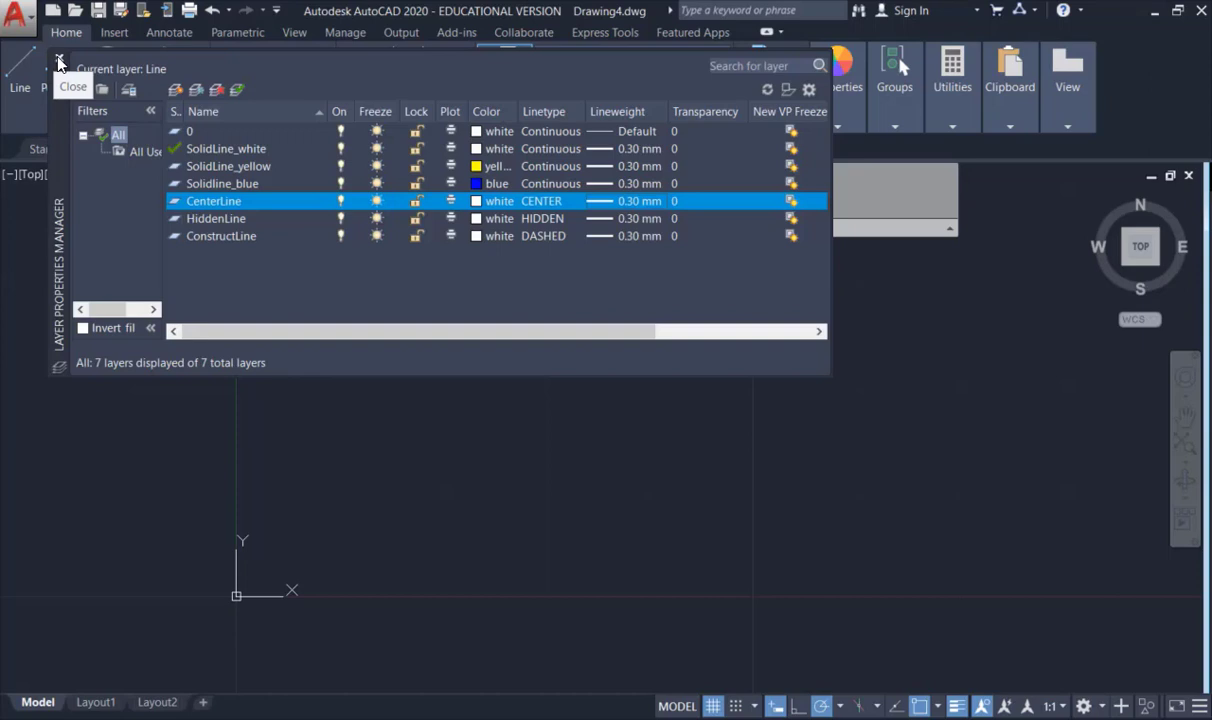
Step: Close the layer manager and save the drawing to the Desktop as an AutoCAD Drawing Template named Templete, accepting the default template options
left_click(58, 59)
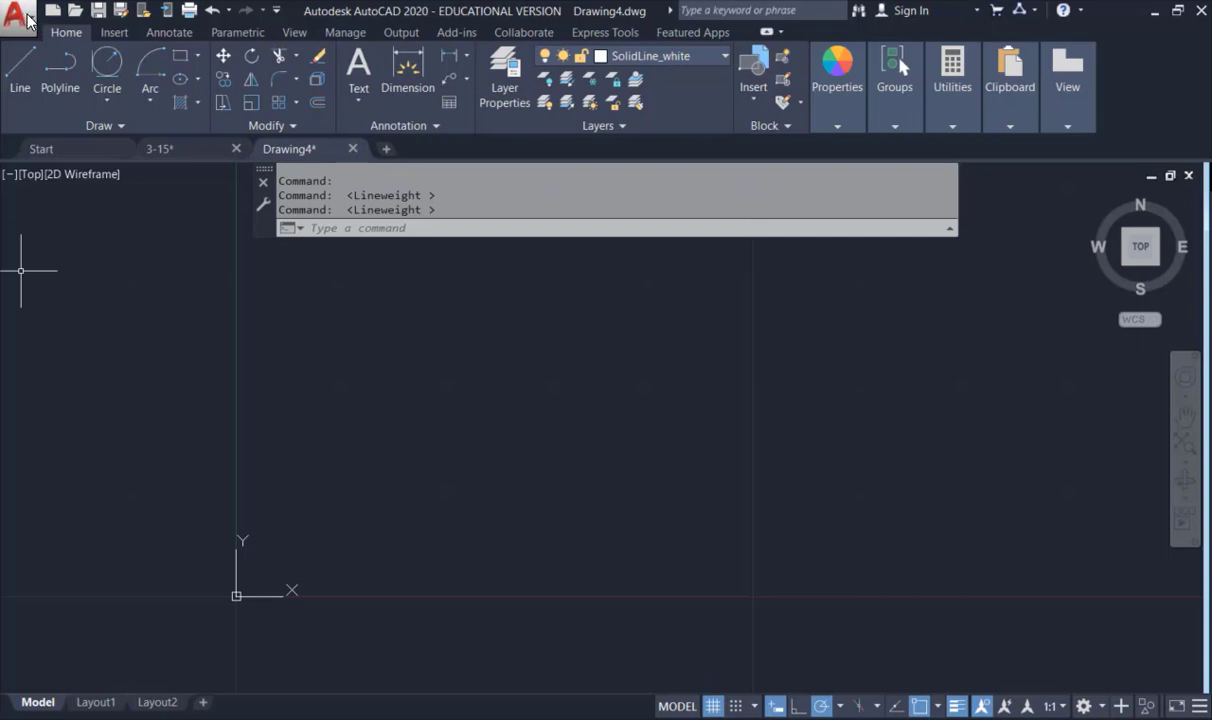
left_click(124, 14)
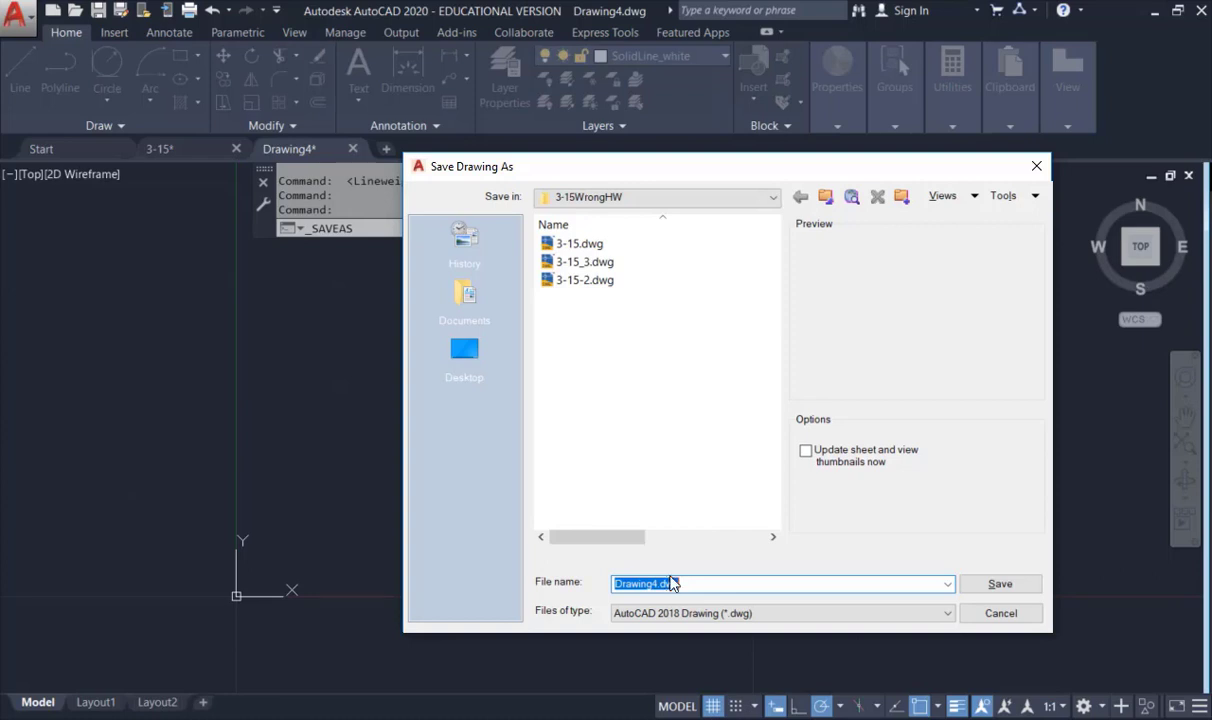
left_click(818, 613)
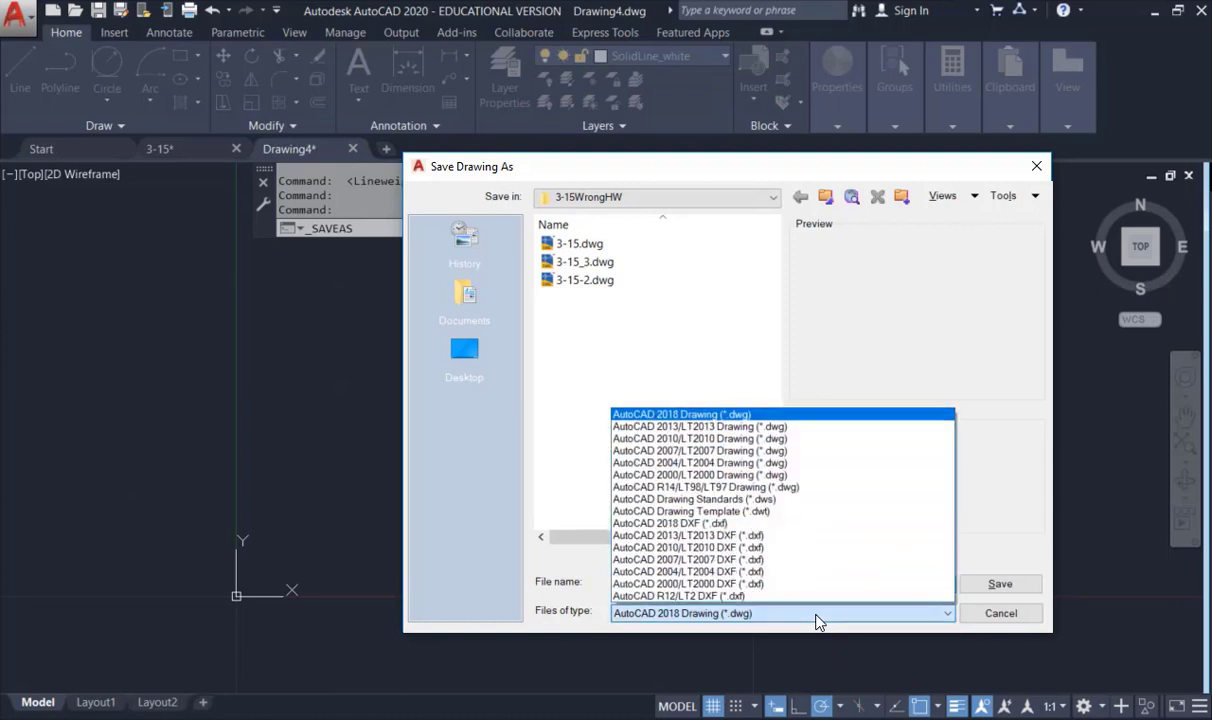
left_click(796, 519)
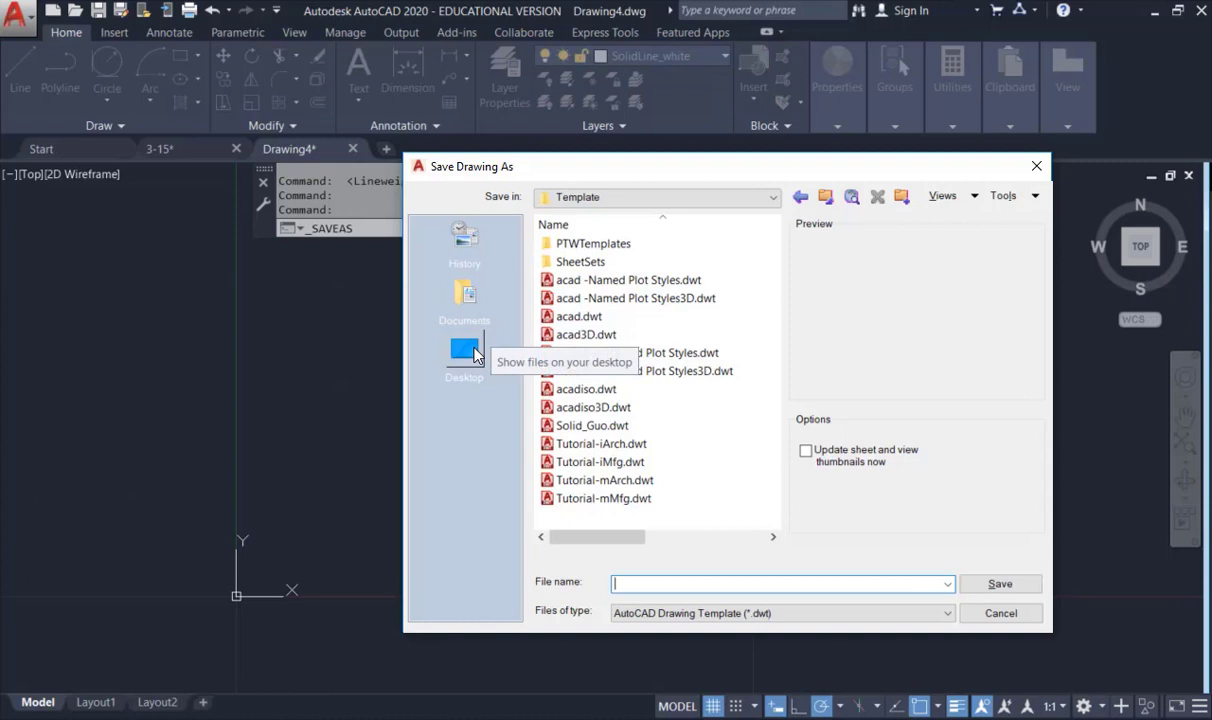
left_click(465, 350)
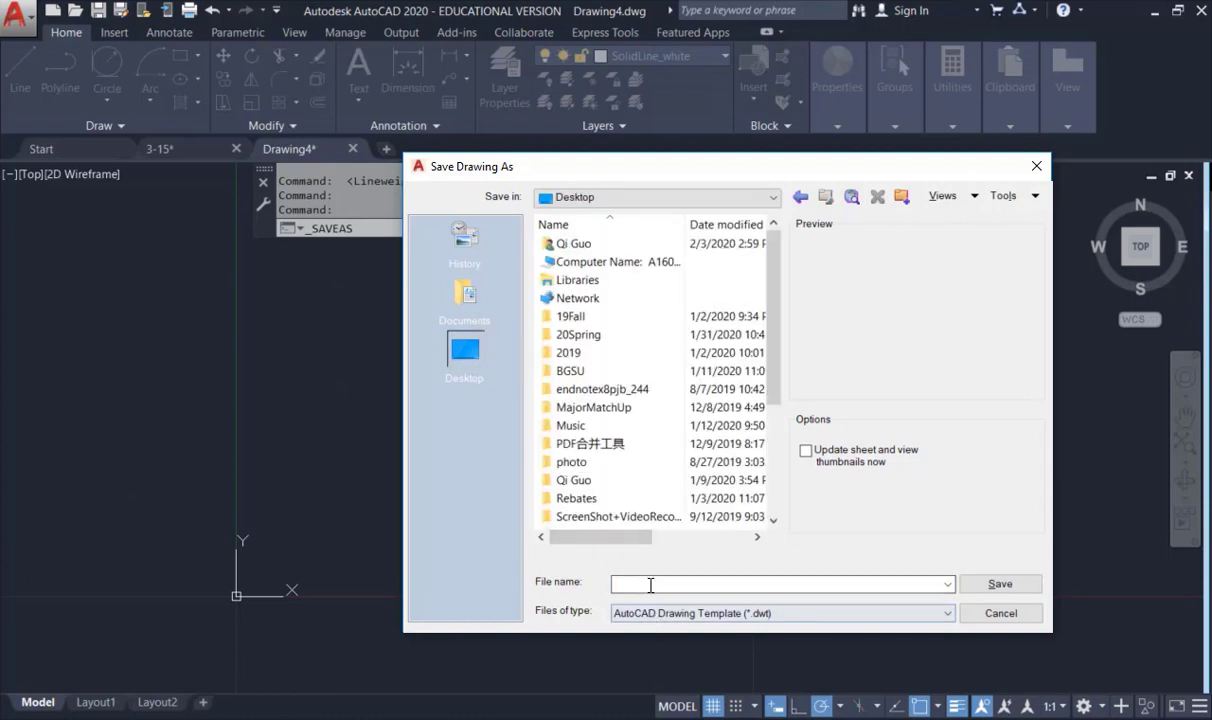
left_click(649, 584)
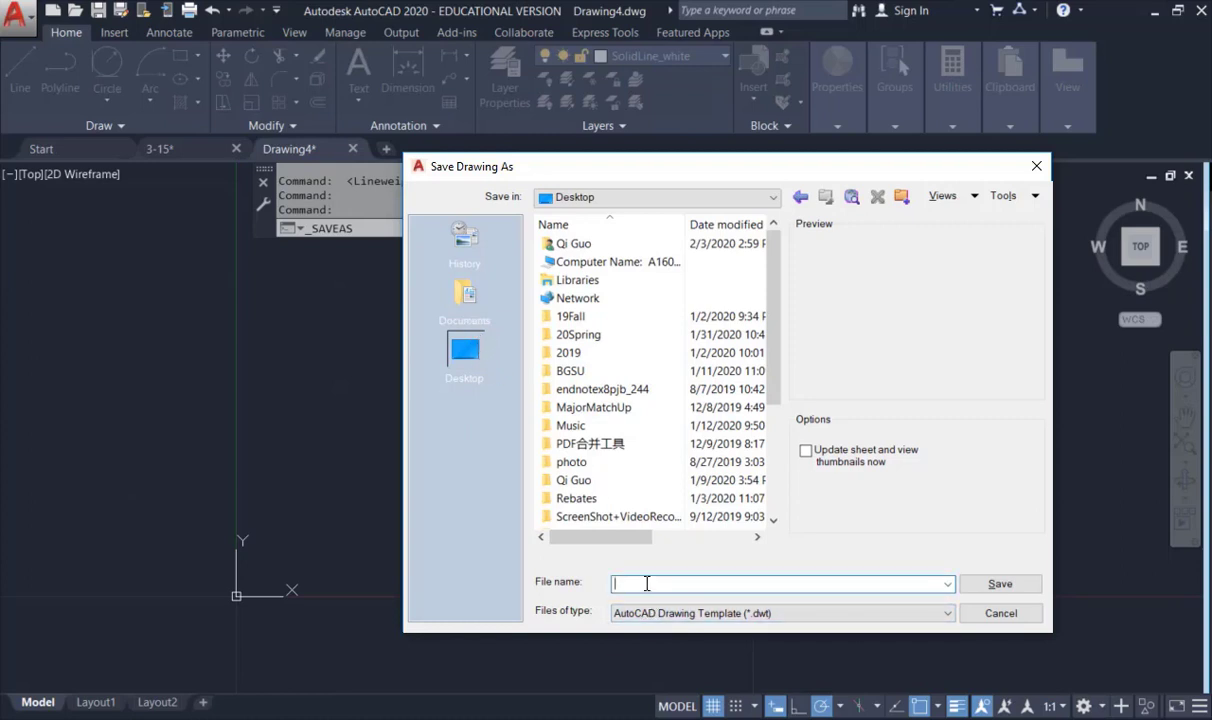
type("Templete")
left_click(993, 586)
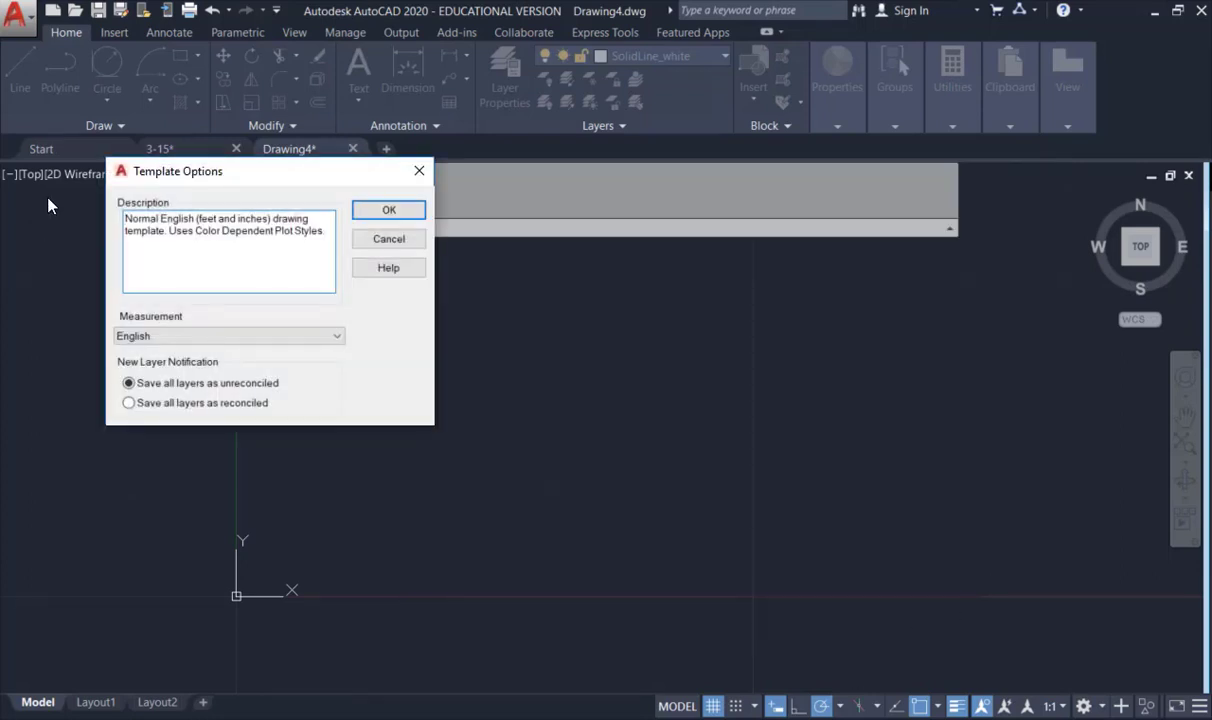
left_click(386, 211)
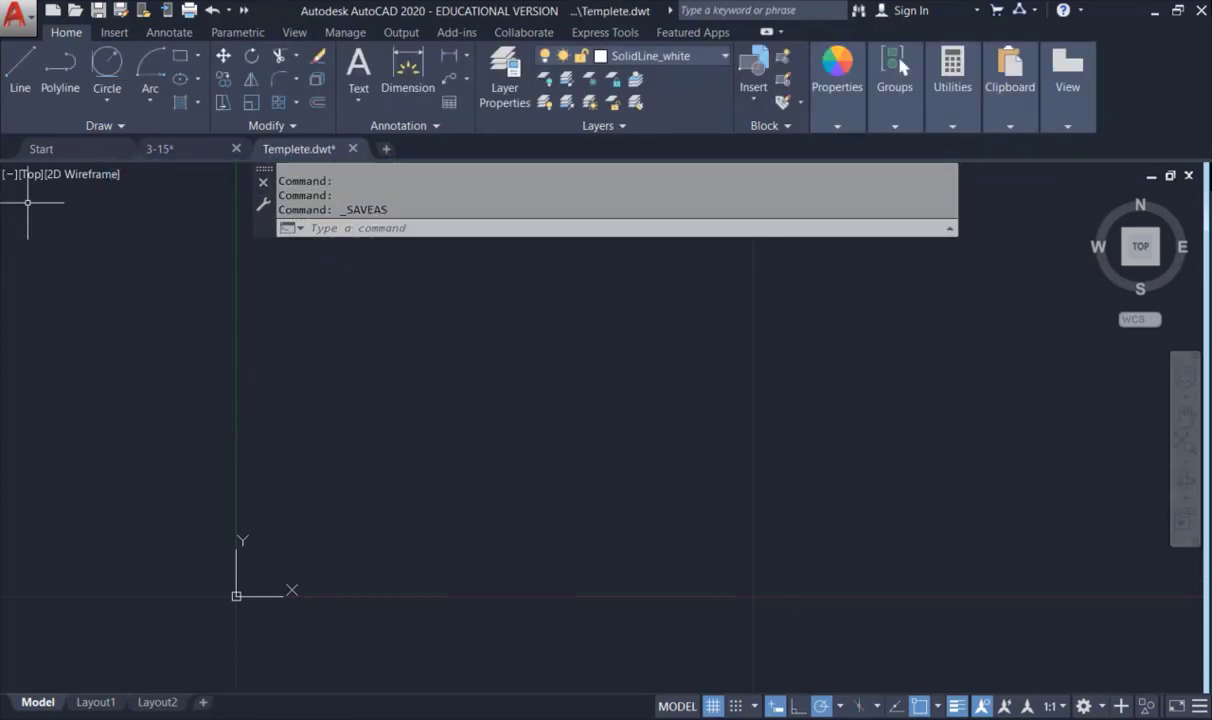
Step: Switch to the Windows desktop, open the Templete.dwt file from there in AutoCAD and review its list of layers
left_click(1155, 12)
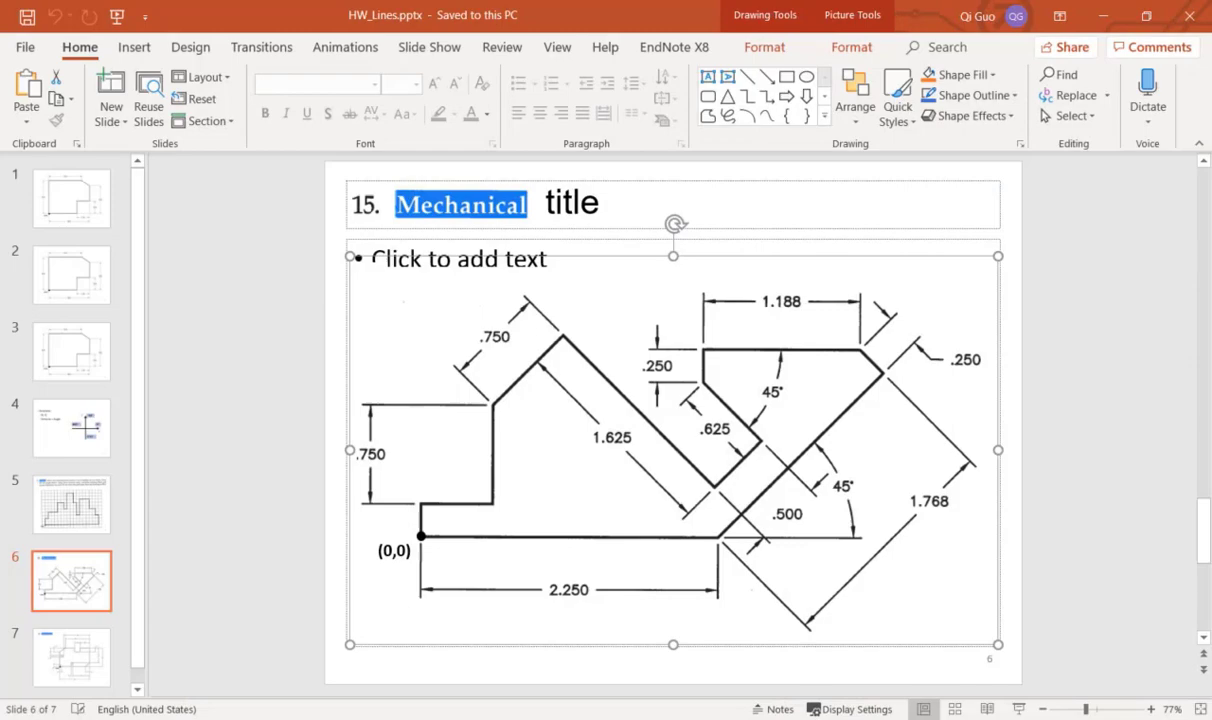
key("alt+Tab")
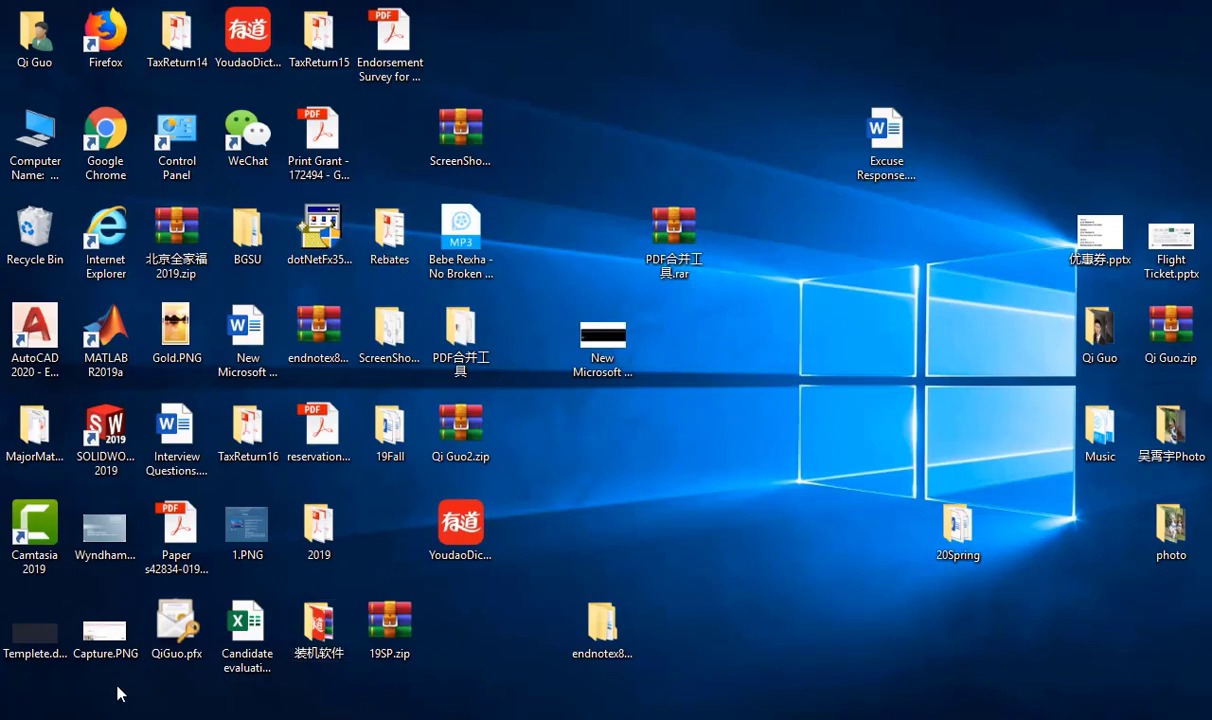
left_click(28, 645)
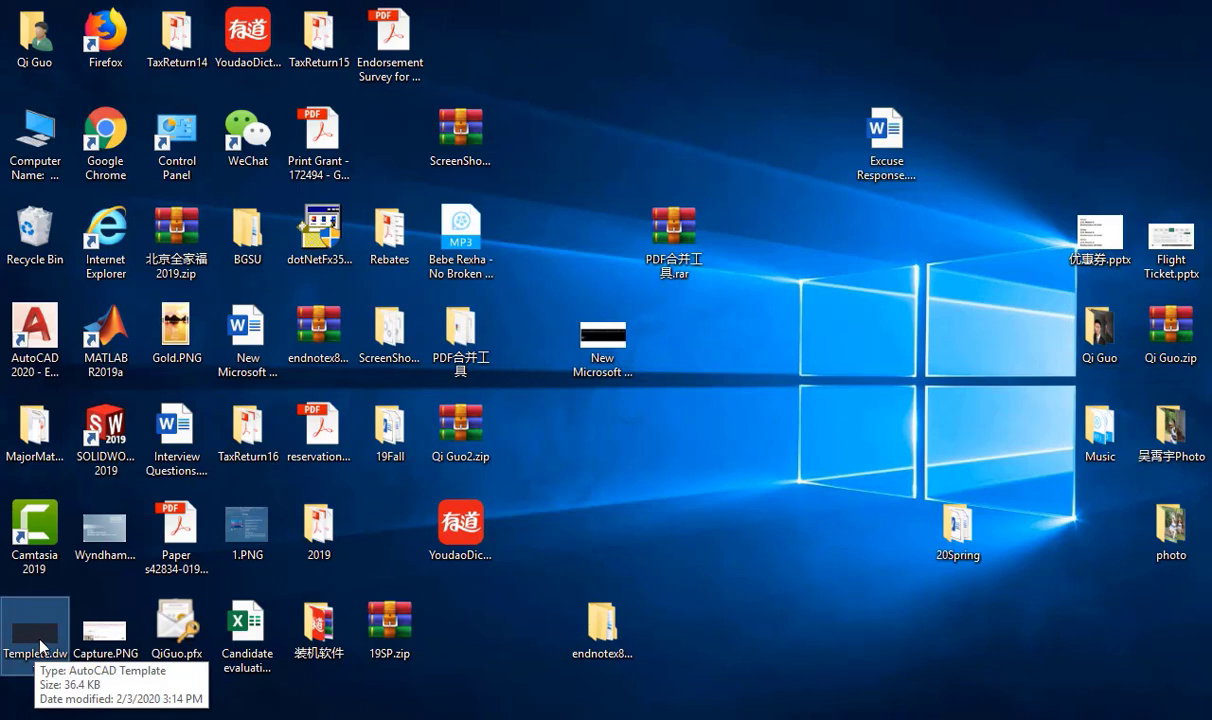
double_click(40, 647)
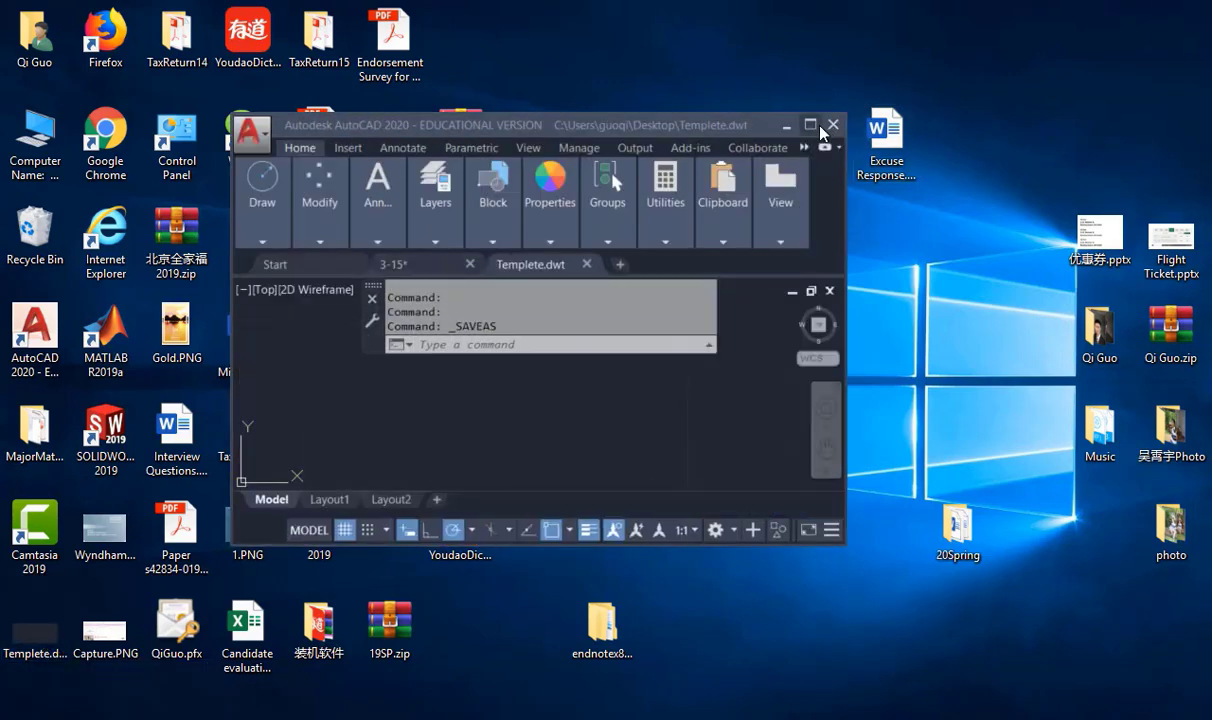
left_click(818, 127)
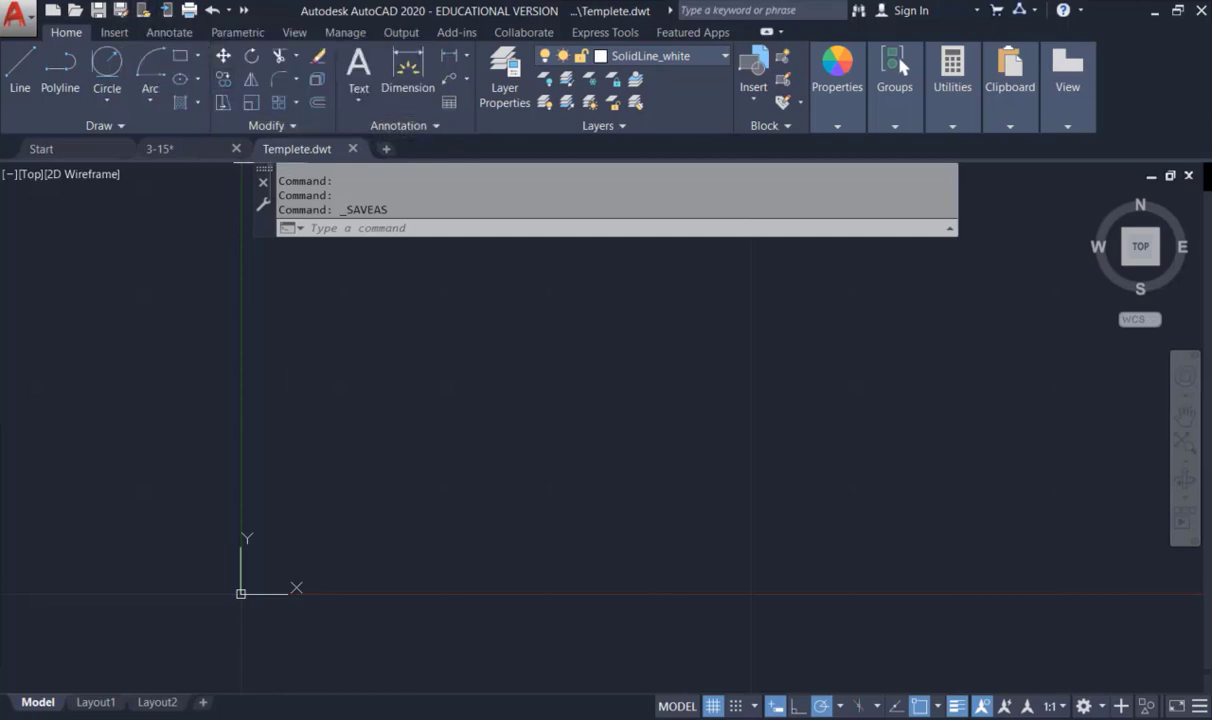
mouse_move(300, 158)
left_click(689, 55)
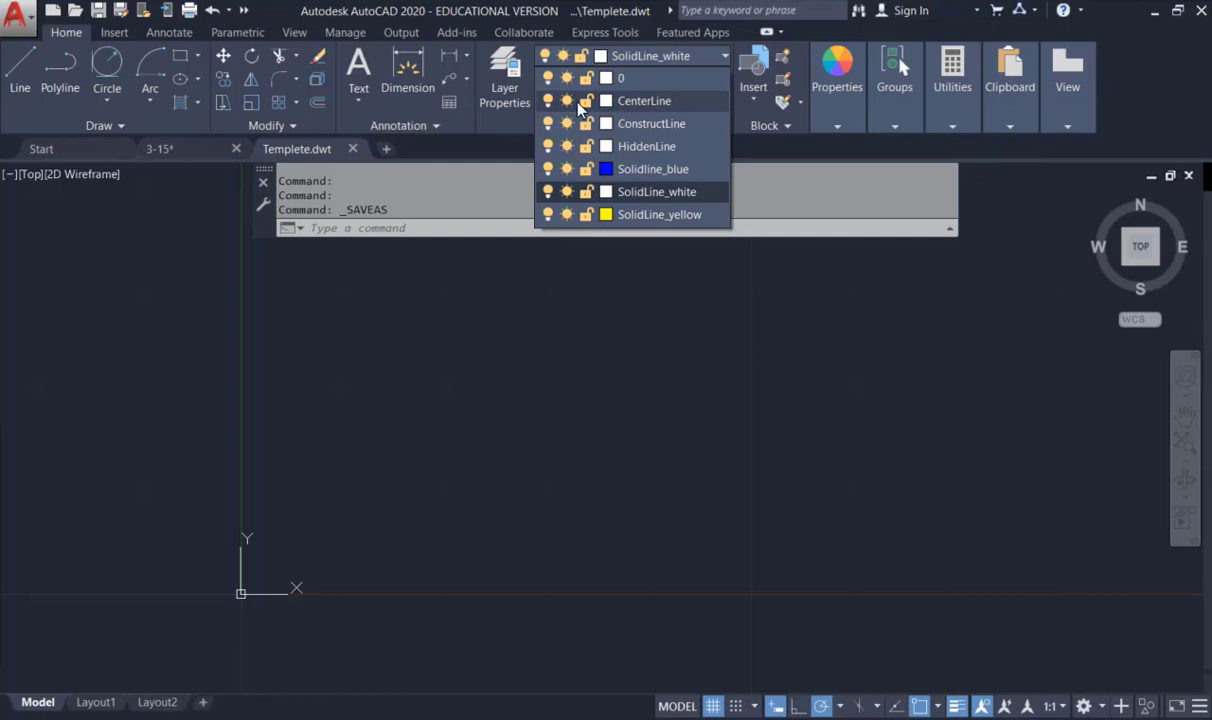
left_click(281, 11)
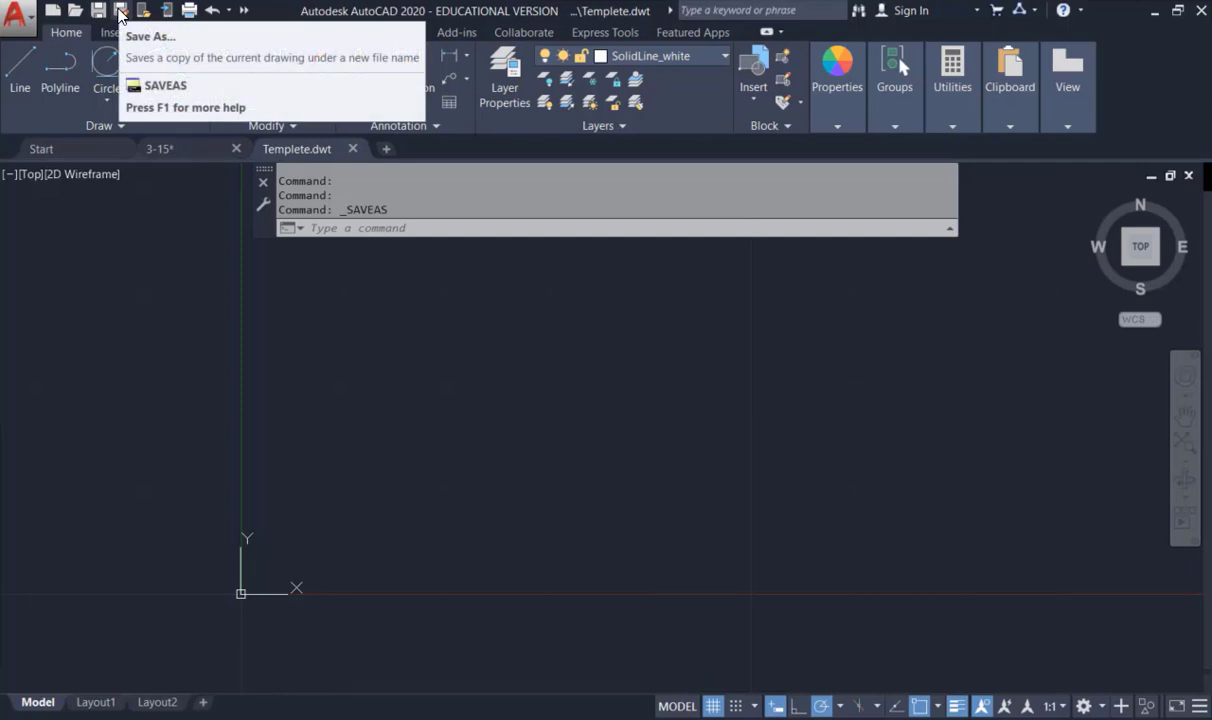
Step: Save the template under the name Class as an AutoCAD 2018 Drawing (*.dwg) in the Template folder
left_click(121, 11)
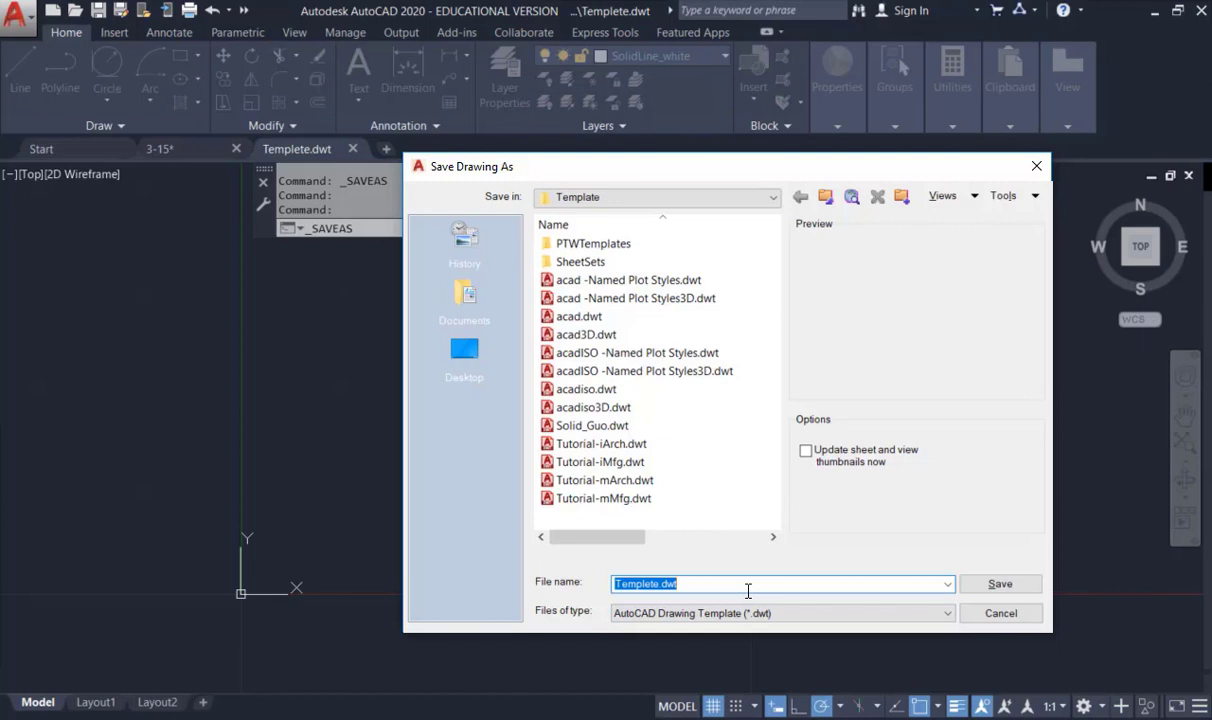
type("Class")
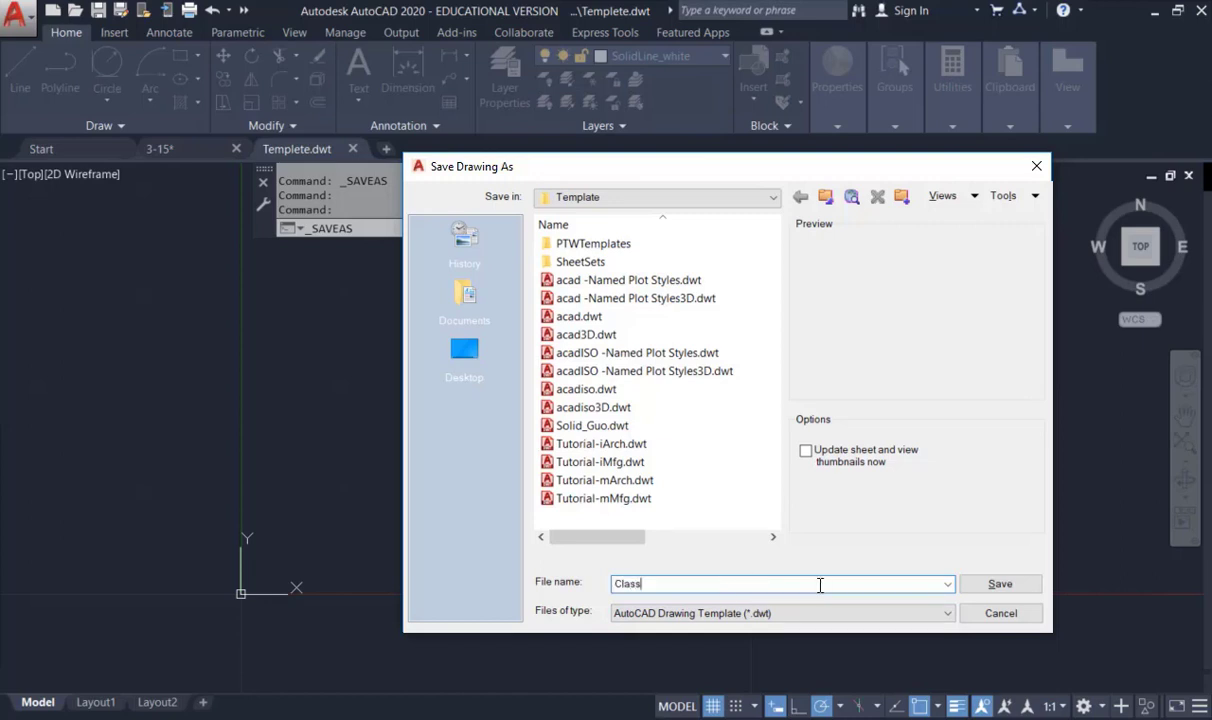
left_click(737, 620)
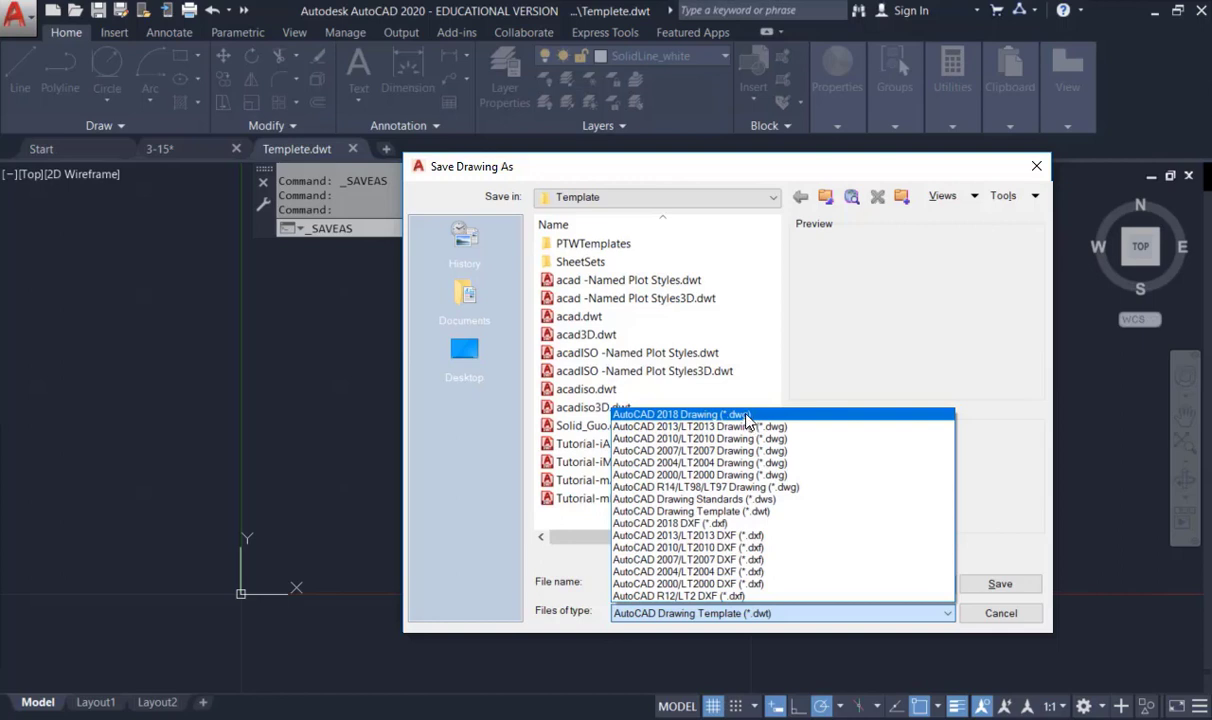
left_click(746, 415)
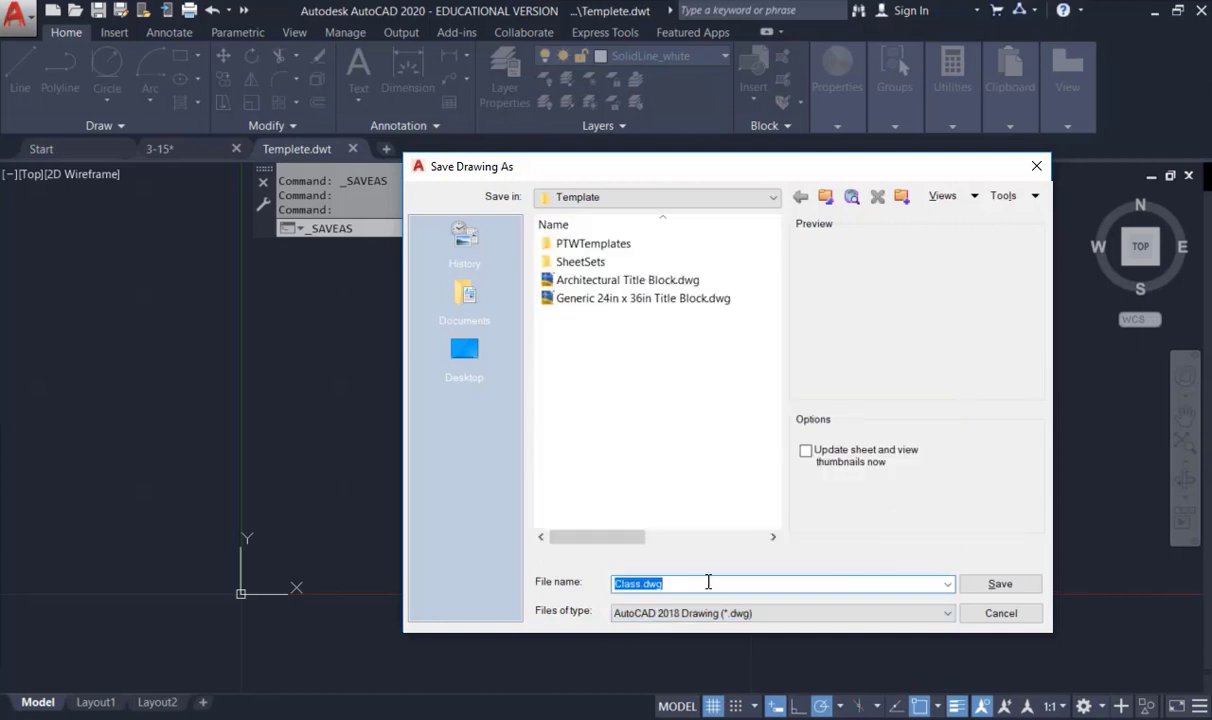
left_click(1005, 585)
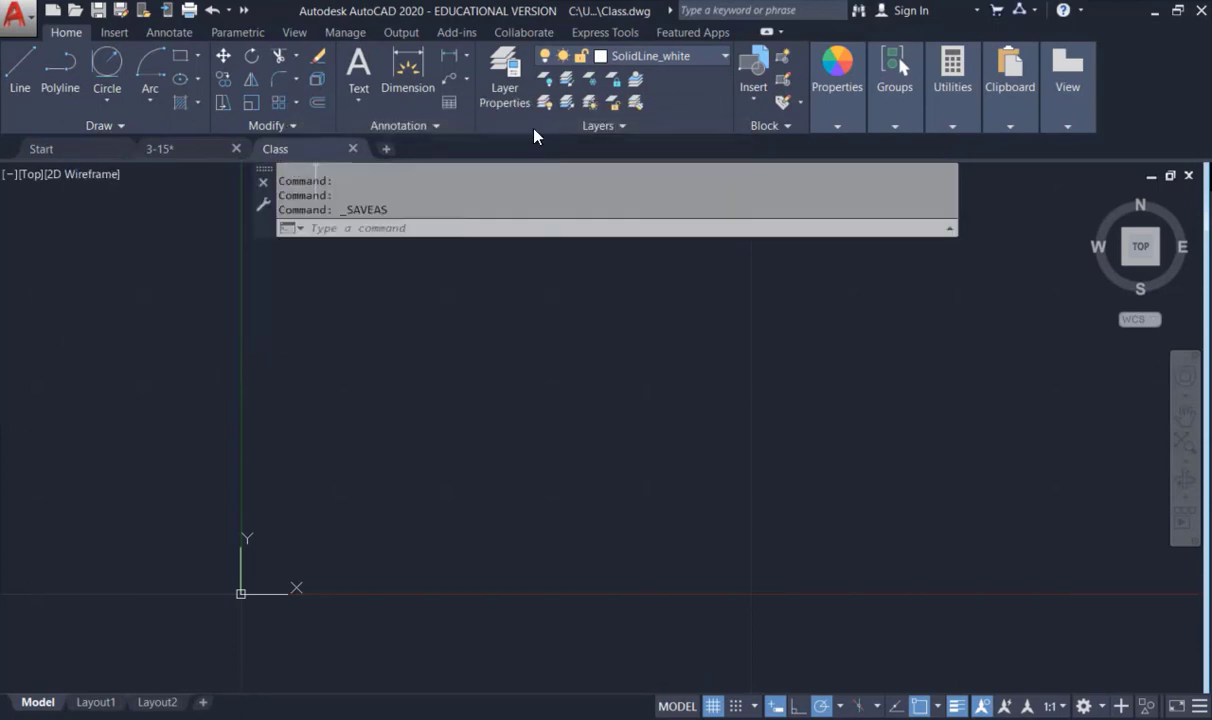
Step: Switch the current layer to Solidline_blue and back to SolidLine_white
left_click(724, 60)
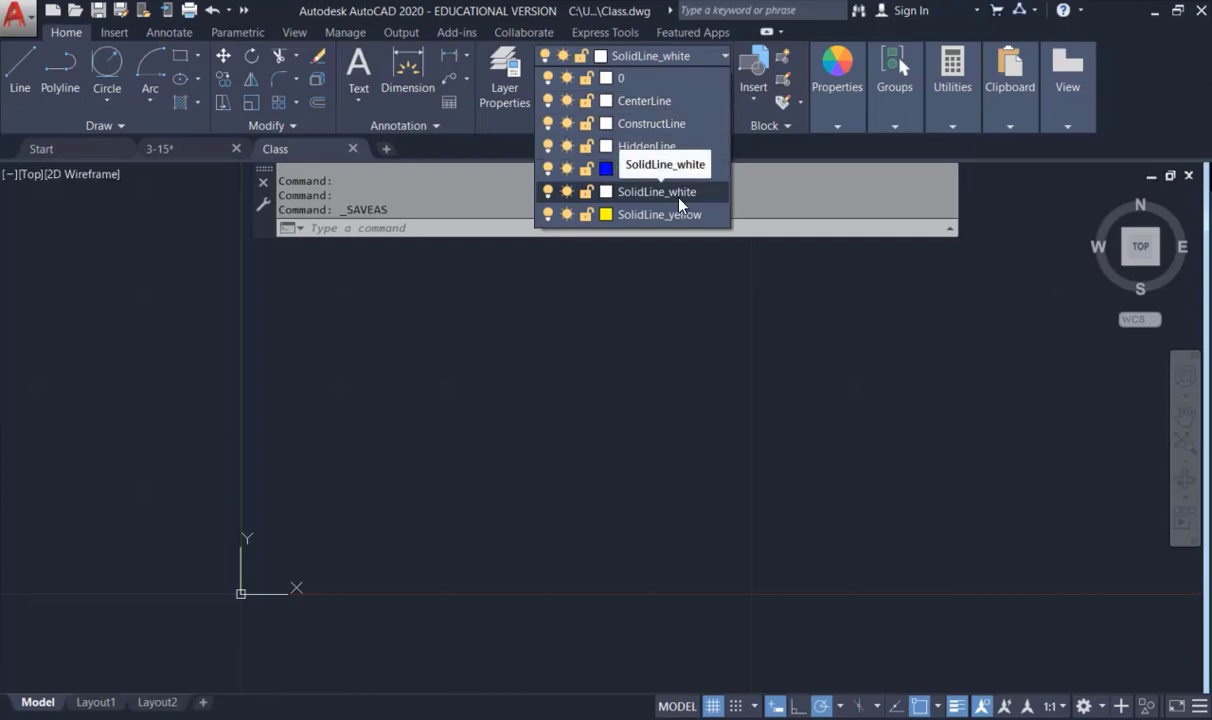
left_click(625, 168)
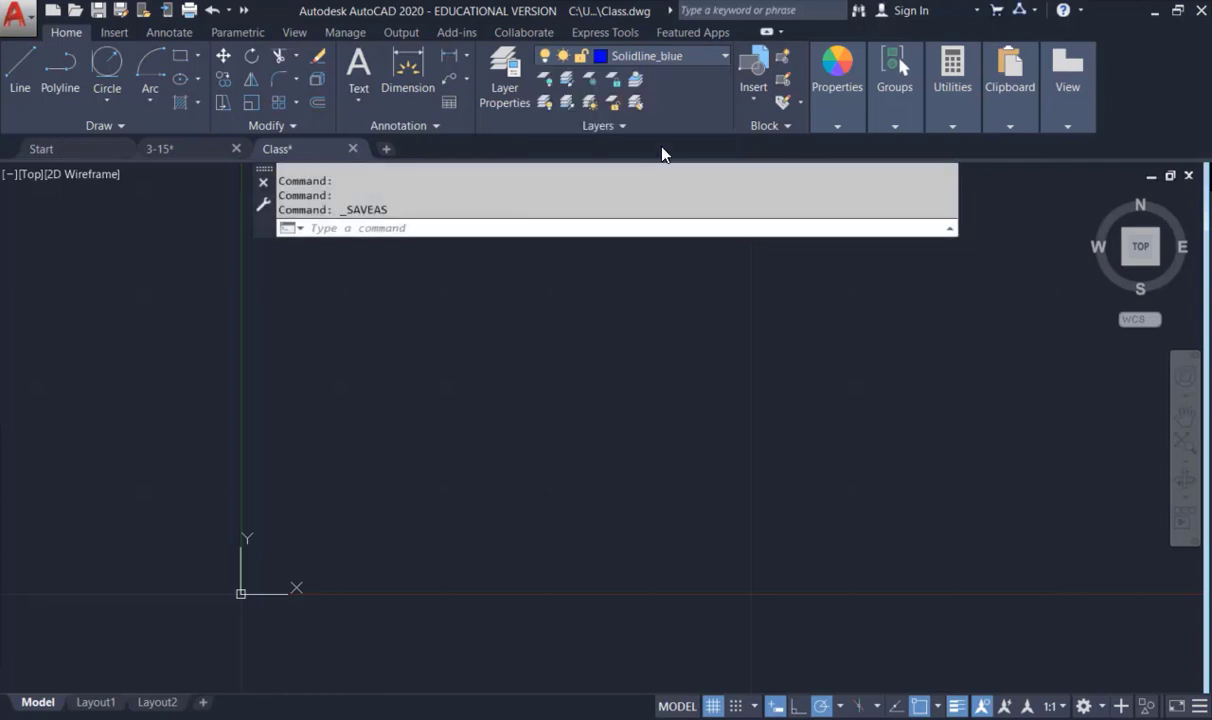
left_click(662, 55)
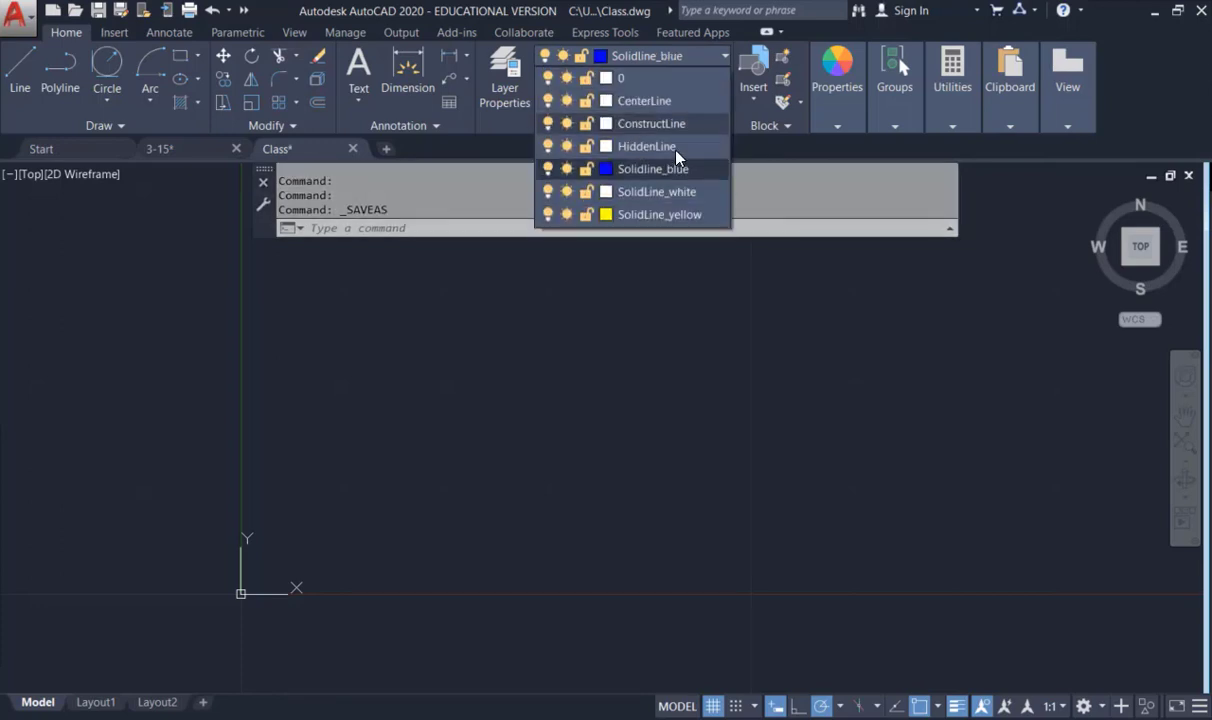
left_click(657, 198)
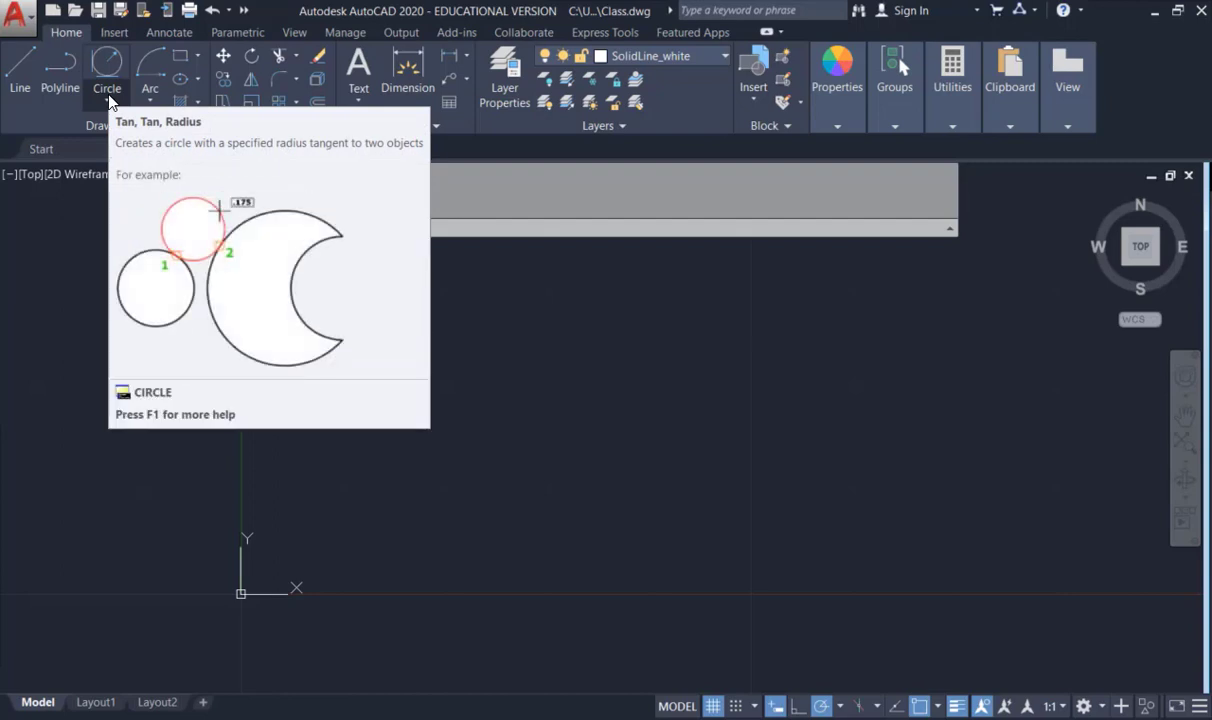
Step: Draw a circle by center and radius, centered at 0,0 with a radius of 5
left_click(107, 97)
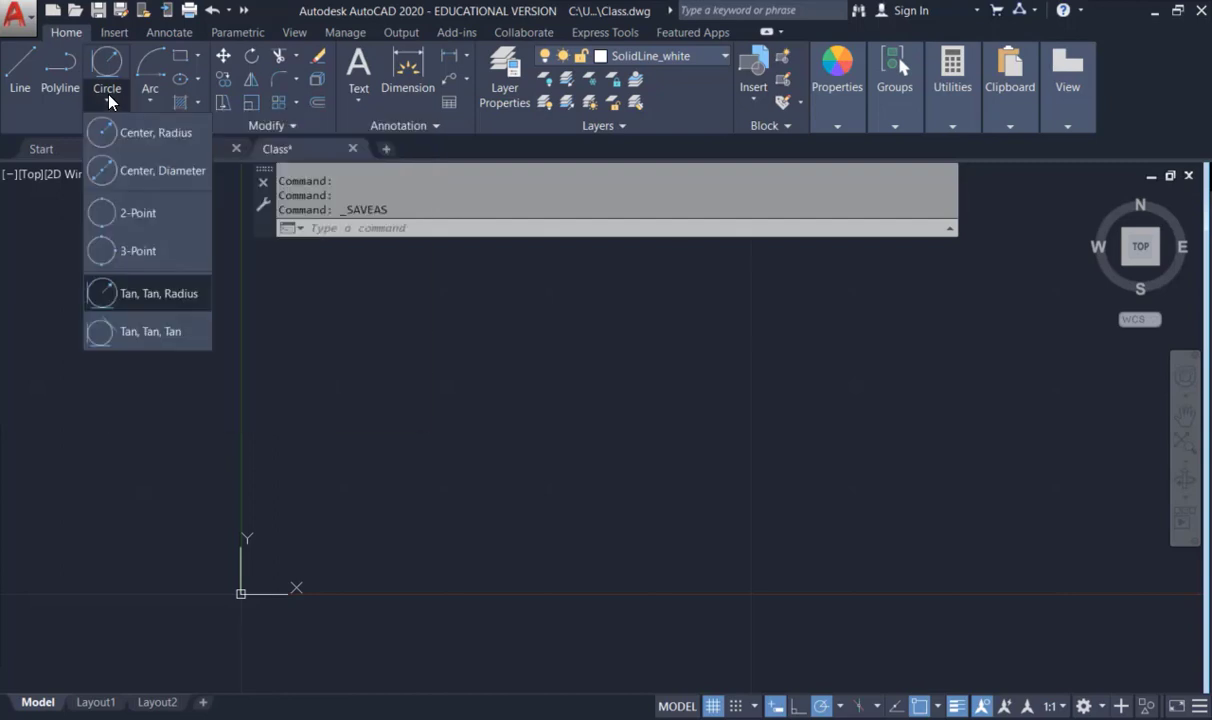
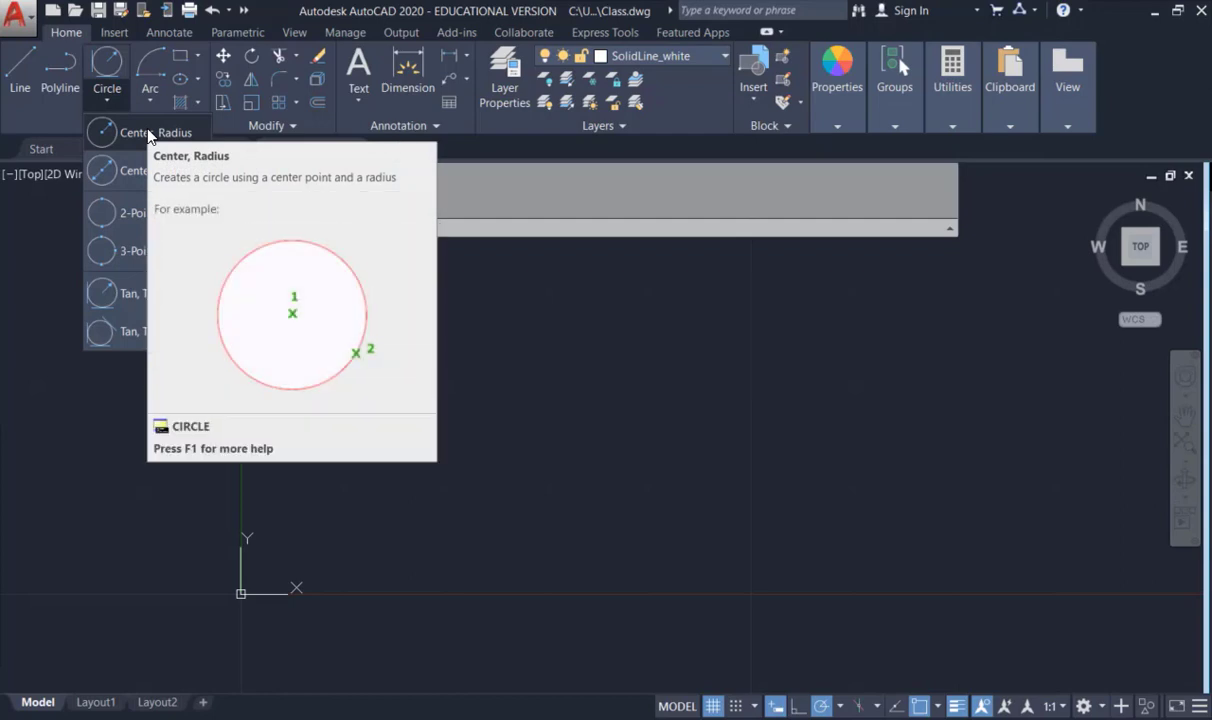
left_click(148, 133)
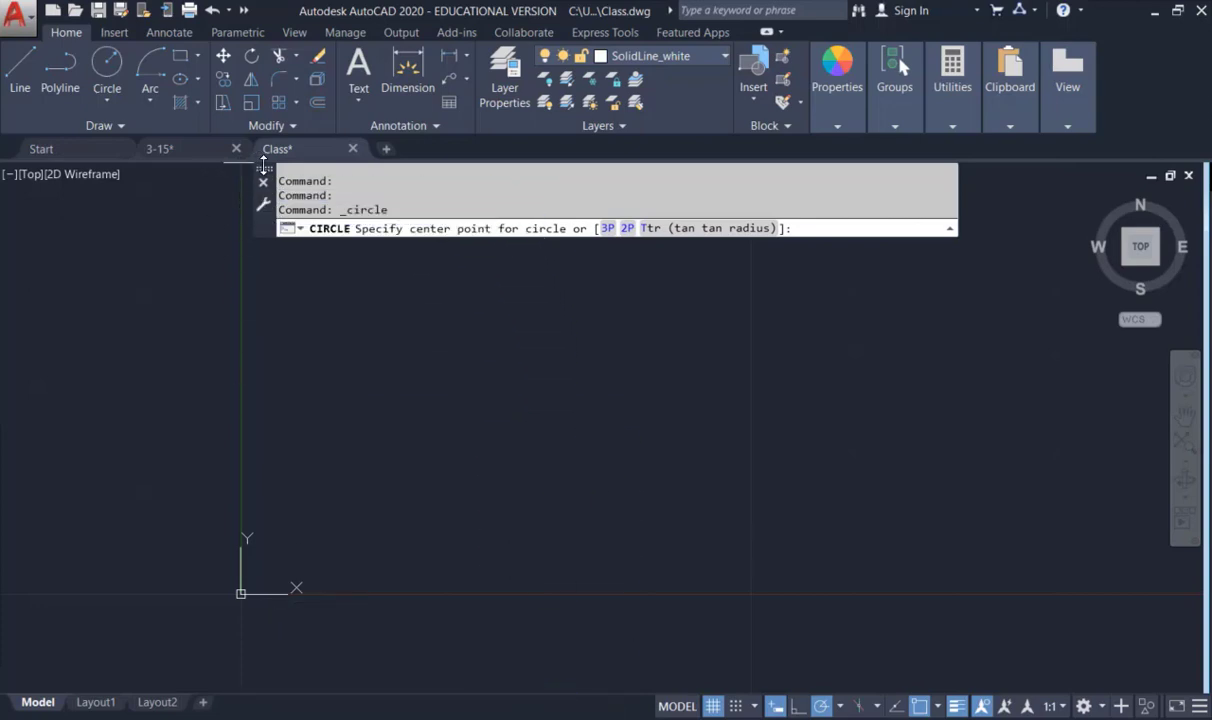
mouse_move(268, 175)
left_mouse_down()
mouse_move(284, 252)
mouse_move(288, 620)
mouse_move(300, 395)
mouse_move(278, 208)
mouse_move(258, 181)
left_mouse_up()
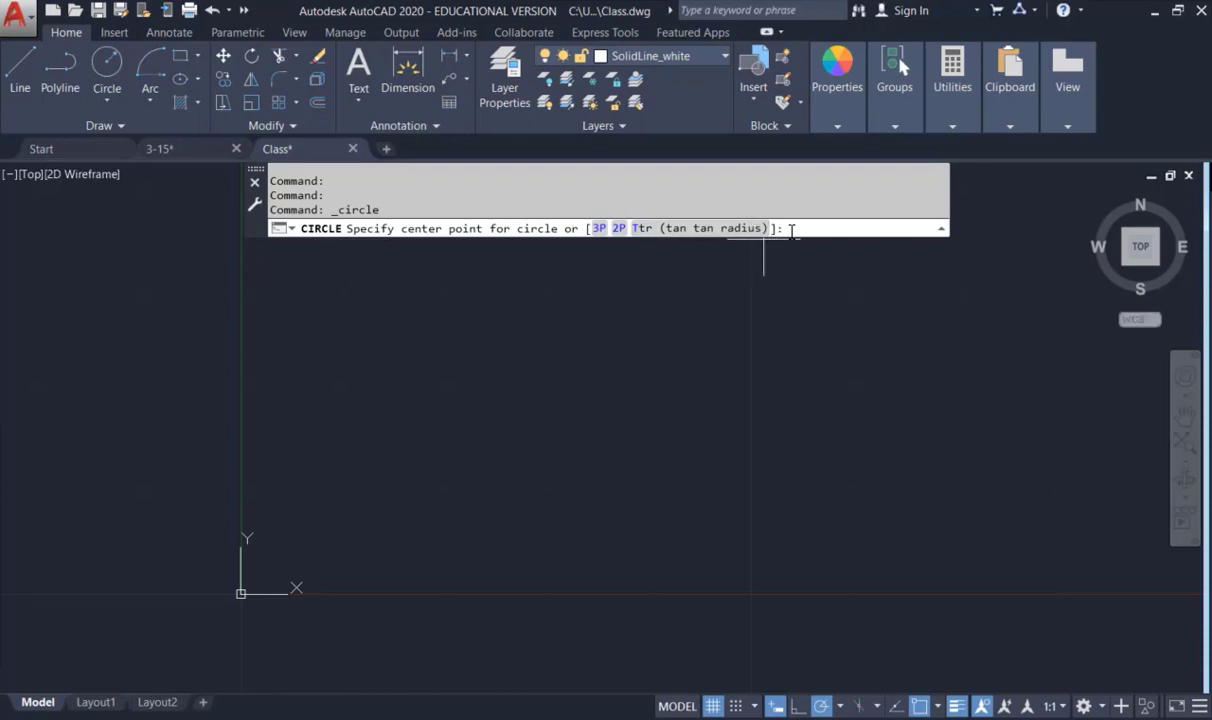
type("0,0")
key("Return")
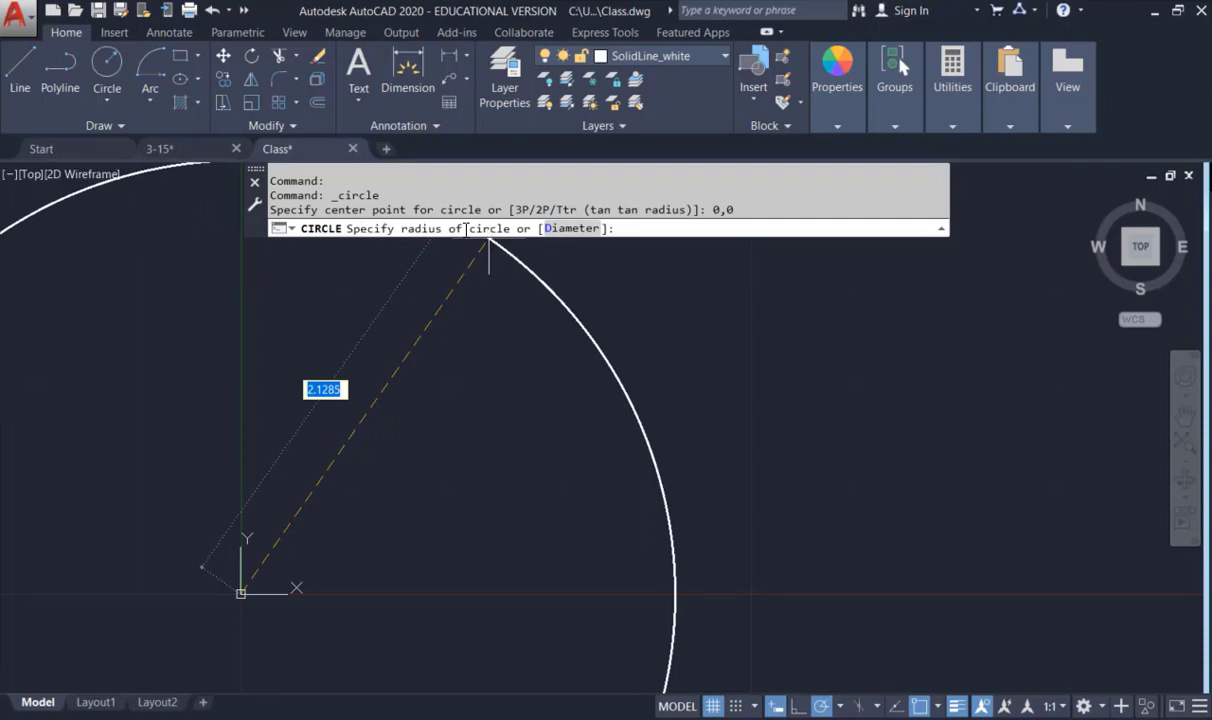
type("5")
key("Return")
scroll(460, 271, "down", 5)
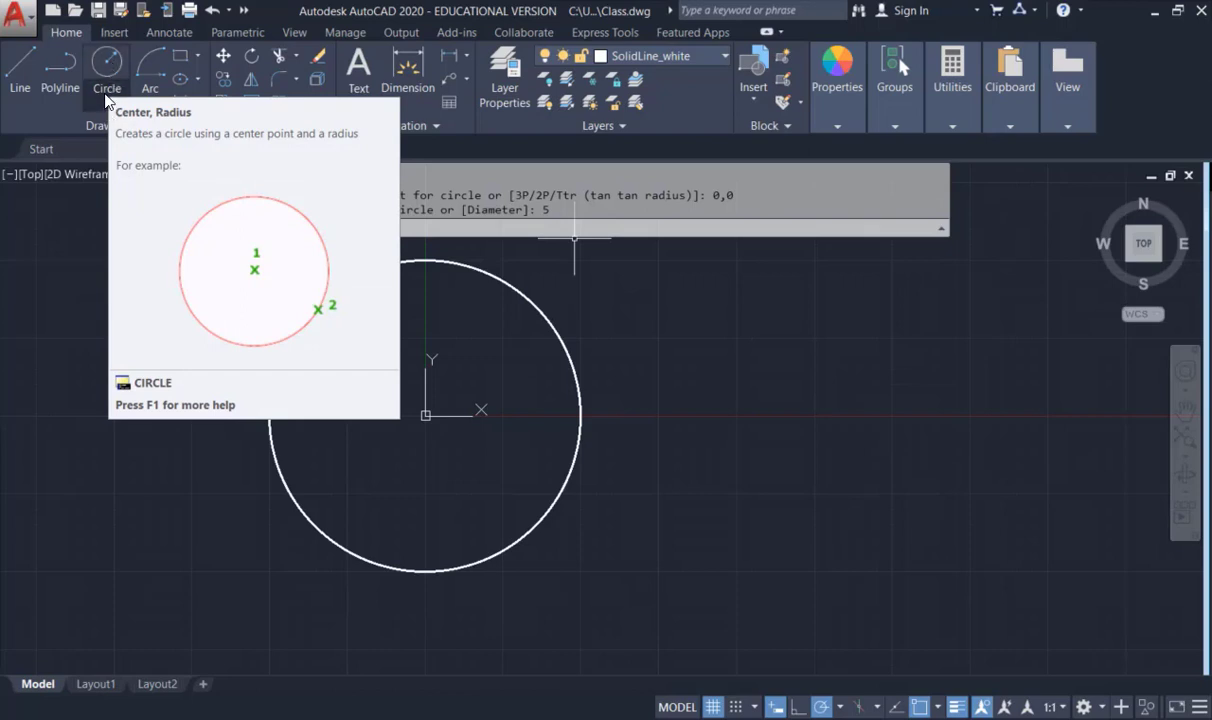
Step: Start a circle using the Center, Diameter method
left_click(105, 97)
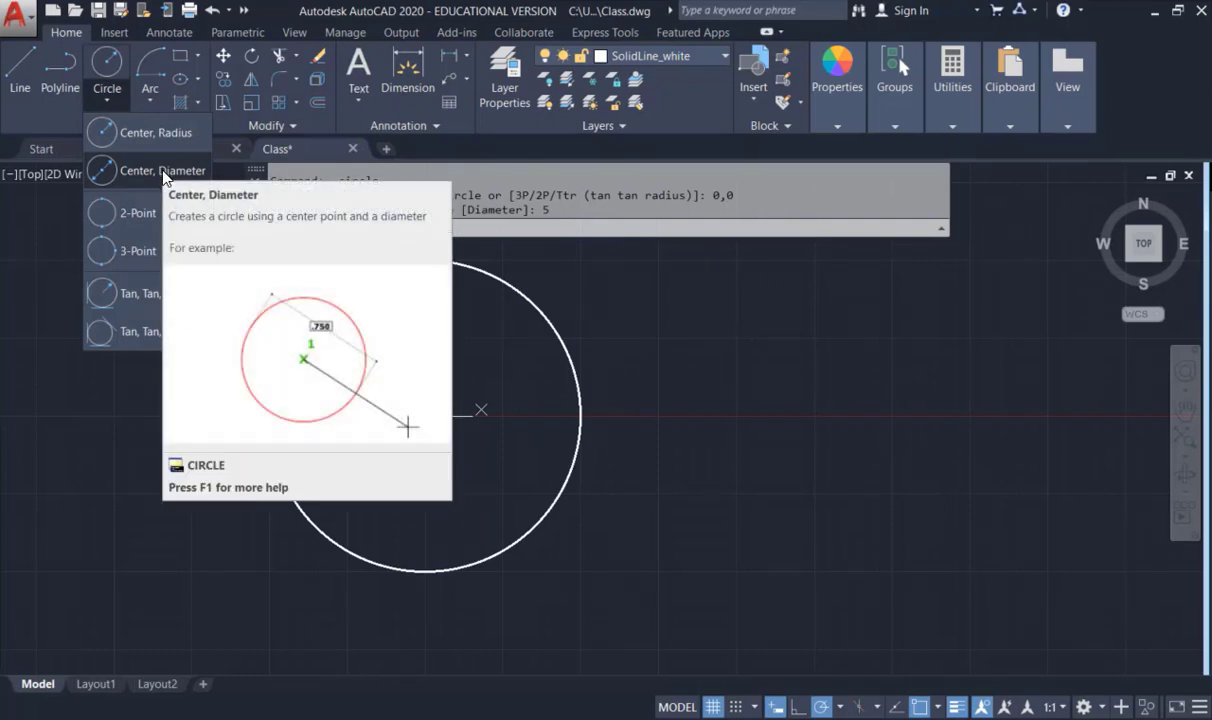
left_click(163, 172)
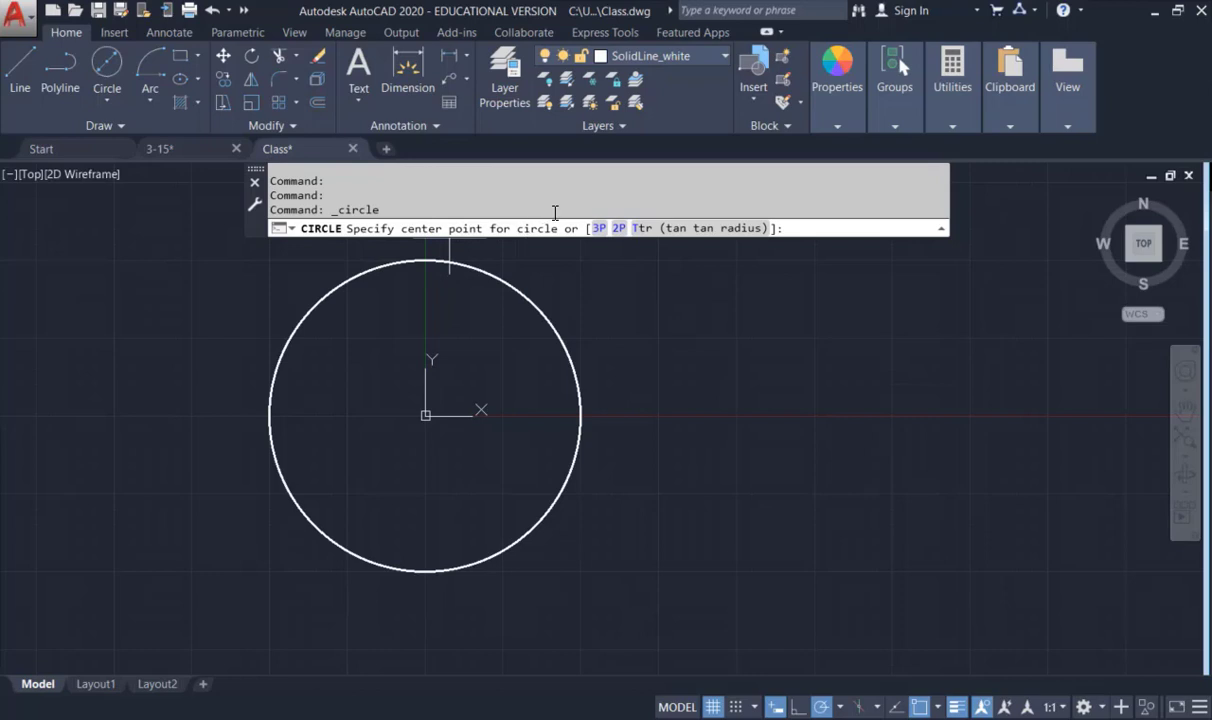
type("0,0")
key("Return")
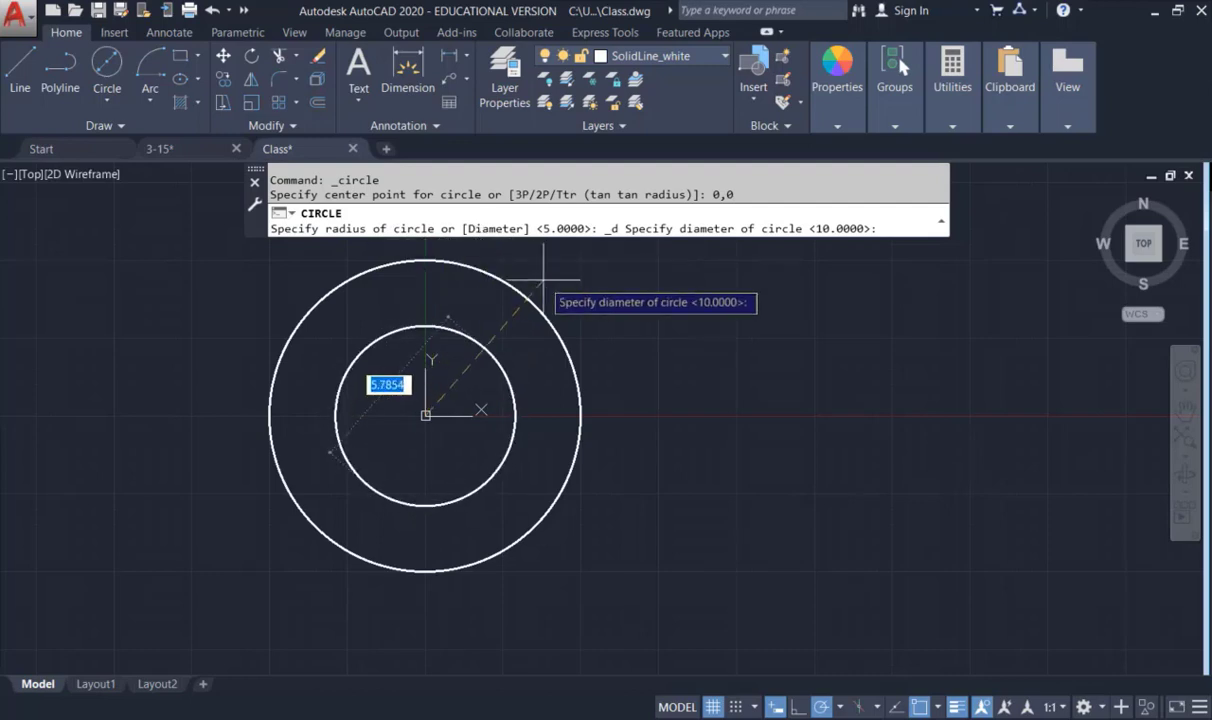
key("Escape")
Step: Draw a circle centred at 0,0 with a diameter of 12, concentric with the existing circle
left_click(108, 97)
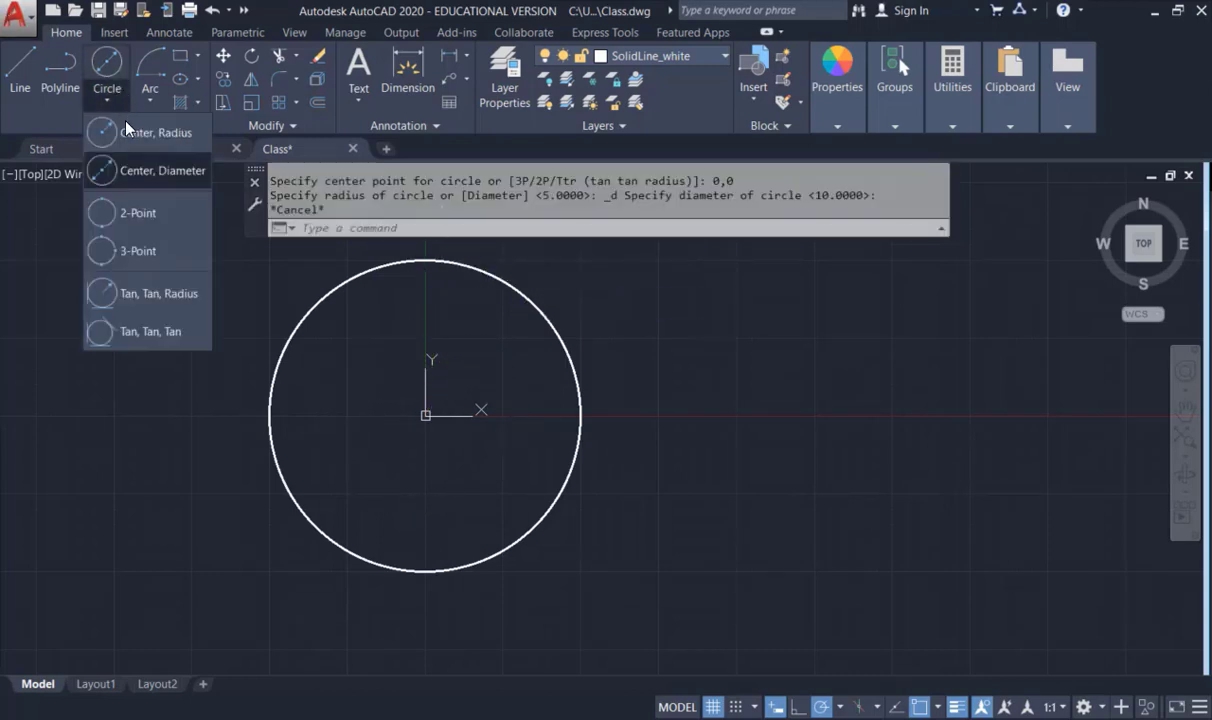
left_click(140, 170)
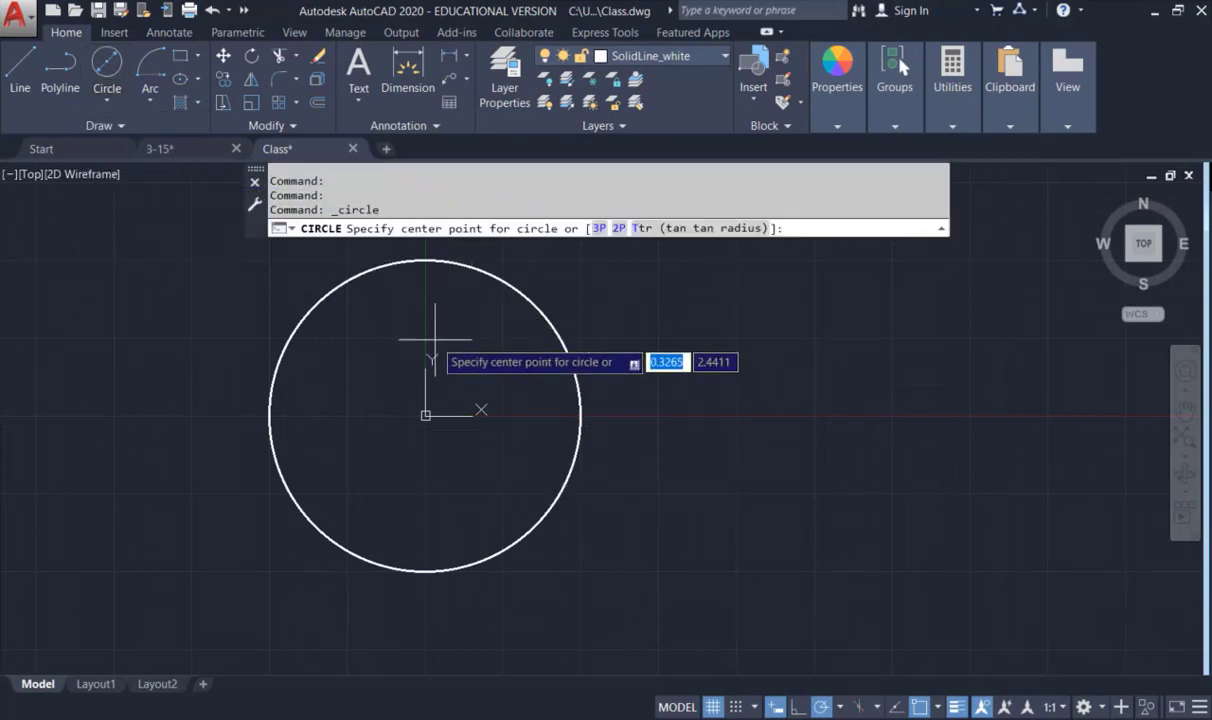
type("0,0")
key("Return")
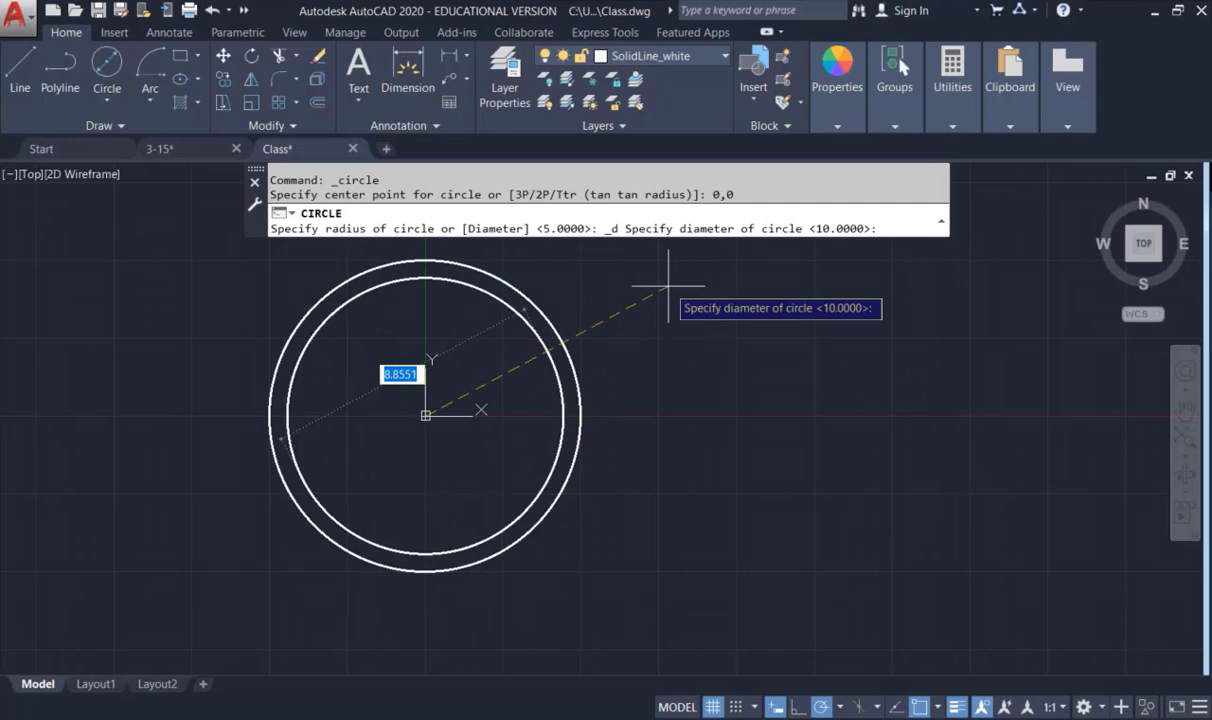
type("12")
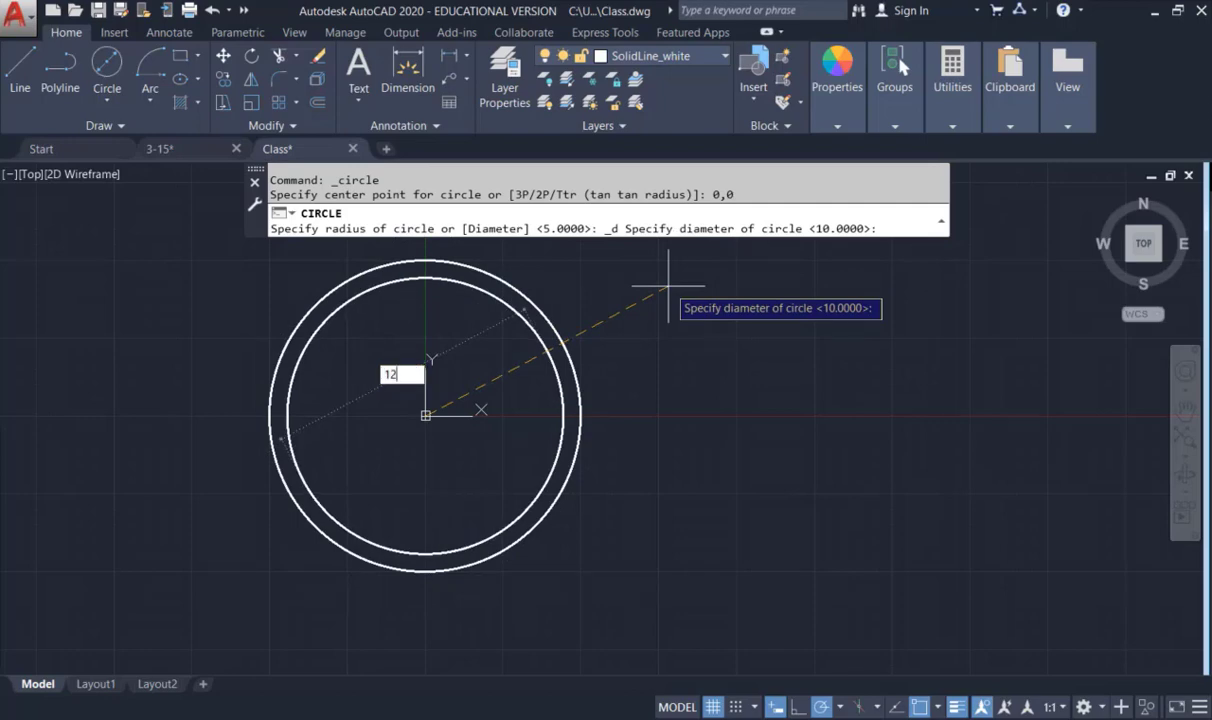
key("Return")
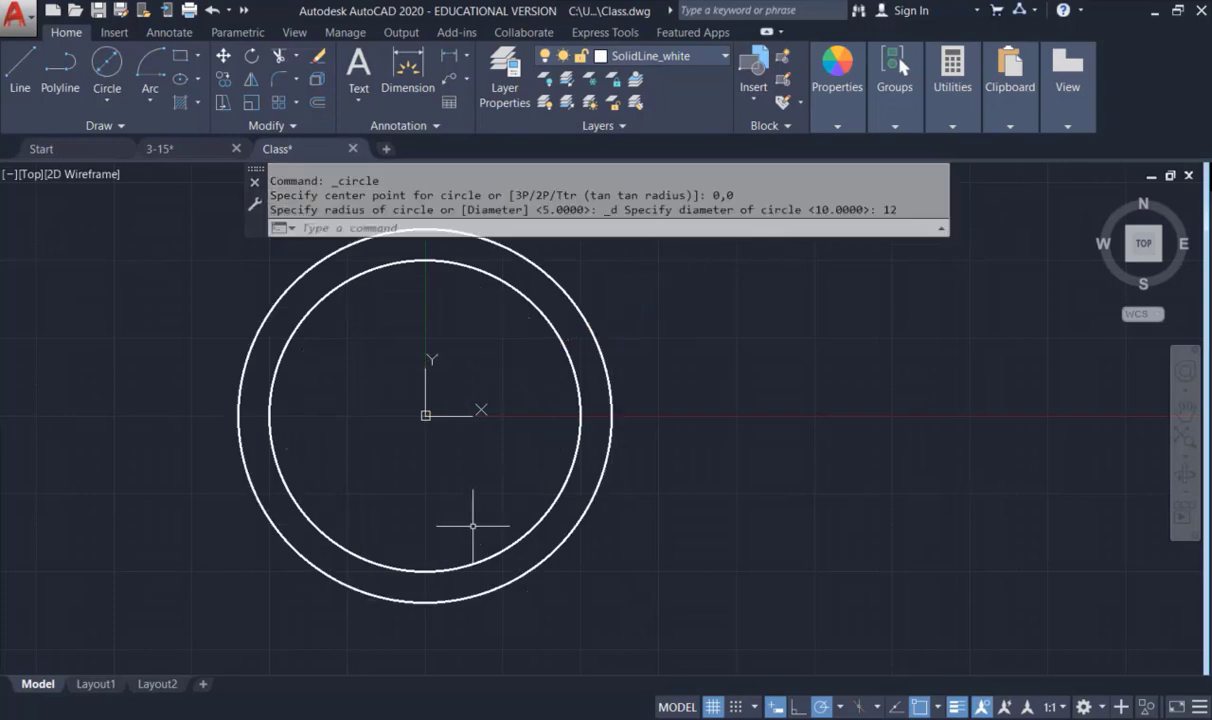
Step: Draw a separate smaller circle, about 5 units in diameter, to the right of the two concentric circles
scroll(670, 470, "down", 2)
mouse_move(660, 428)
middle_mouse_down()
mouse_move(409, 390)
mouse_move(424, 395)
middle_mouse_up()
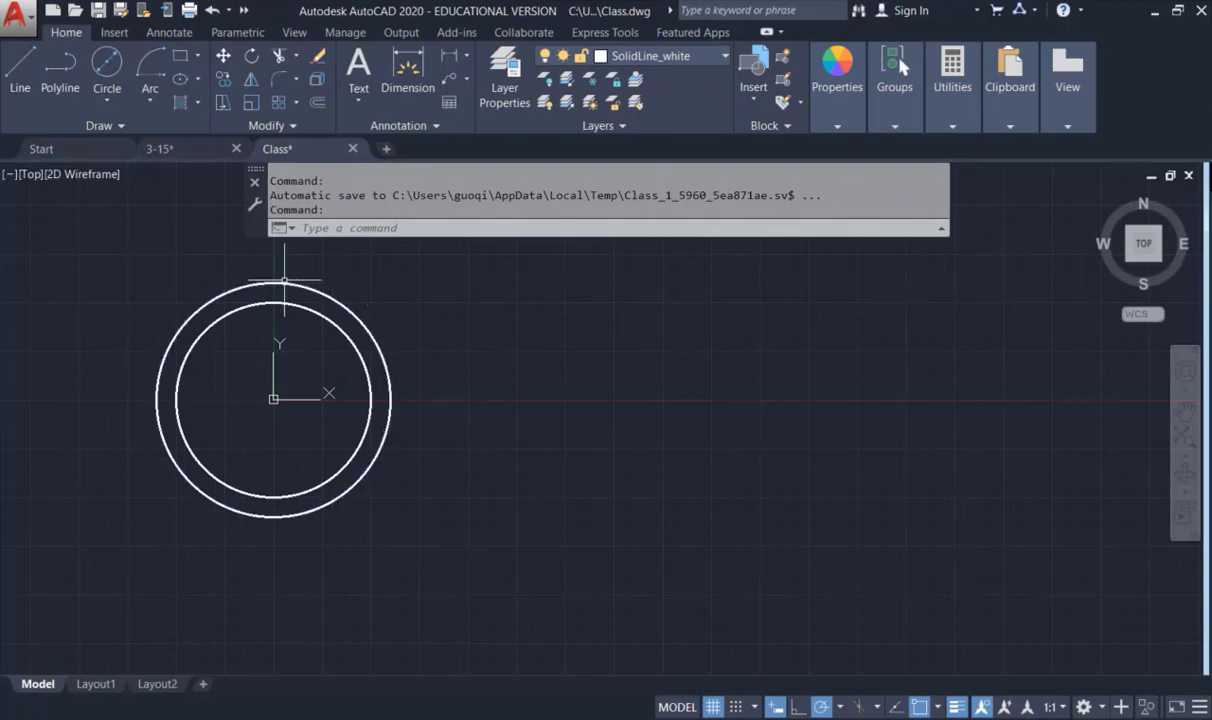
left_click(110, 64)
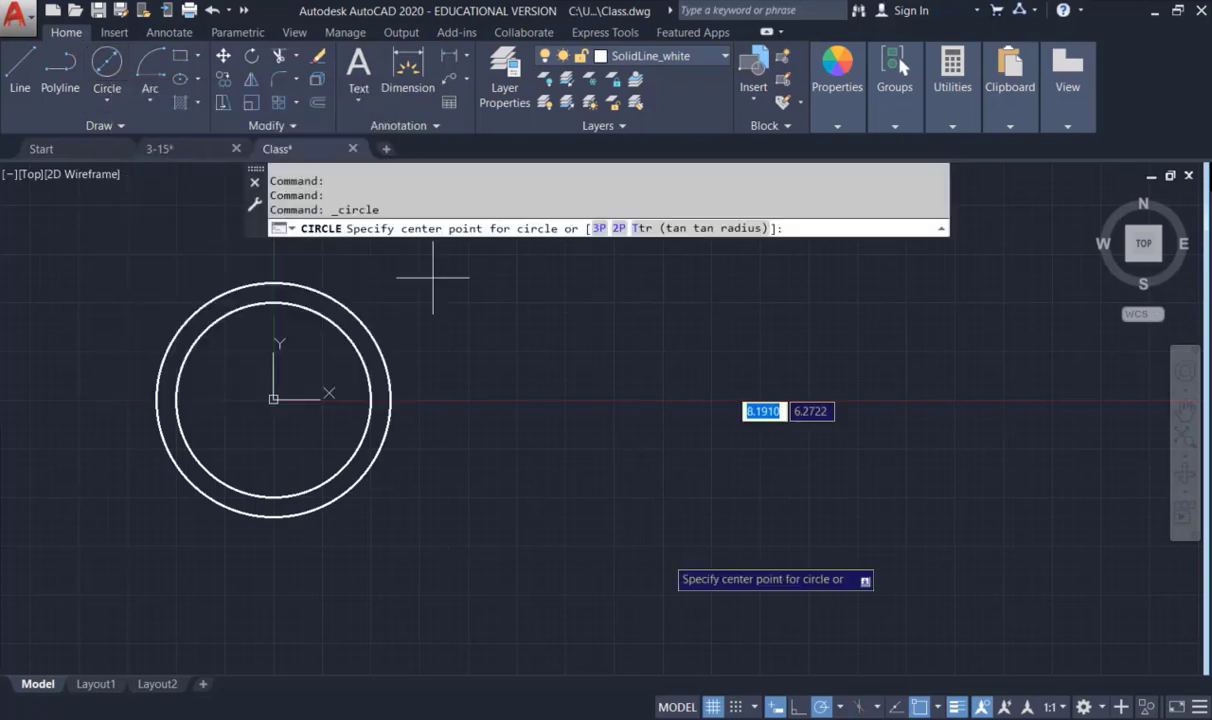
left_click(630, 393)
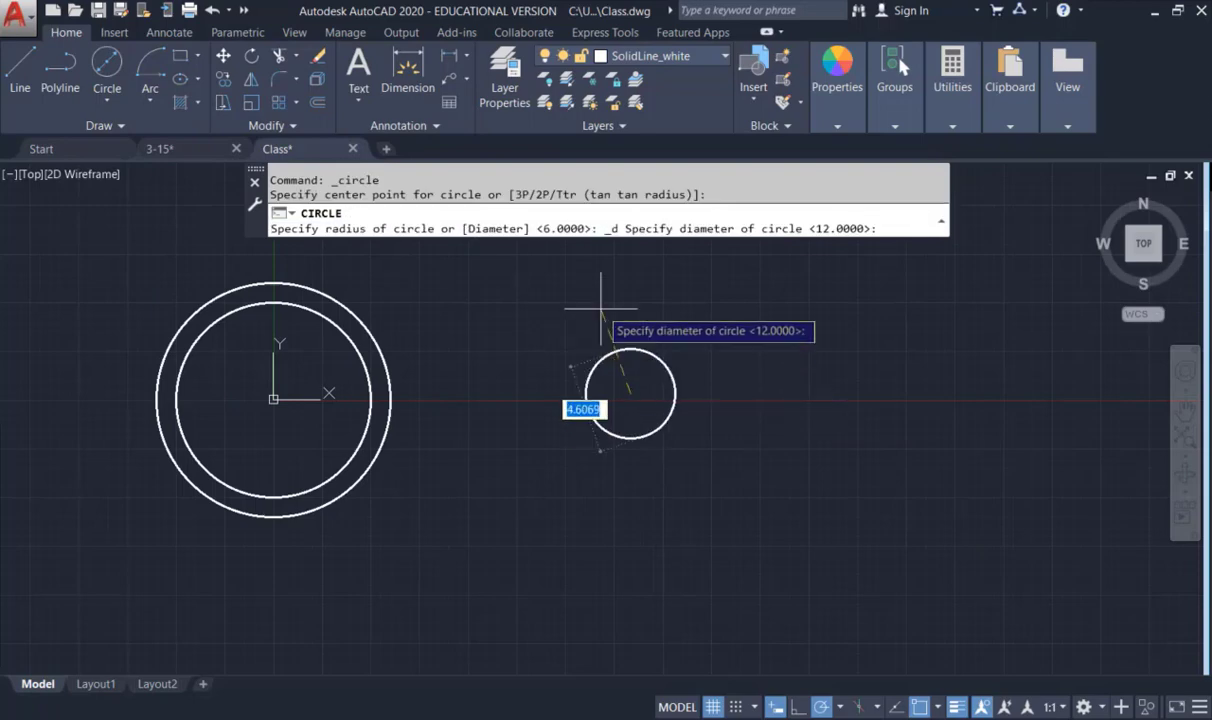
left_click(598, 301)
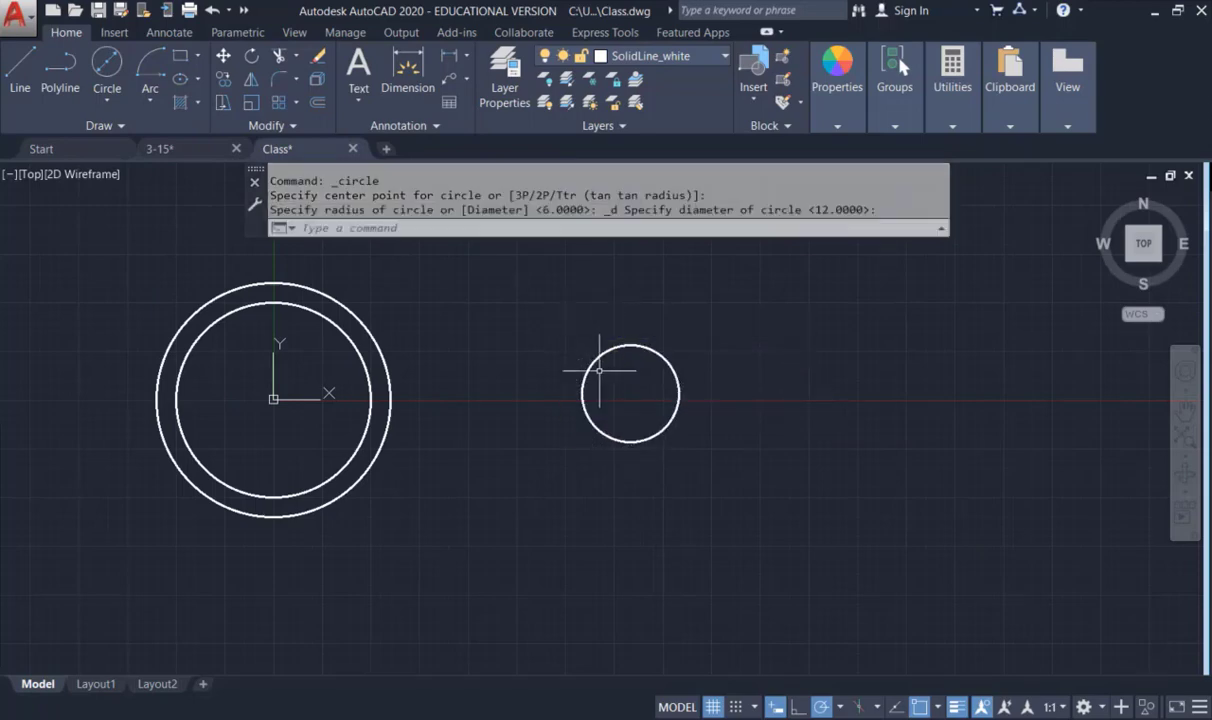
Step: Make CenterLine the current layer and add a center mark to the small separate circle
left_click(723, 58)
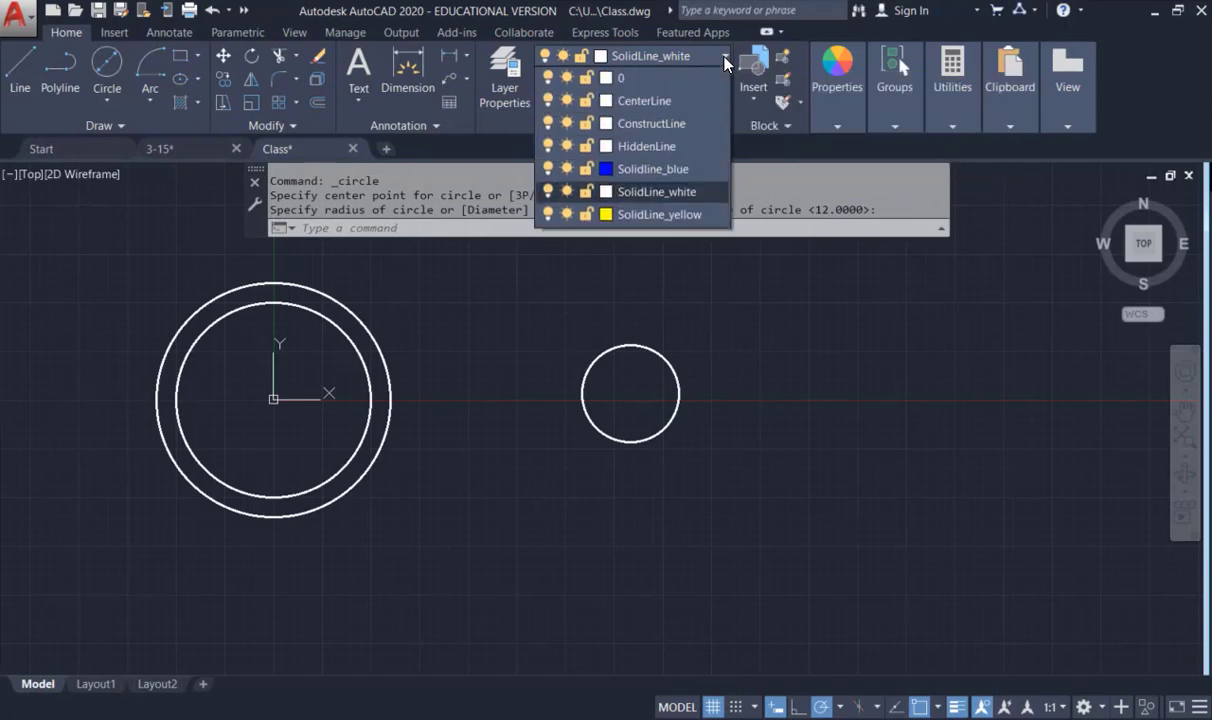
left_click(684, 108)
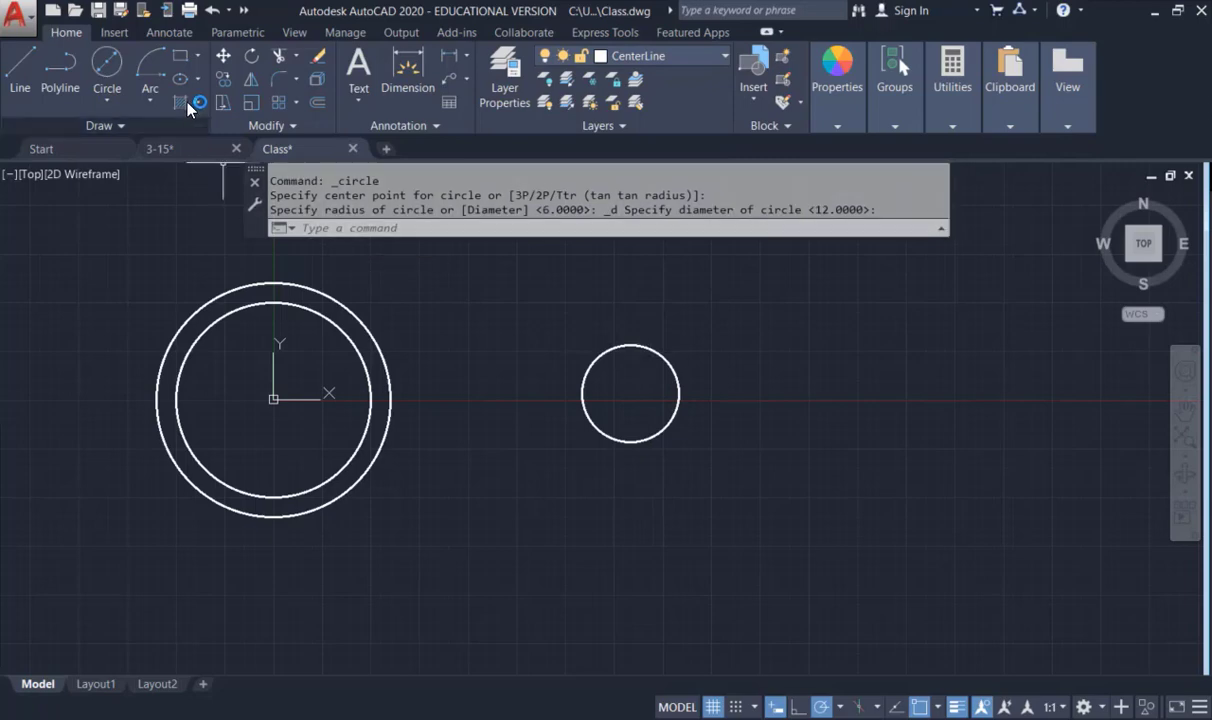
left_click(195, 34)
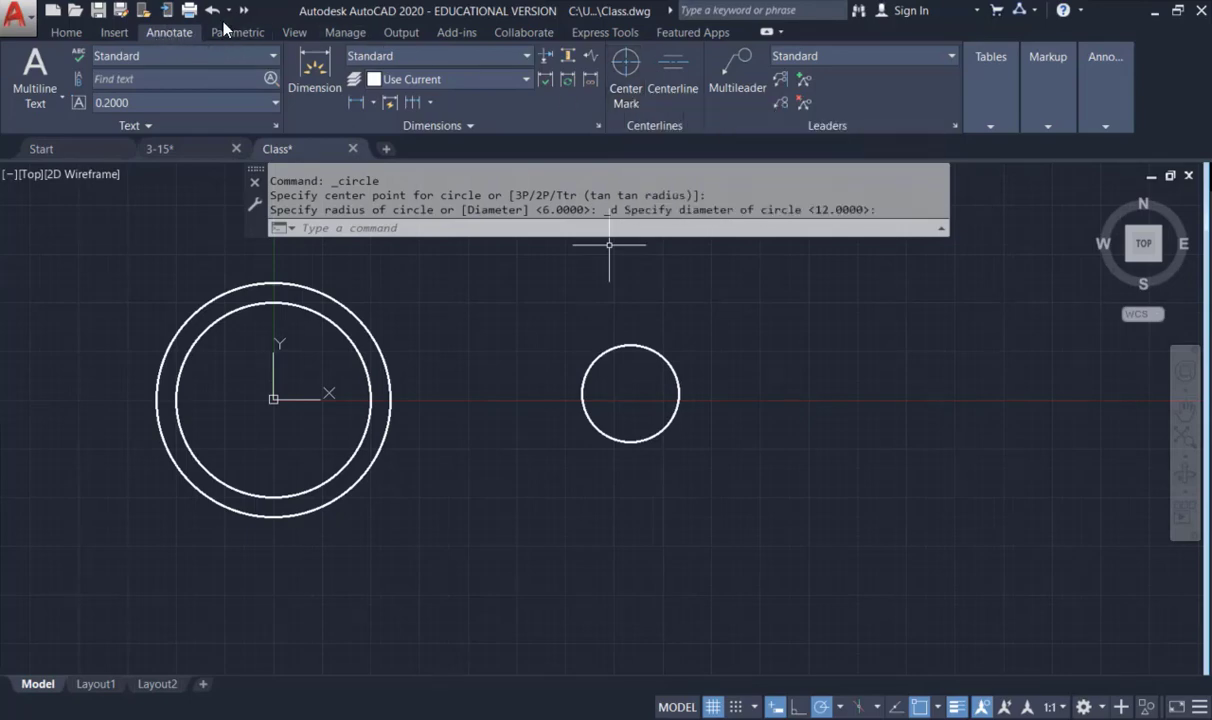
left_click(621, 87)
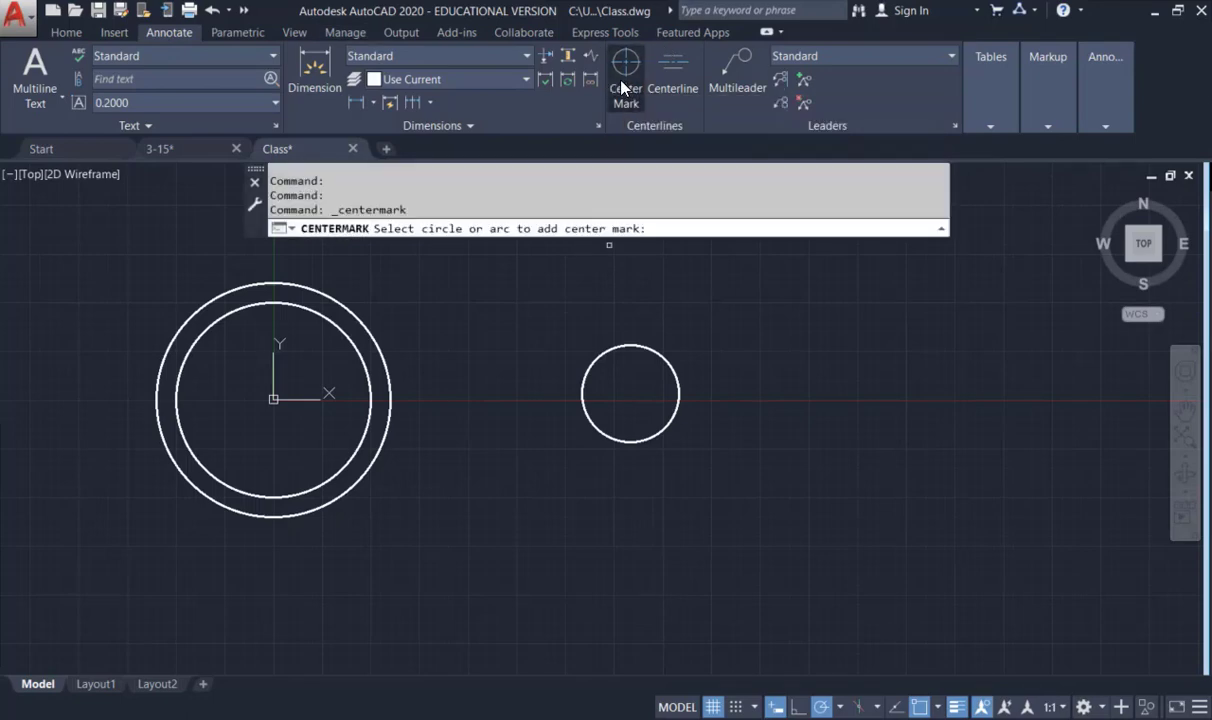
left_click(584, 396)
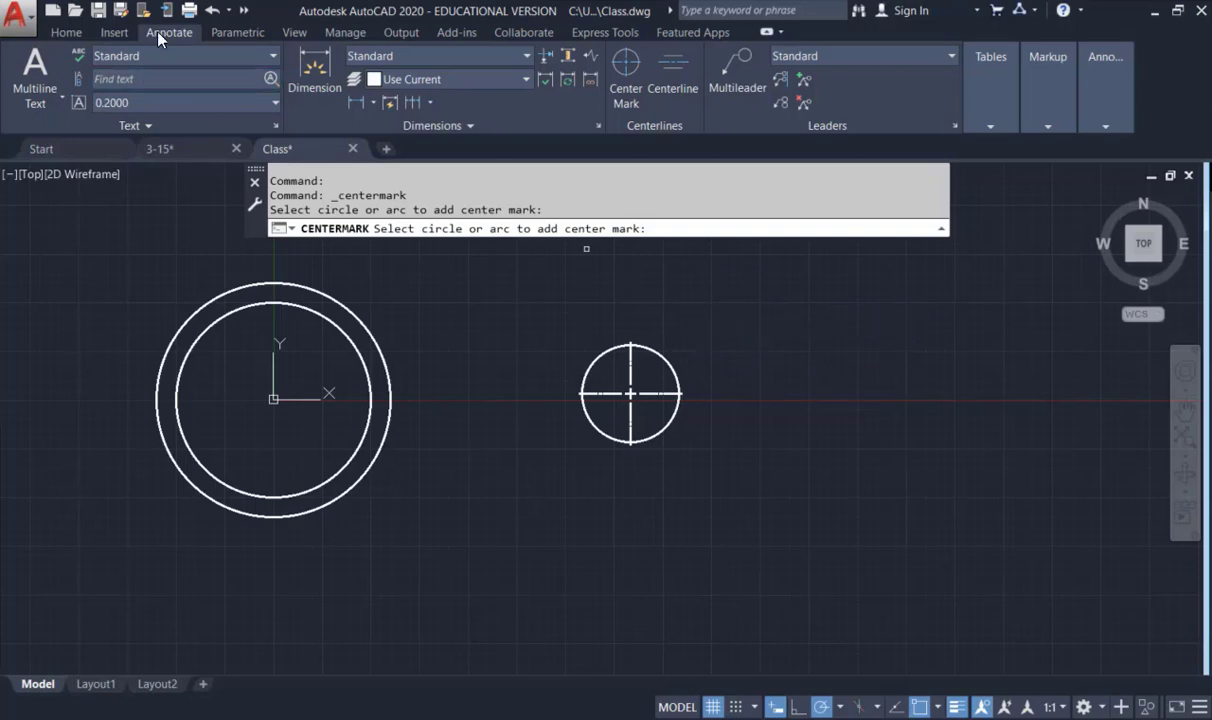
left_click(57, 33)
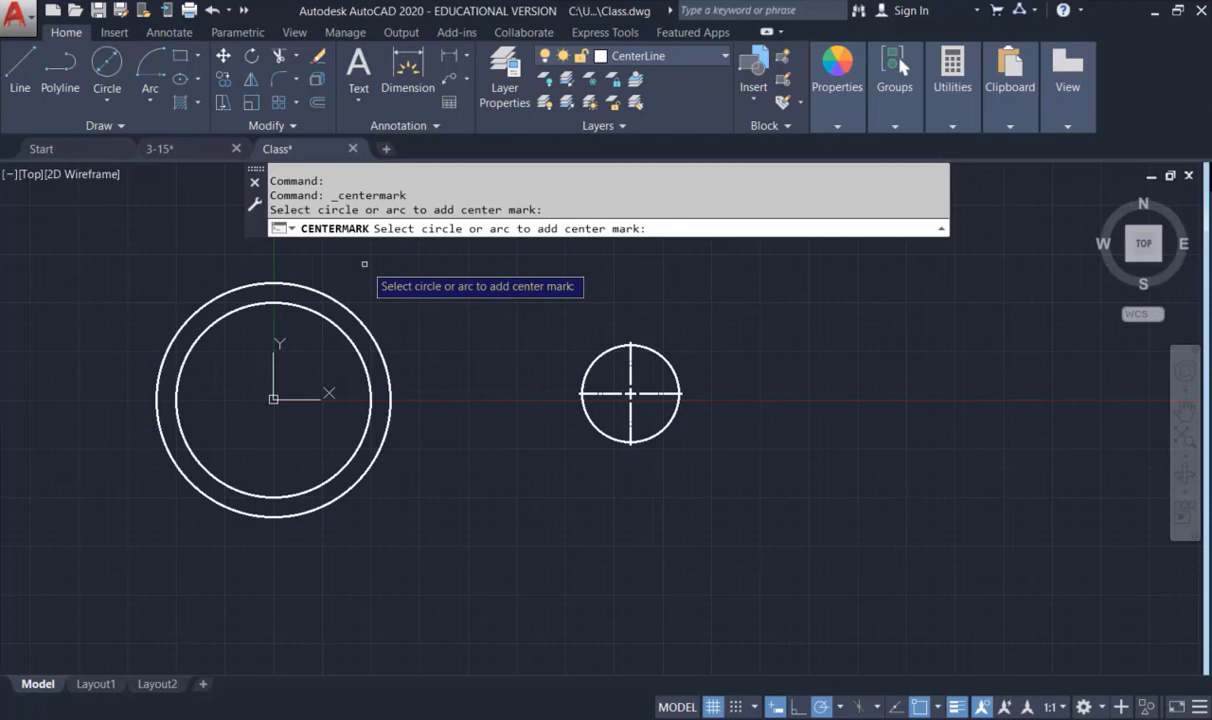
key("Escape")
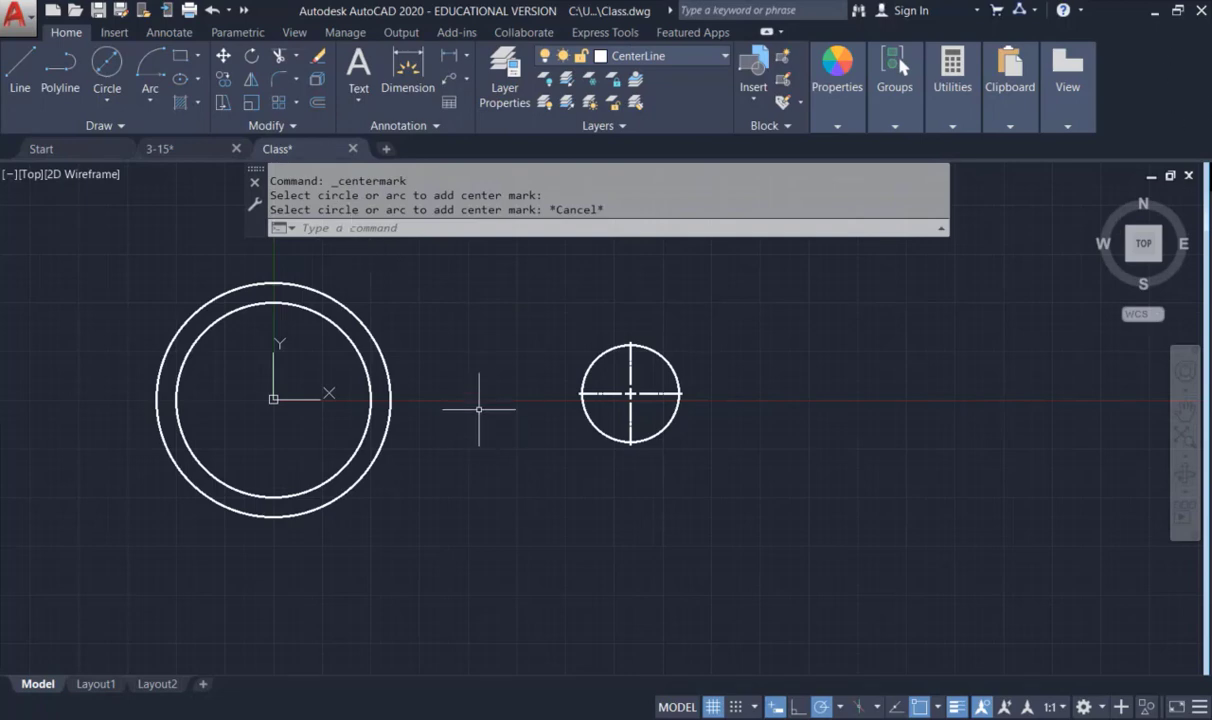
Step: Move the outer concentric circle to the SolidLine_yellow layer
left_click(342, 301)
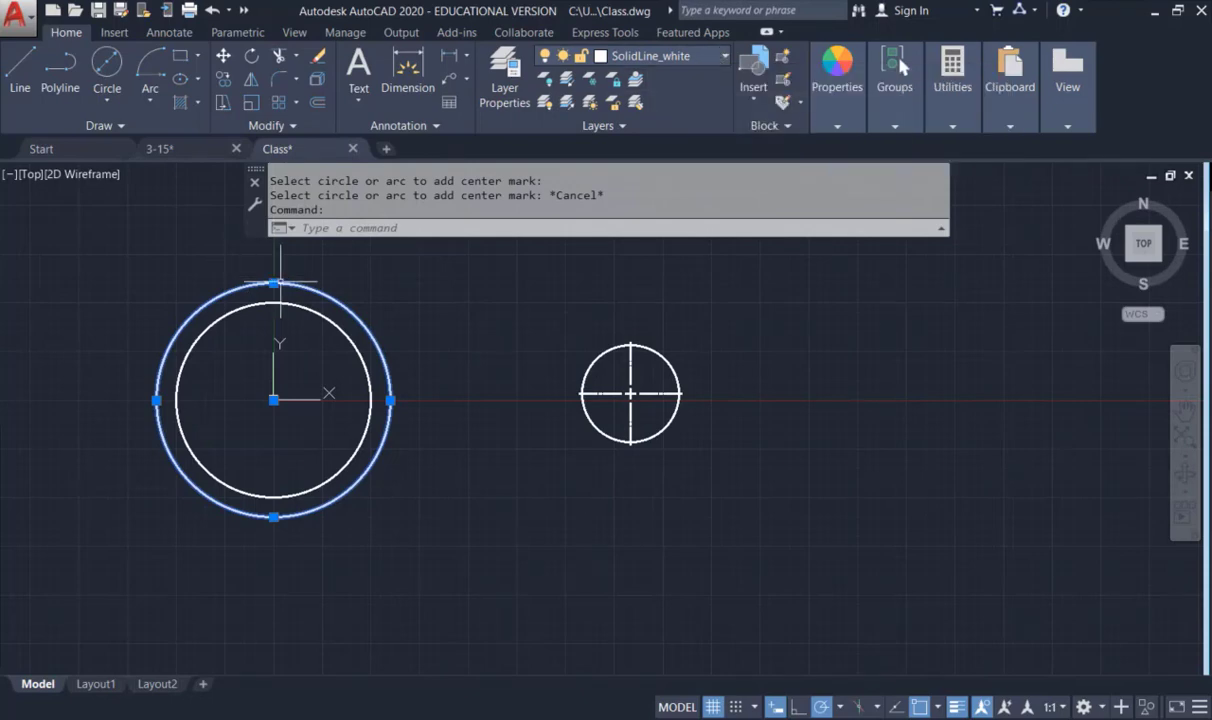
left_click(717, 60)
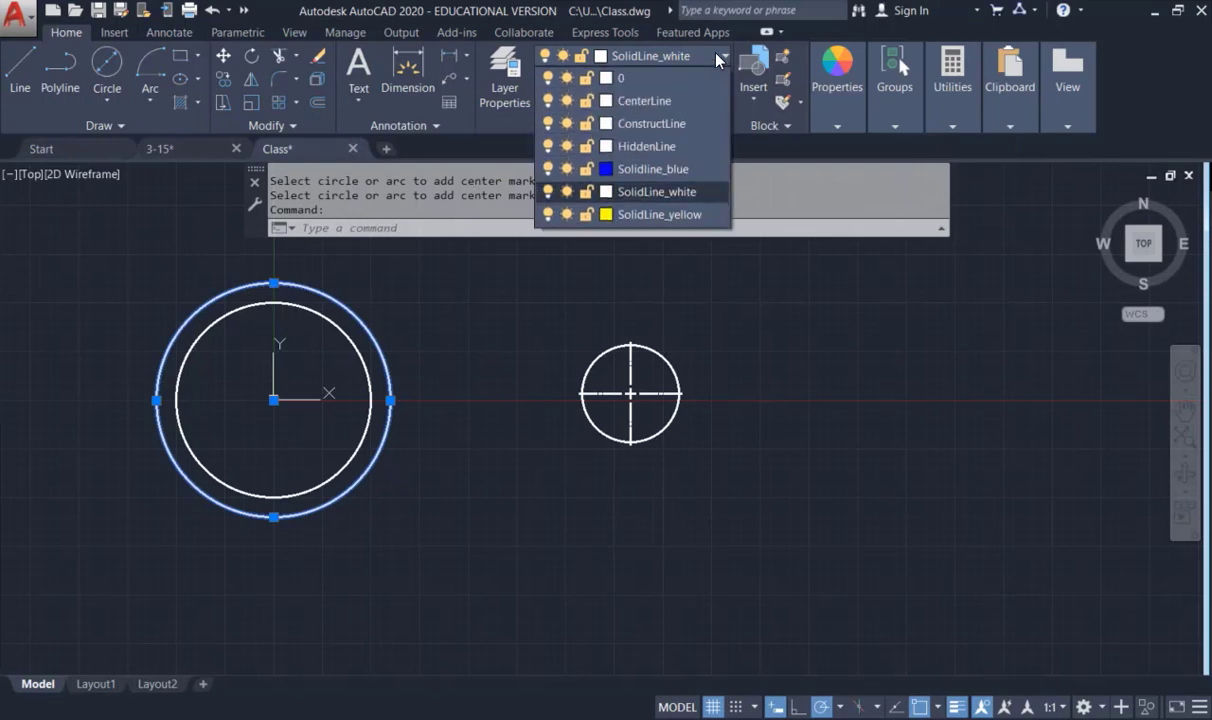
left_click(697, 217)
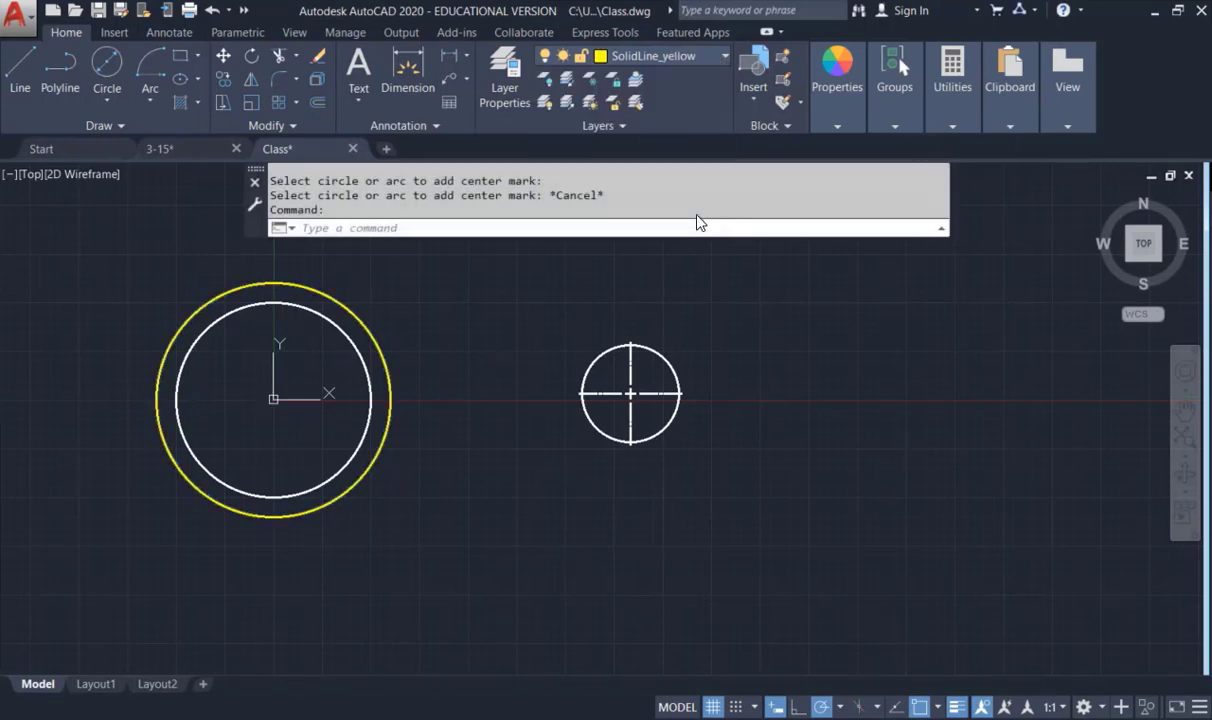
left_click(703, 60)
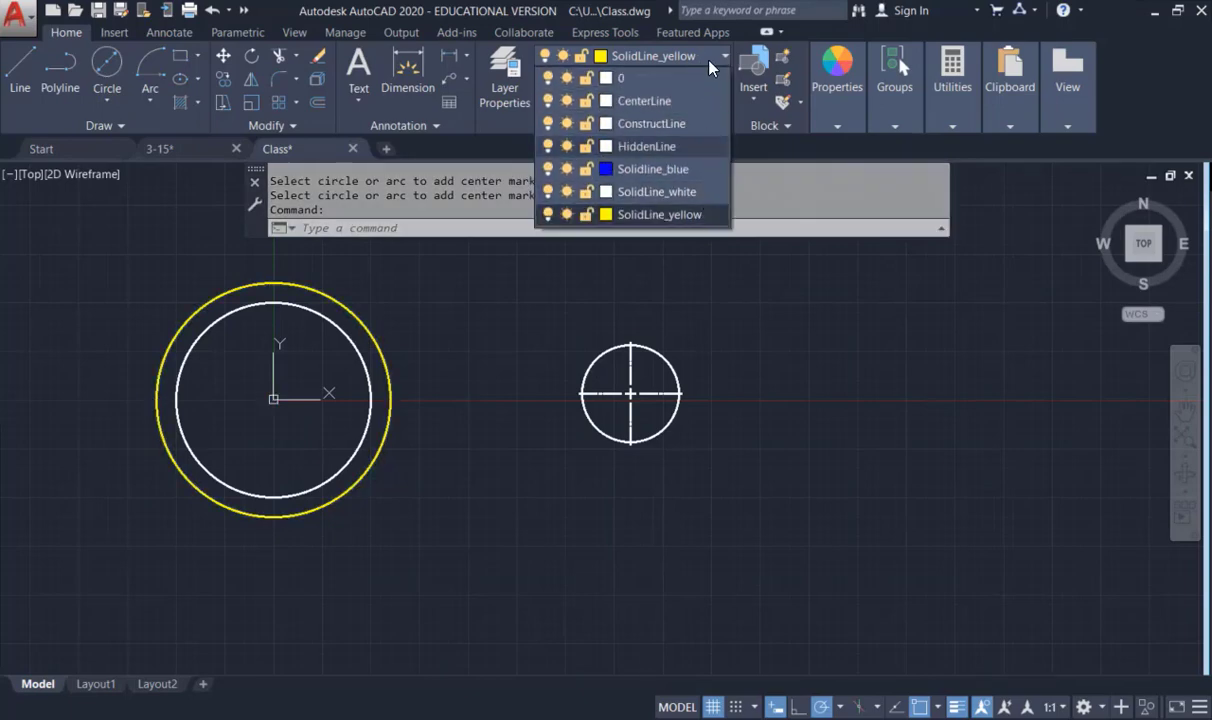
left_click(759, 338)
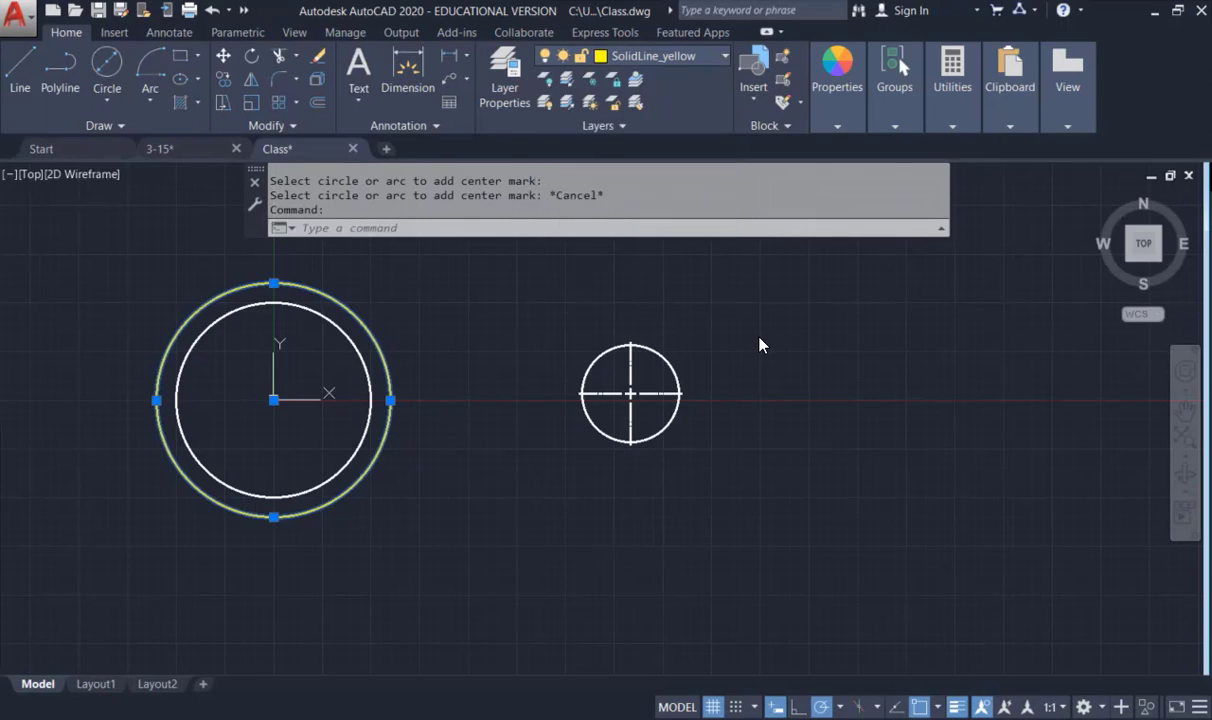
key("Escape")
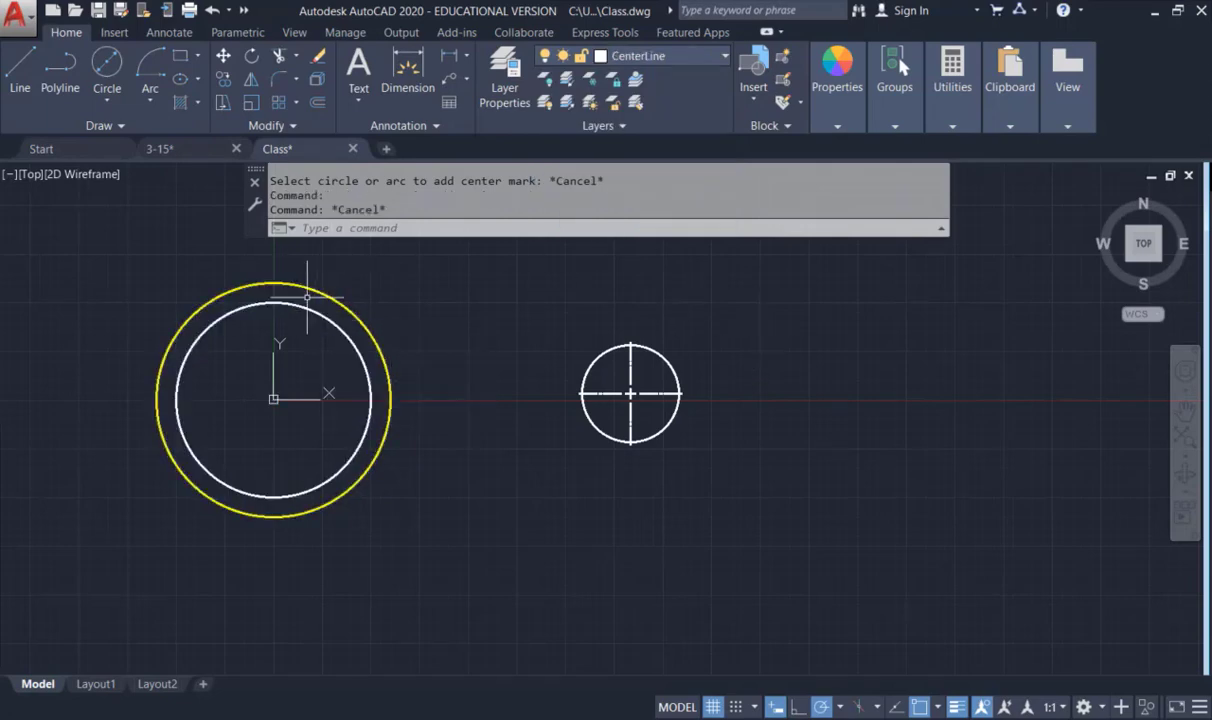
Step: Move the inner concentric circle to the Solidline_blue layer
mouse_move(315, 310)
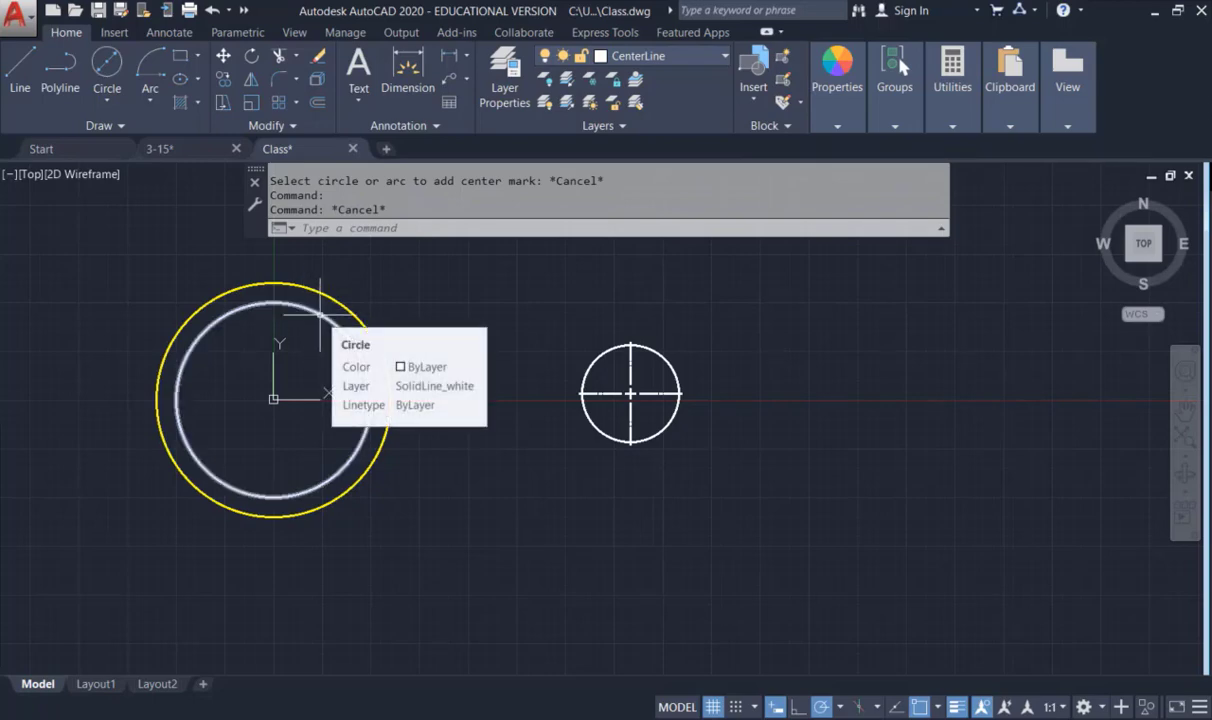
left_click(318, 313)
left_click(715, 56)
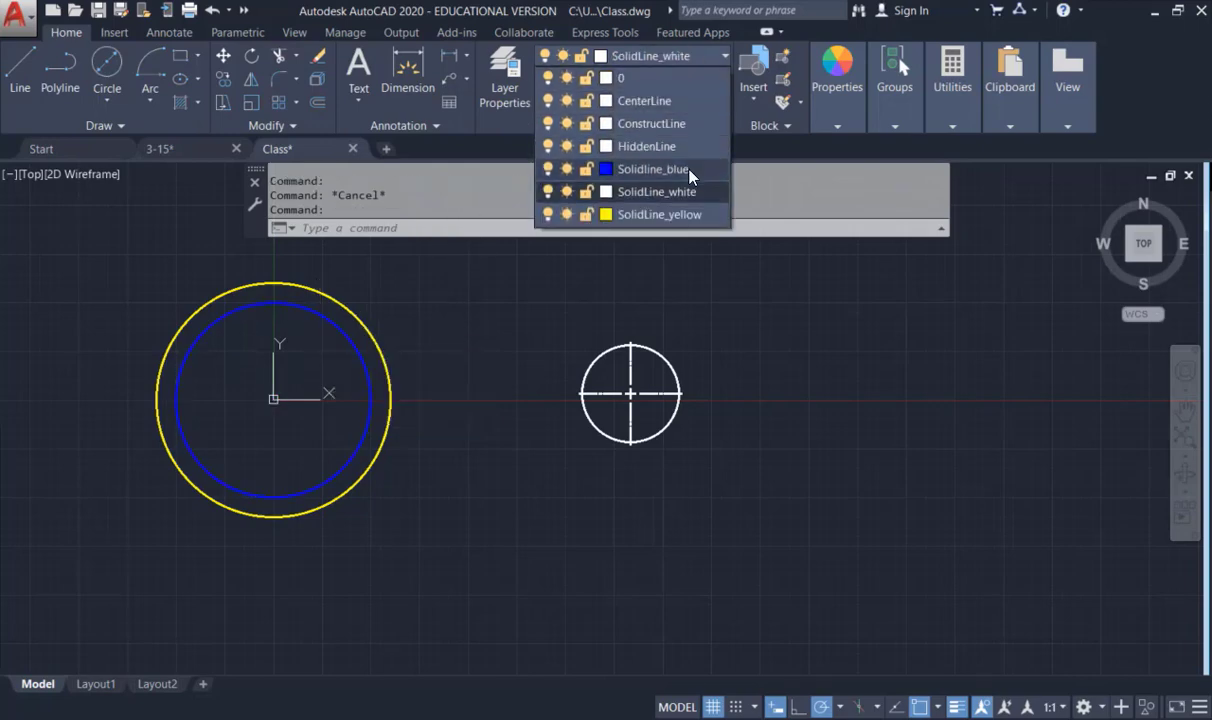
left_click(689, 172)
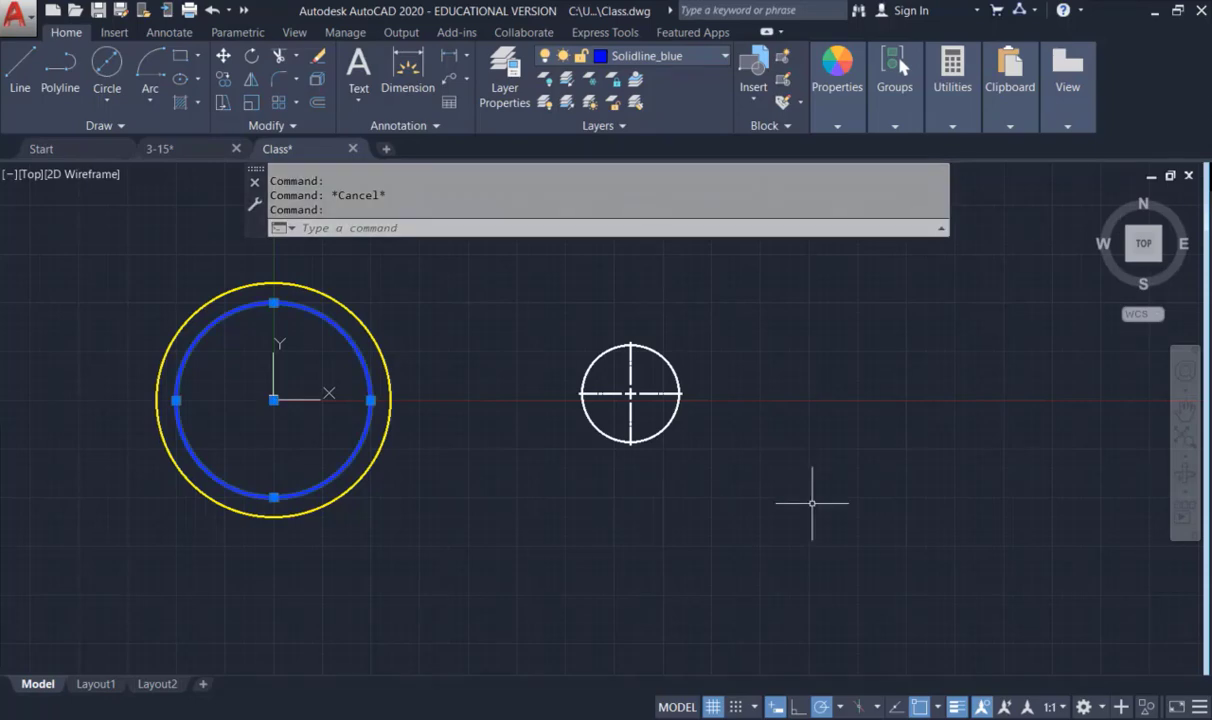
key("Escape")
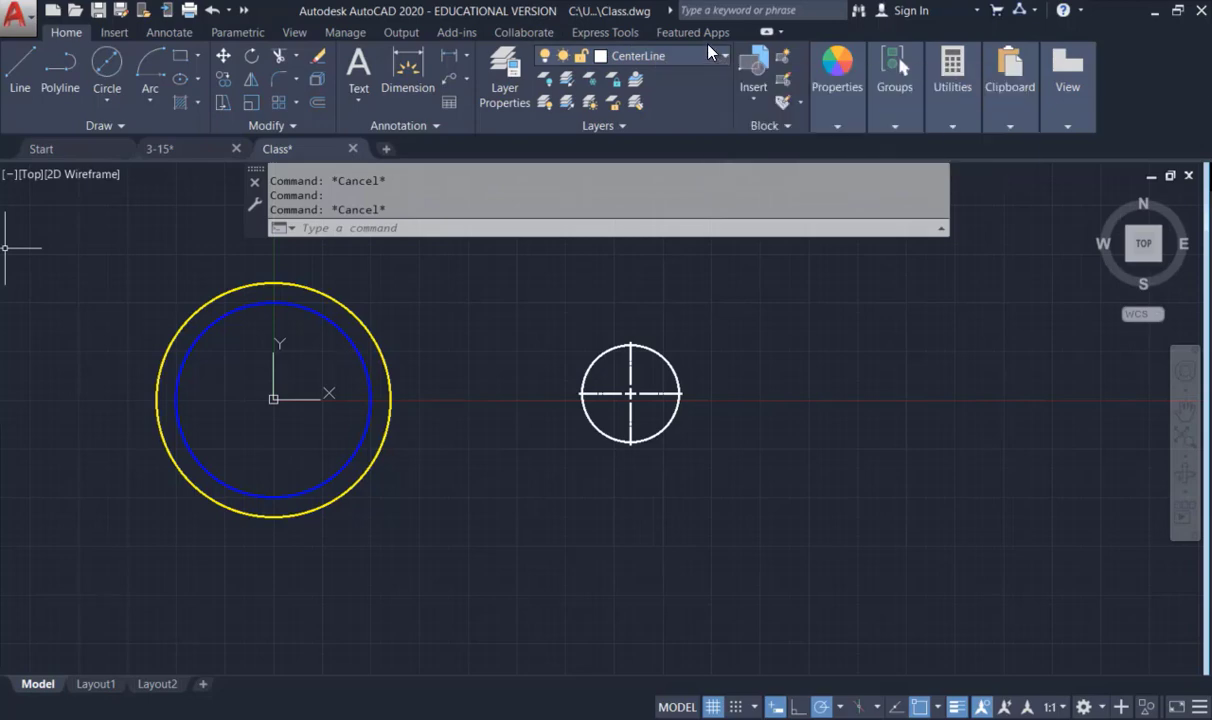
Step: Turn off the SolidLine_yellow and Solidline_blue layers
left_click(724, 62)
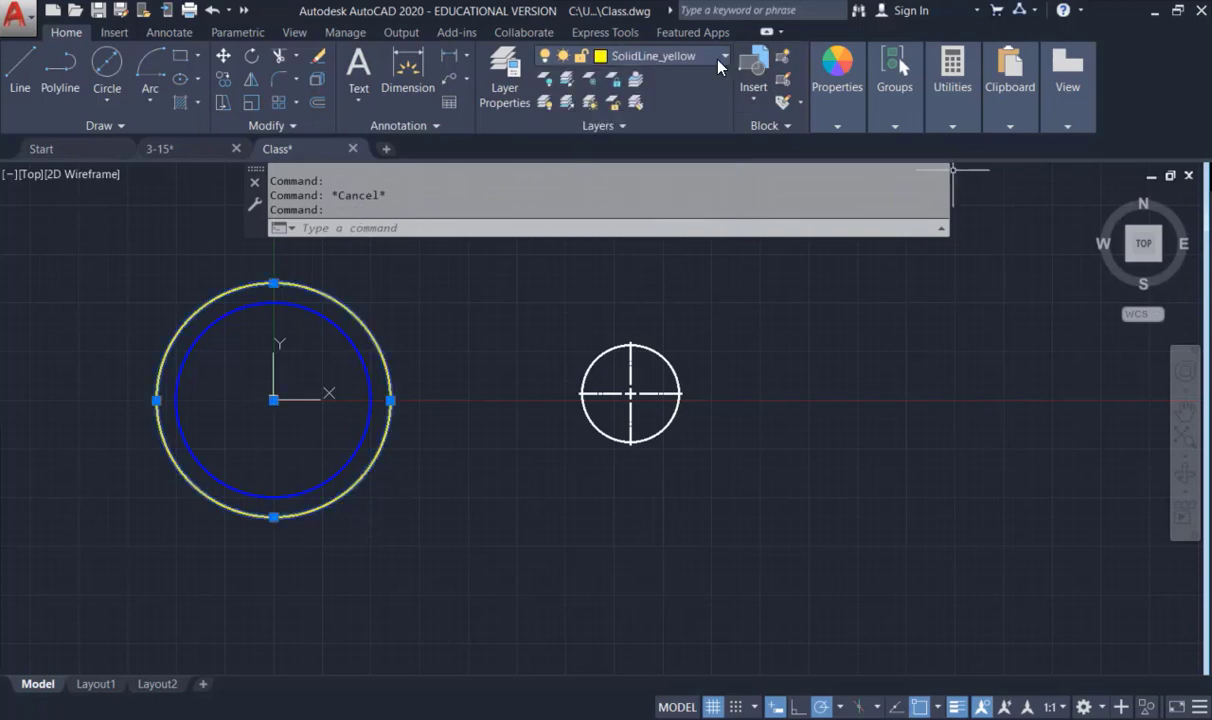
left_click(715, 60)
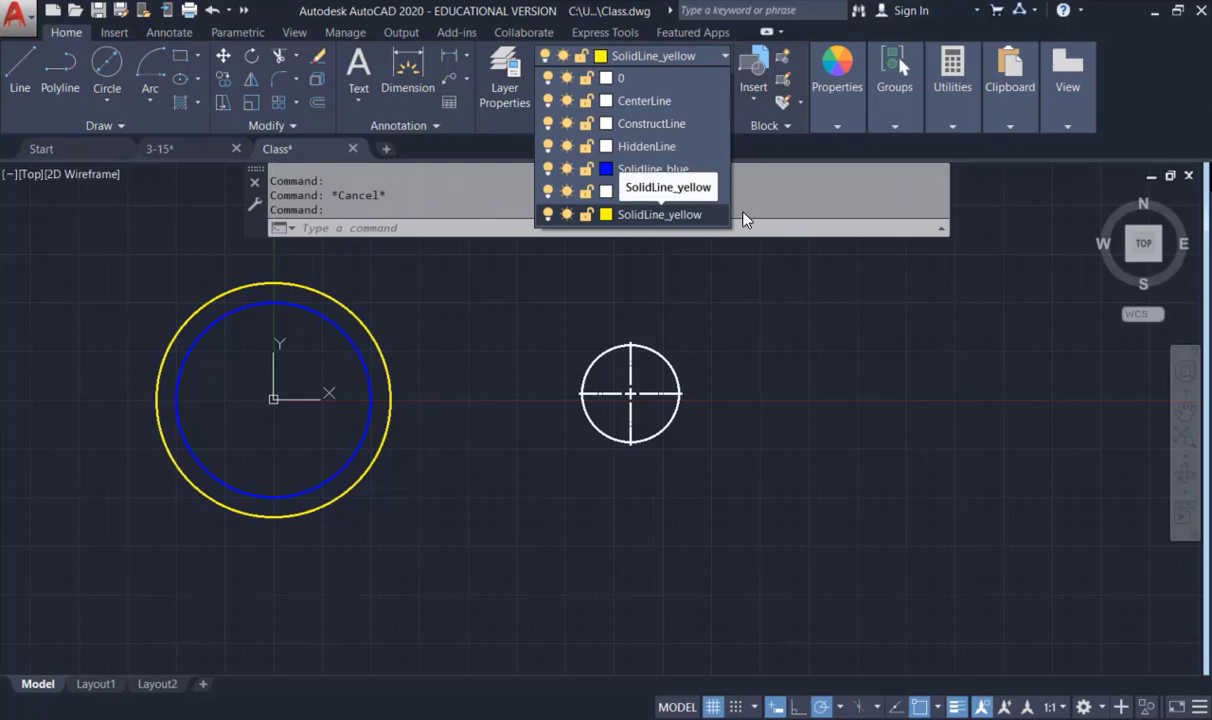
left_click(548, 216)
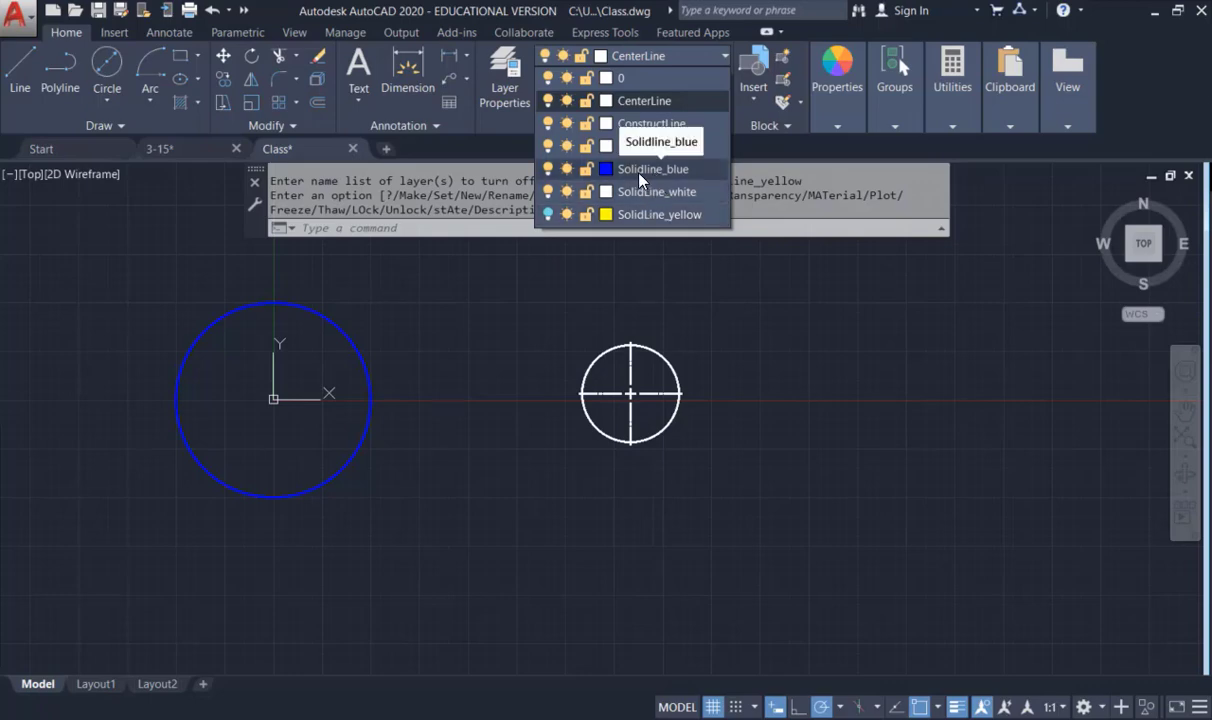
left_click(546, 172)
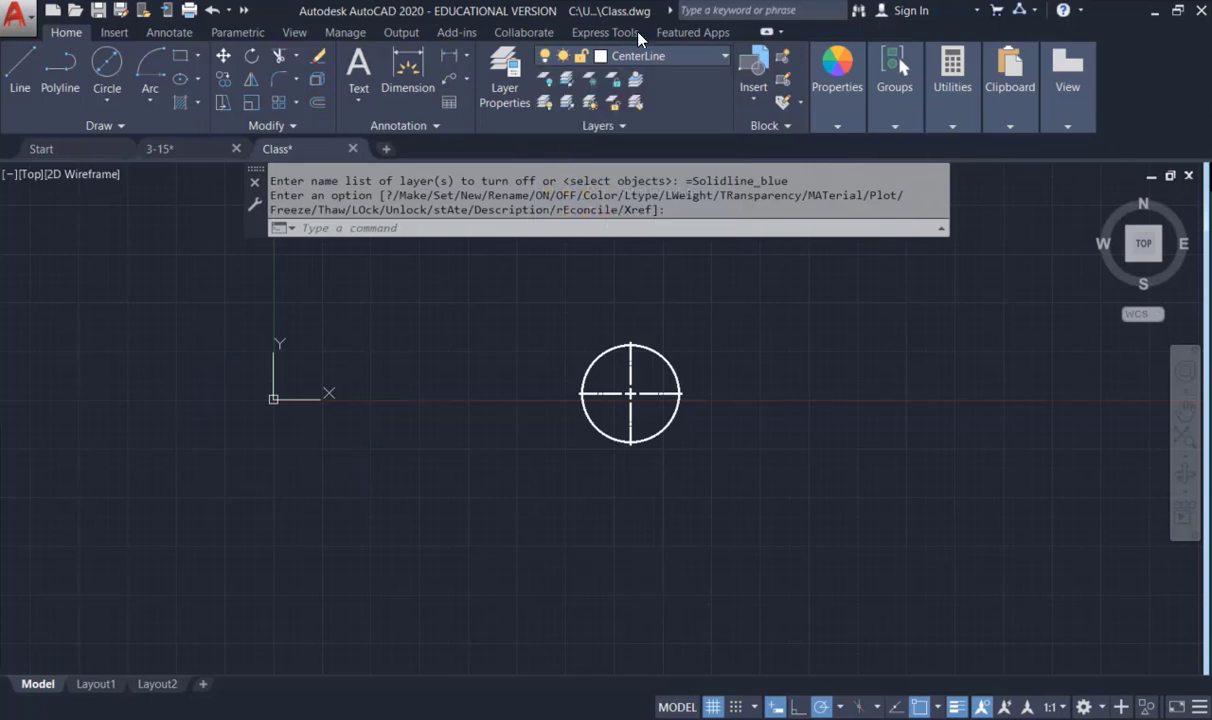
Step: Turn the Solidline_blue and SolidLine_yellow layers back on
left_click(699, 55)
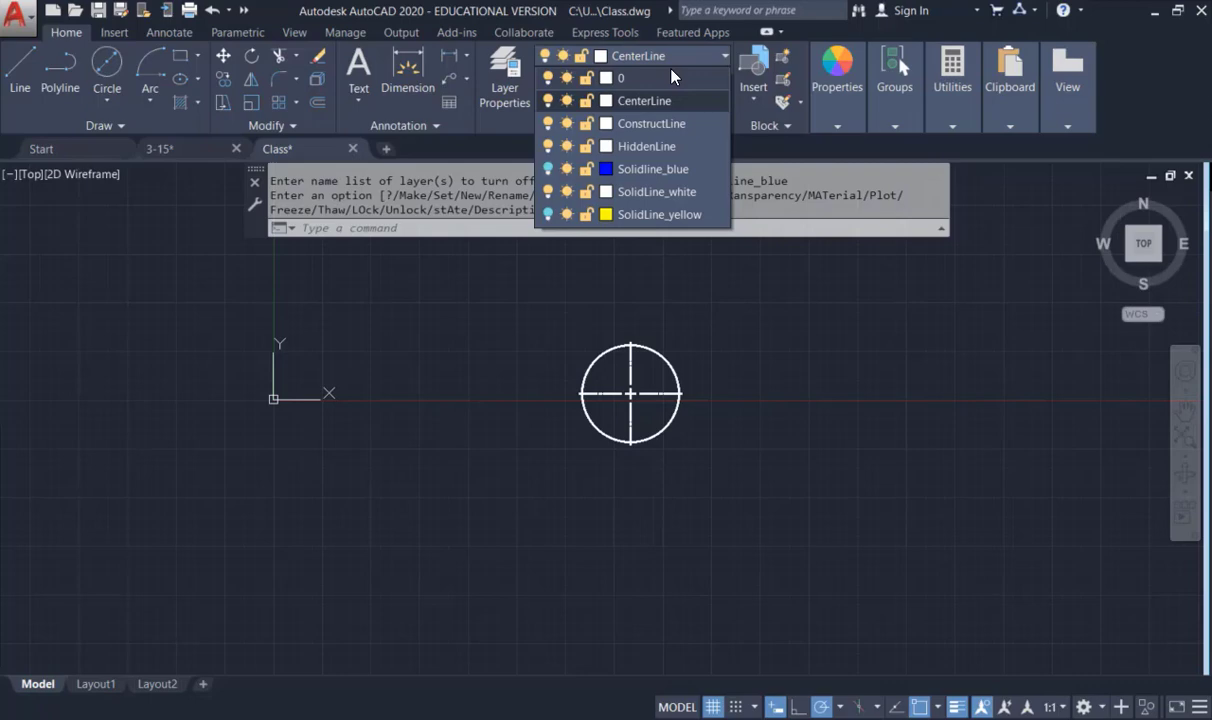
left_click(548, 169)
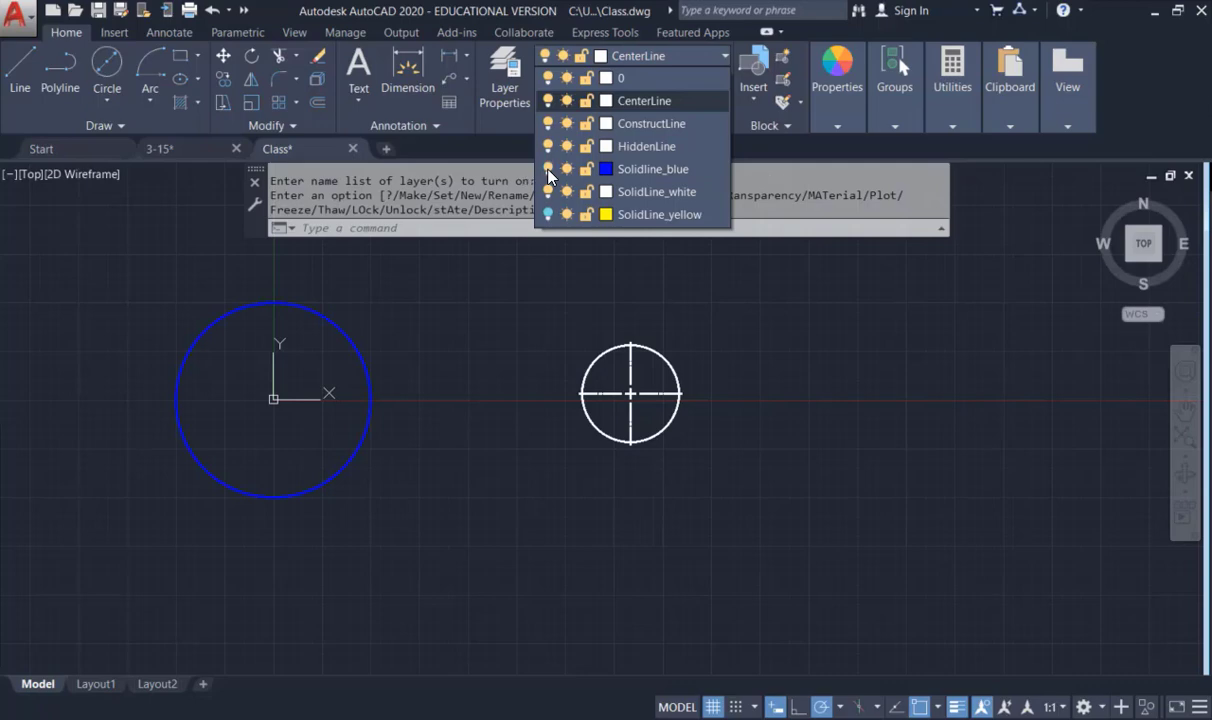
left_click(548, 214)
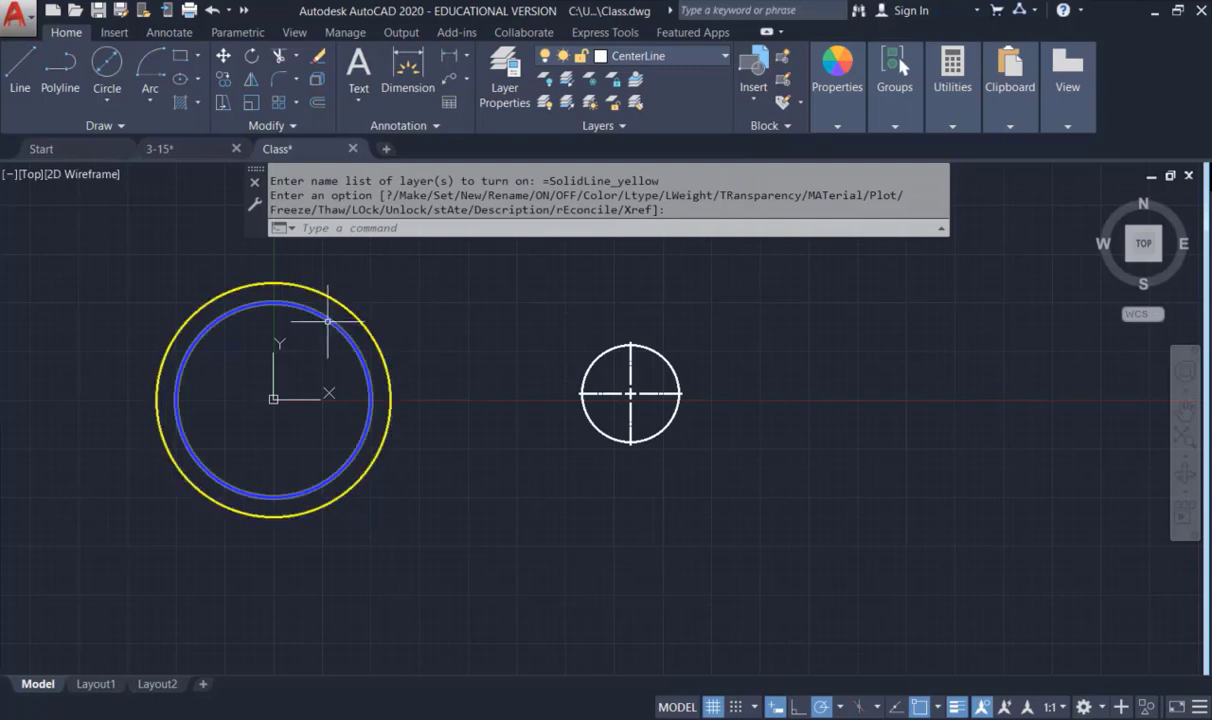
mouse_move(328, 316)
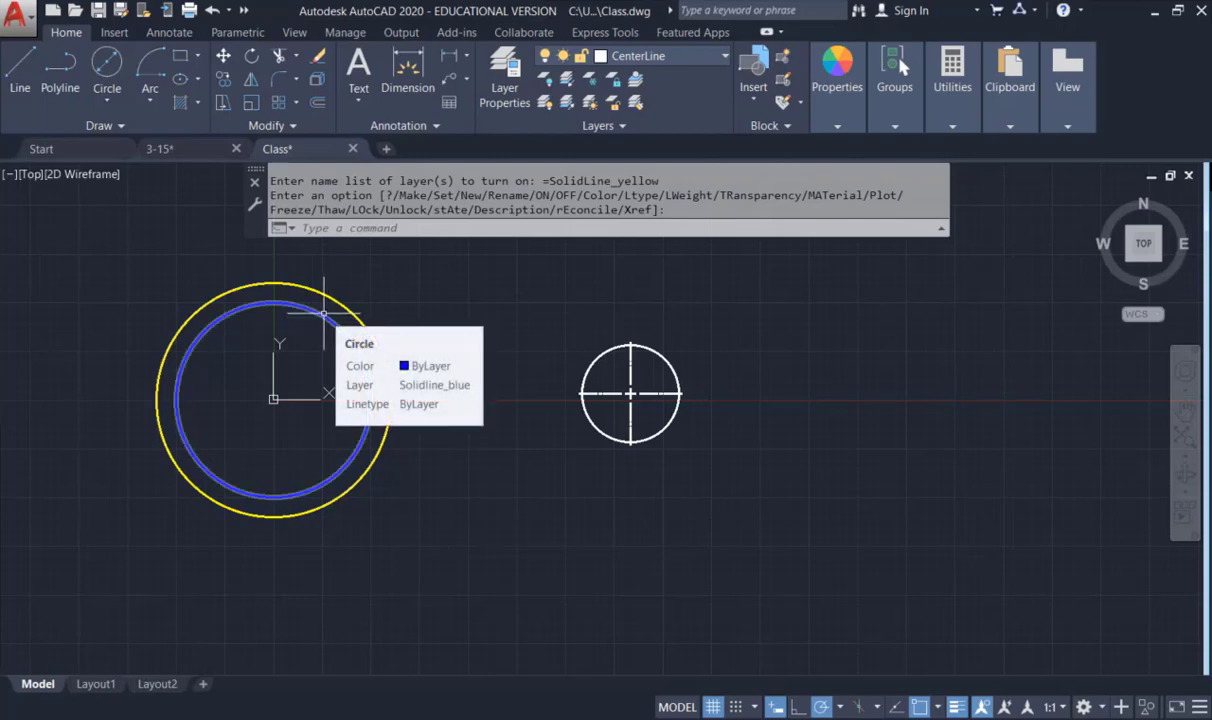
Step: Examine the inner concentric circle's colour options, ByLayer properties and layer assignment
left_click(323, 313)
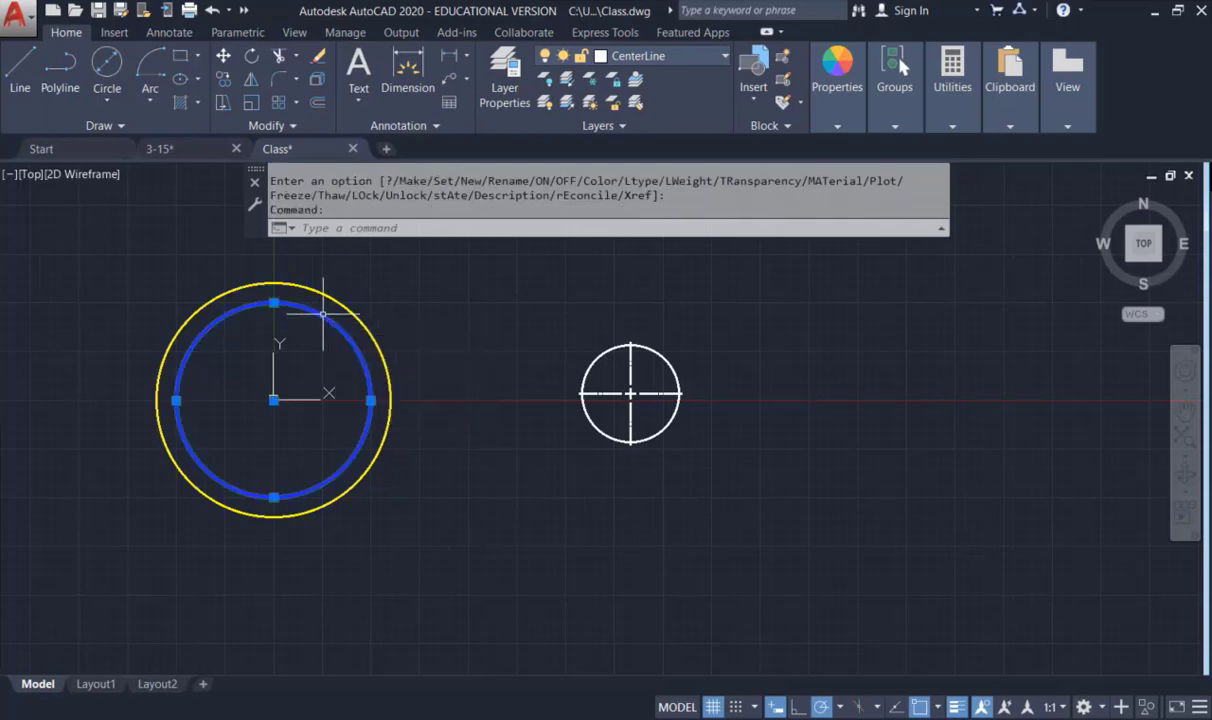
left_click(840, 126)
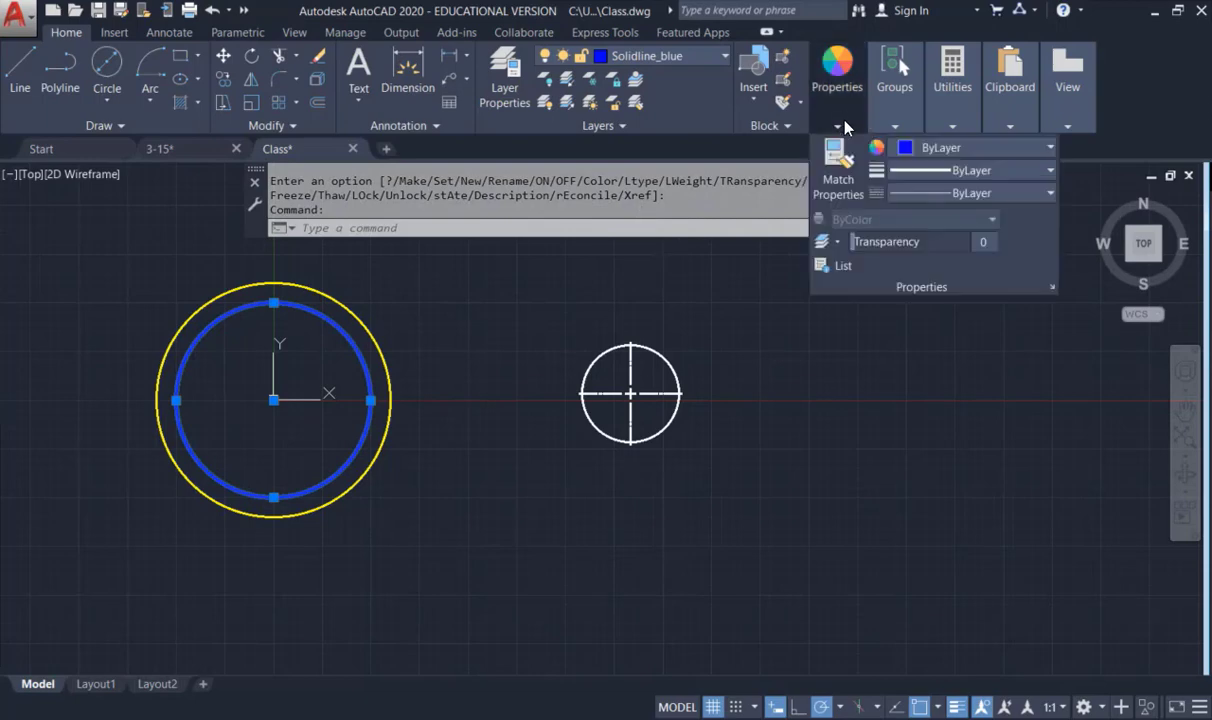
left_click(1017, 149)
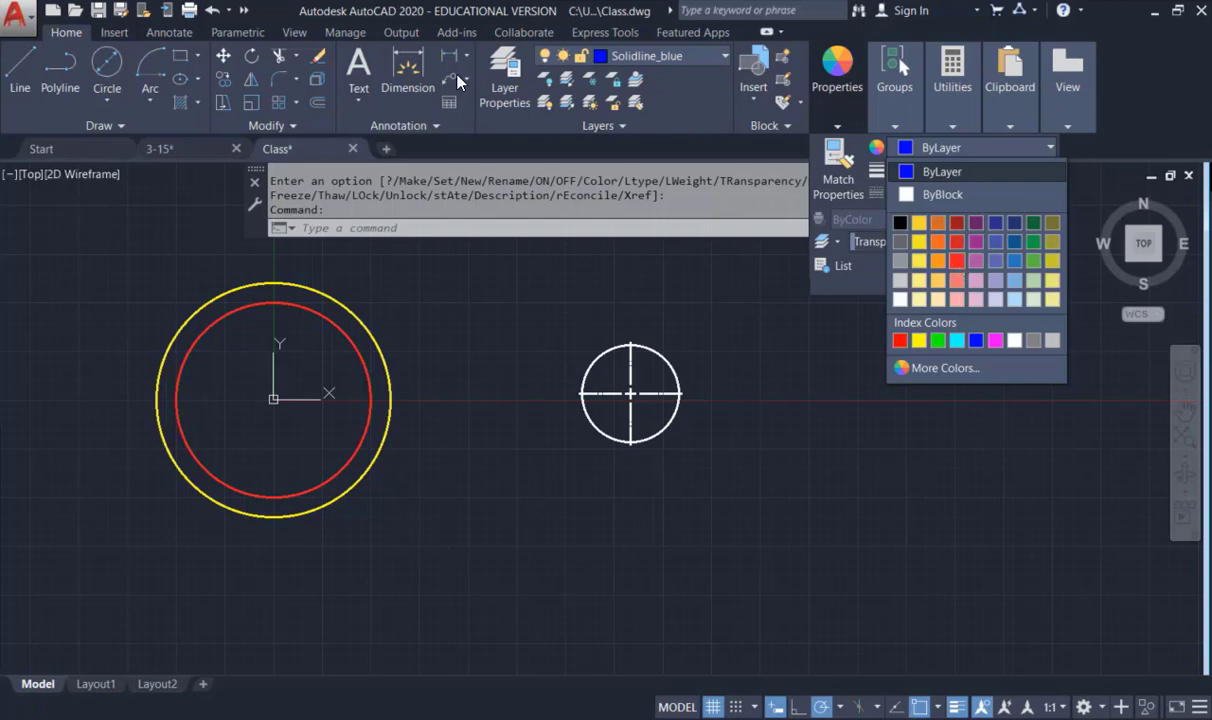
left_click(273, 303)
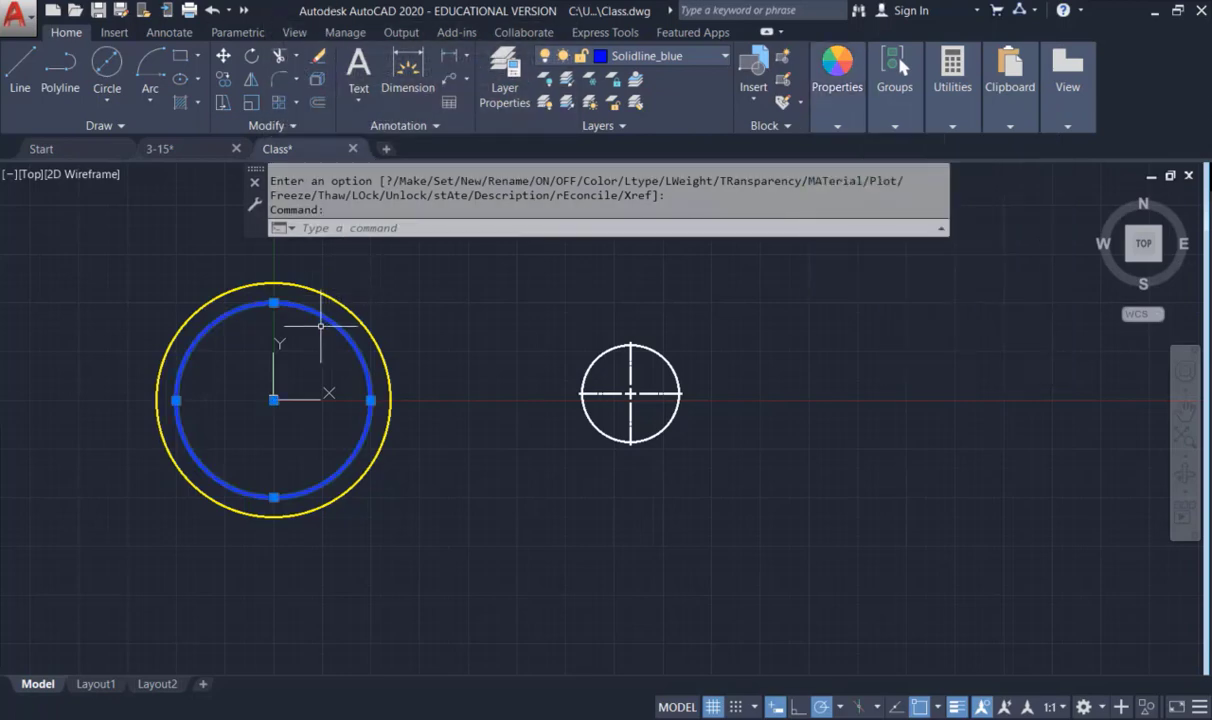
left_click(724, 58)
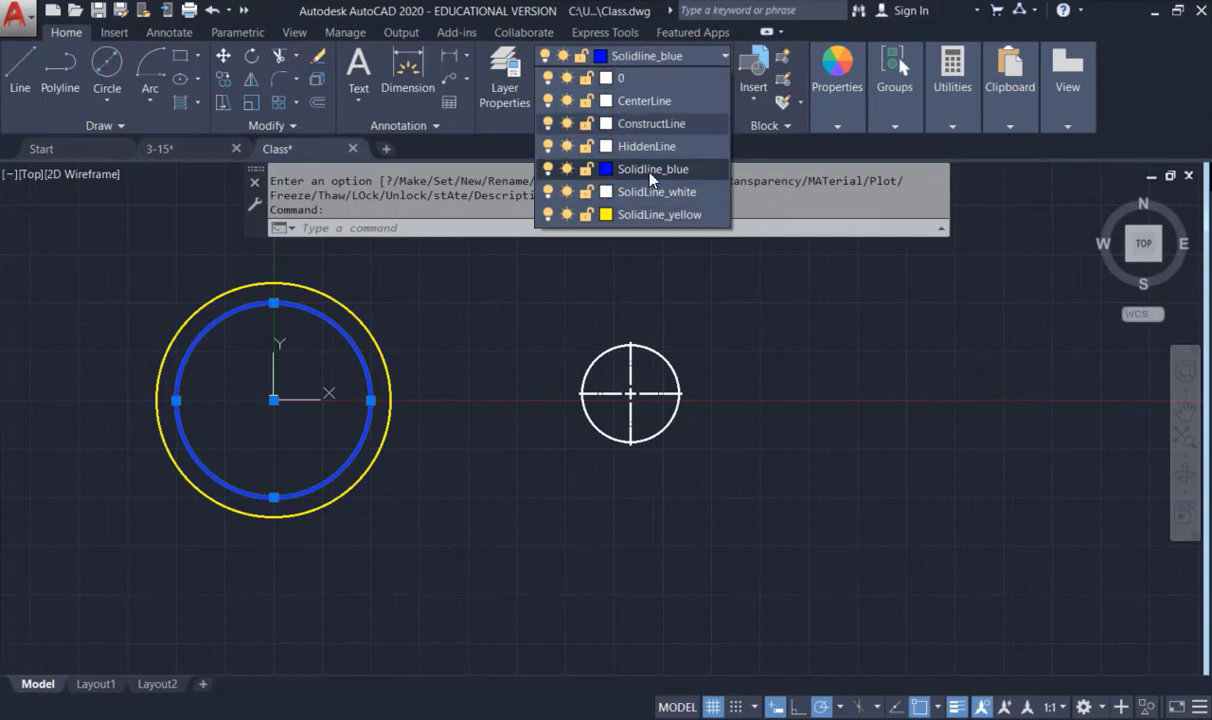
left_click(838, 127)
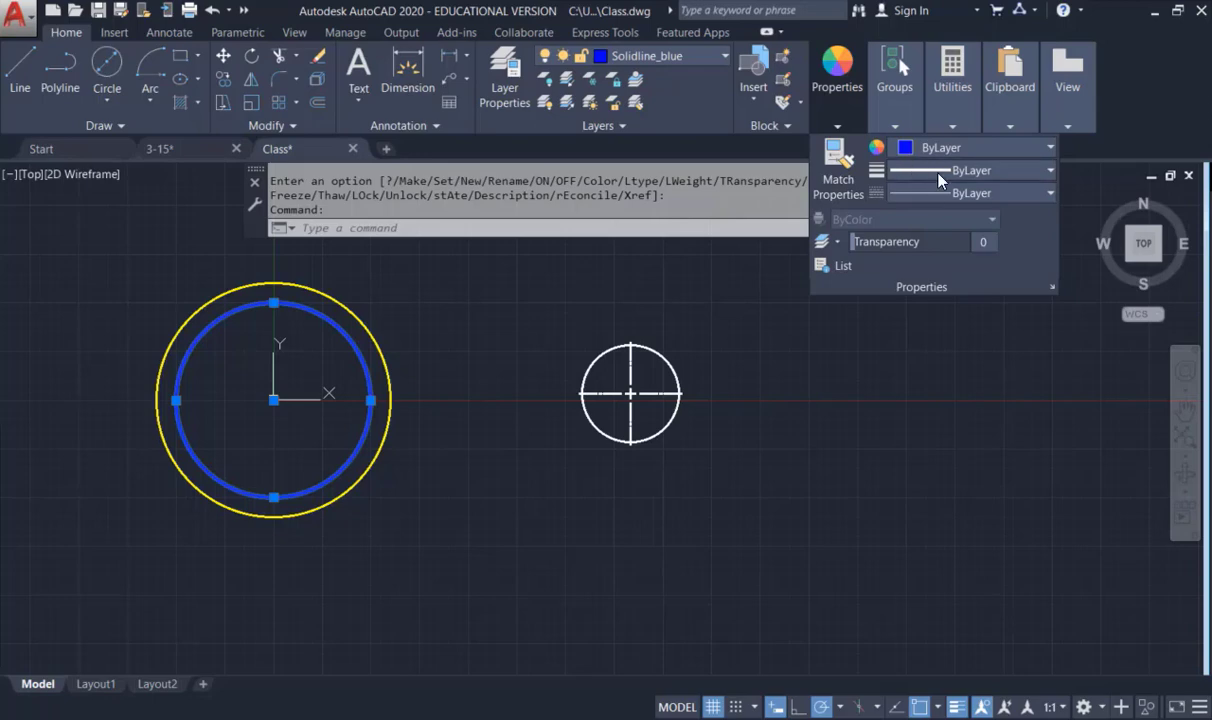
left_click(619, 53)
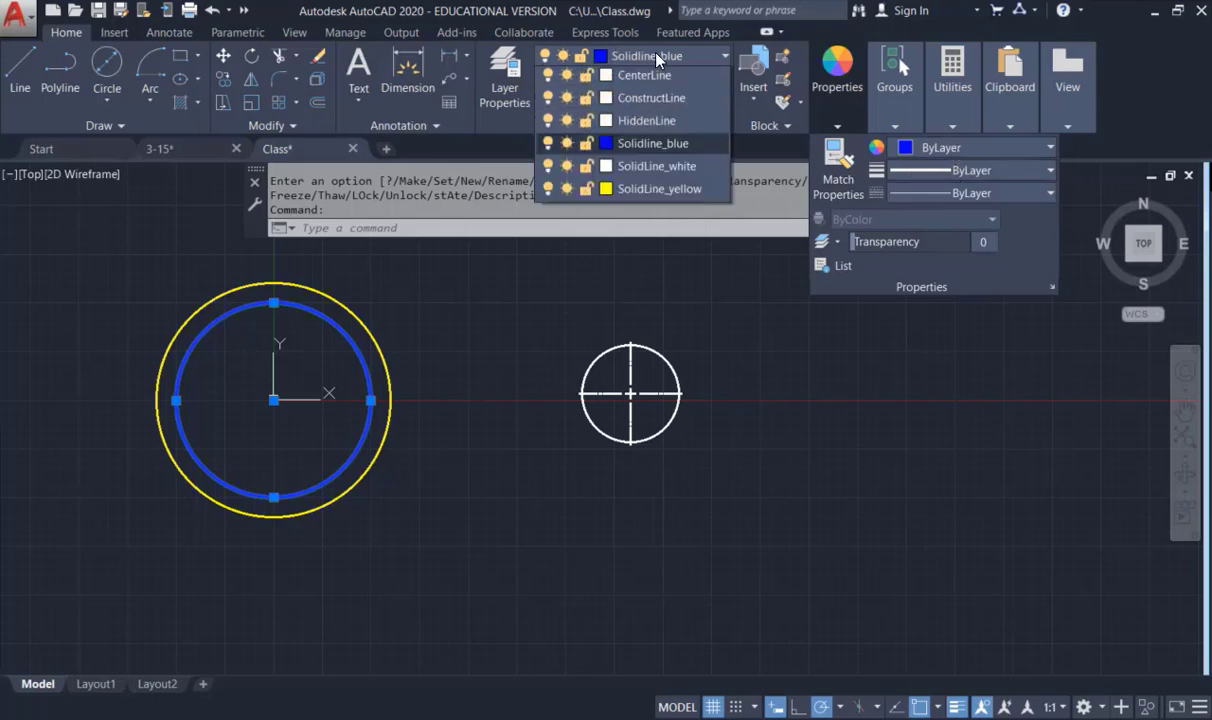
Step: Review the colour, linetype and lineweight settings of the drawing's layers in the Layer Properties Manager
left_click(516, 67)
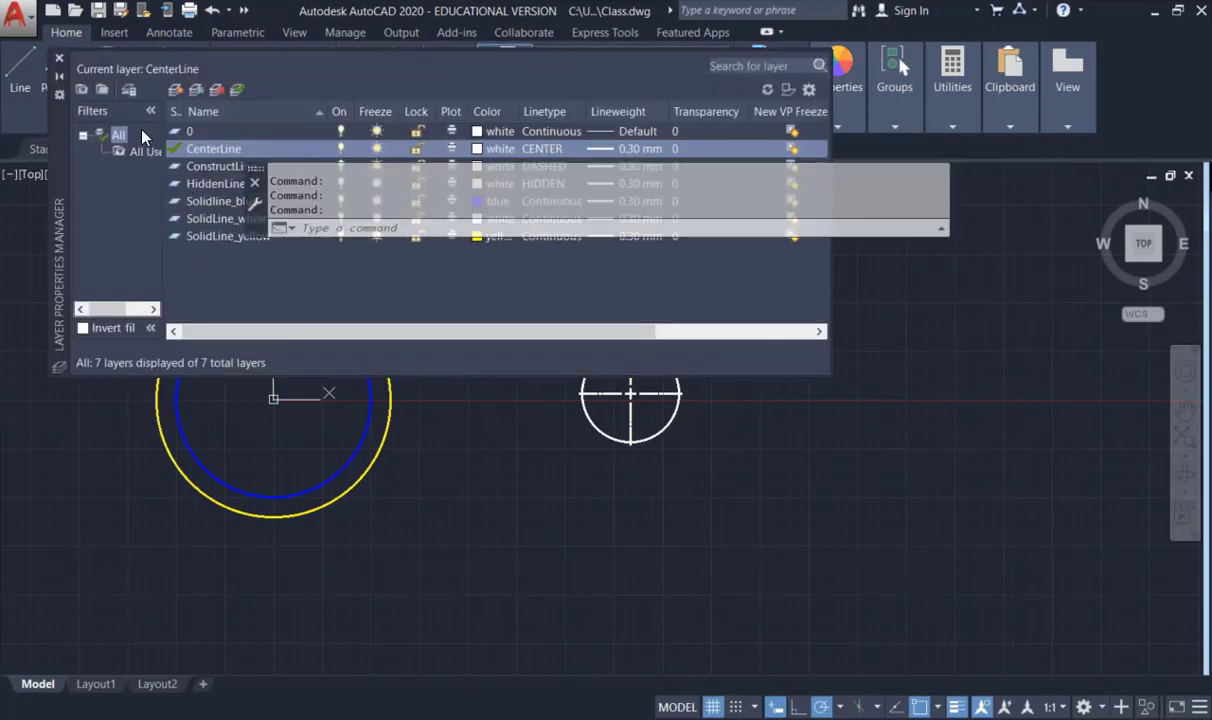
left_click(59, 58)
key("Escape")
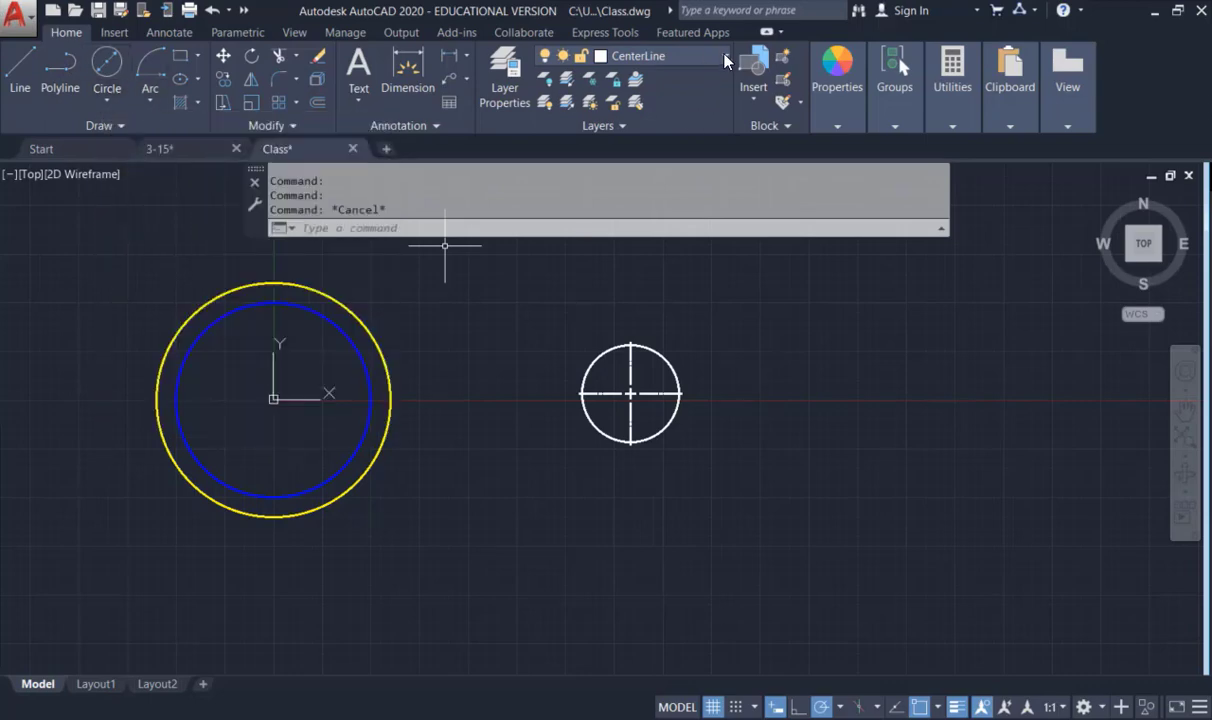
Step: Make SolidLine_white the current layer and draw a single slanted line rising rightward below the concentric circles
left_click(725, 60)
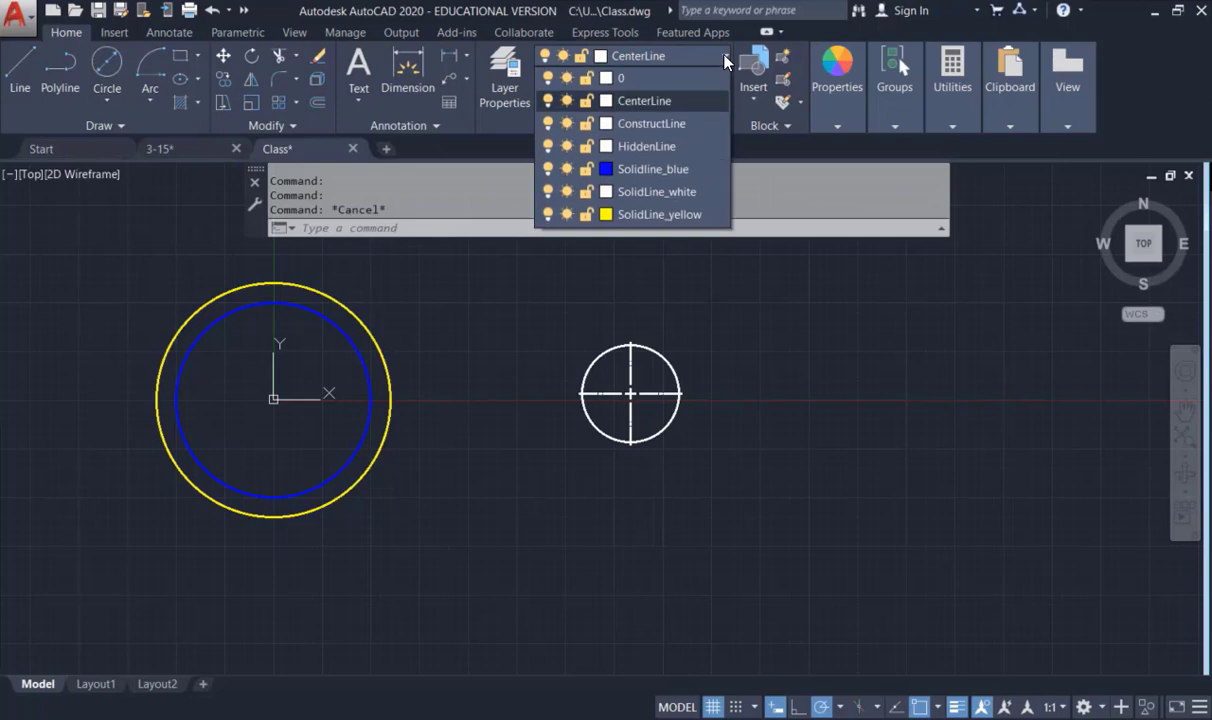
left_click(660, 193)
middle_click_drag(676, 432, 695, 338)
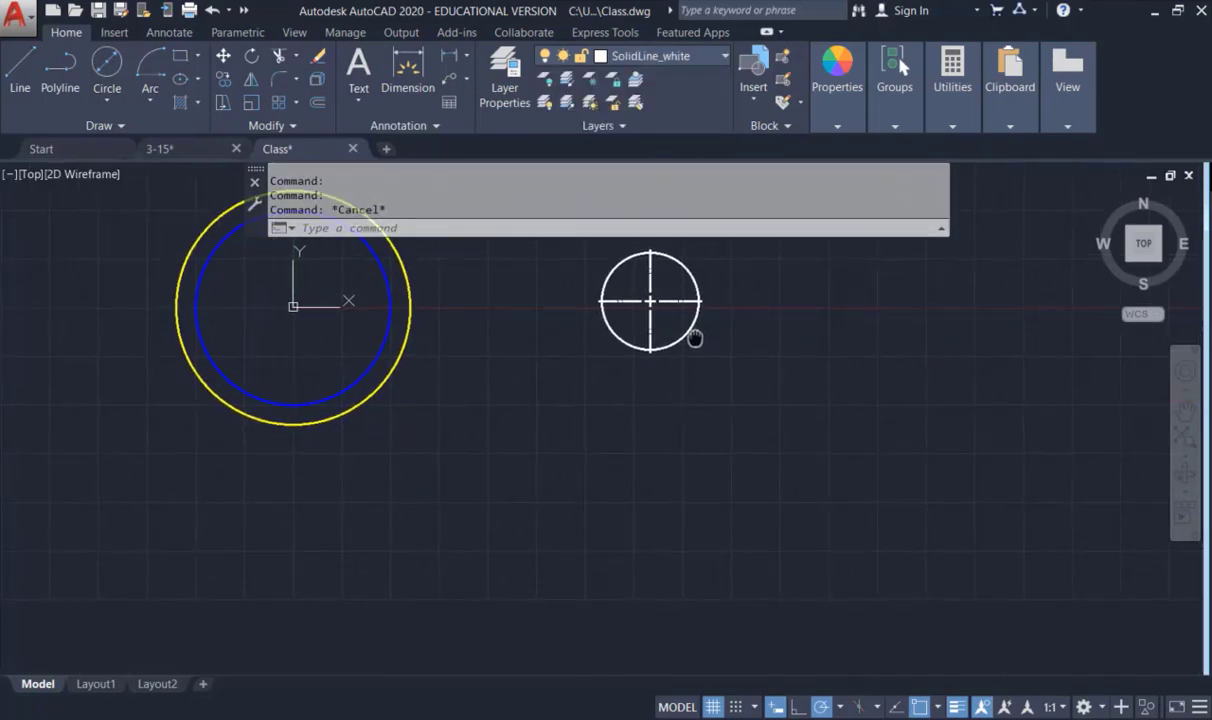
left_click(20, 70)
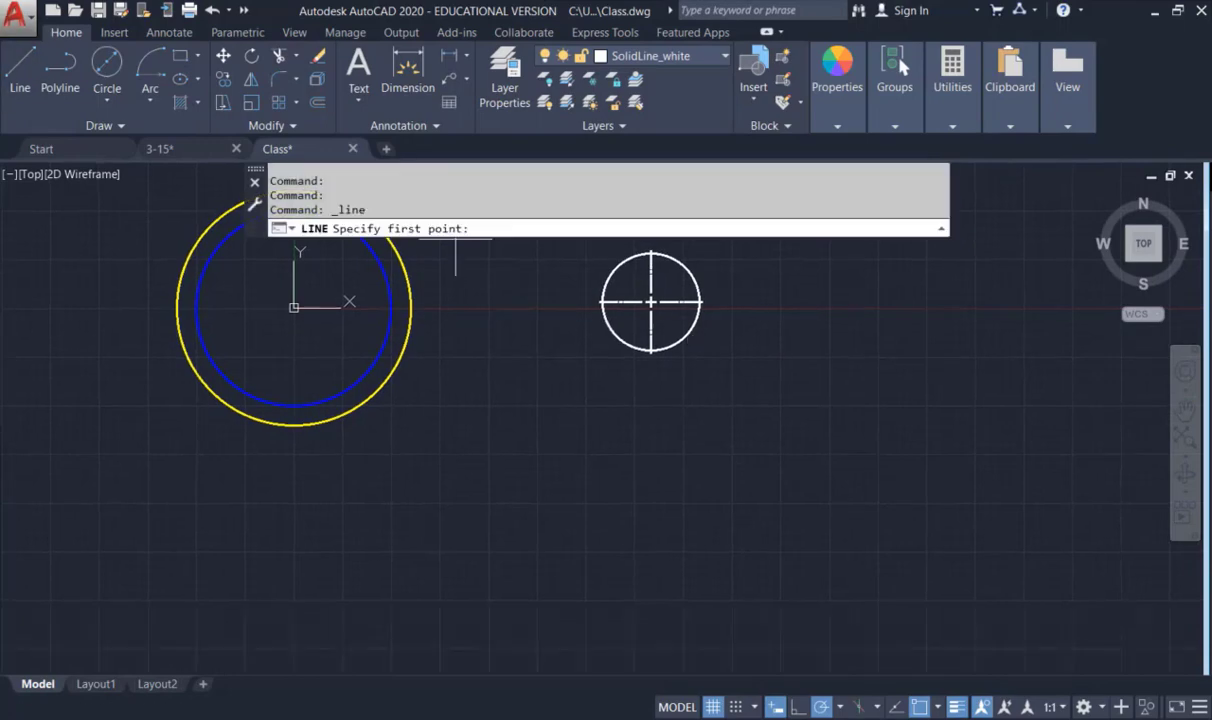
left_click(215, 568)
left_click(407, 456)
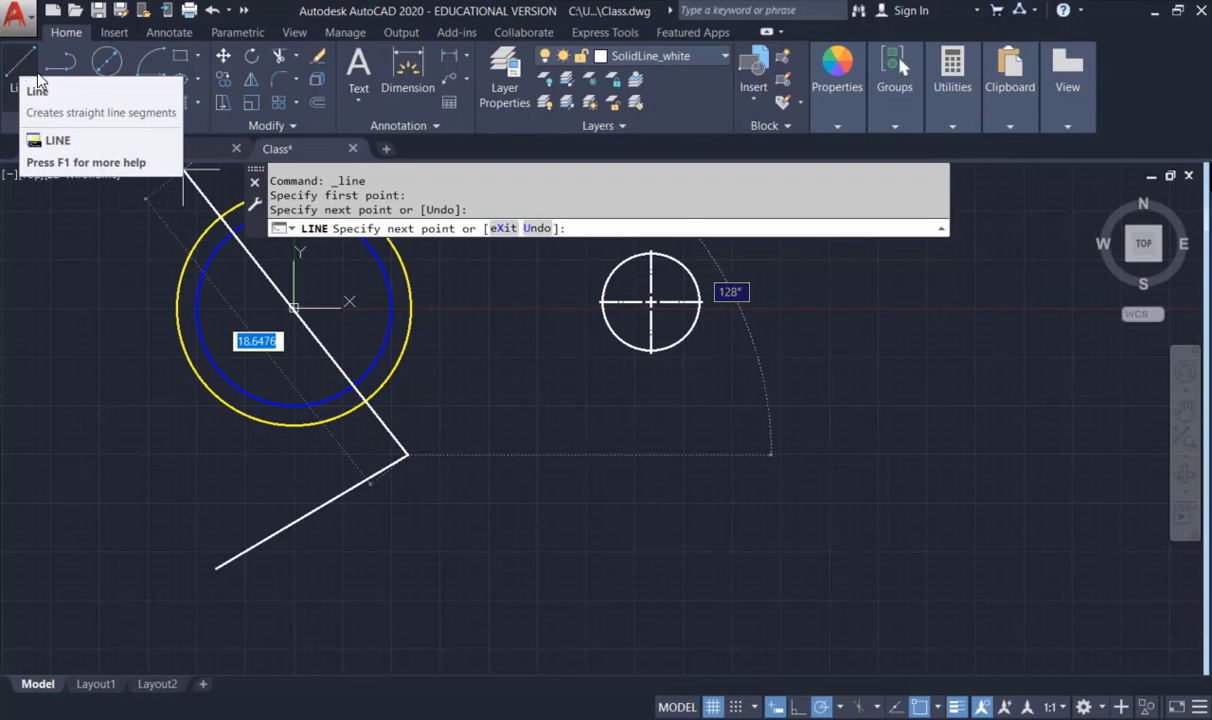
key("Escape")
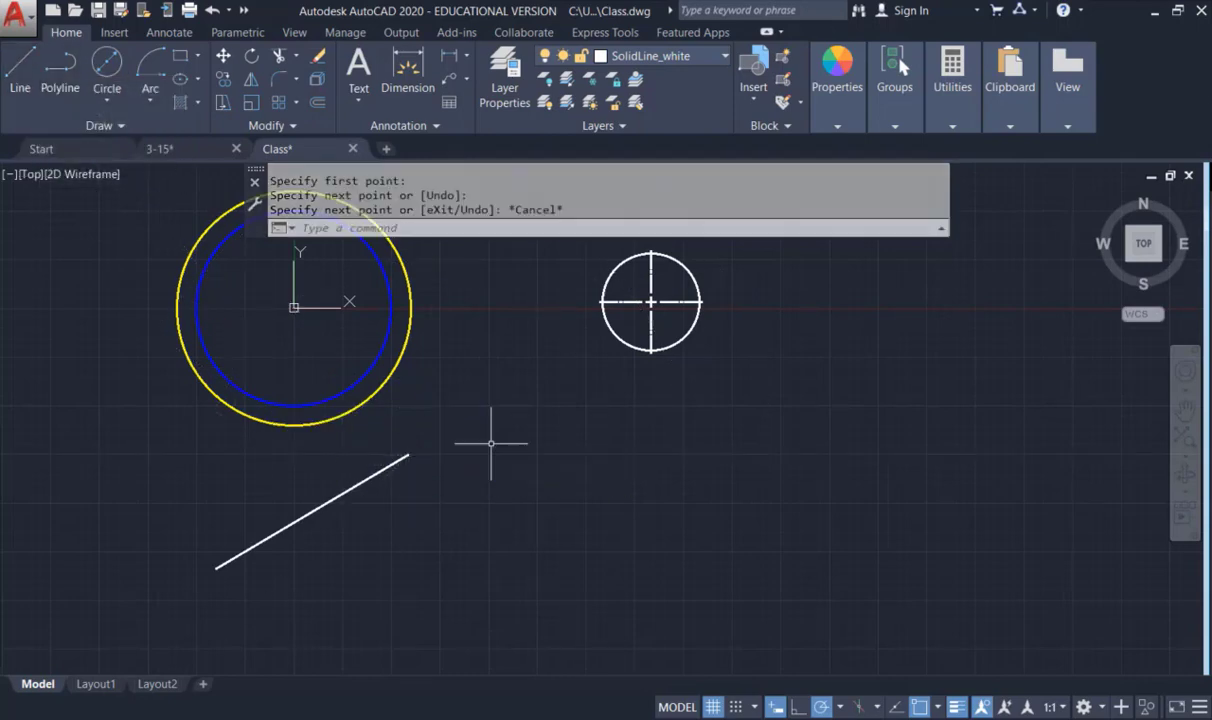
Step: Draw a second single line sloping steeply downward to the right of the first slanted line
left_click(24, 68)
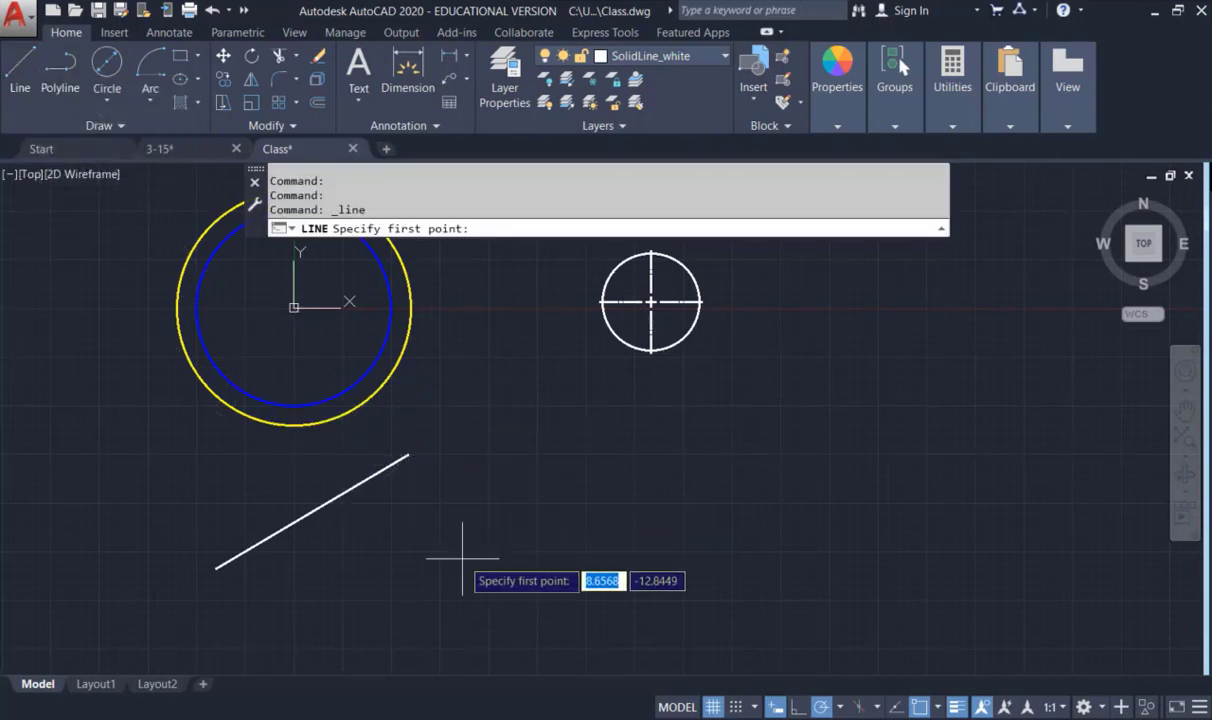
left_click(465, 459)
left_click(594, 619)
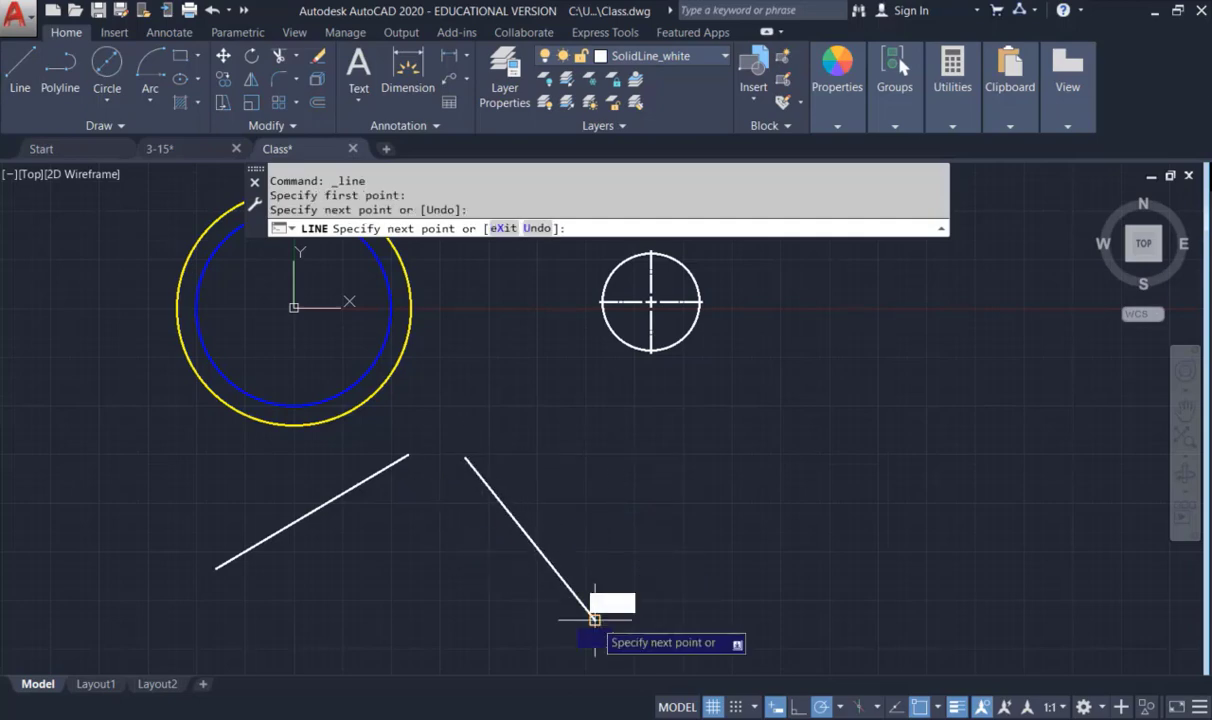
key("Escape")
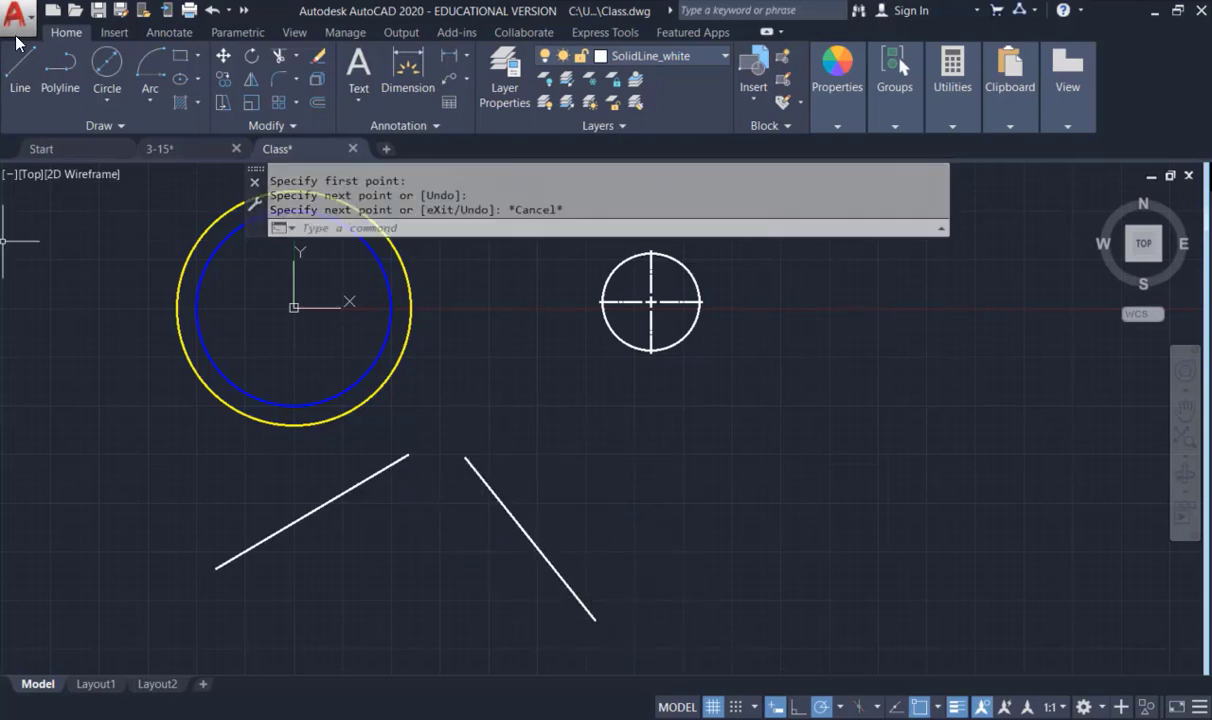
Step: Draw a single horizontal line beneath the two slanted lines, closing off the open triangular arrangement from below
left_click(22, 68)
middle_click_drag(478, 564, 467, 390)
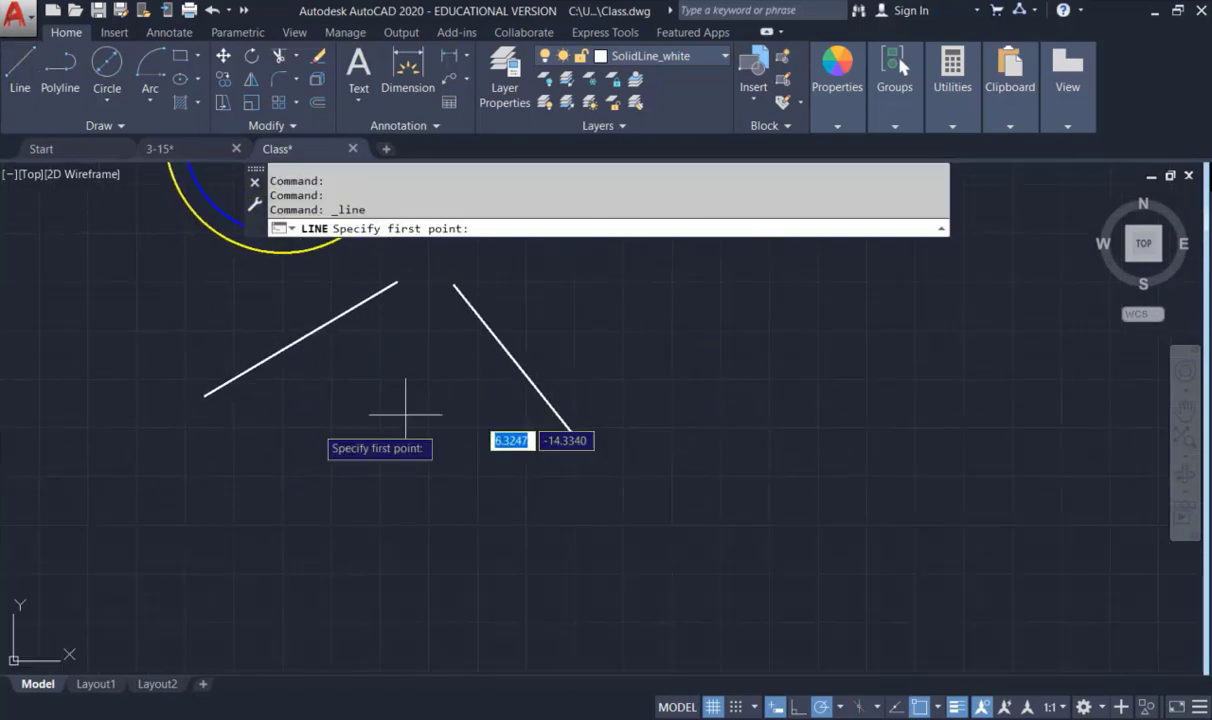
left_click(225, 504)
left_click(549, 504)
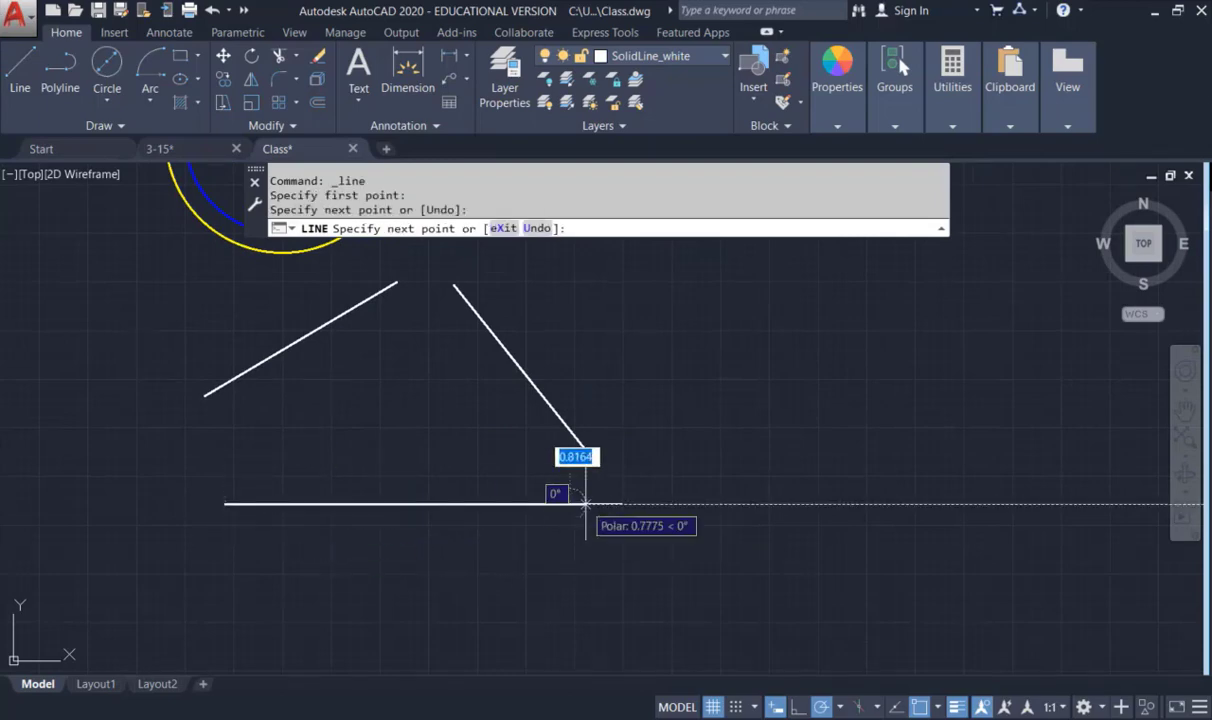
key("Escape")
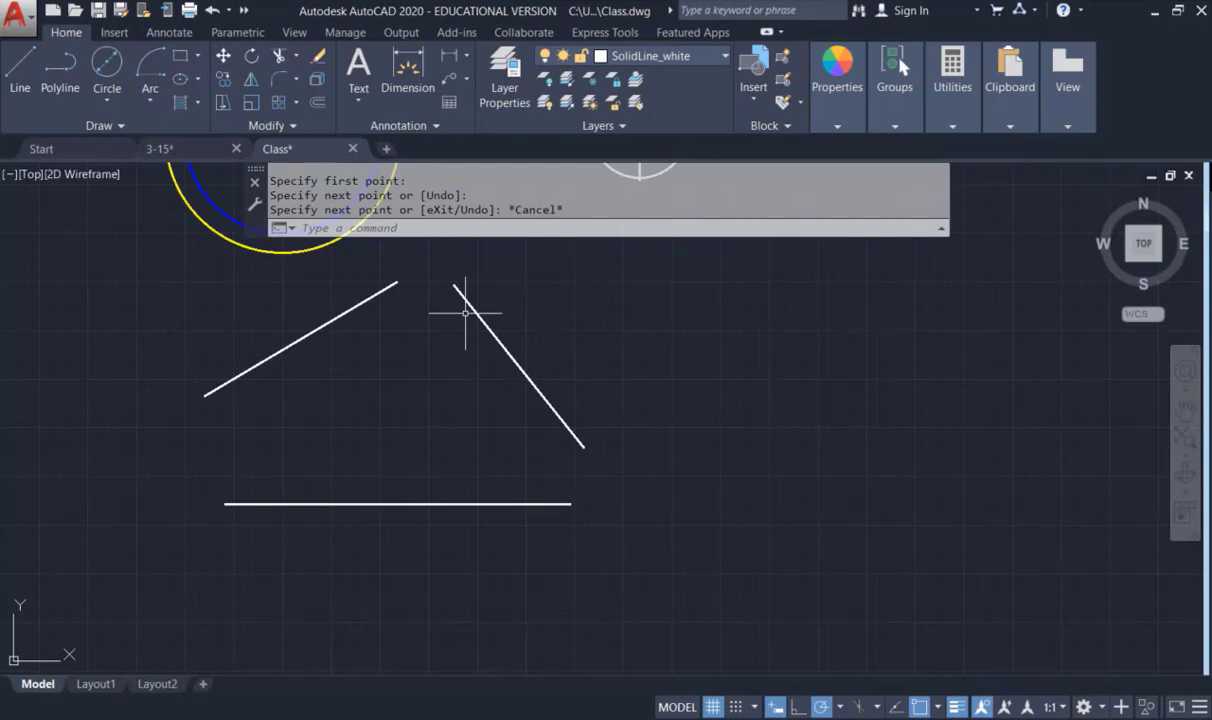
Step: Try a Tan, Tan, Tan circle against the two slanted lines and the horizontal line, and undo it
left_click(112, 97)
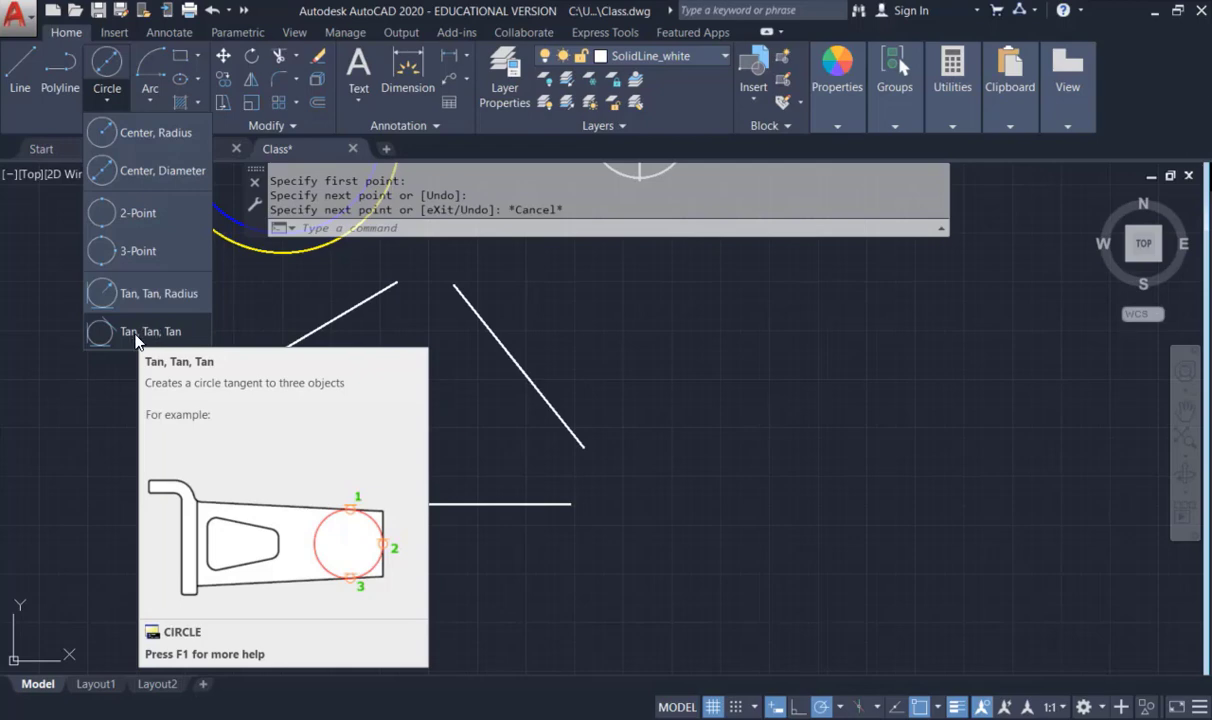
left_click(129, 331)
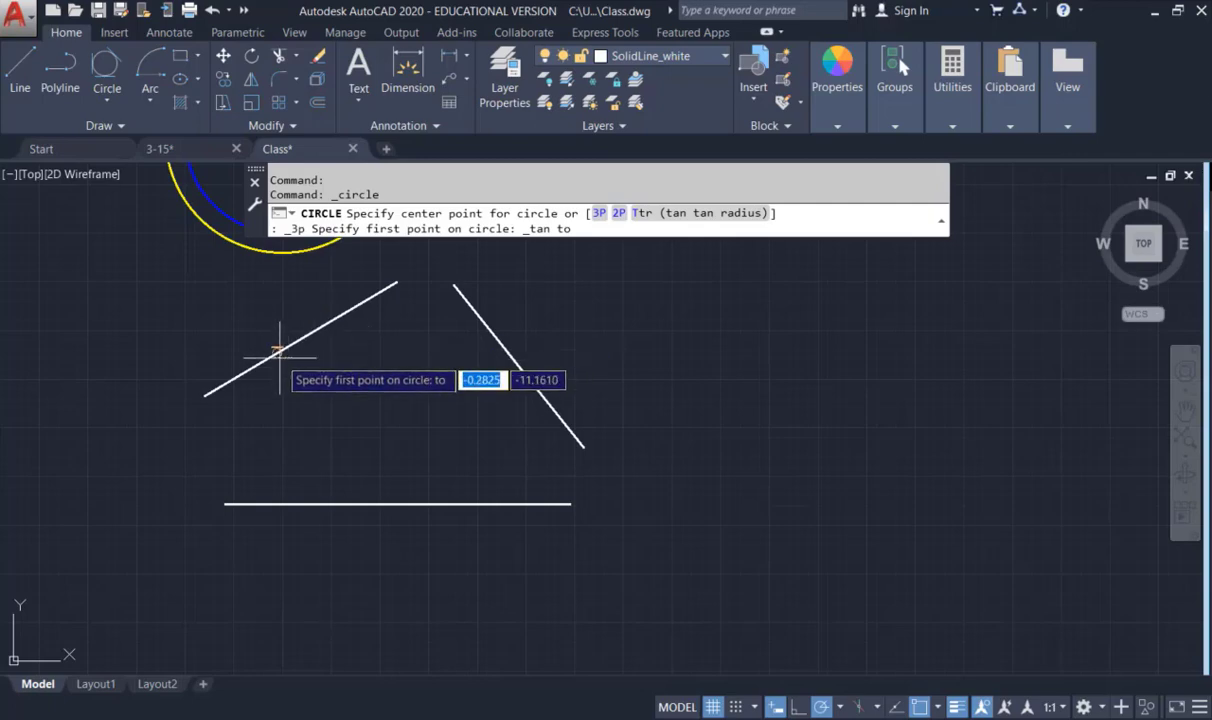
left_click(280, 349)
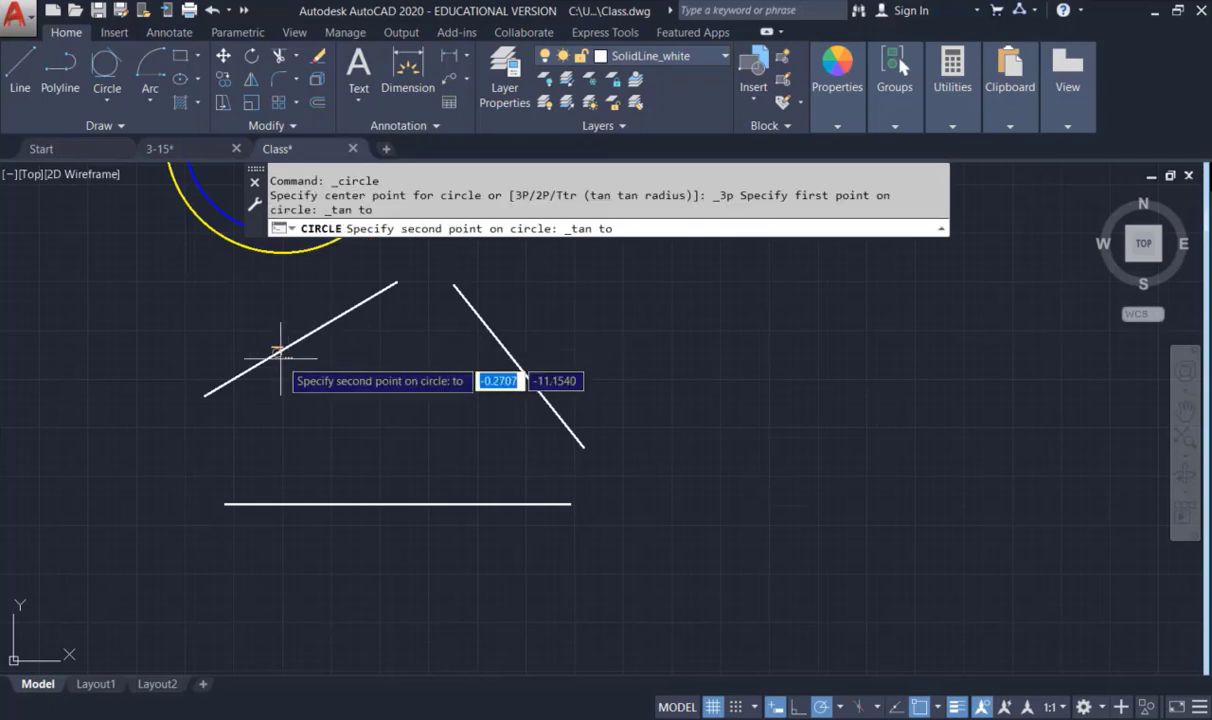
left_click(520, 368)
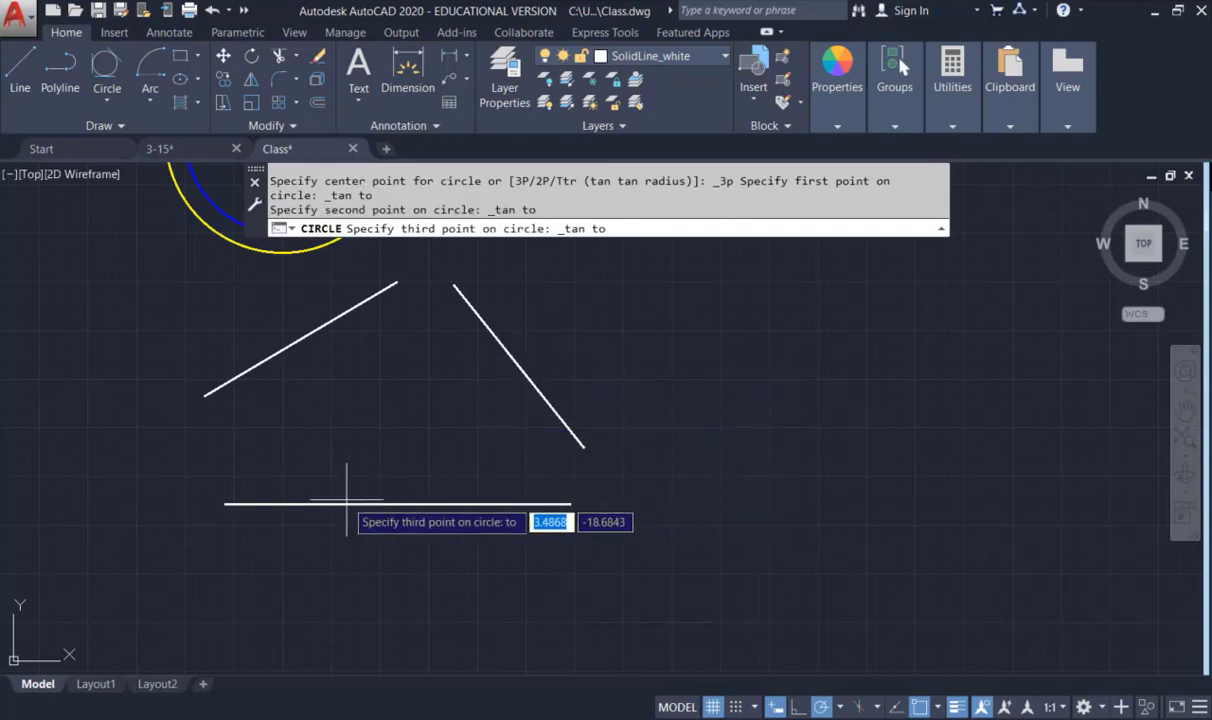
left_click(415, 503)
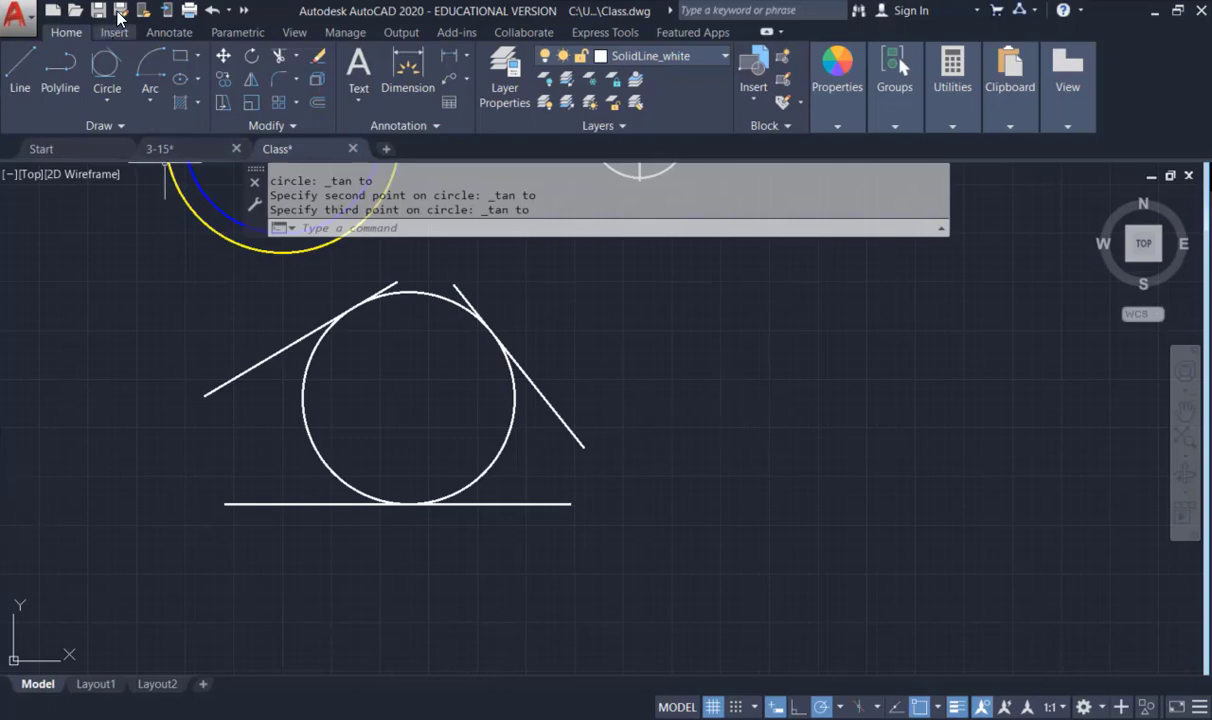
left_click(211, 10)
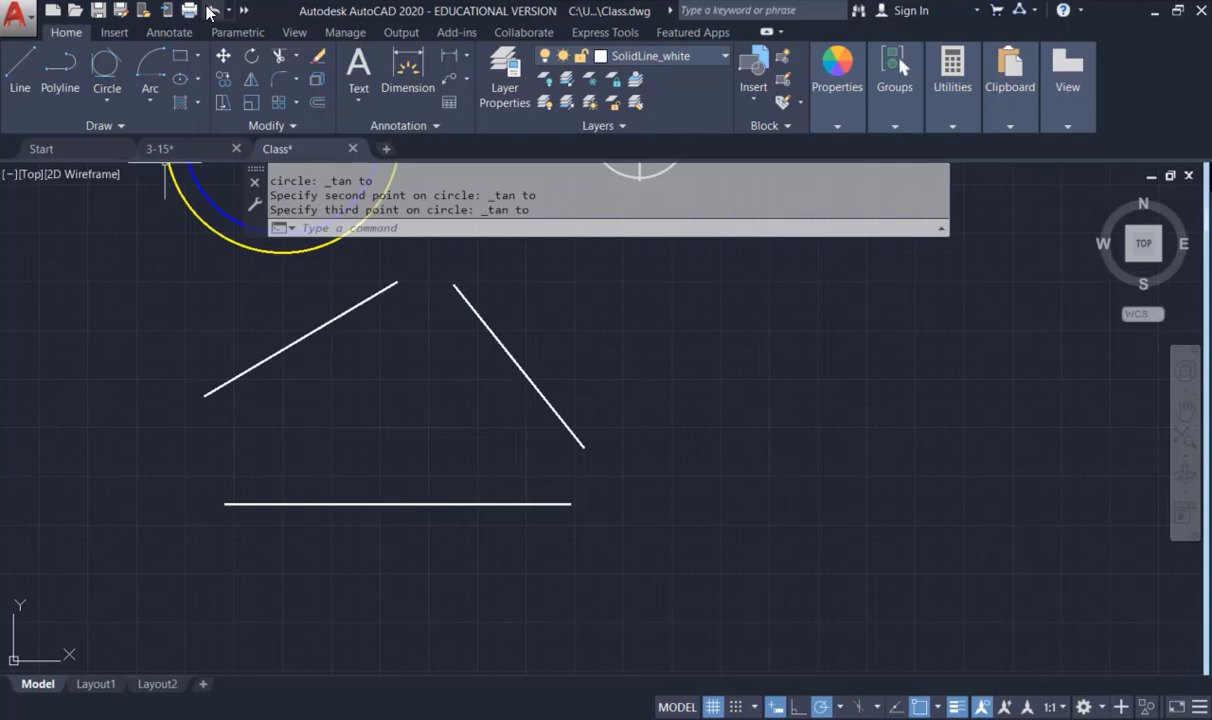
Step: Draw a circle tangent to the two slanted lines and the horizontal line using Tan, Tan, Tan
left_click(108, 92)
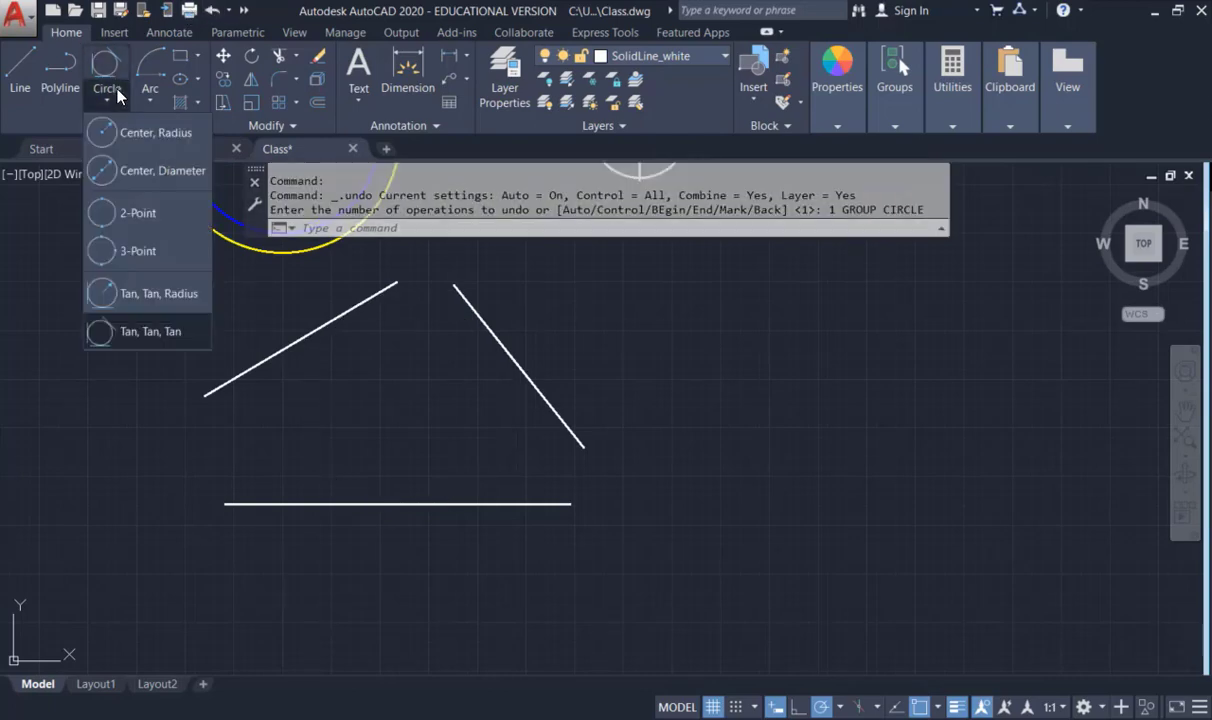
left_click(141, 333)
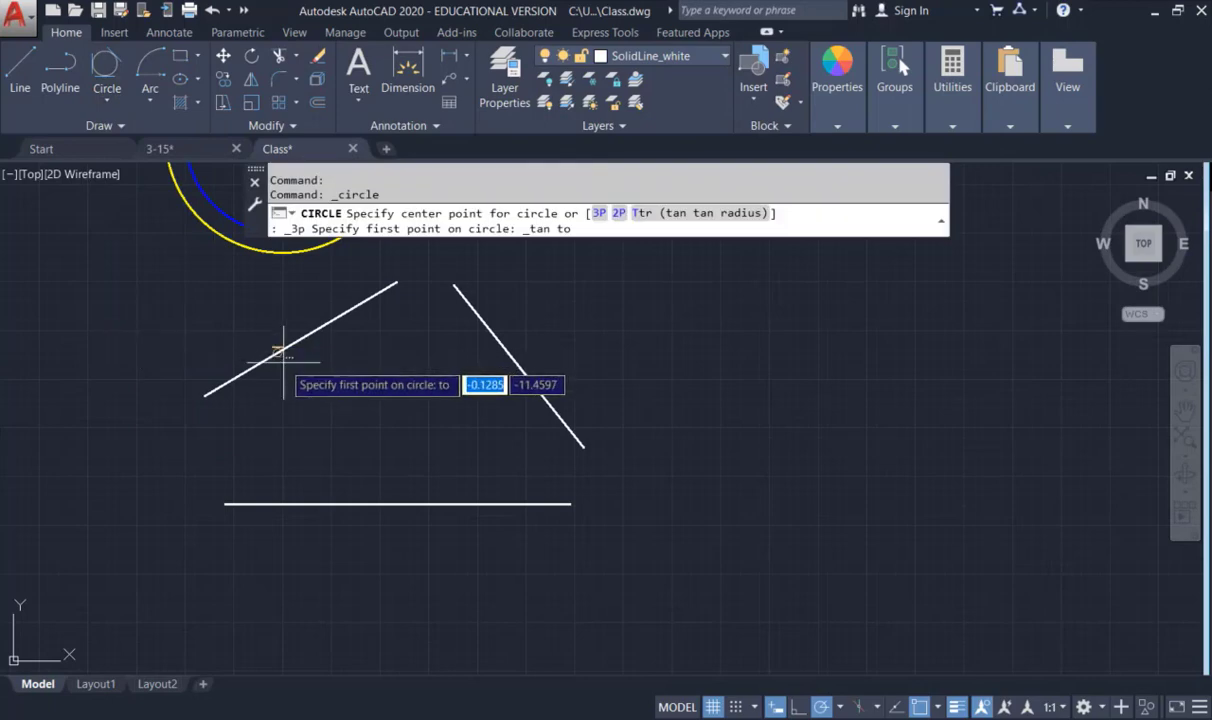
left_click(329, 322)
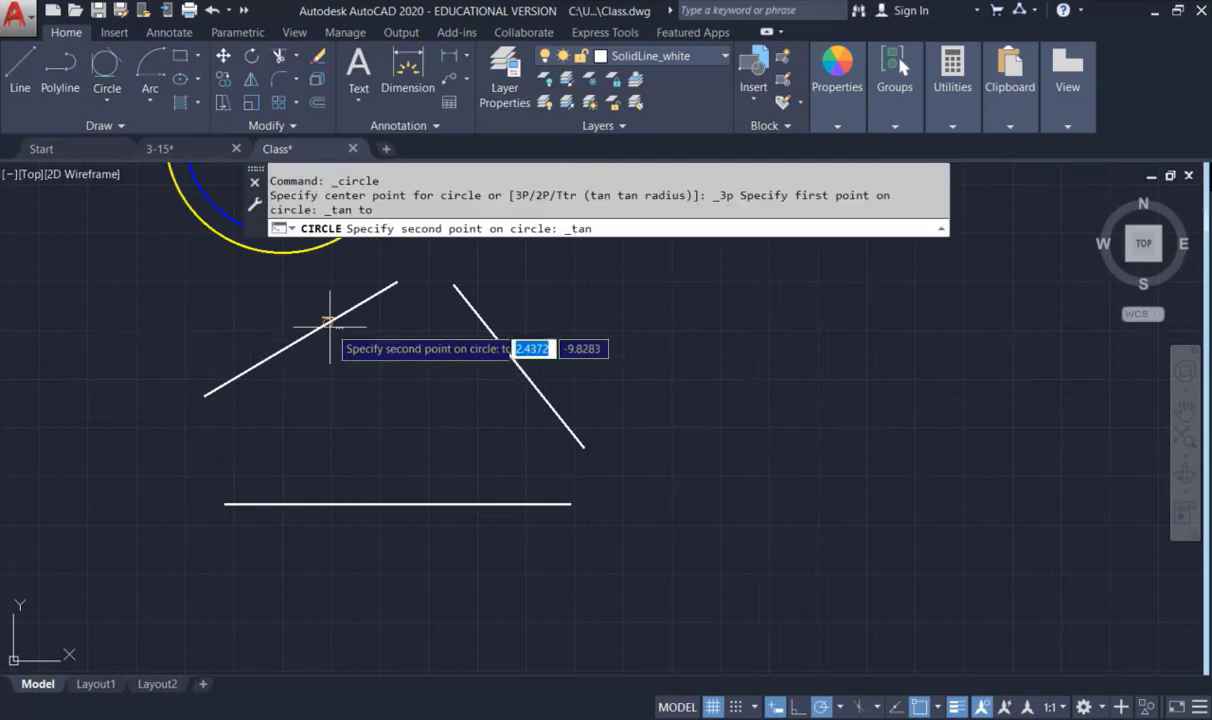
left_click(537, 386)
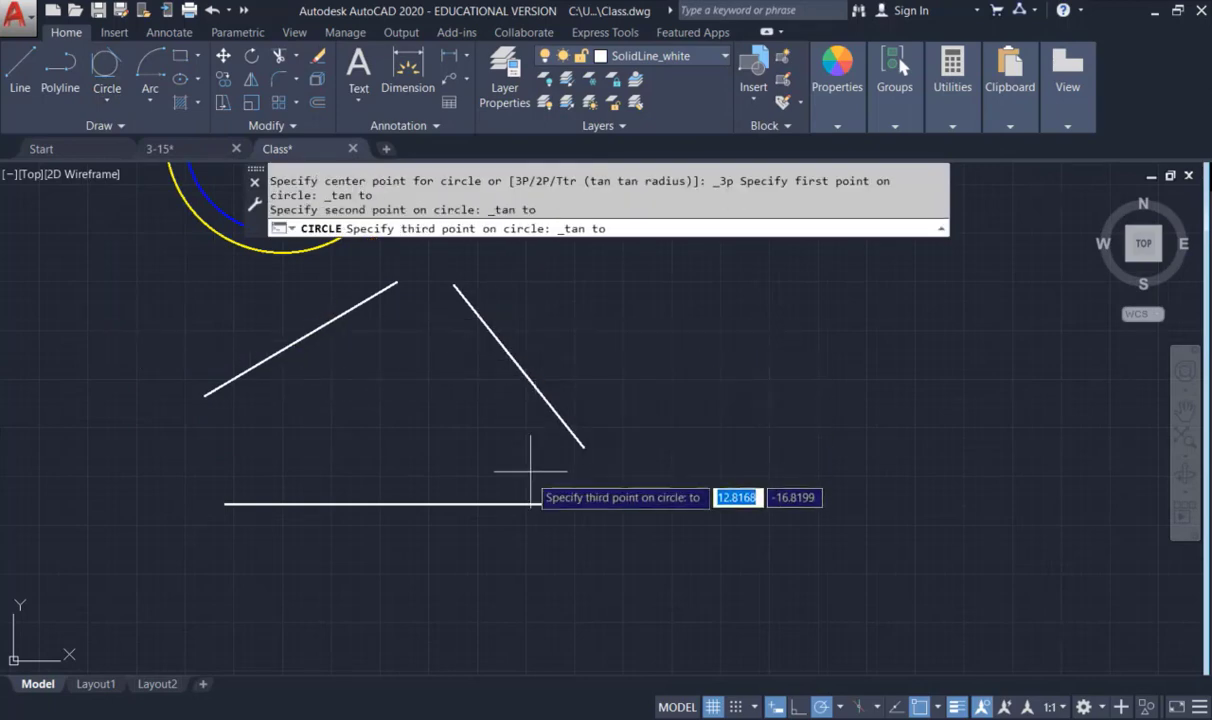
left_click(368, 503)
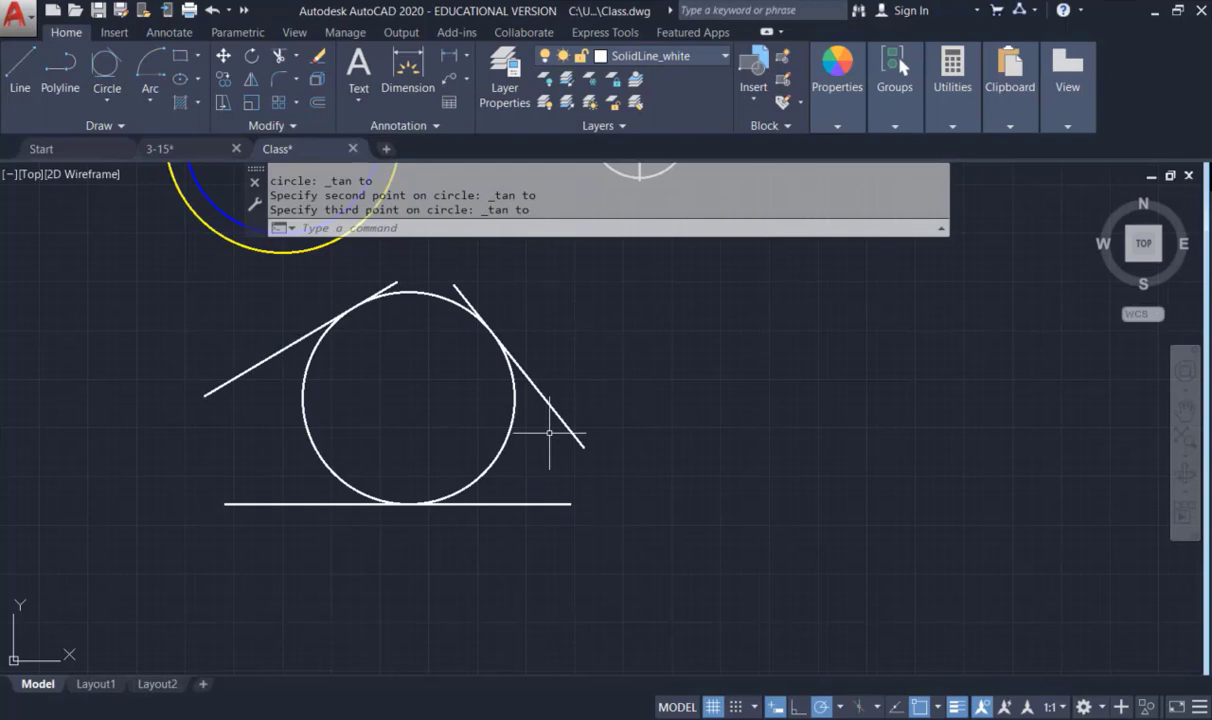
left_click(108, 102)
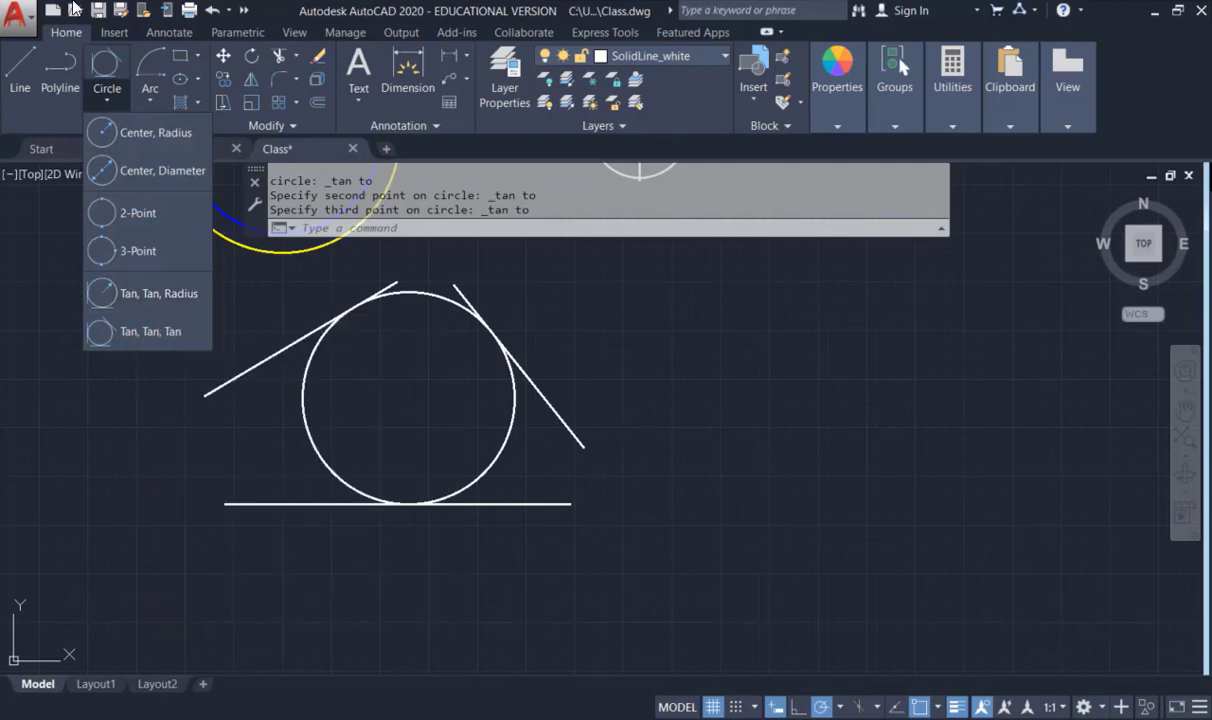
left_click(268, 11)
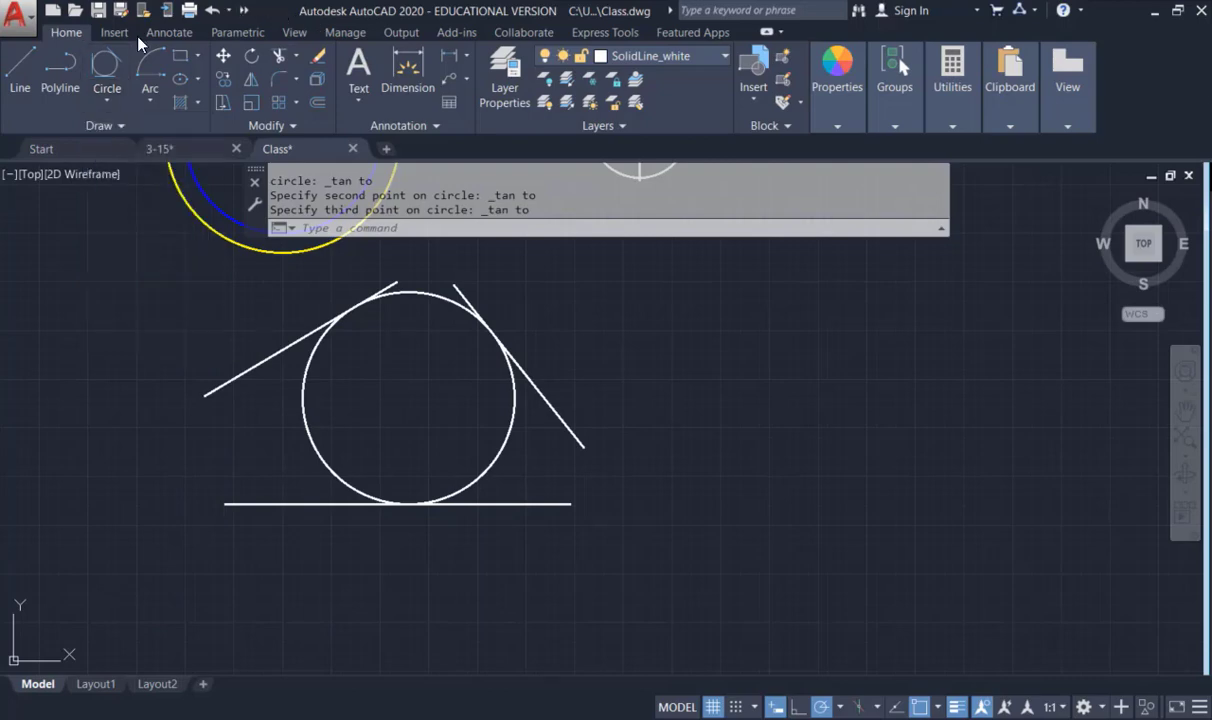
Step: Draw a single horizontal line 15 units long in the empty area to the right of the three-line tangent circle
left_click(20, 66)
middle_click_drag(784, 492, 456, 477)
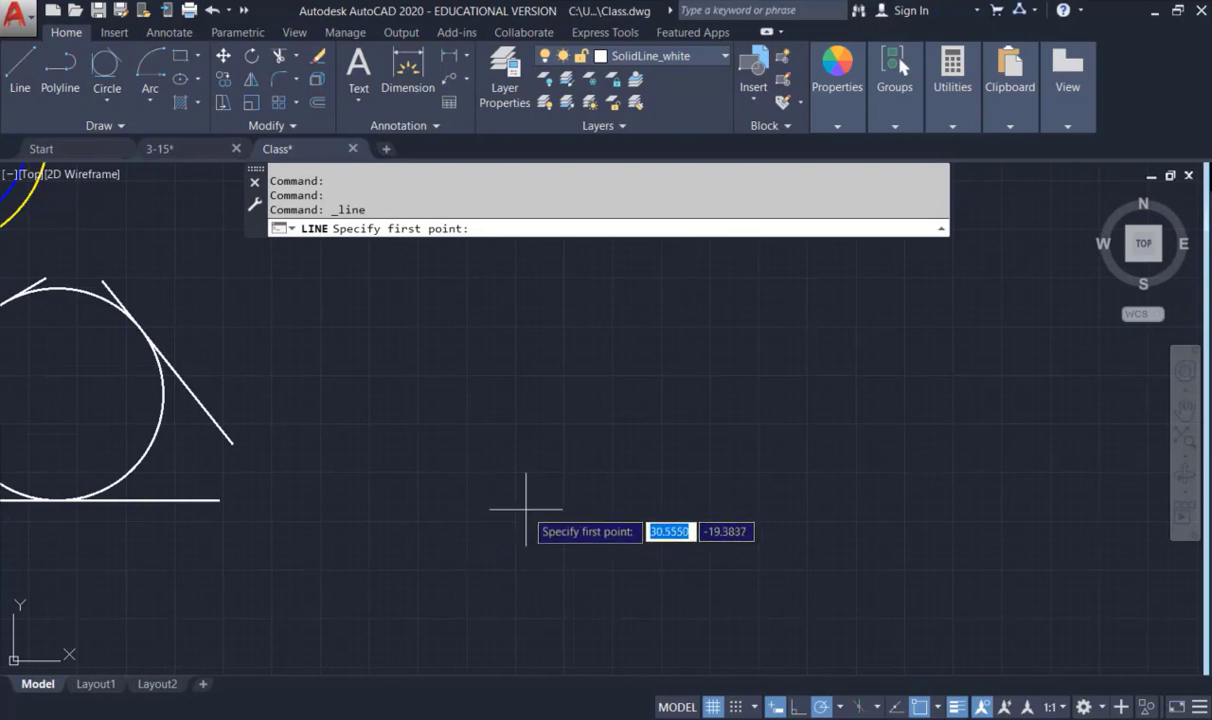
left_click(526, 509)
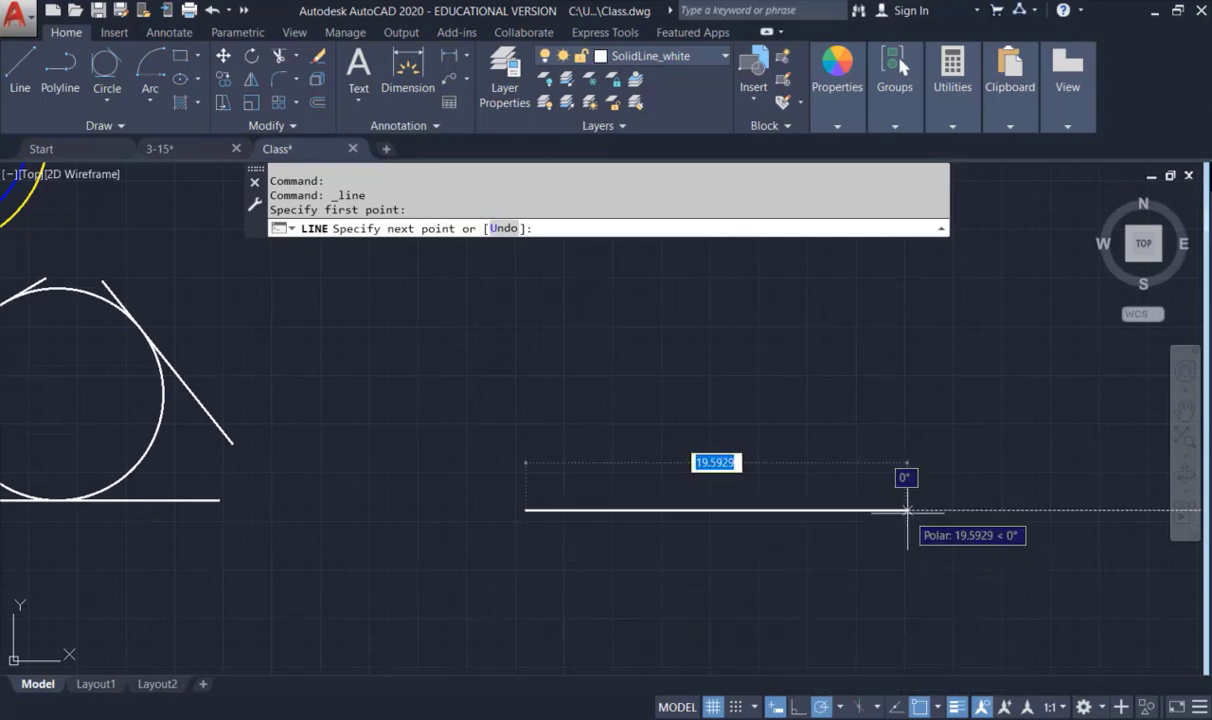
type("15")
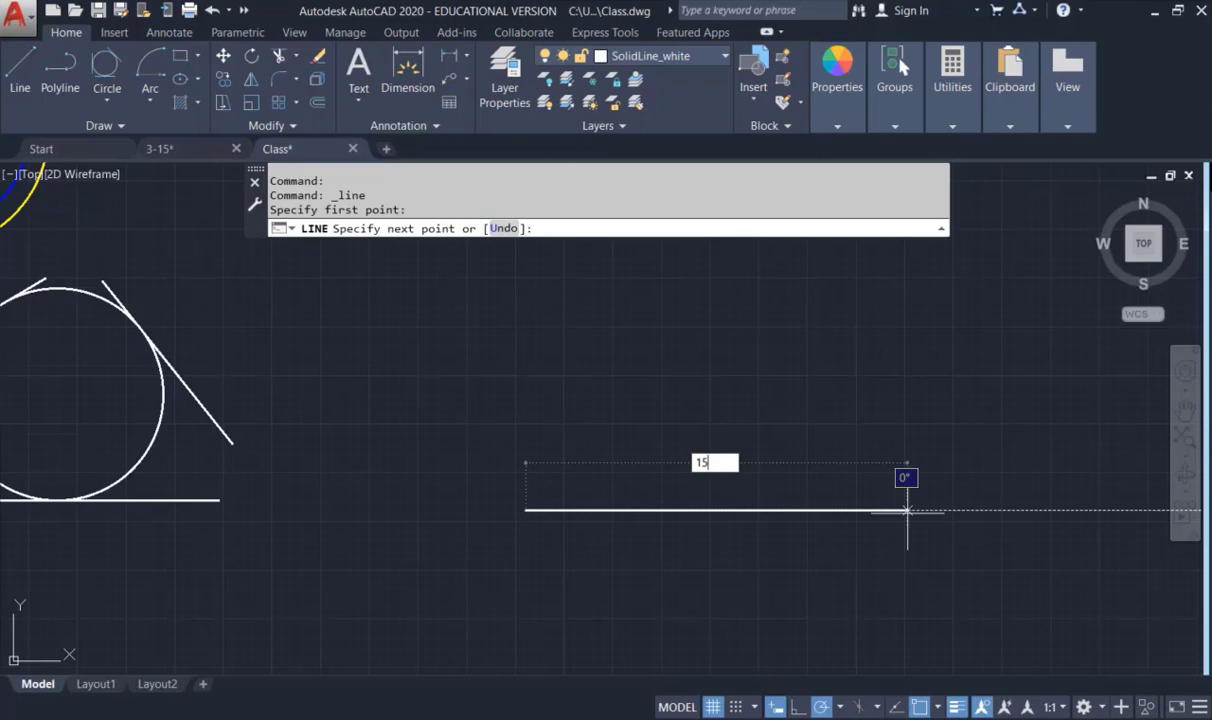
key("Return")
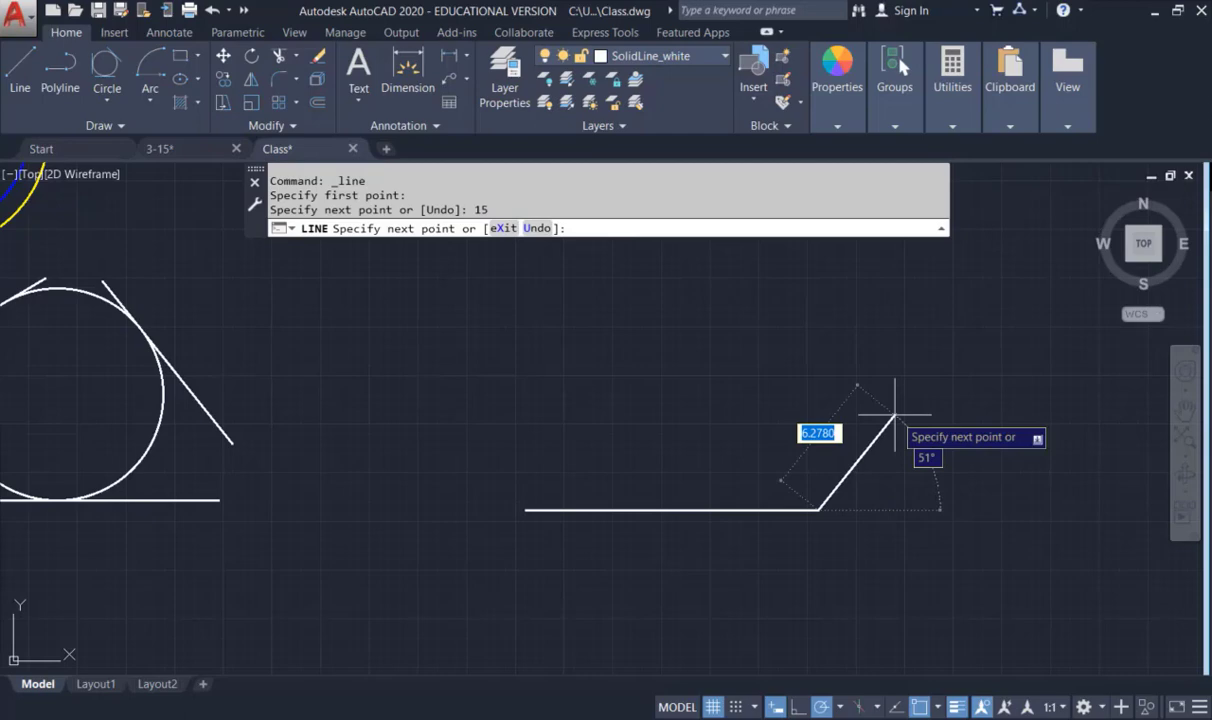
key("Escape")
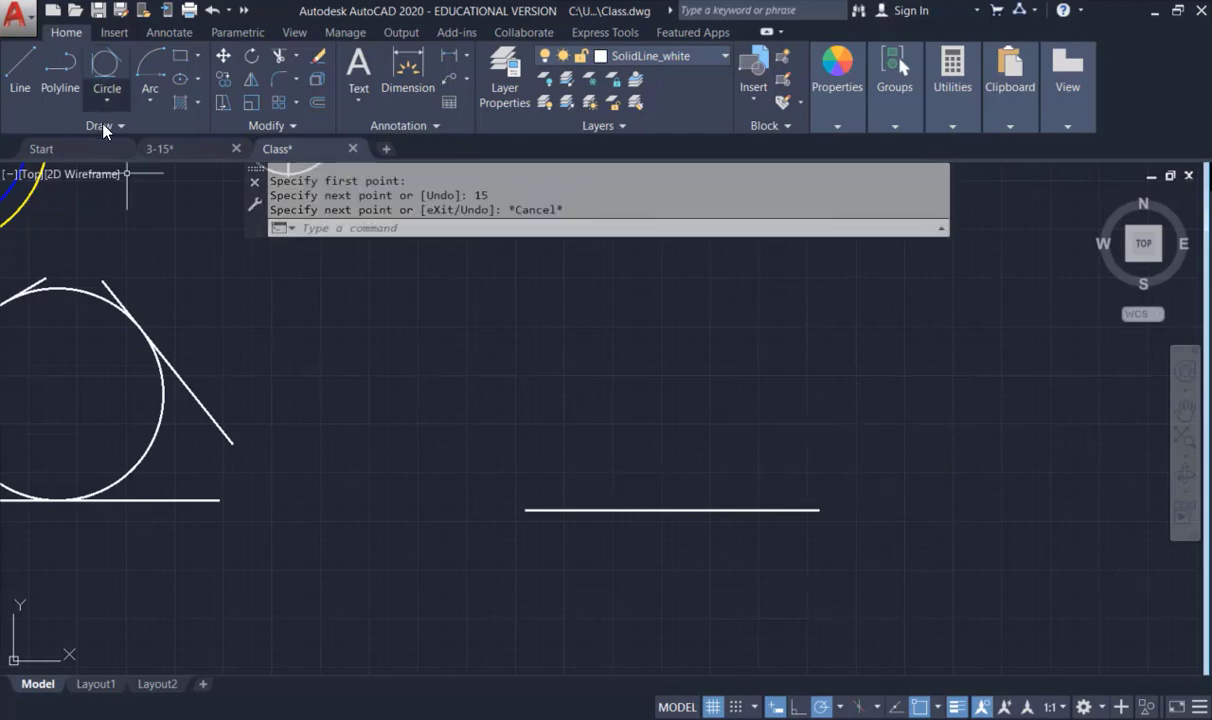
Step: Draw a single line 14 units long at 40° from the left endpoint of the 15-unit horizontal line
left_click(31, 71)
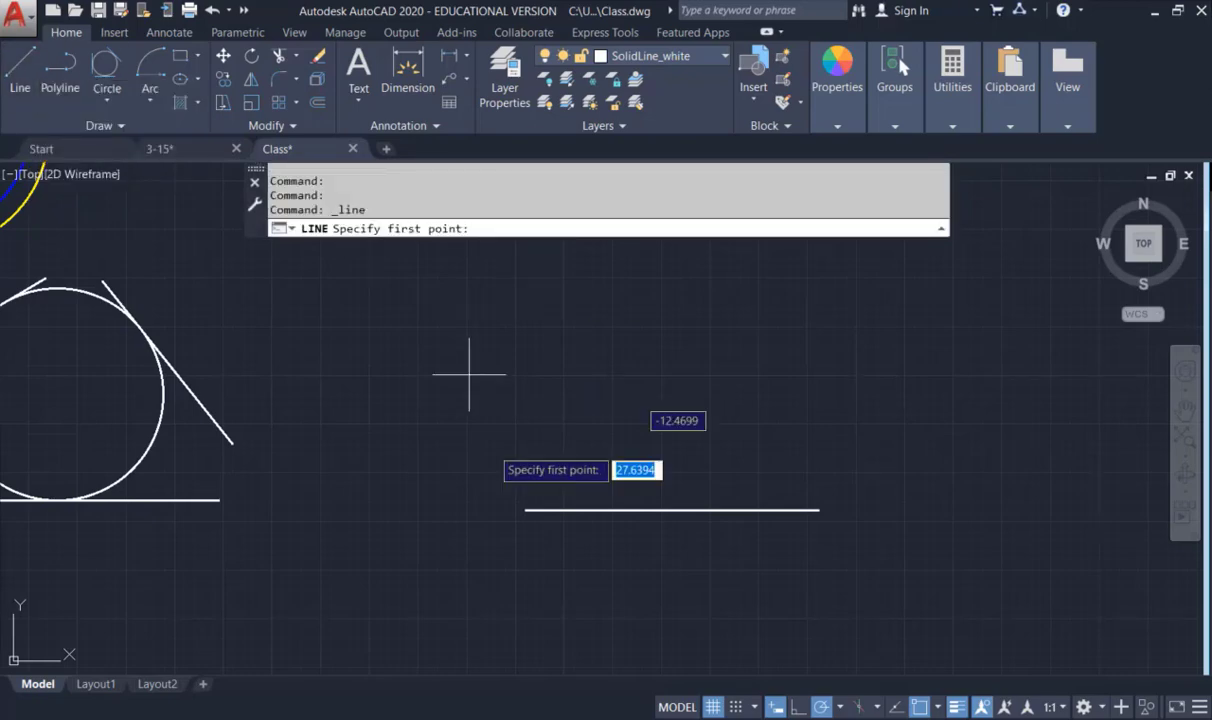
left_click(526, 510)
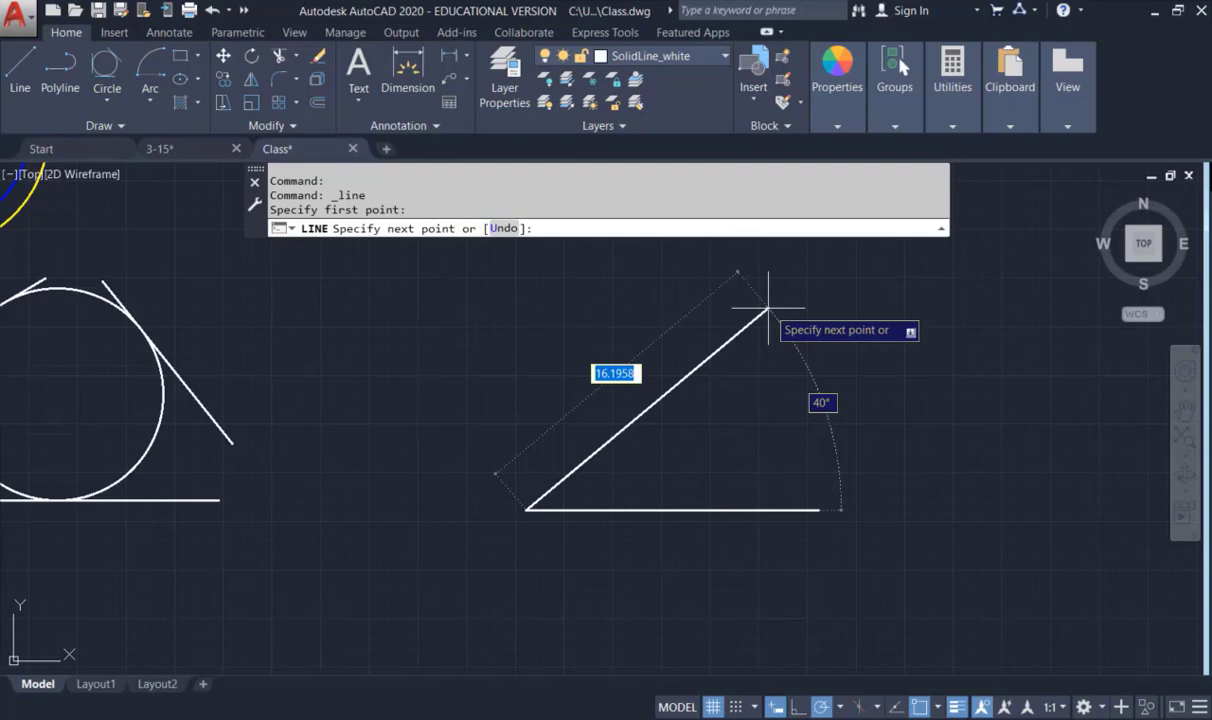
type("14")
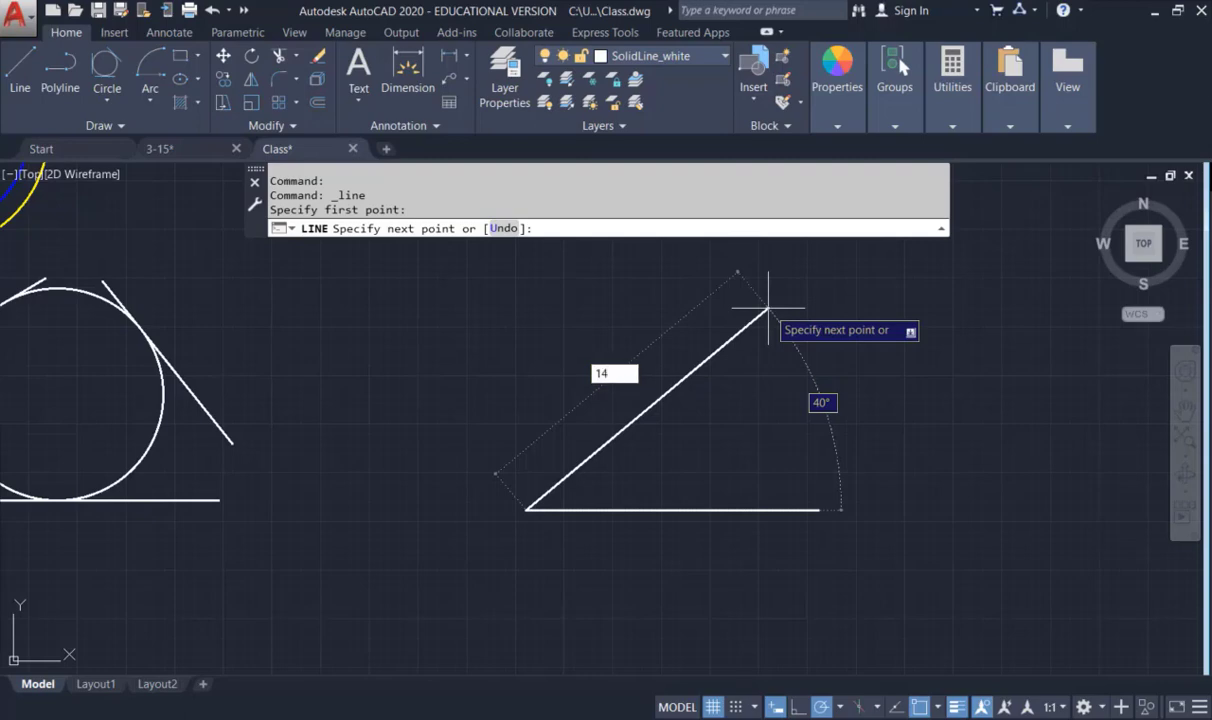
key("Tab")
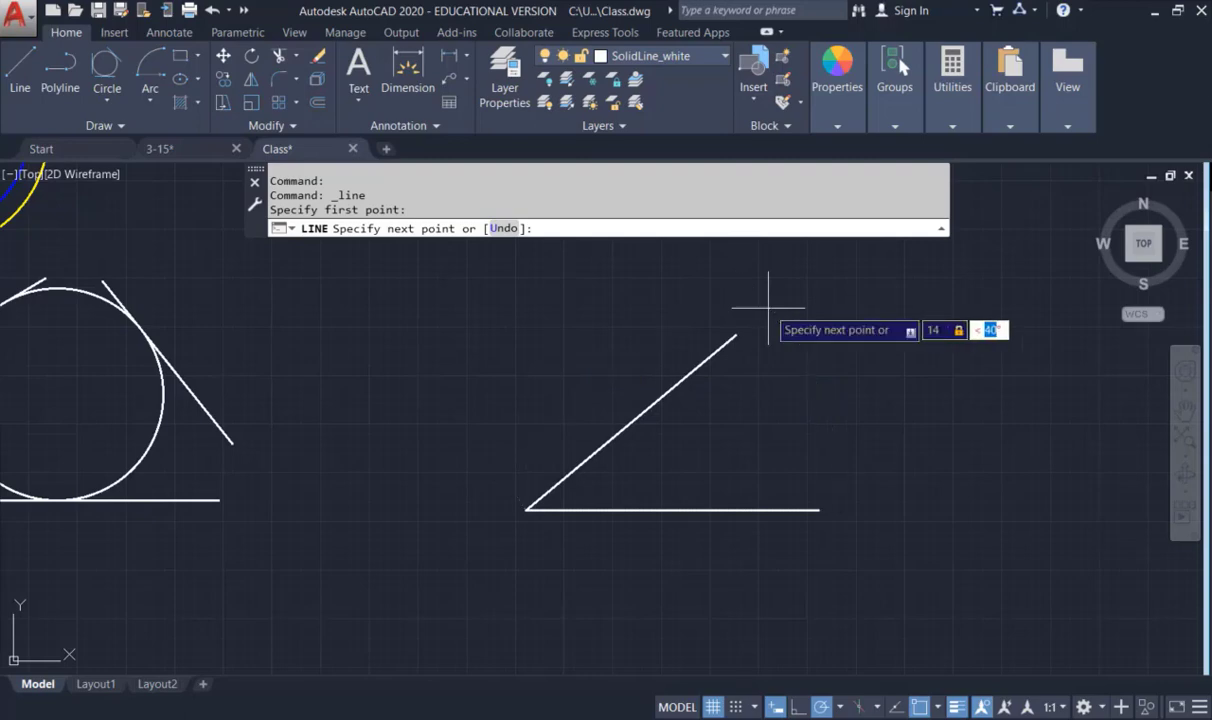
type("40")
key("Return")
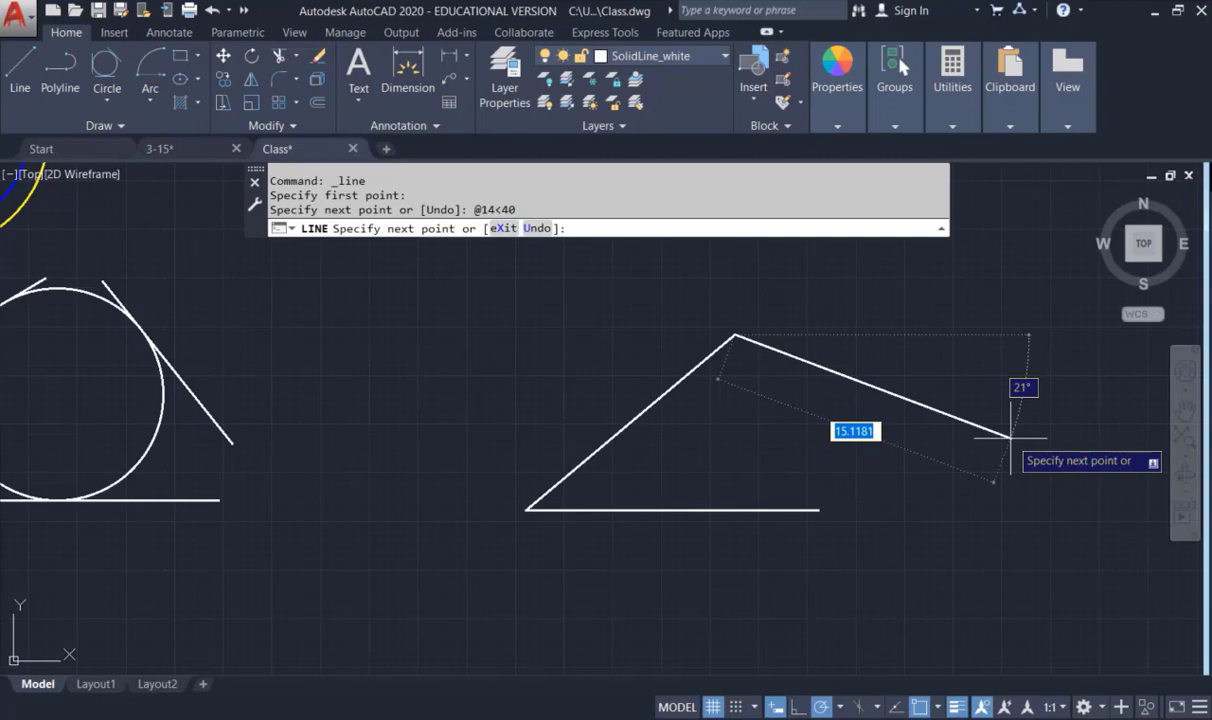
key("Escape")
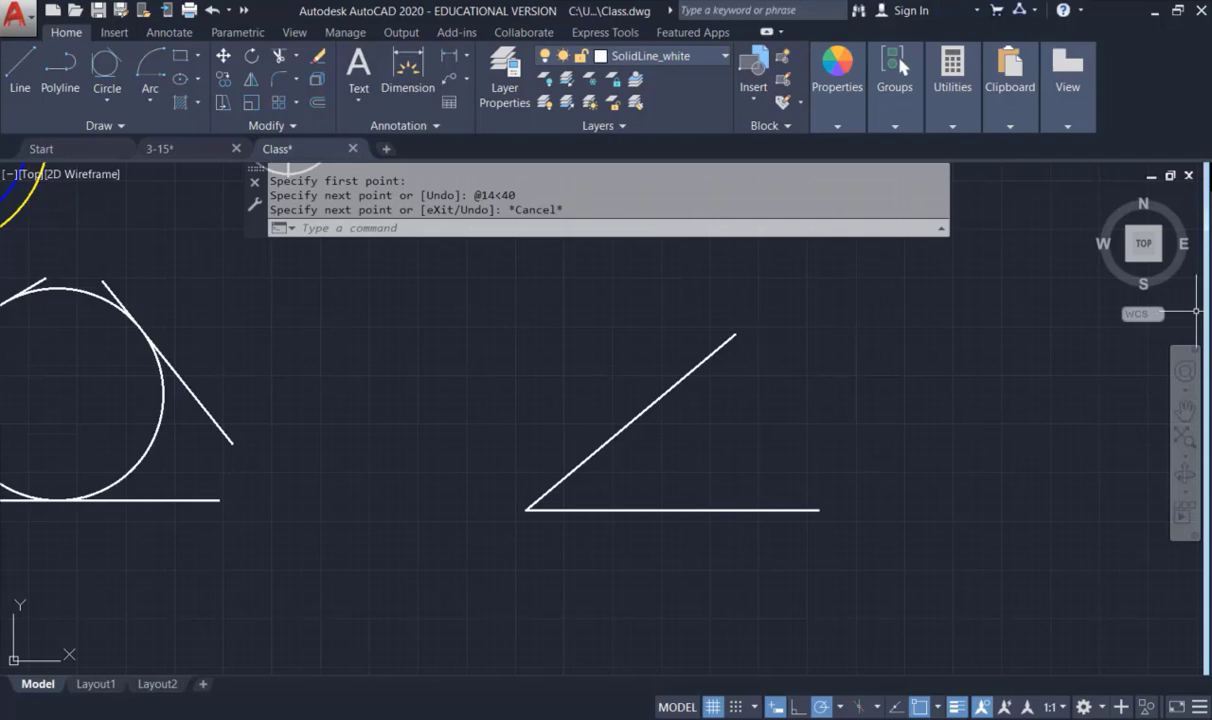
Step: Draw a Tan, Tan, Radius circle of radius 3.3 tangent to the 15-unit horizontal line and the 40° line
left_click(104, 106)
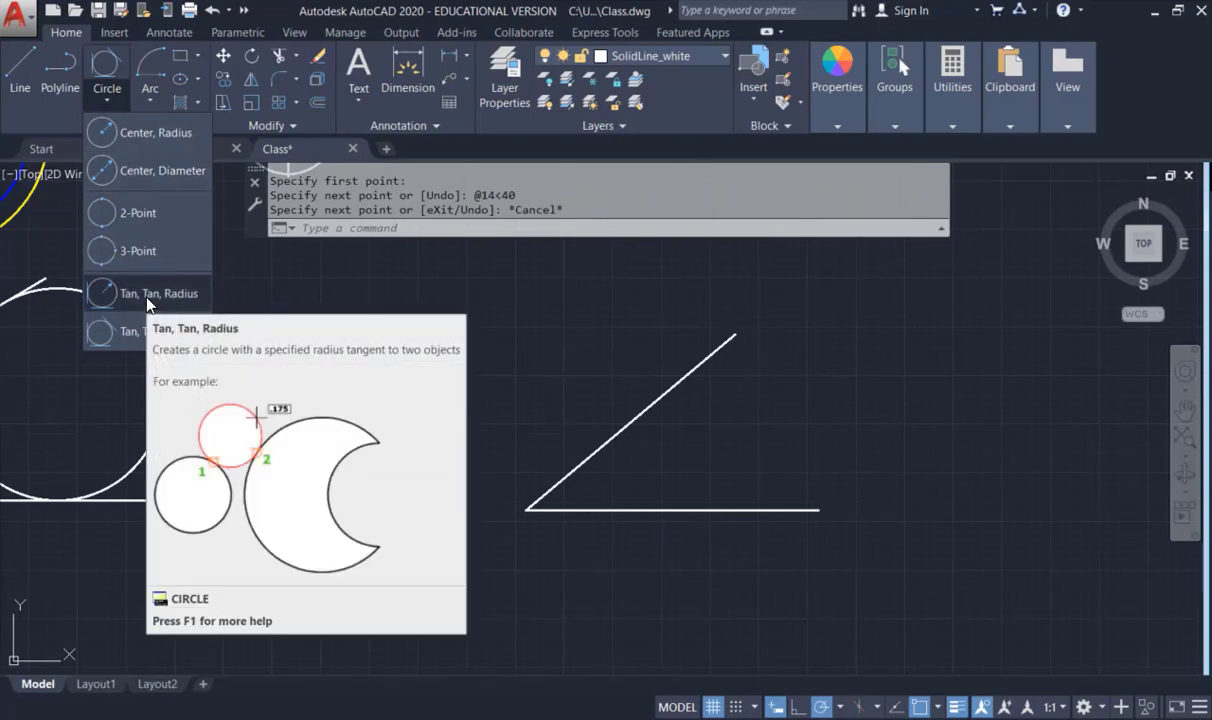
left_click(146, 296)
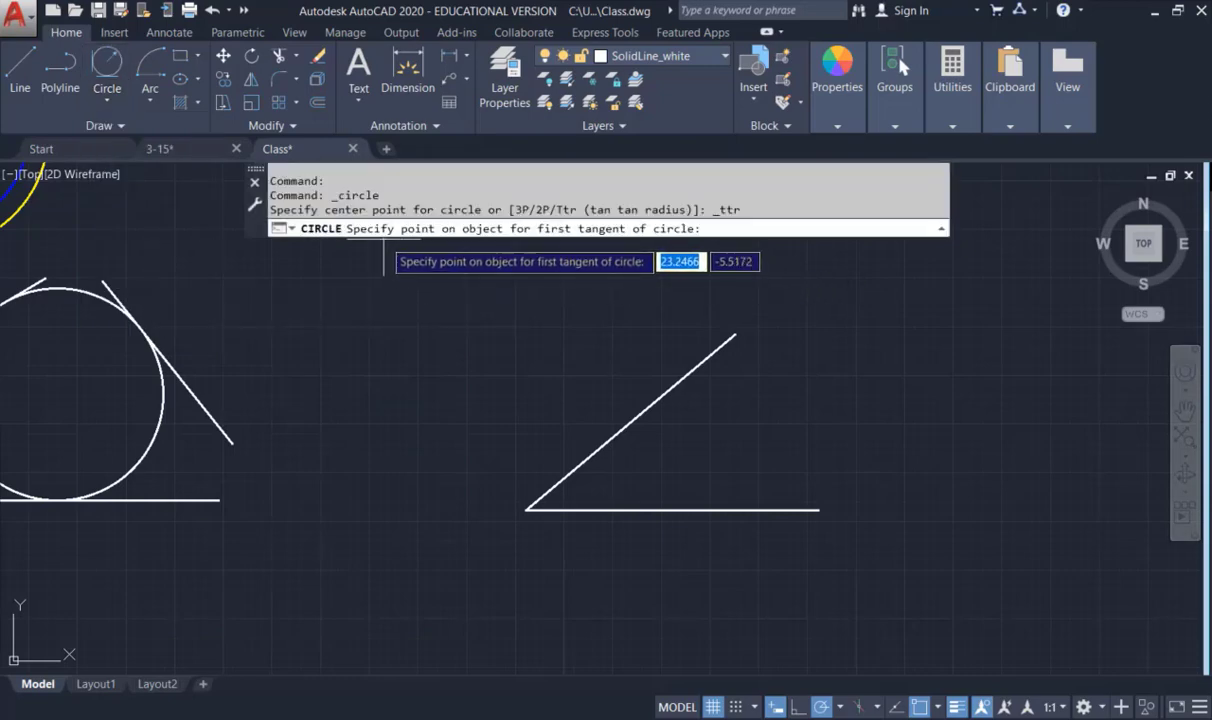
left_click(673, 508)
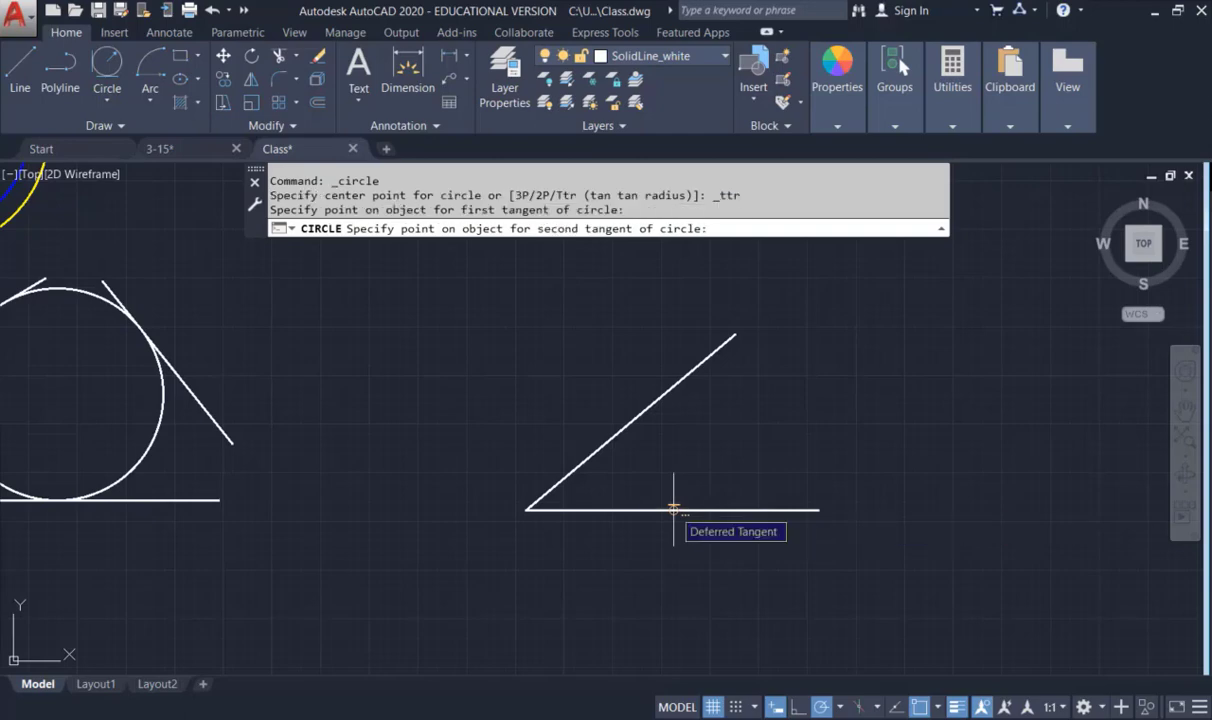
left_click(648, 410)
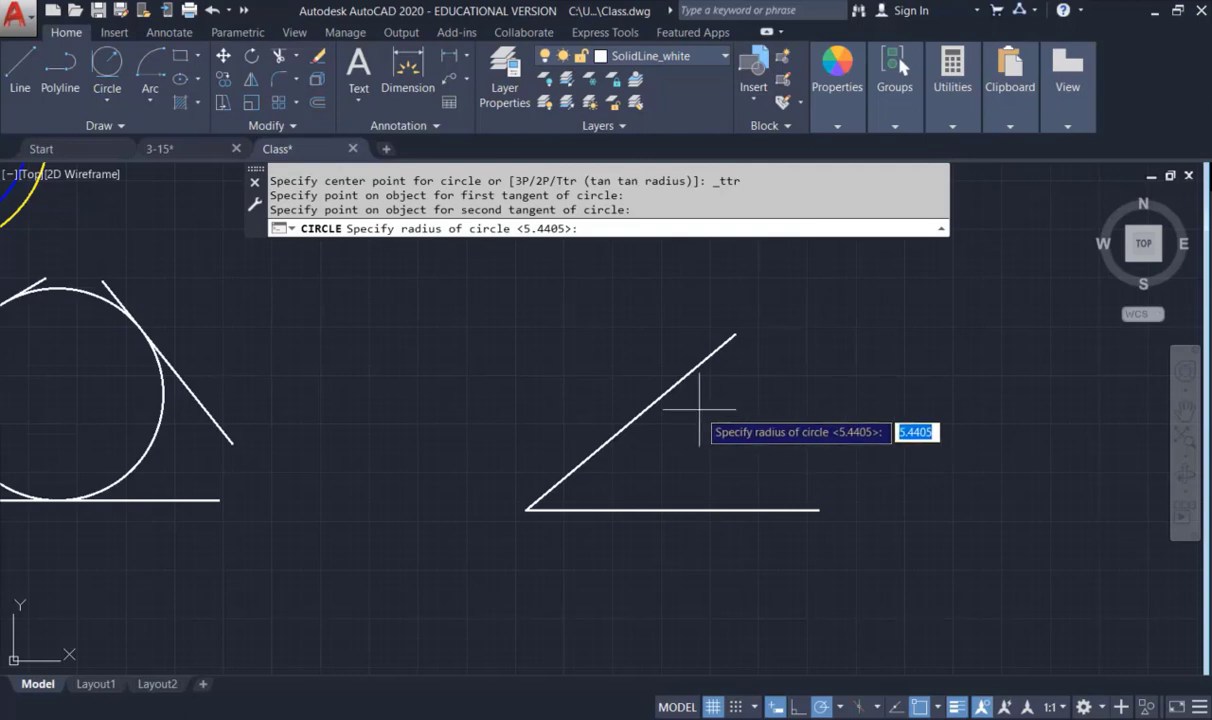
type("3.3")
key("Return")
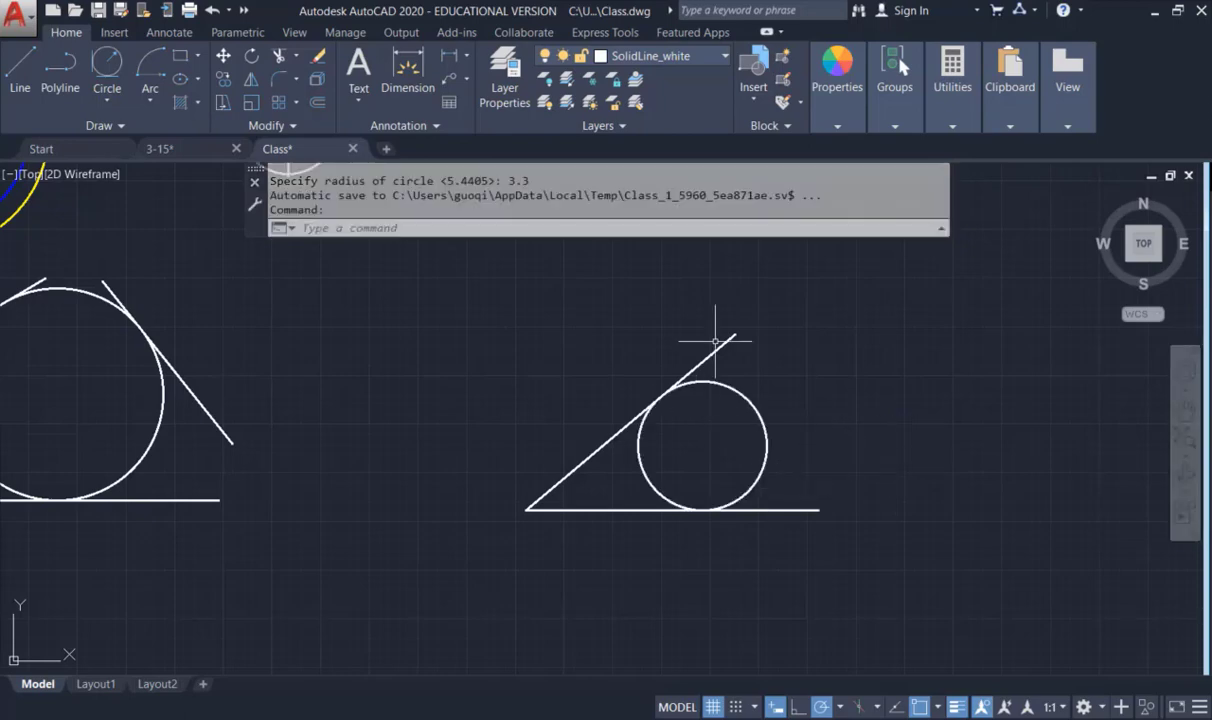
mouse_move(741, 389)
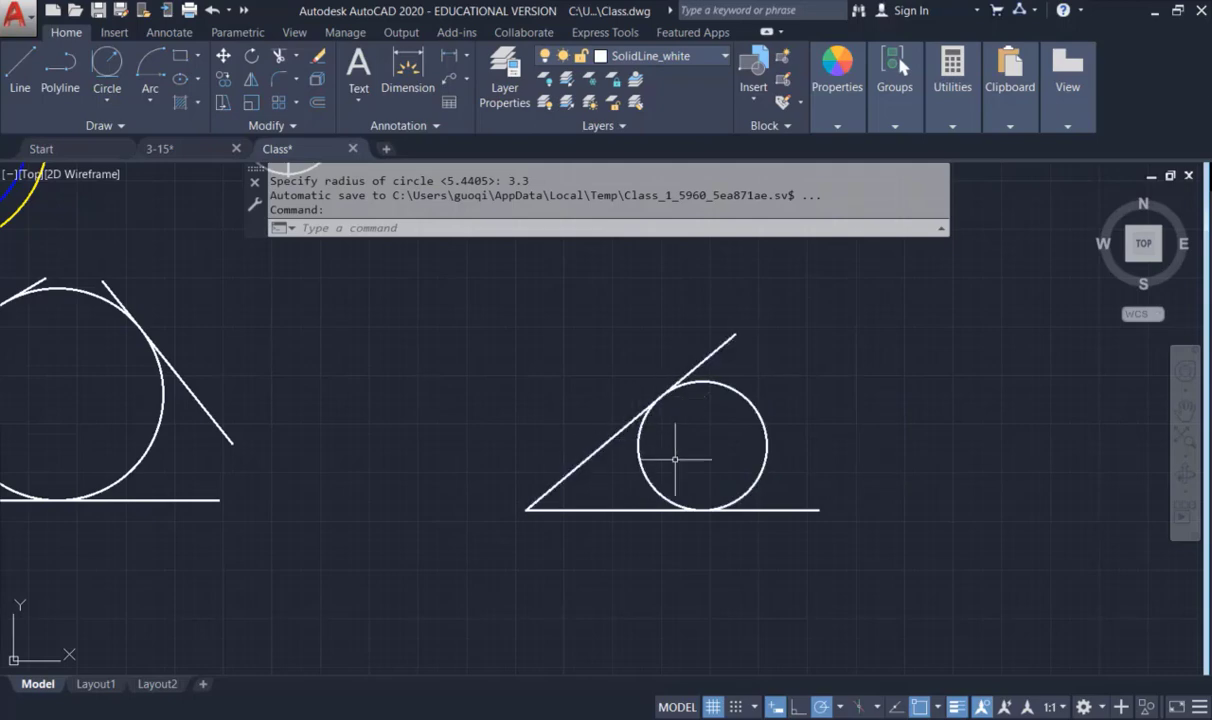
Step: Make SolidLine_yellow the current layer
scroll(690, 490, "down", 4)
mouse_move(694, 497)
middle_mouse_down()
mouse_move(844, 403)
mouse_move(733, 379)
middle_mouse_up()
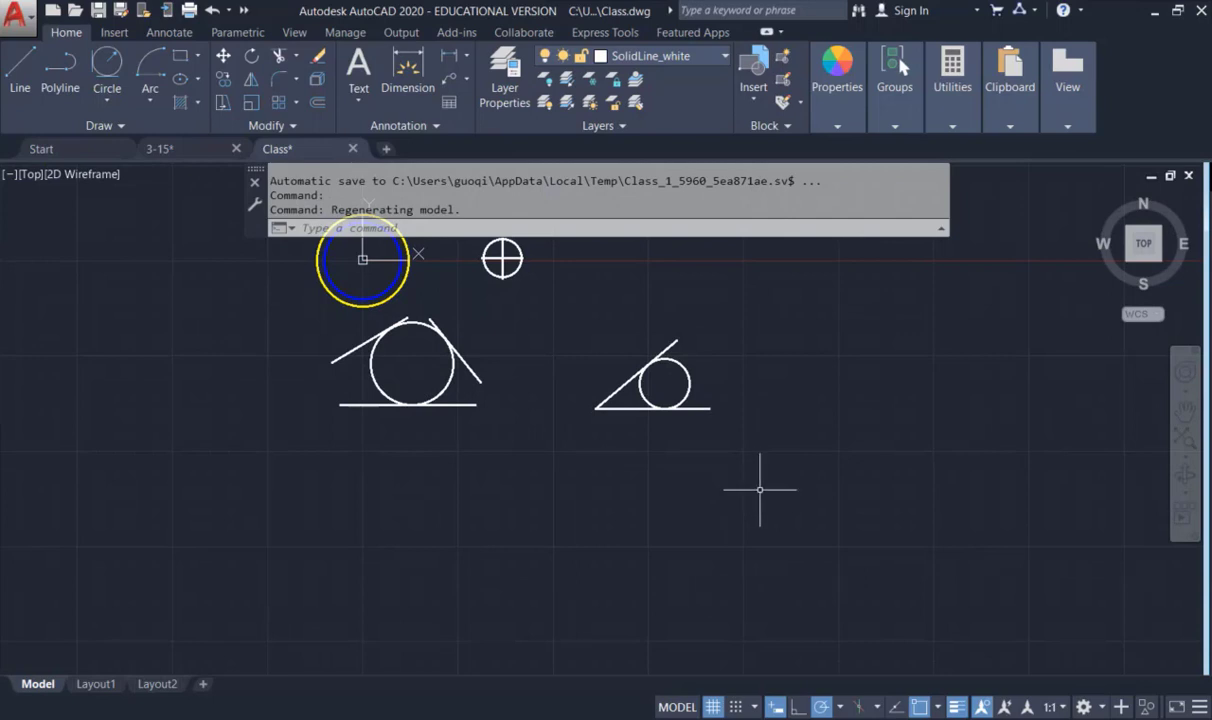
mouse_move(764, 502)
middle_mouse_down()
mouse_move(757, 420)
mouse_move(793, 390)
mouse_move(817, 411)
middle_mouse_up()
scroll(757, 430, "up", 2)
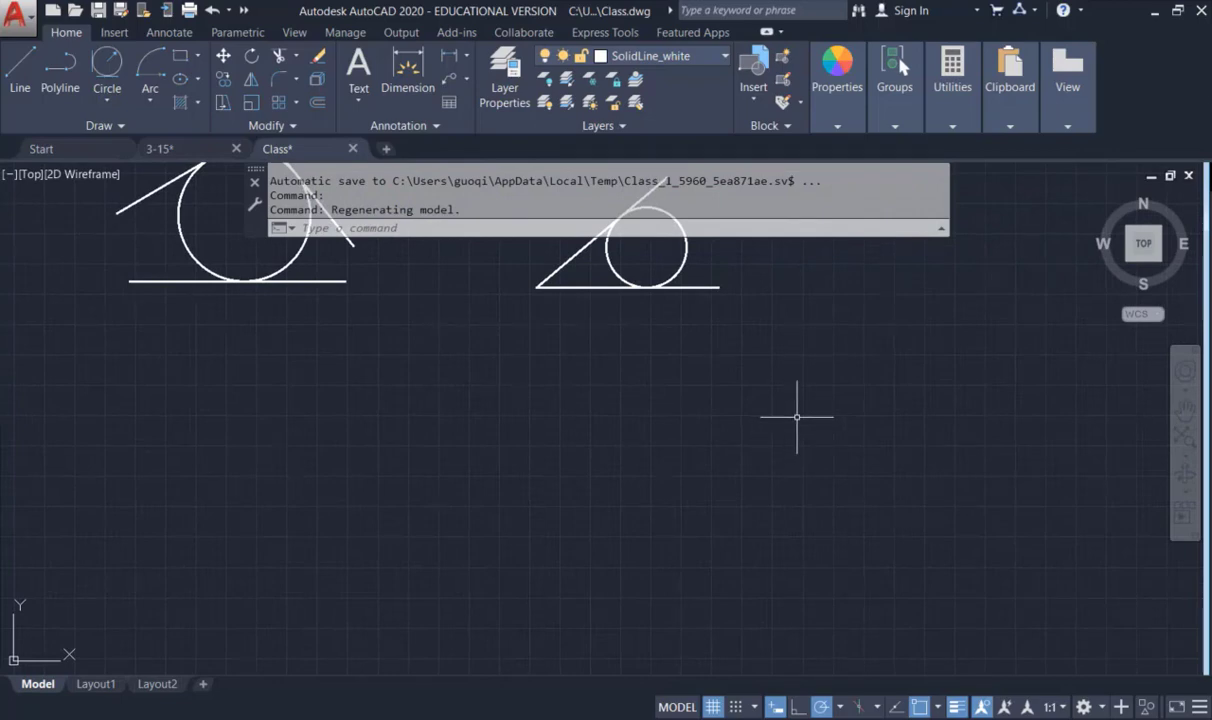
left_click(689, 59)
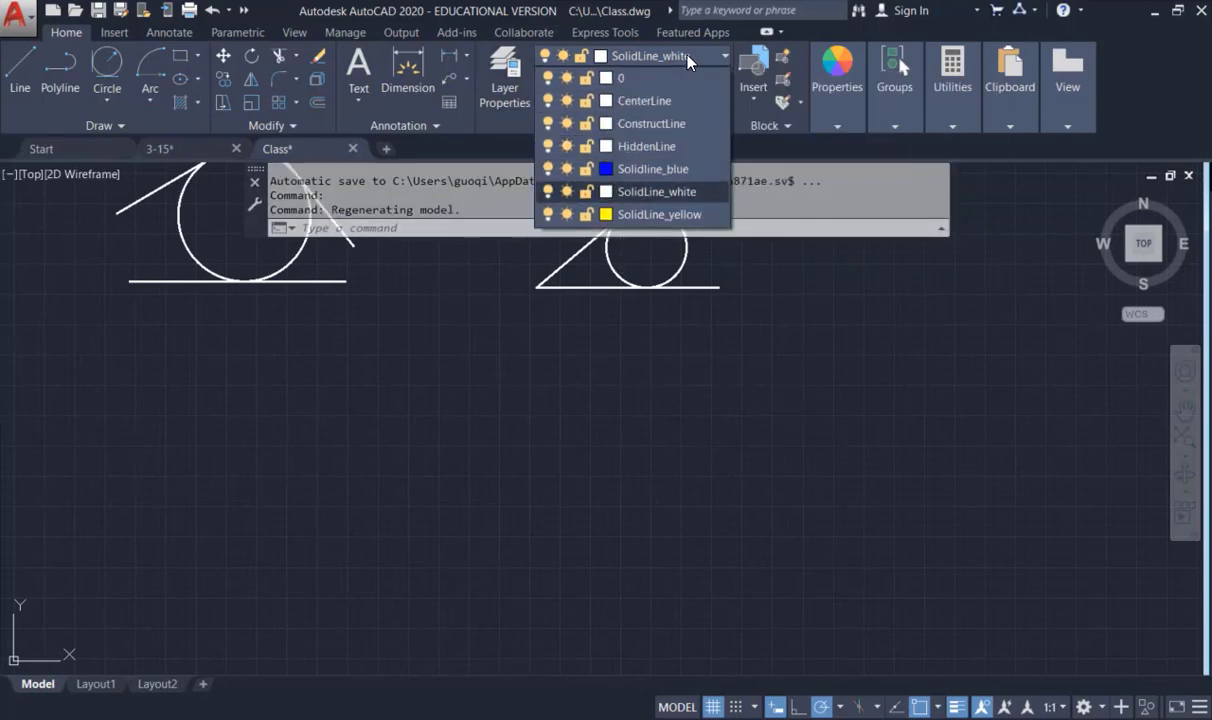
left_click(689, 216)
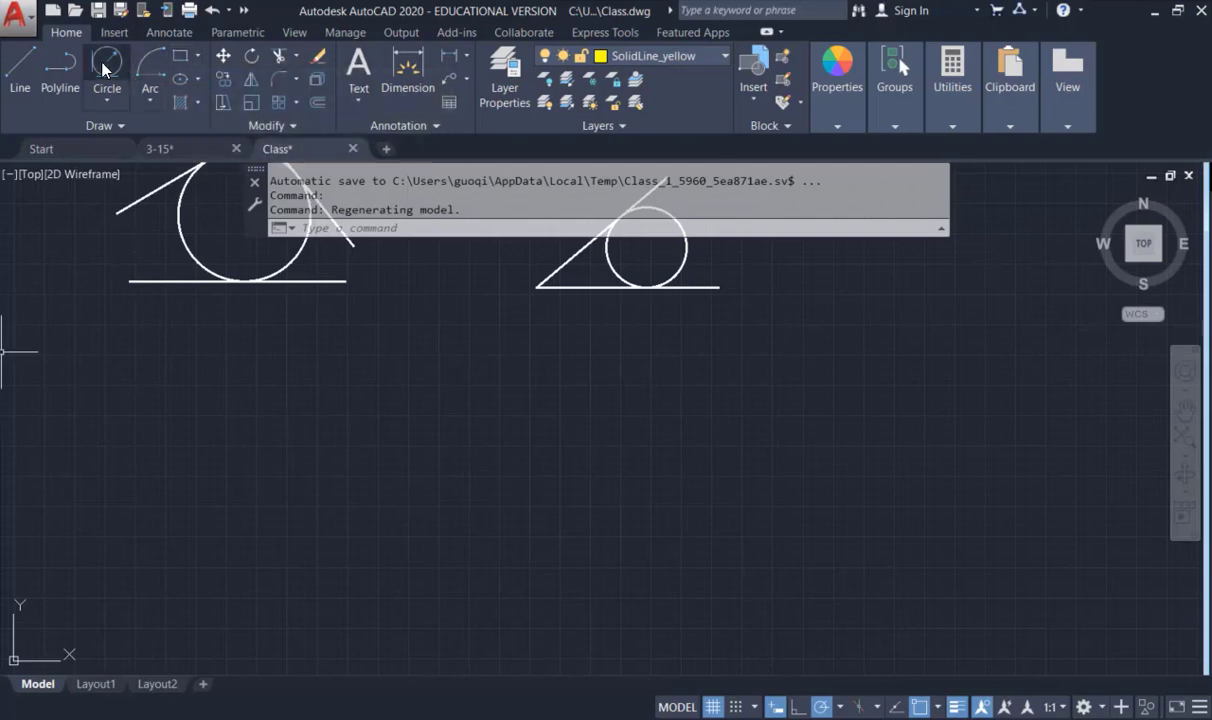
Step: Draw a circle of diameter 6 in the empty area below the three-line tangent circle using Center, Diameter
left_click(107, 90)
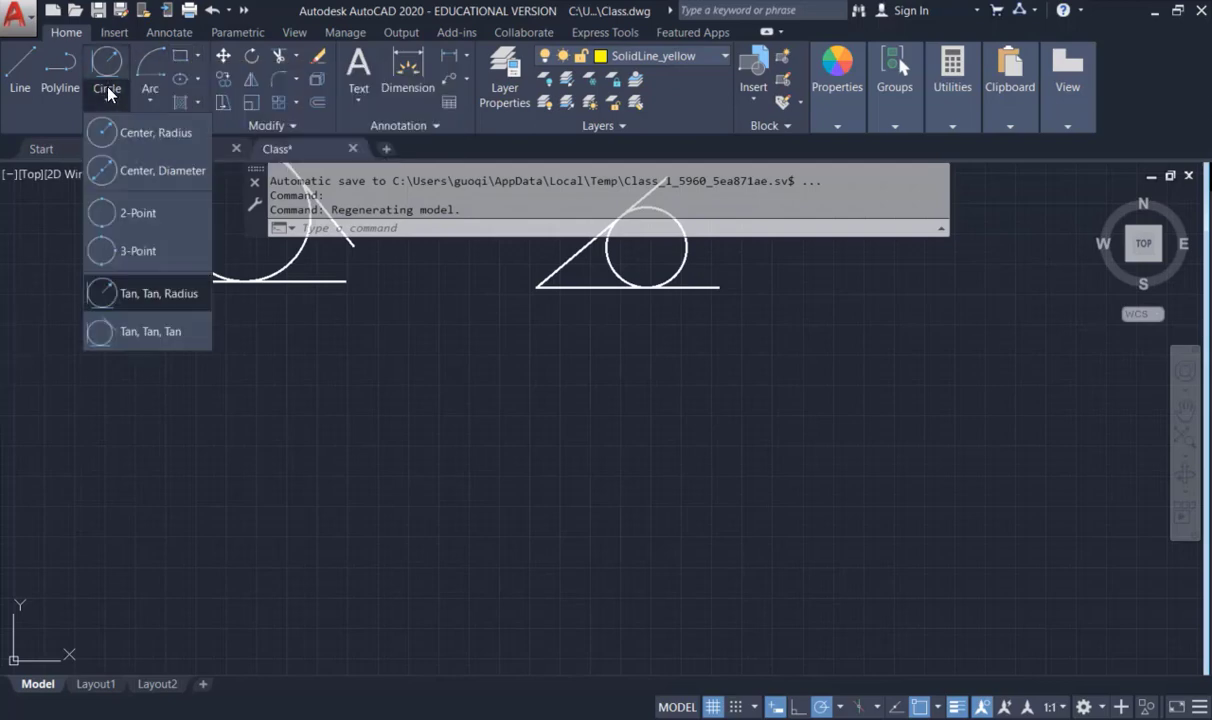
left_click(177, 180)
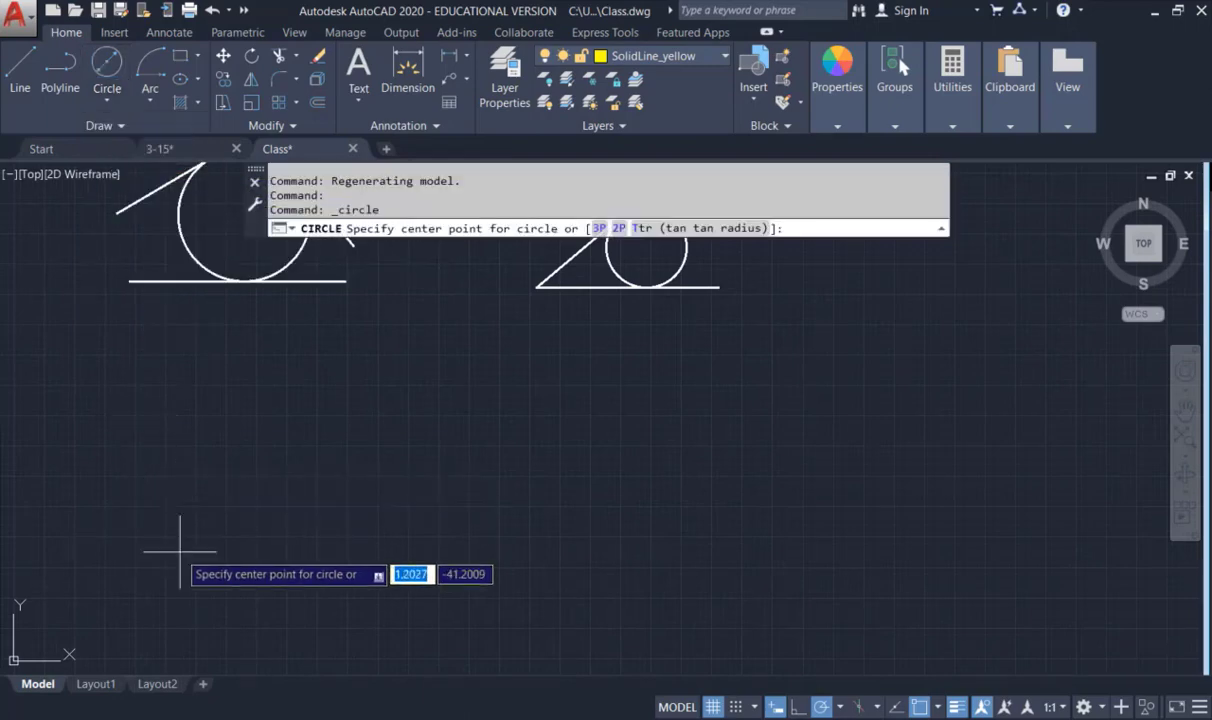
middle_click_drag(192, 545, 189, 479)
left_click(190, 507)
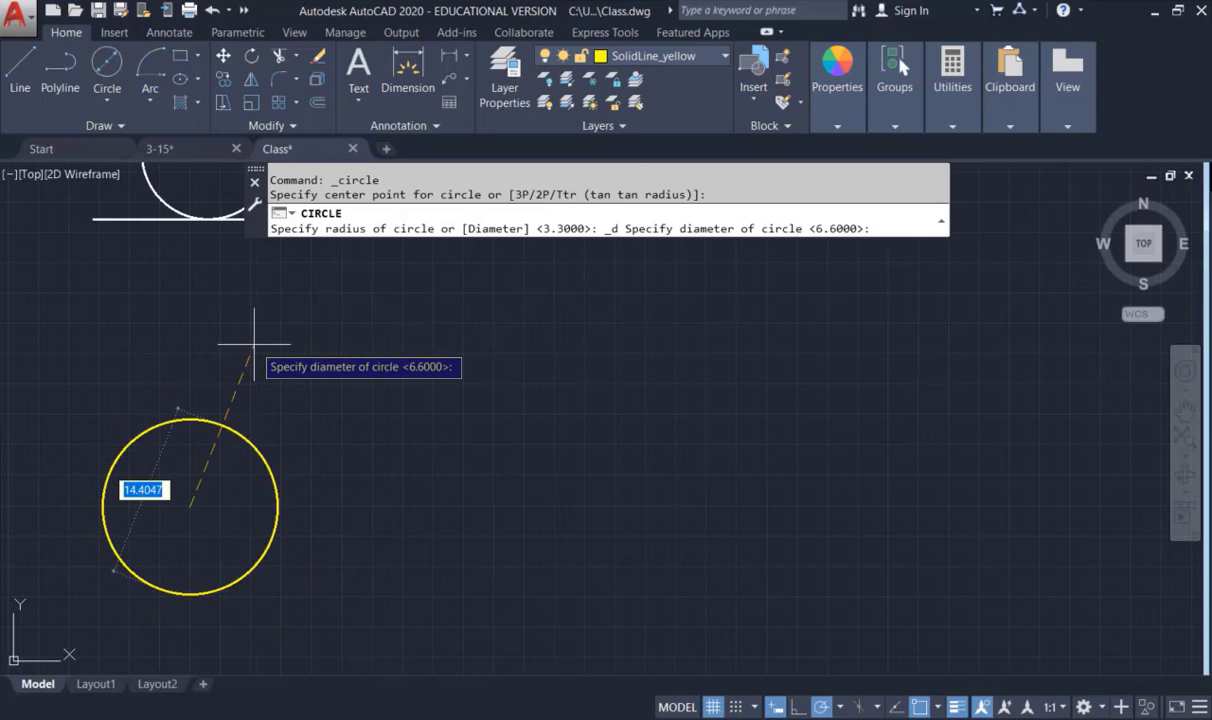
type("6")
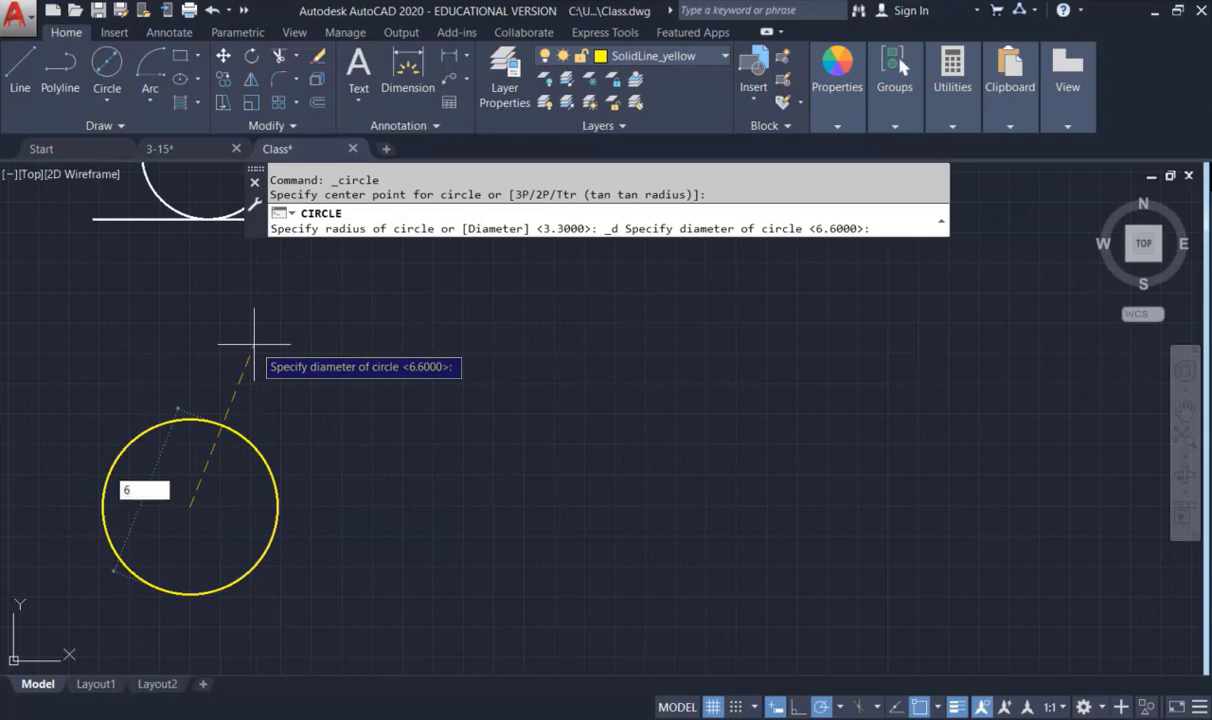
key("Return")
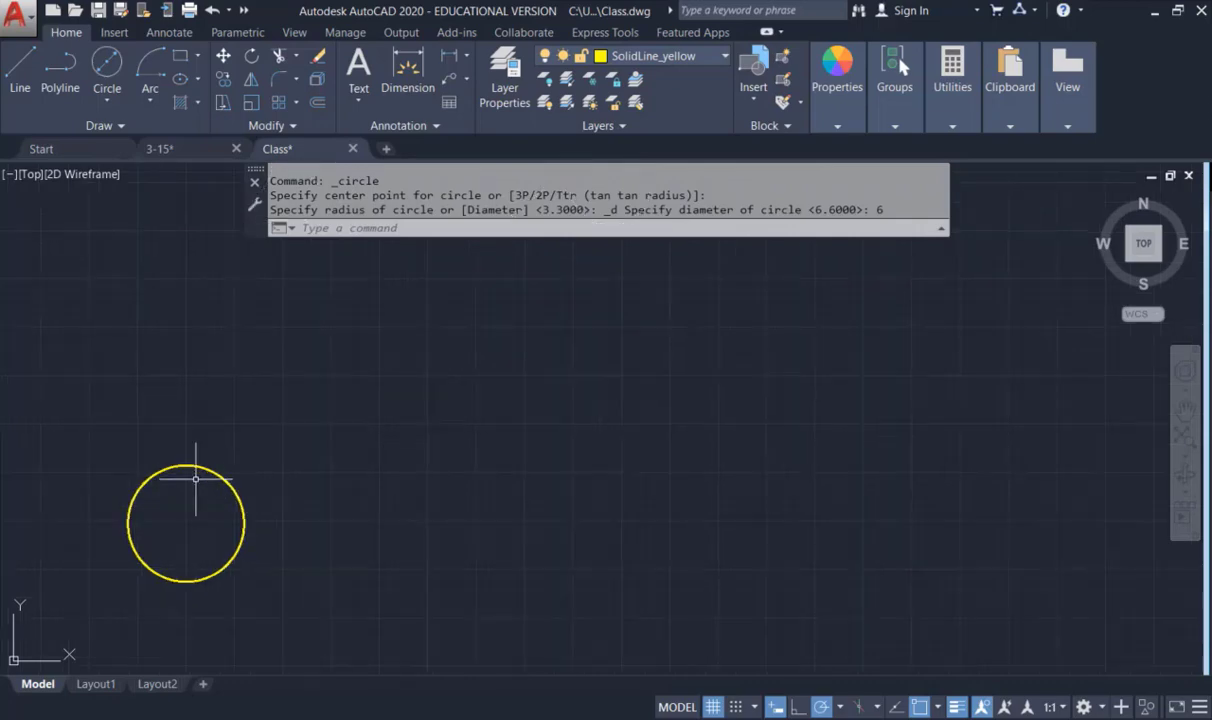
scroll(254, 452, "up", 2)
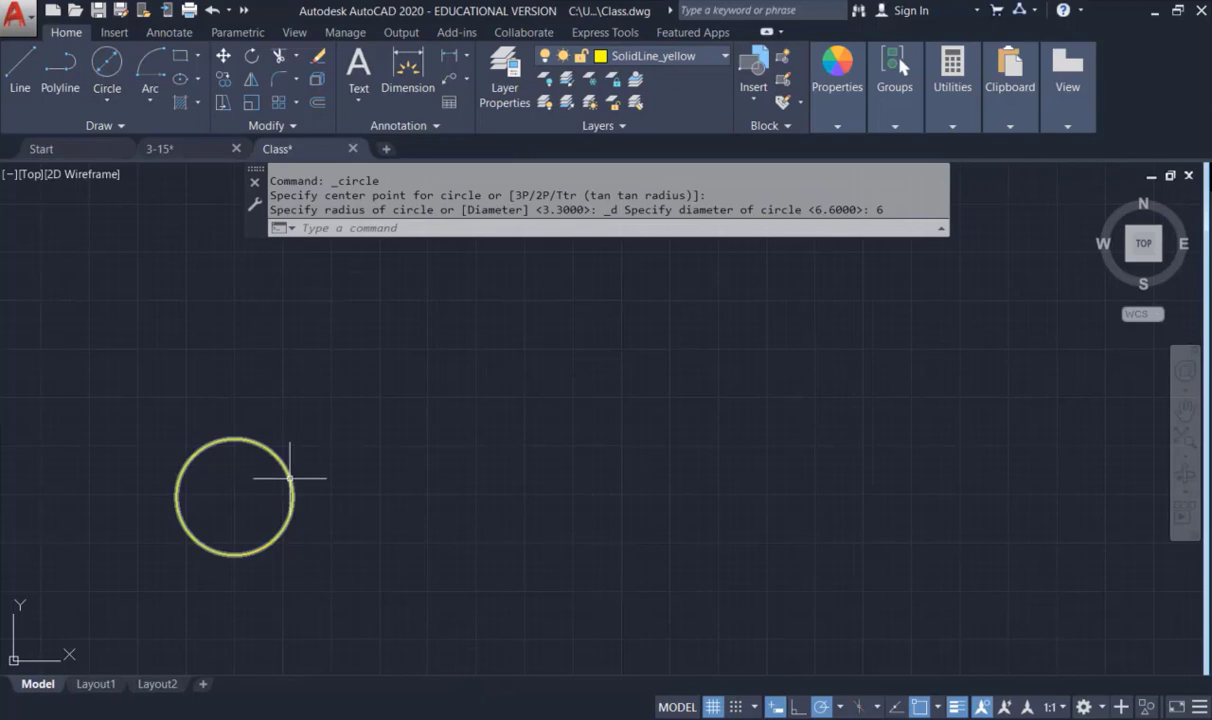
Step: Examine which object snap modes are enabled, and toggle object snap off and back on
mouse_move(290, 478)
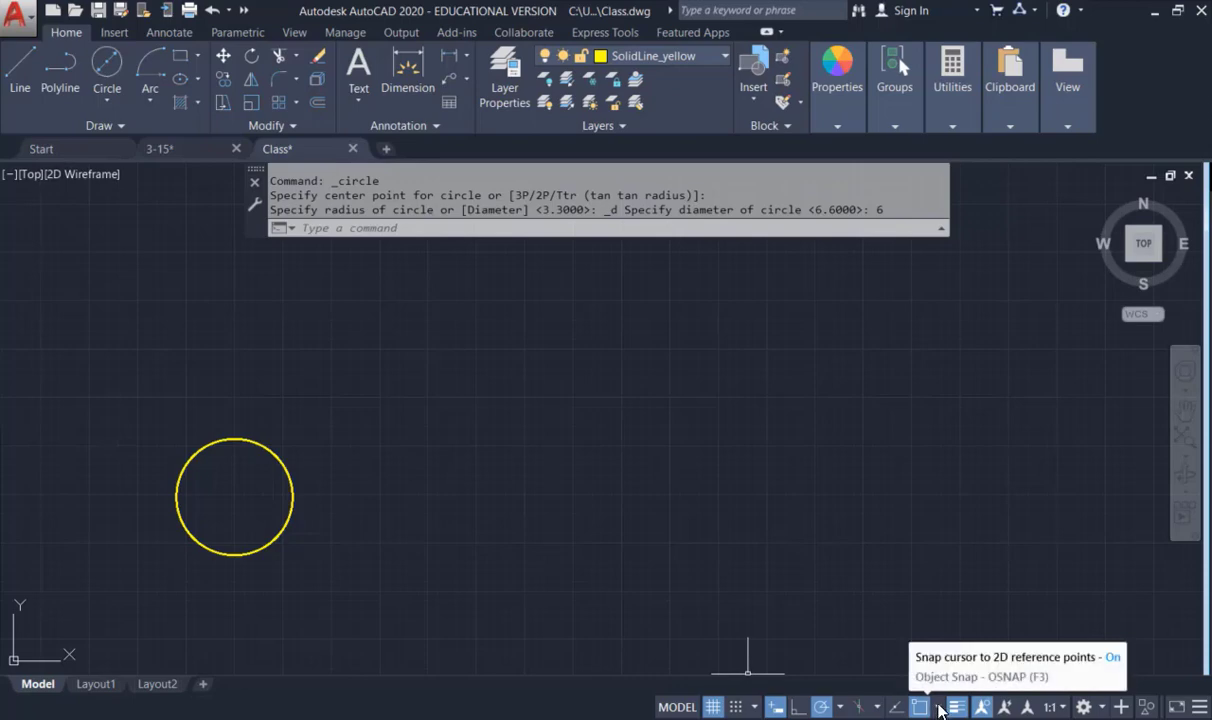
left_click(940, 708)
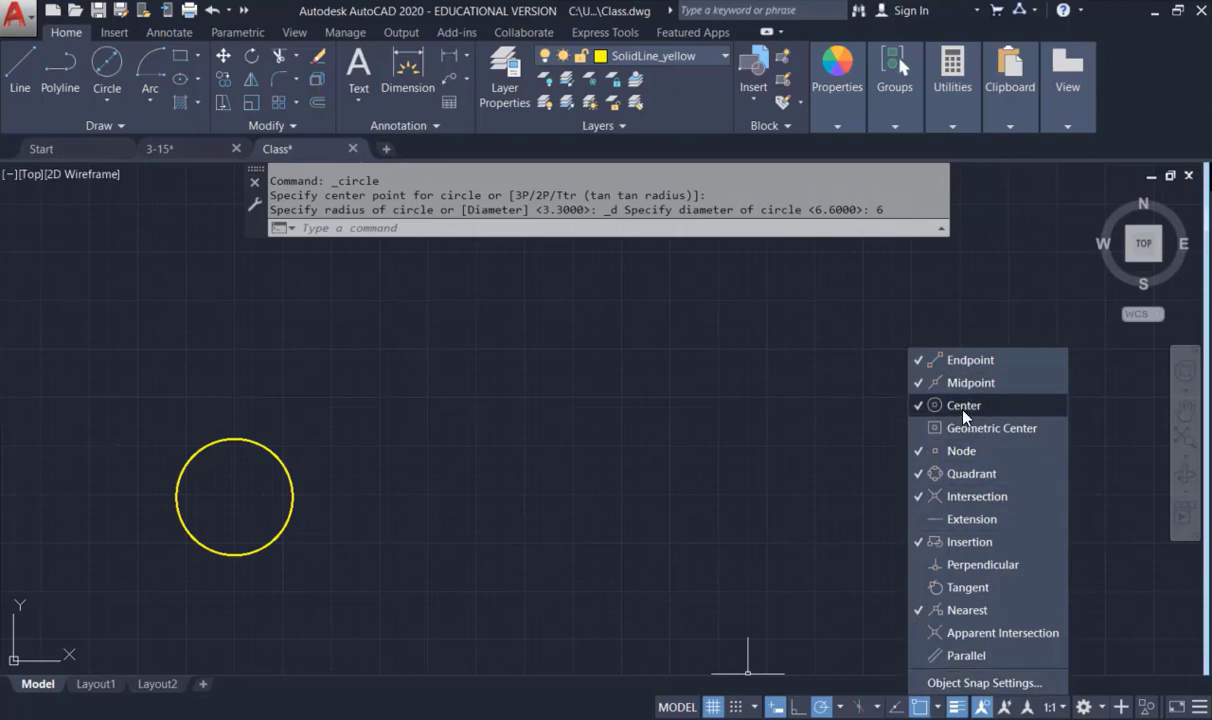
left_click(936, 709)
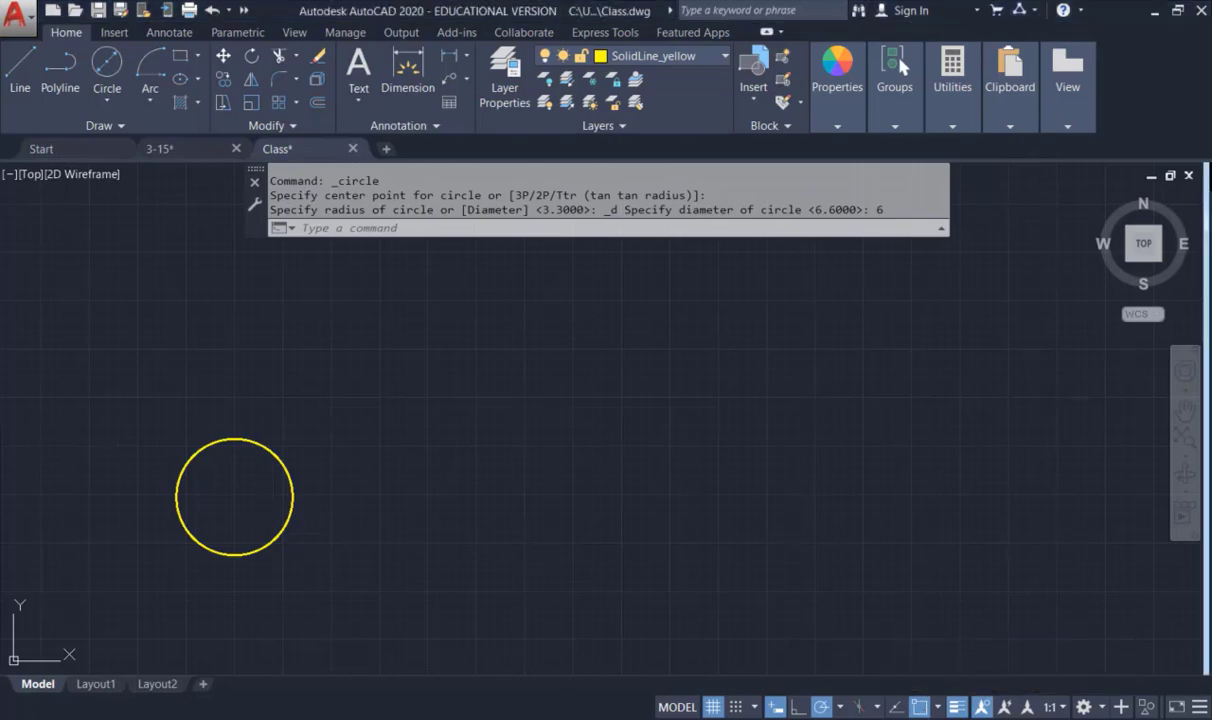
left_click(919, 707)
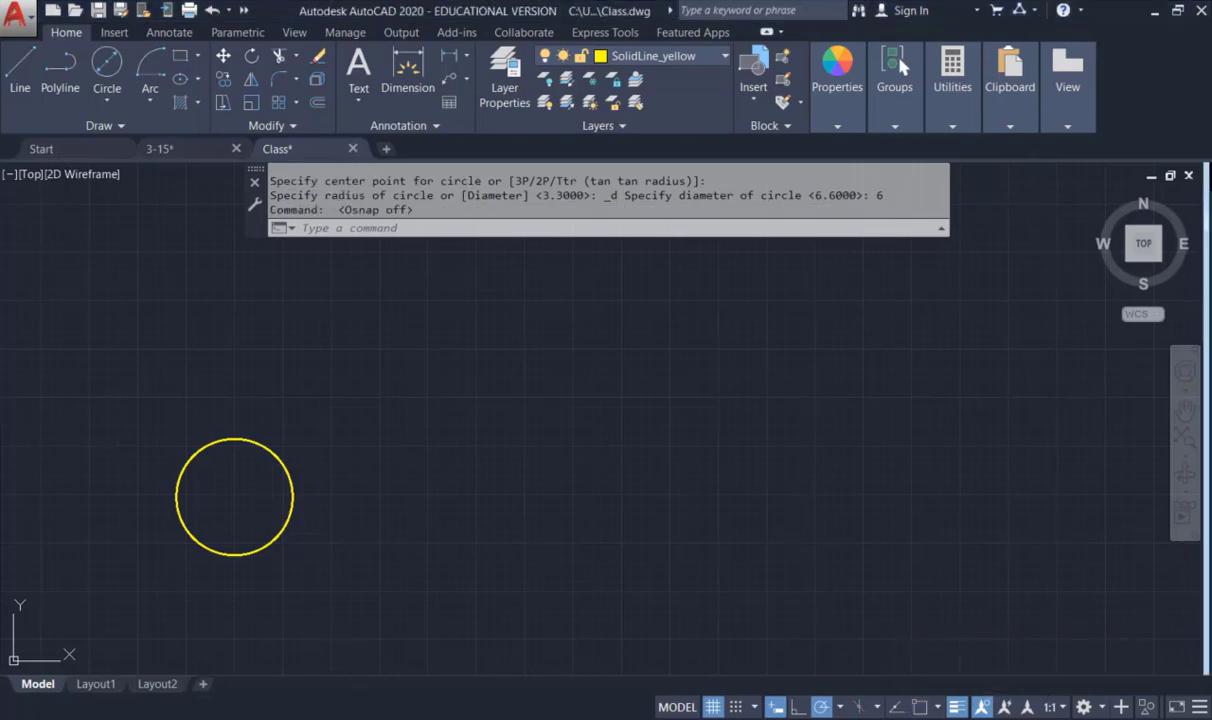
left_click(927, 706)
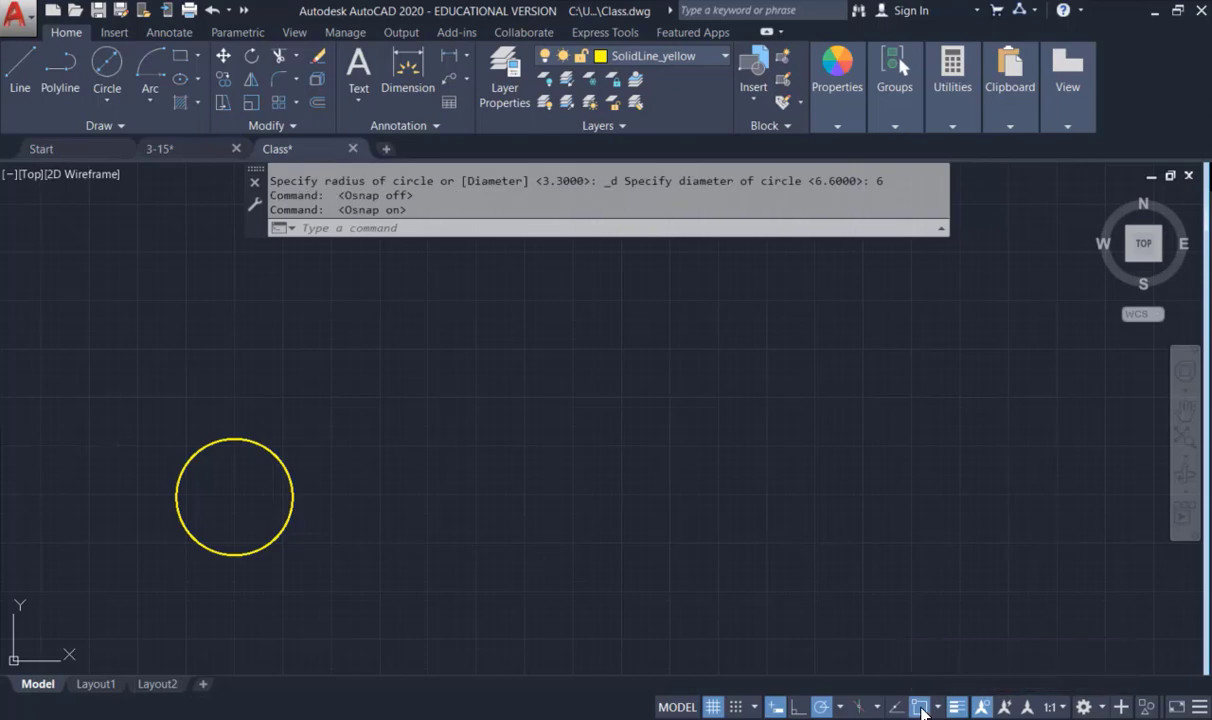
left_click(921, 707)
left_click(921, 707)
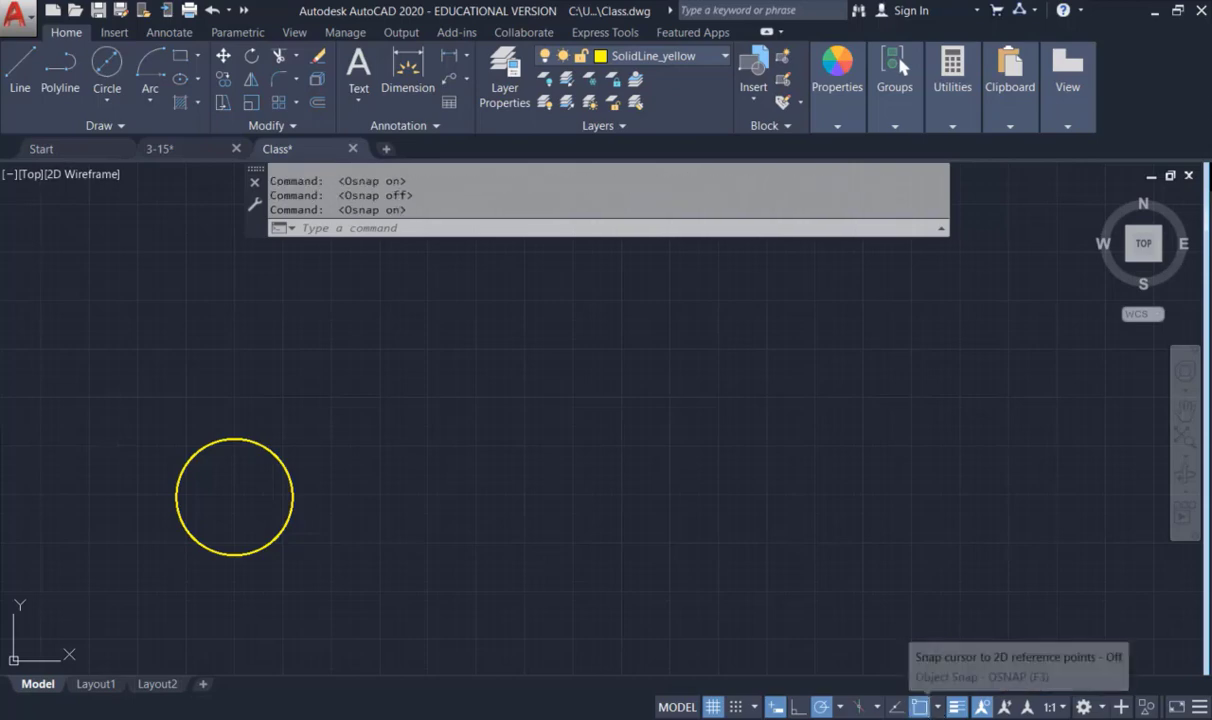
left_click(939, 708)
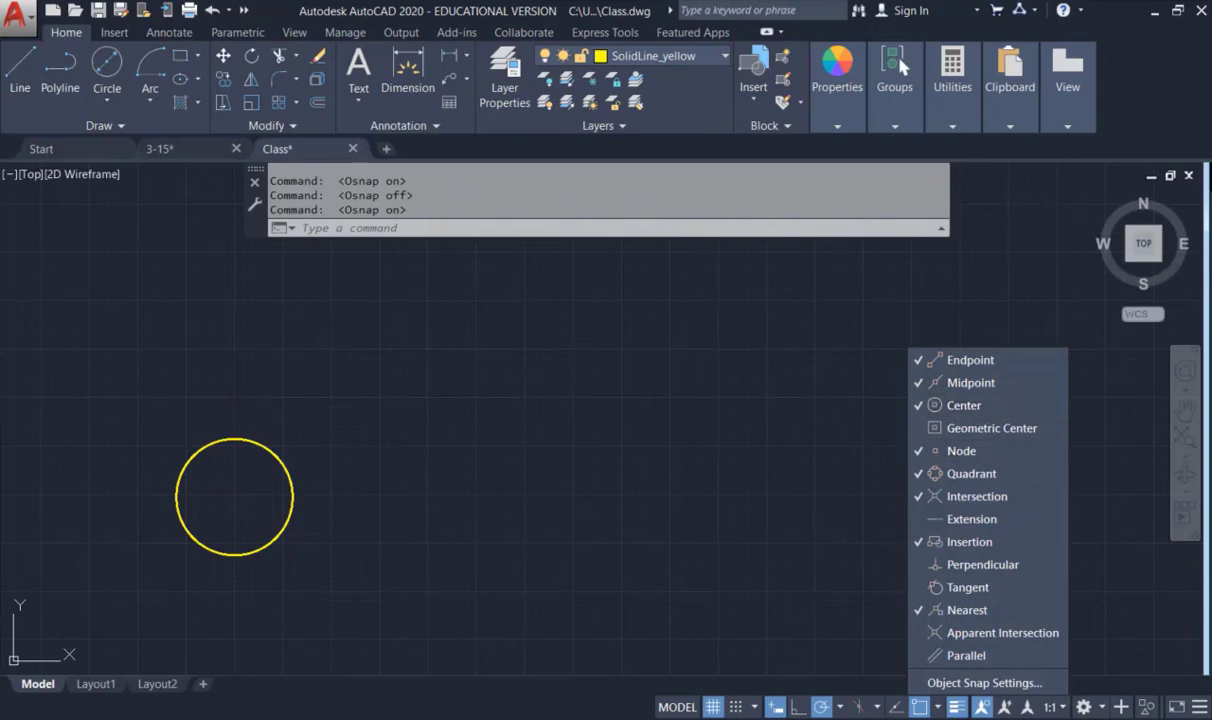
left_click(911, 718)
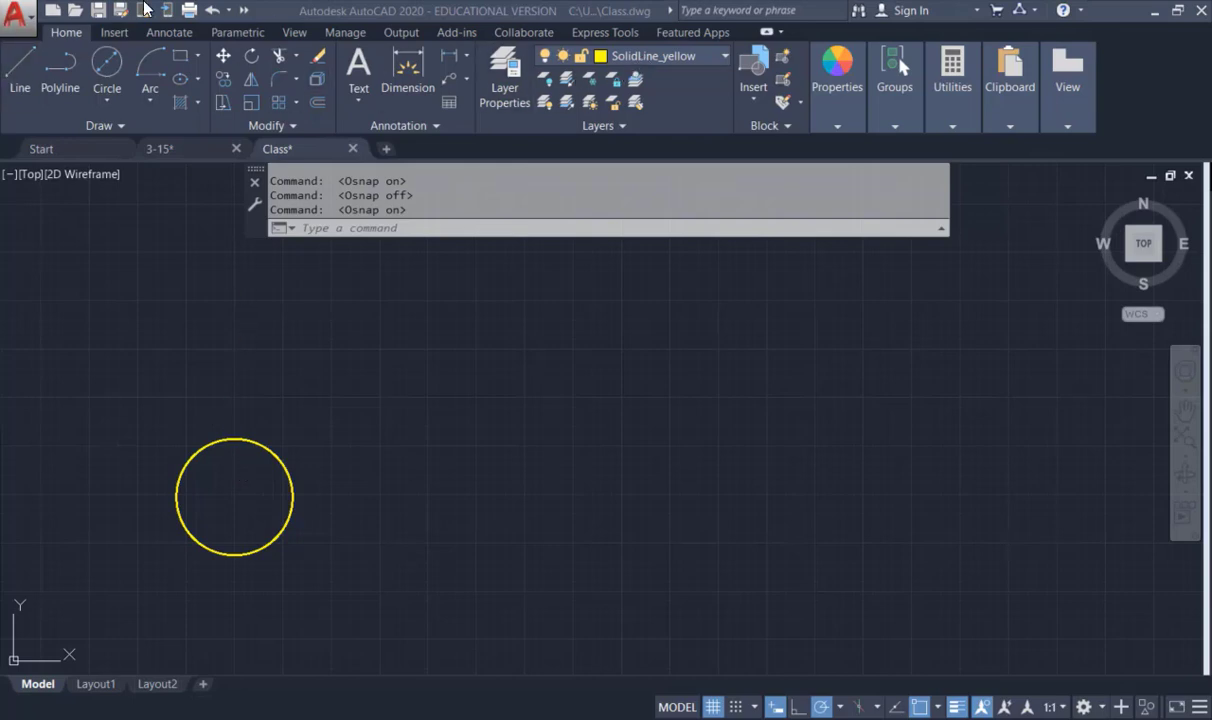
Step: Draw a line from the 6-unit circle's center 8 units straight up, continuing 6 units horizontally to the right
left_click(20, 66)
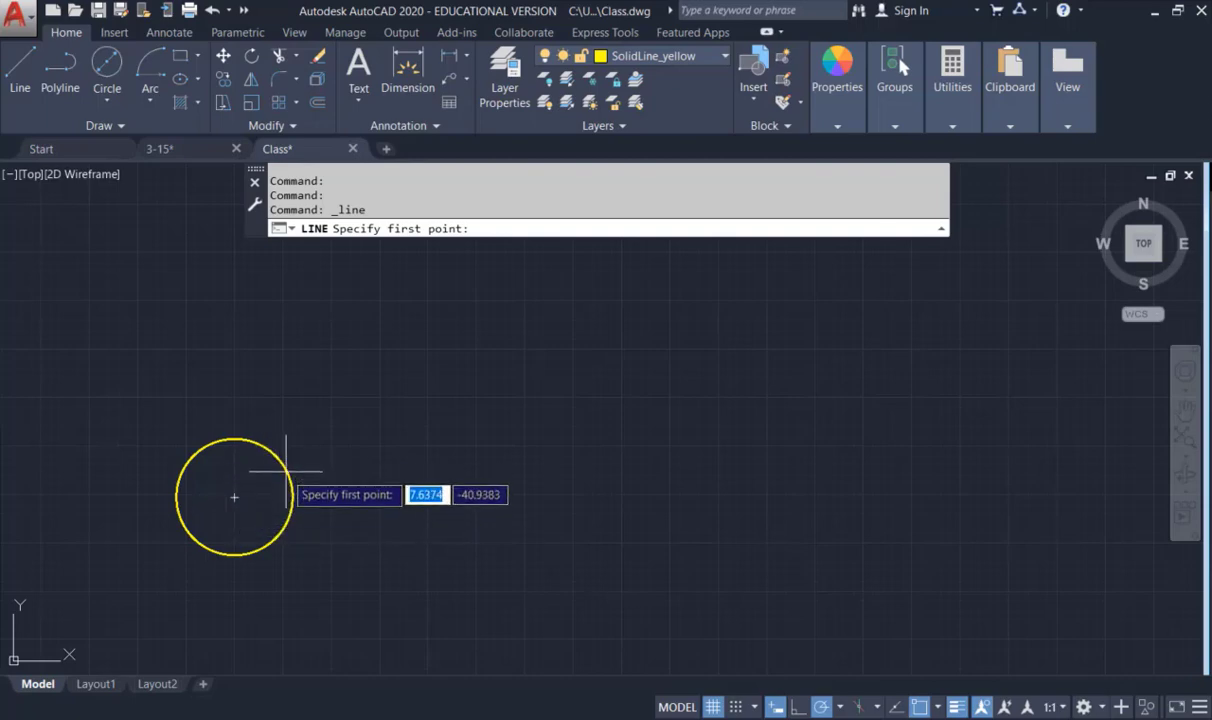
left_click(234, 496)
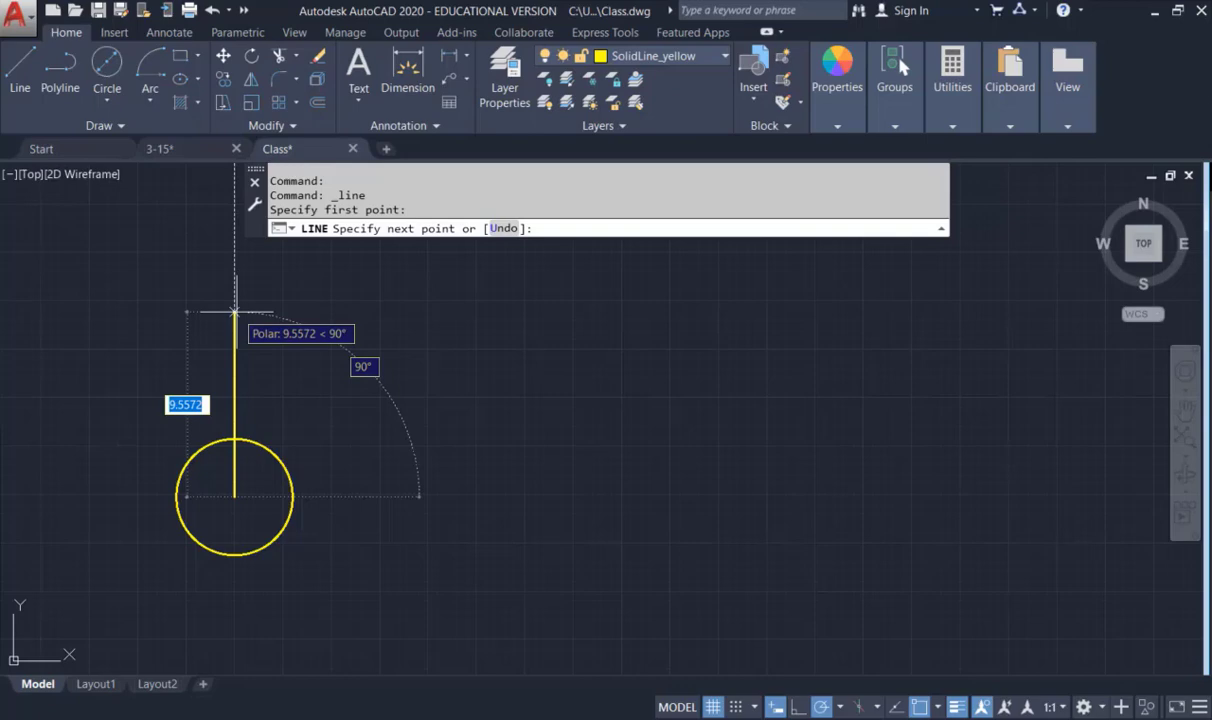
type("8")
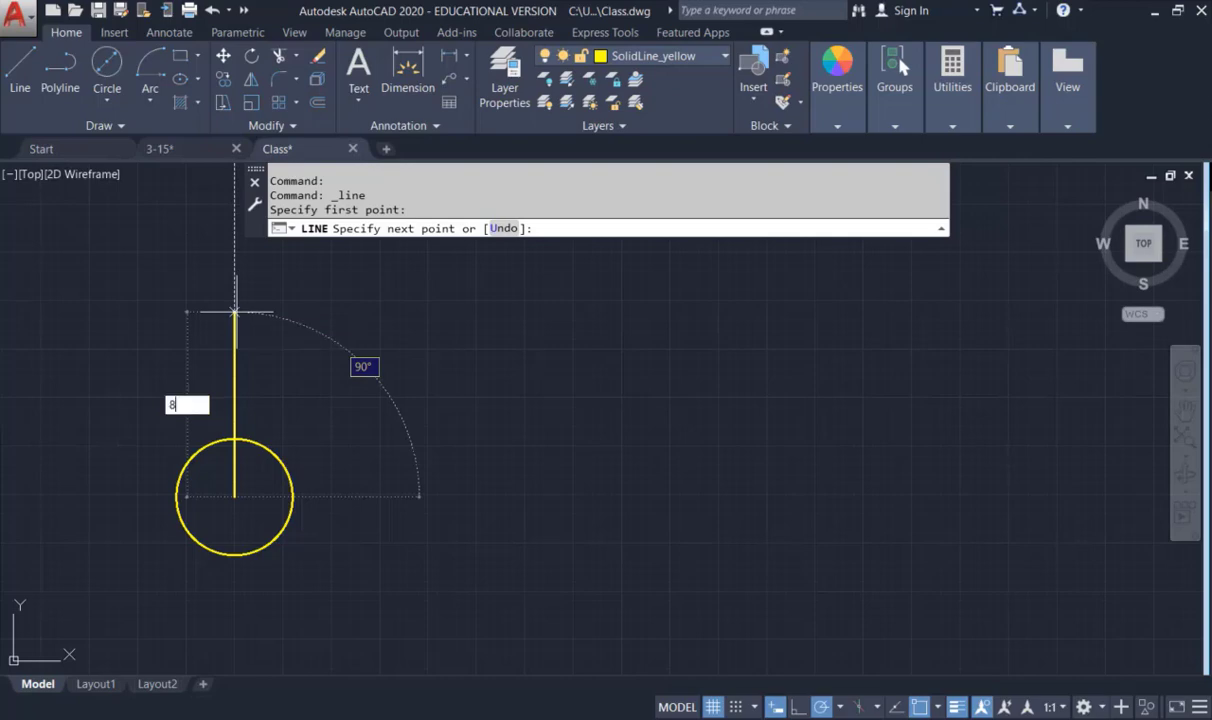
key("Return")
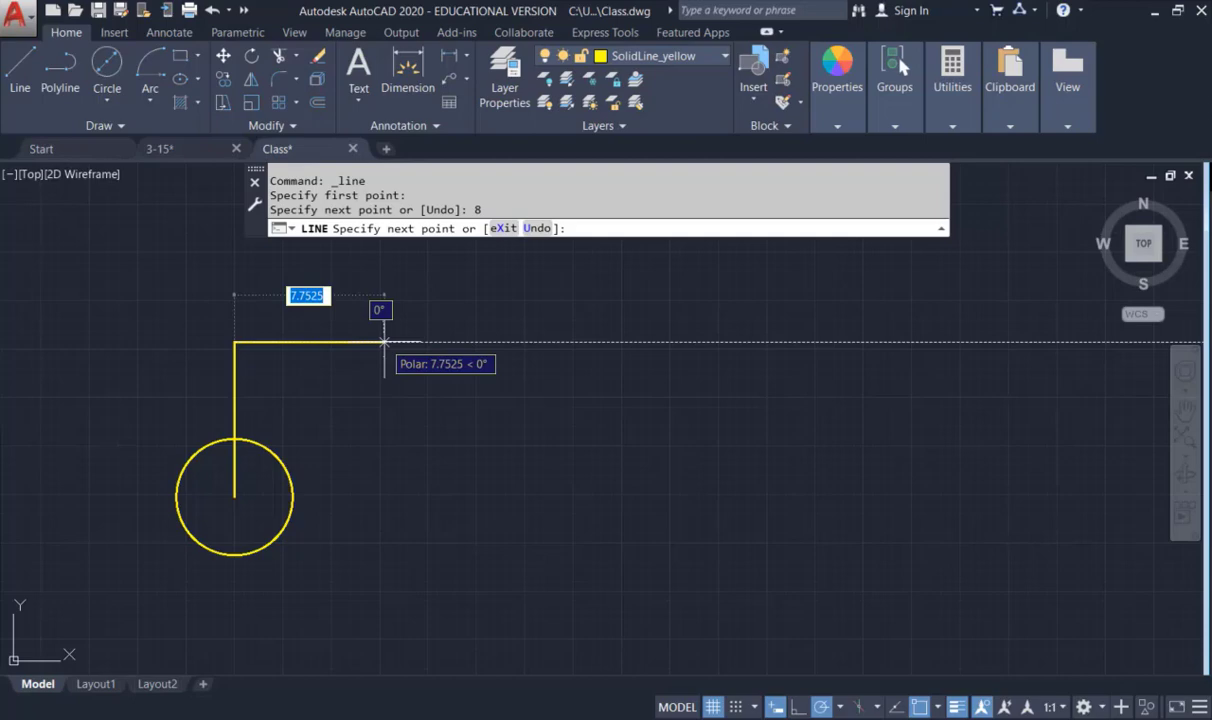
type("6")
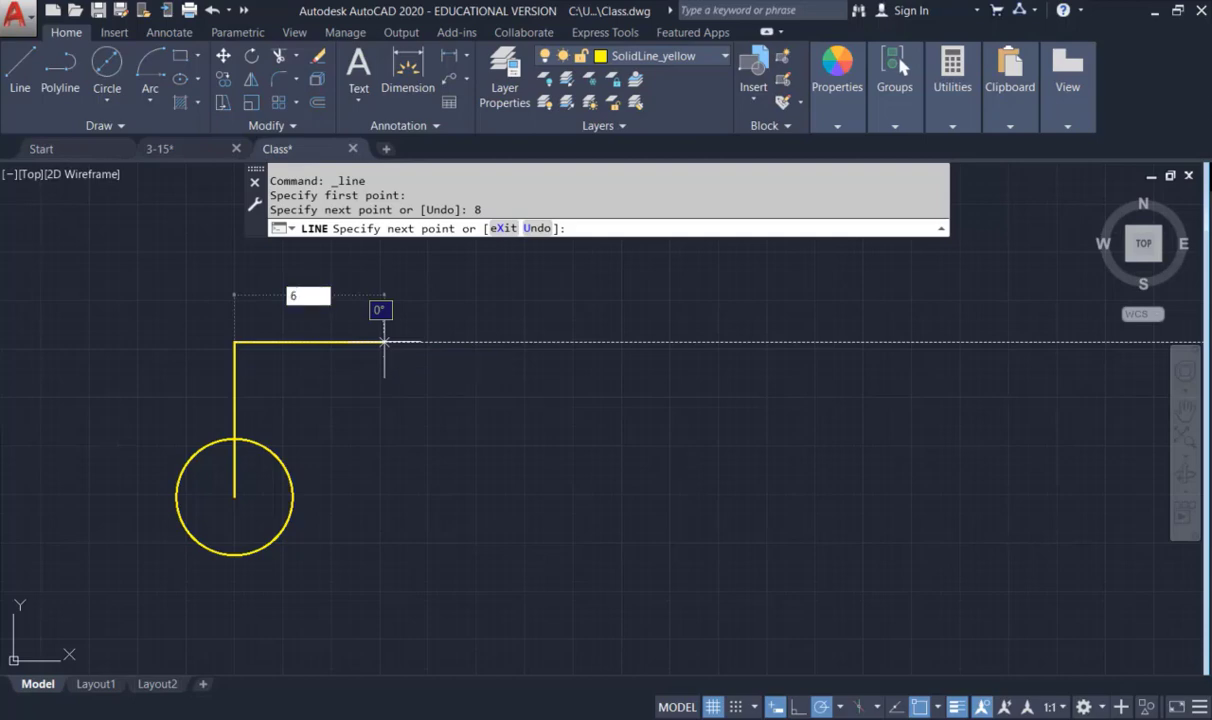
key("Return")
Step: End the line command and erase the stray sloped segment beyond the end of the horizontal line
right_click(698, 243)
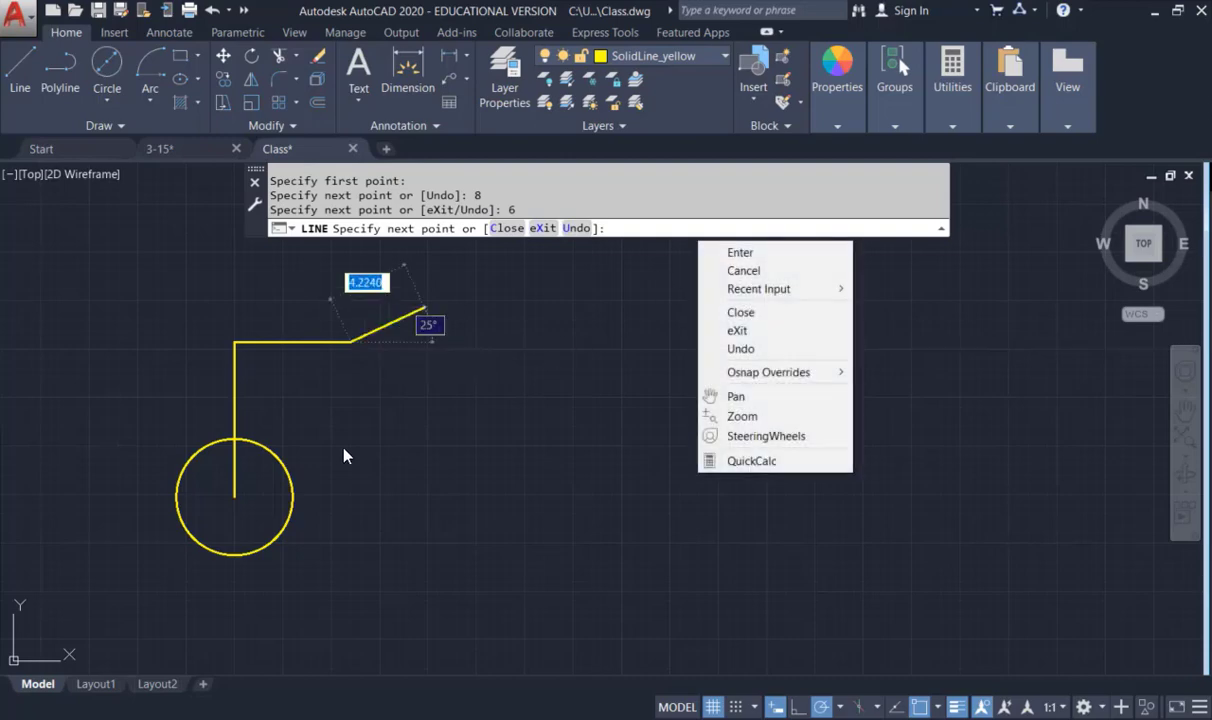
left_click(474, 360)
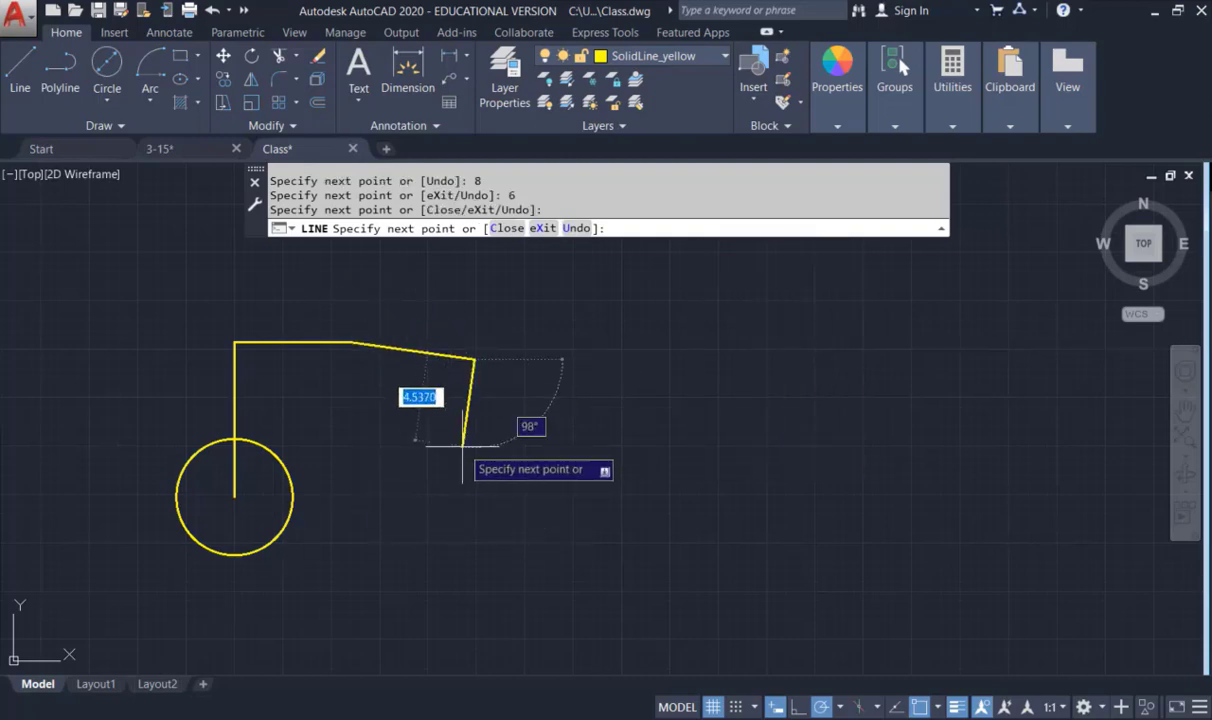
key("Escape")
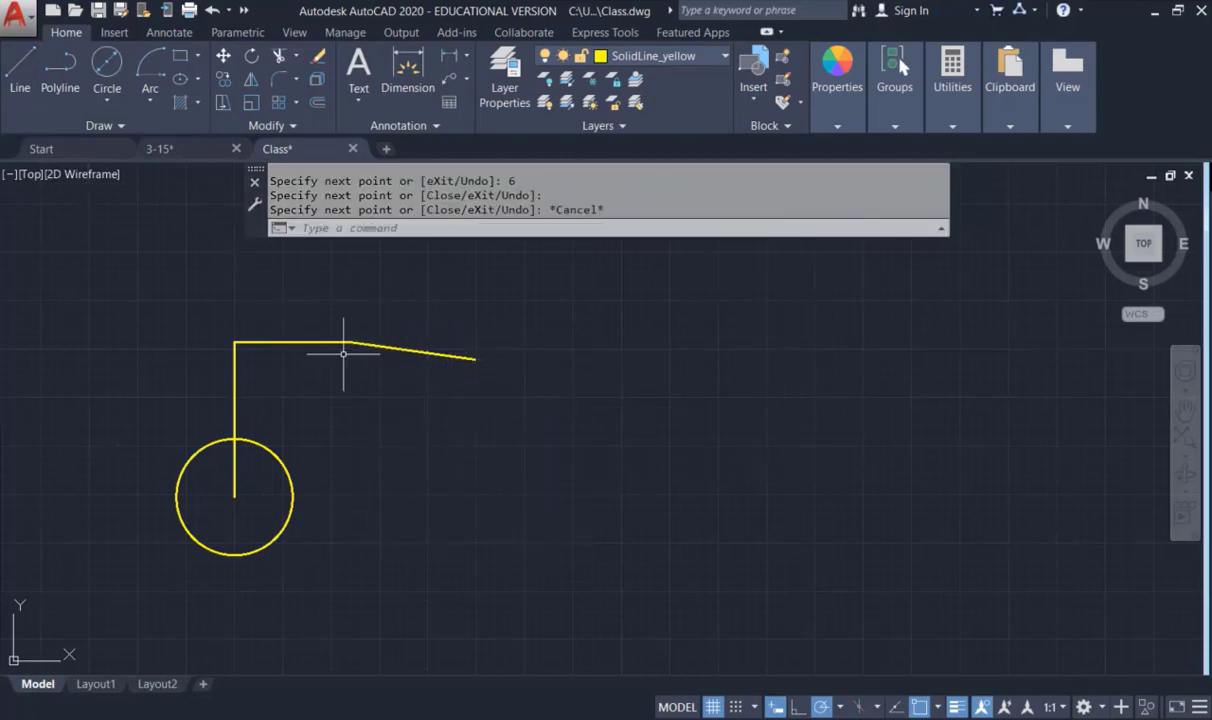
left_click(424, 354)
key("Delete")
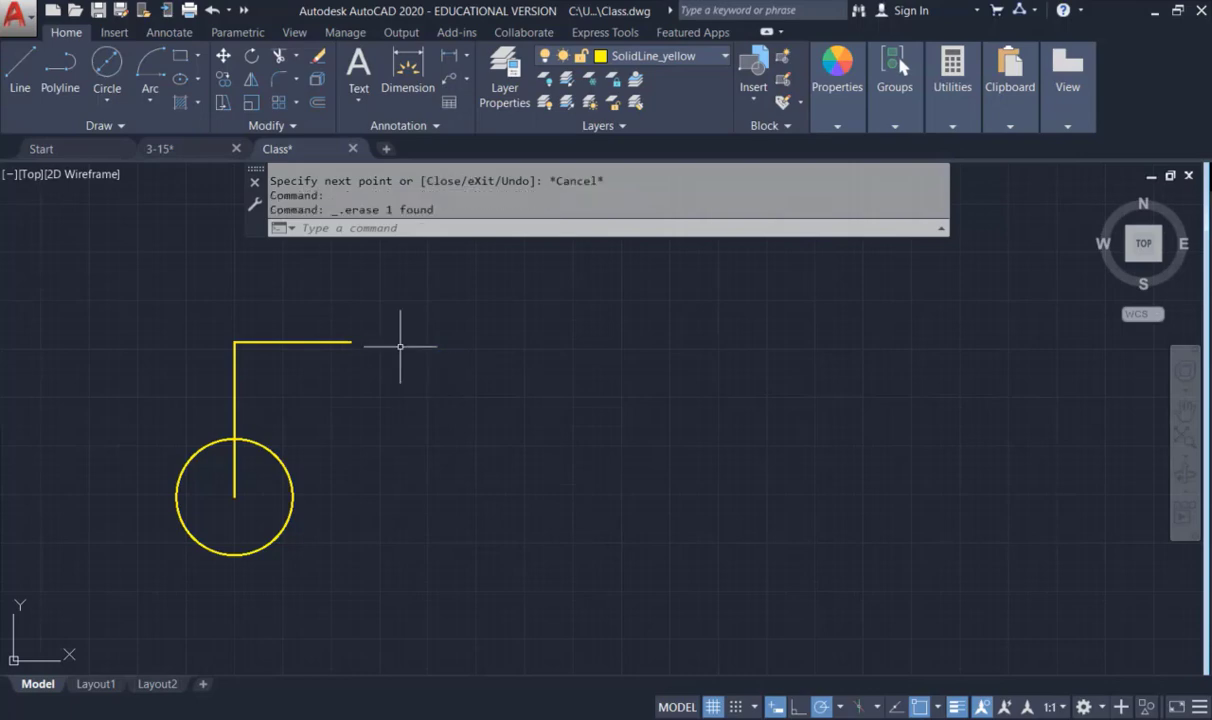
left_click(294, 343)
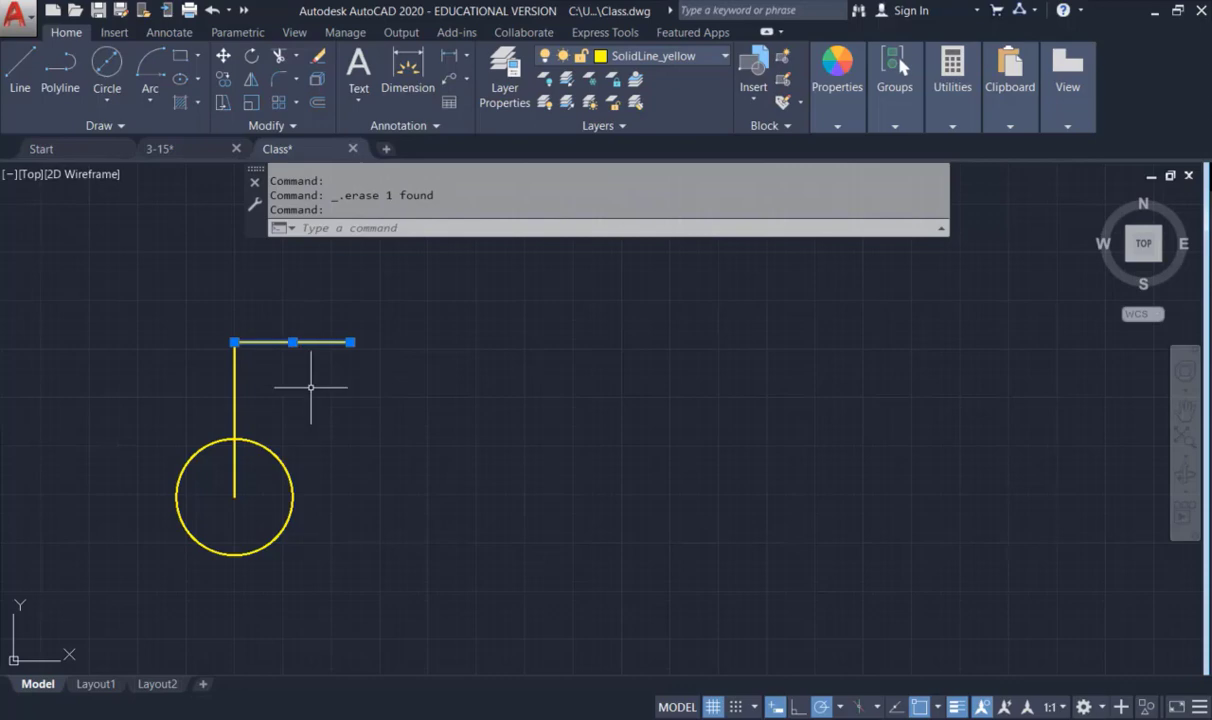
key("Escape")
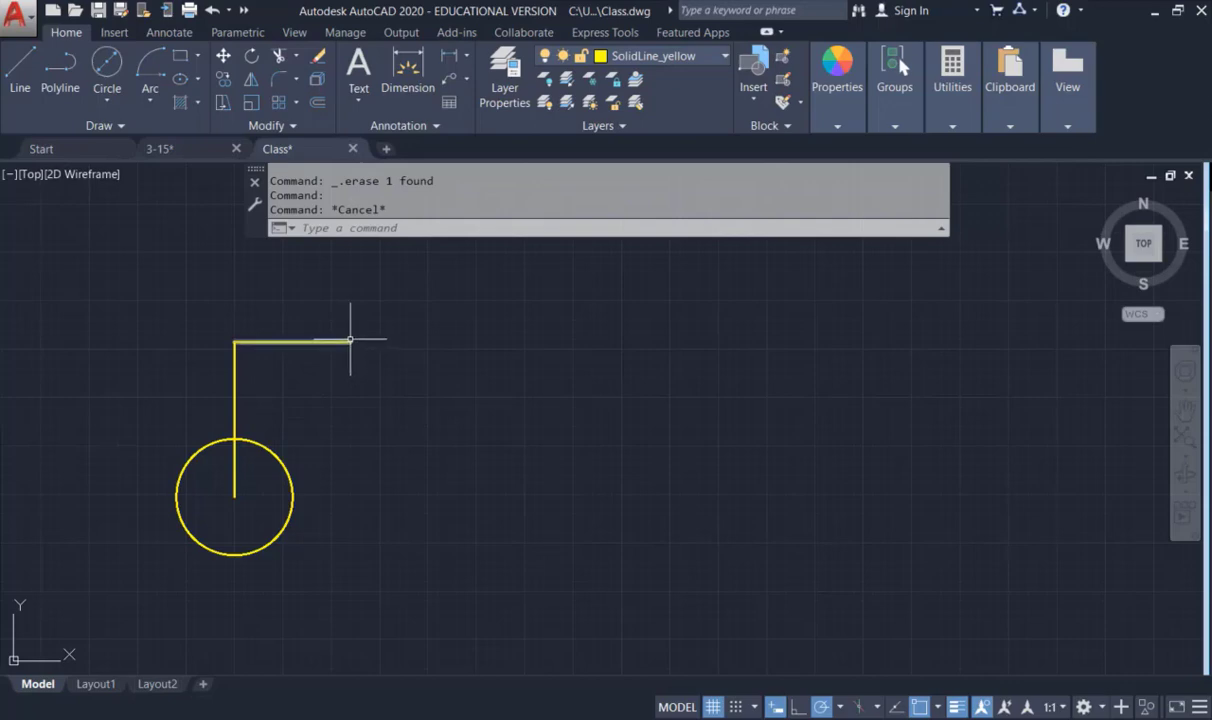
Step: Draw a Center, Diameter circle of diameter 7 centered on the free end of the 6-unit horizontal line
mouse_move(350, 341)
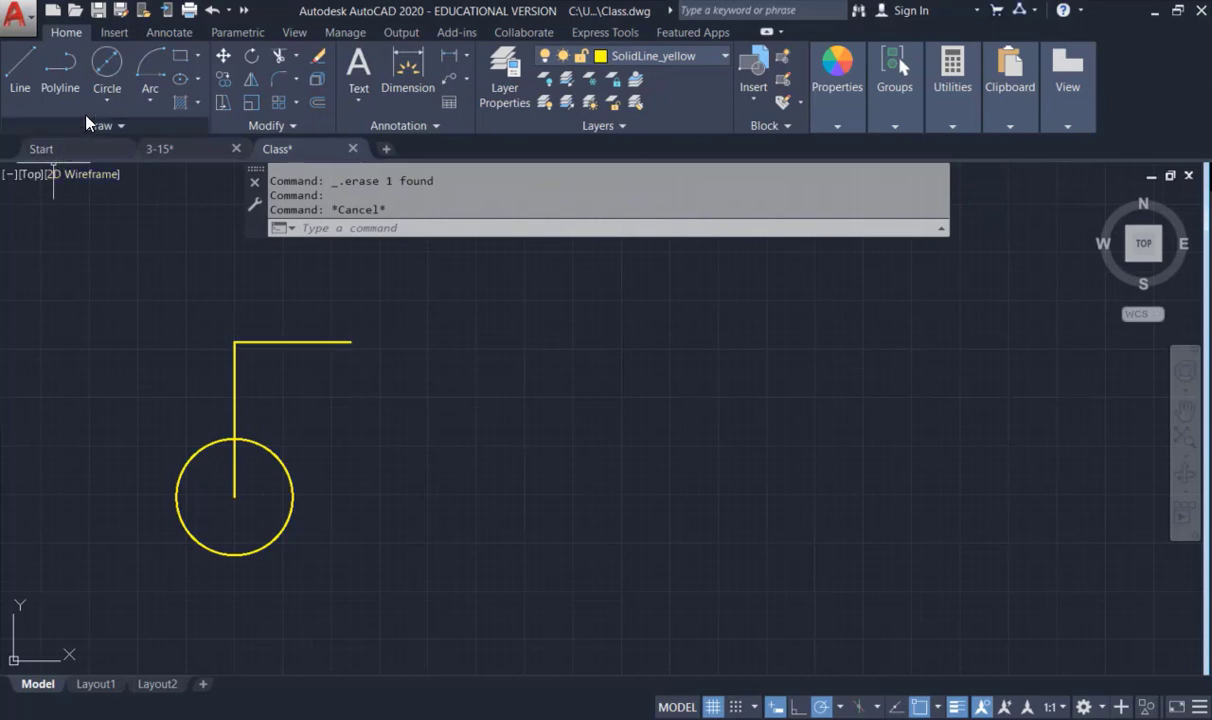
left_click(108, 101)
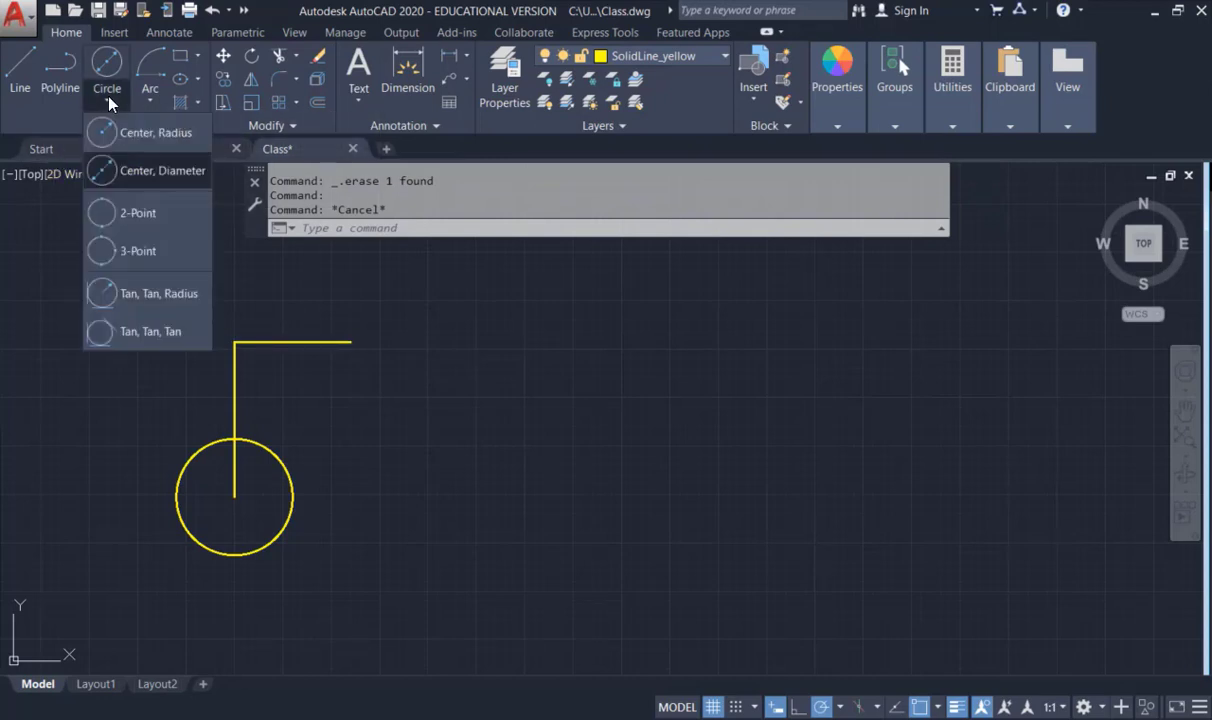
left_click(129, 170)
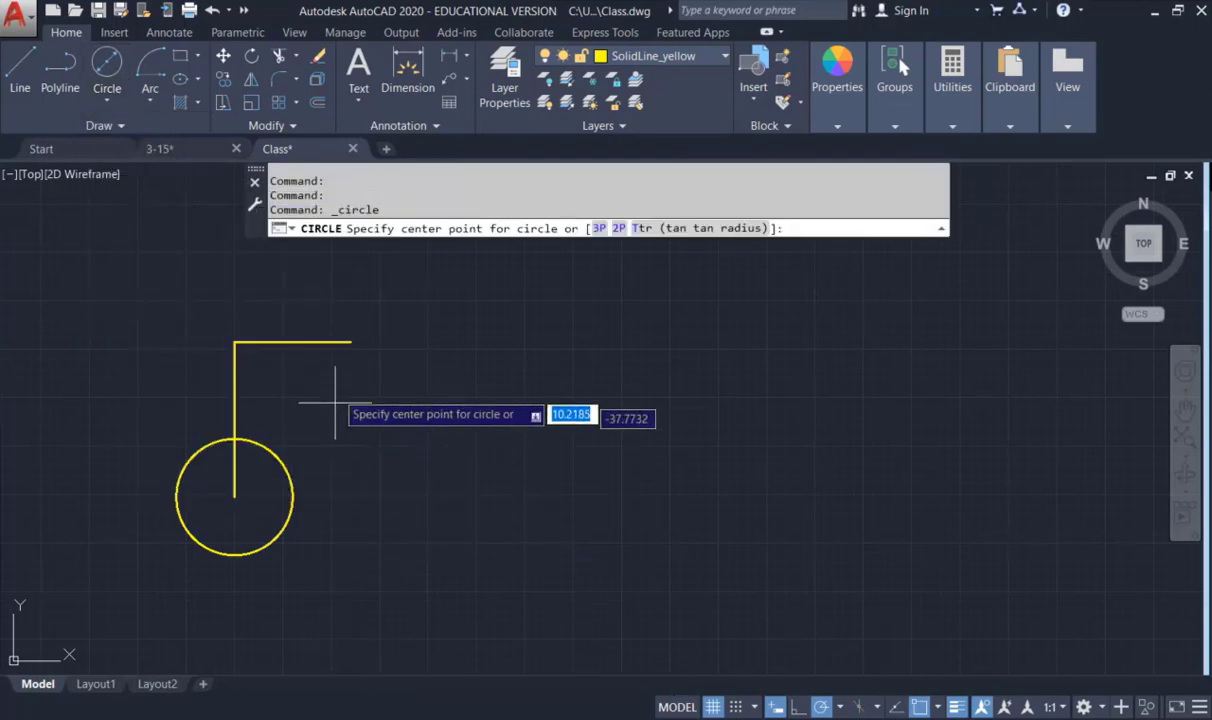
left_click(350, 342)
type("d")
key("Return")
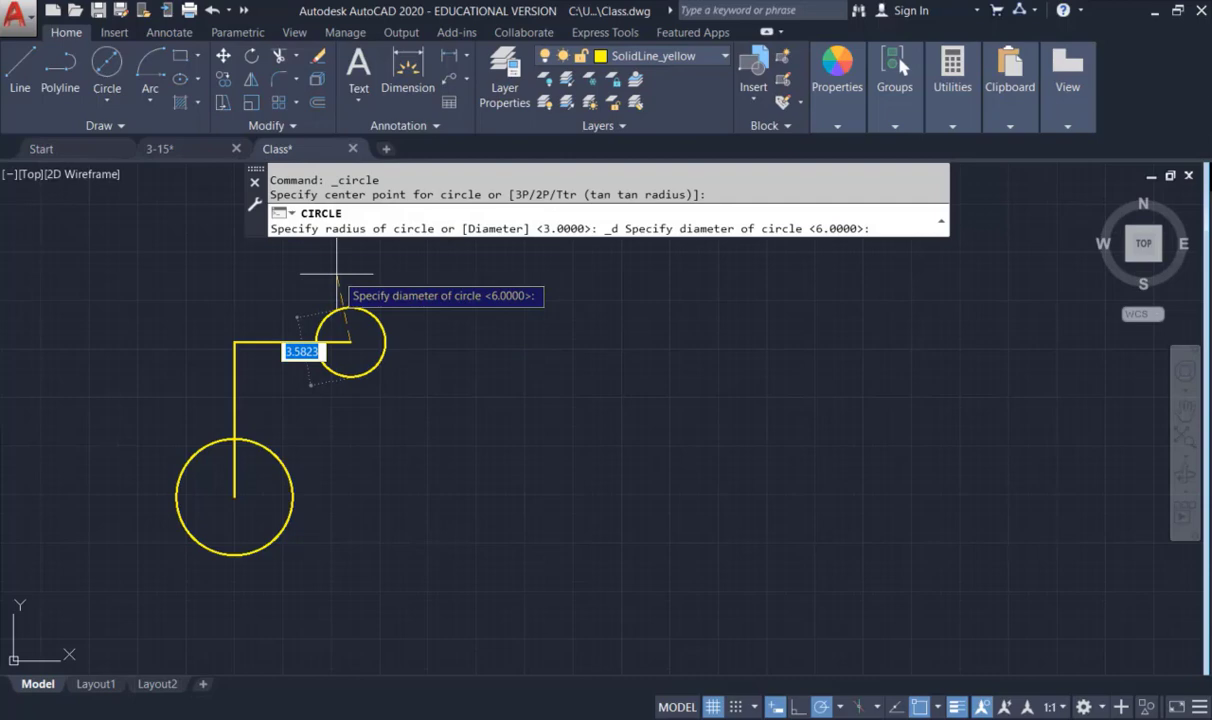
type("7")
key("Return")
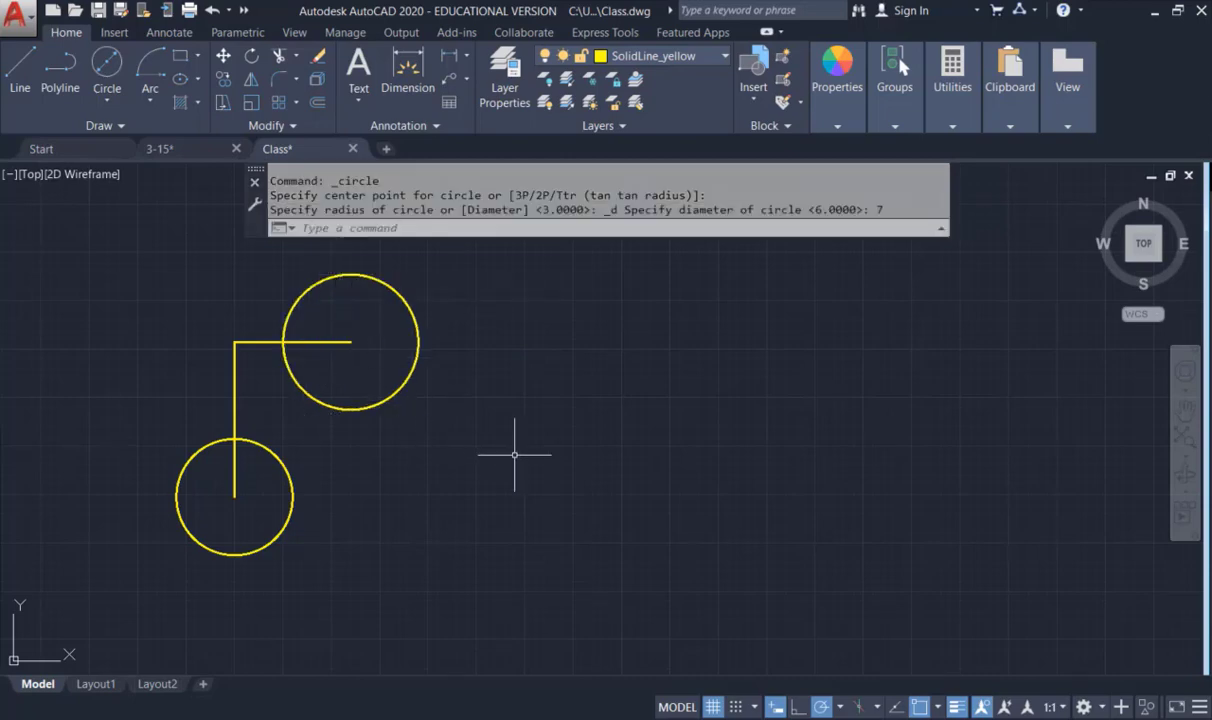
Step: Move the vertical and horizontal lines connecting the two circle centers to the ConstructLine layer
scroll(379, 386, "down", 2)
mouse_move(468, 411)
middle_mouse_down()
mouse_move(379, 476)
mouse_move(546, 387)
middle_mouse_up()
scroll(357, 460, "up", 2)
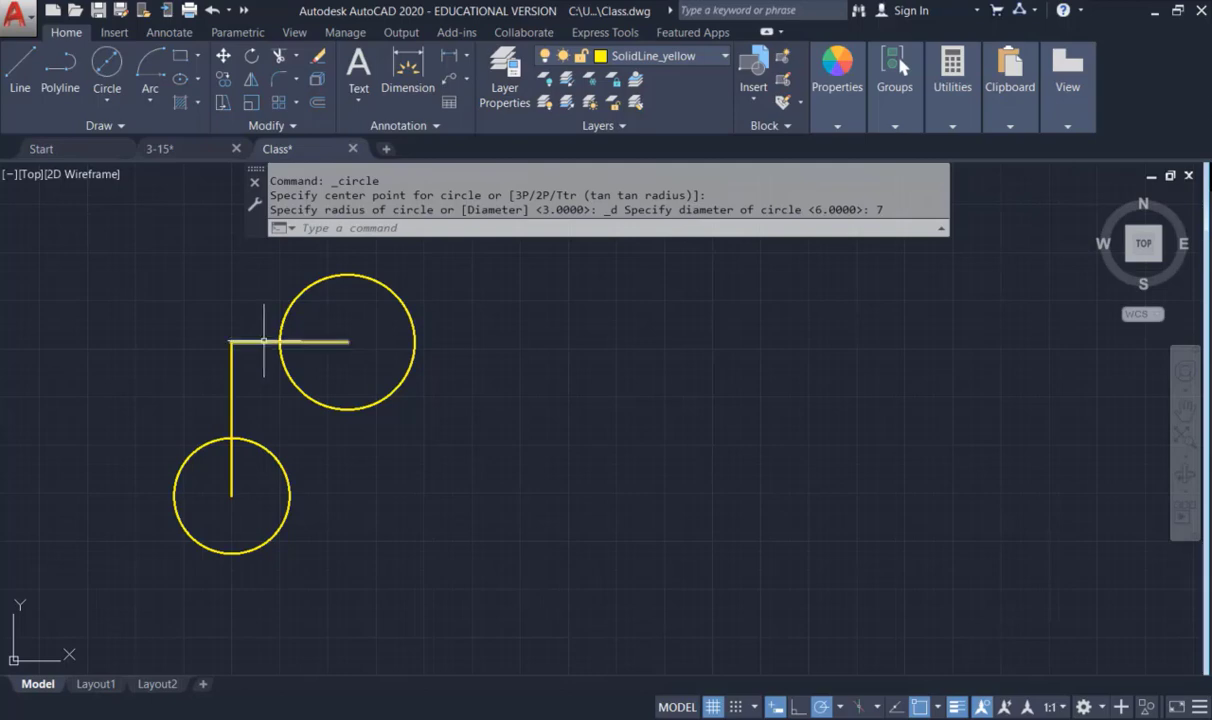
mouse_move(264, 341)
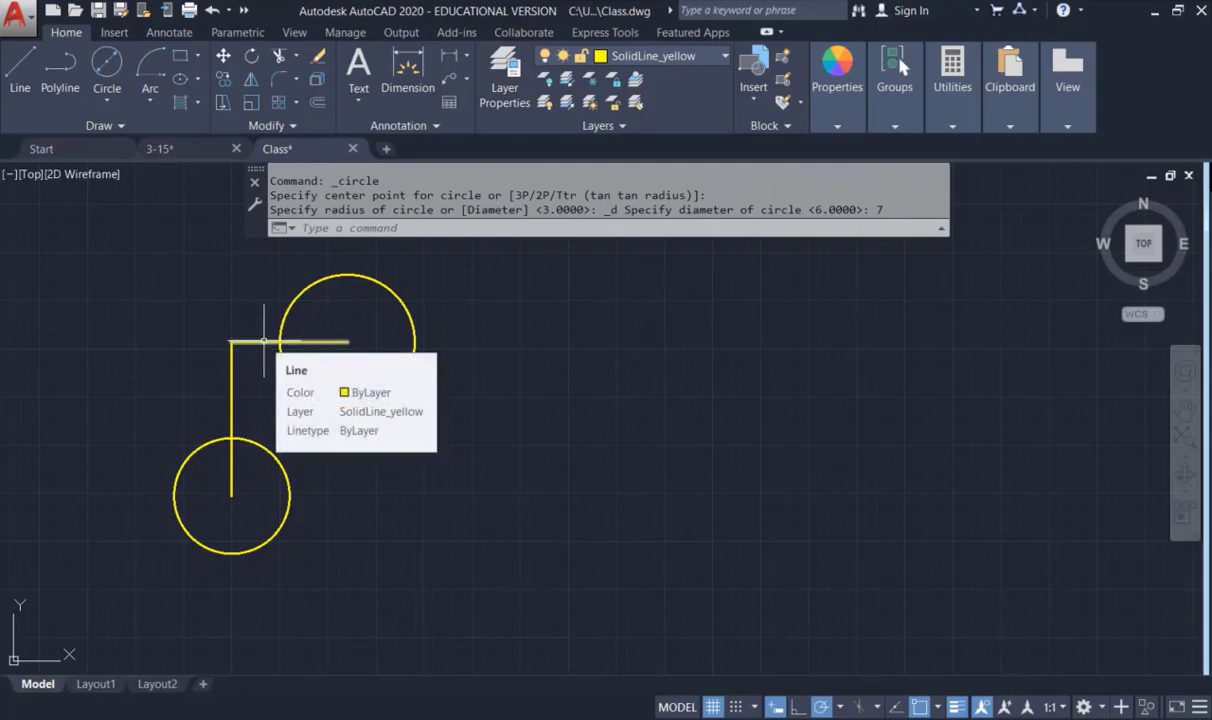
left_click(264, 341)
left_click(231, 362)
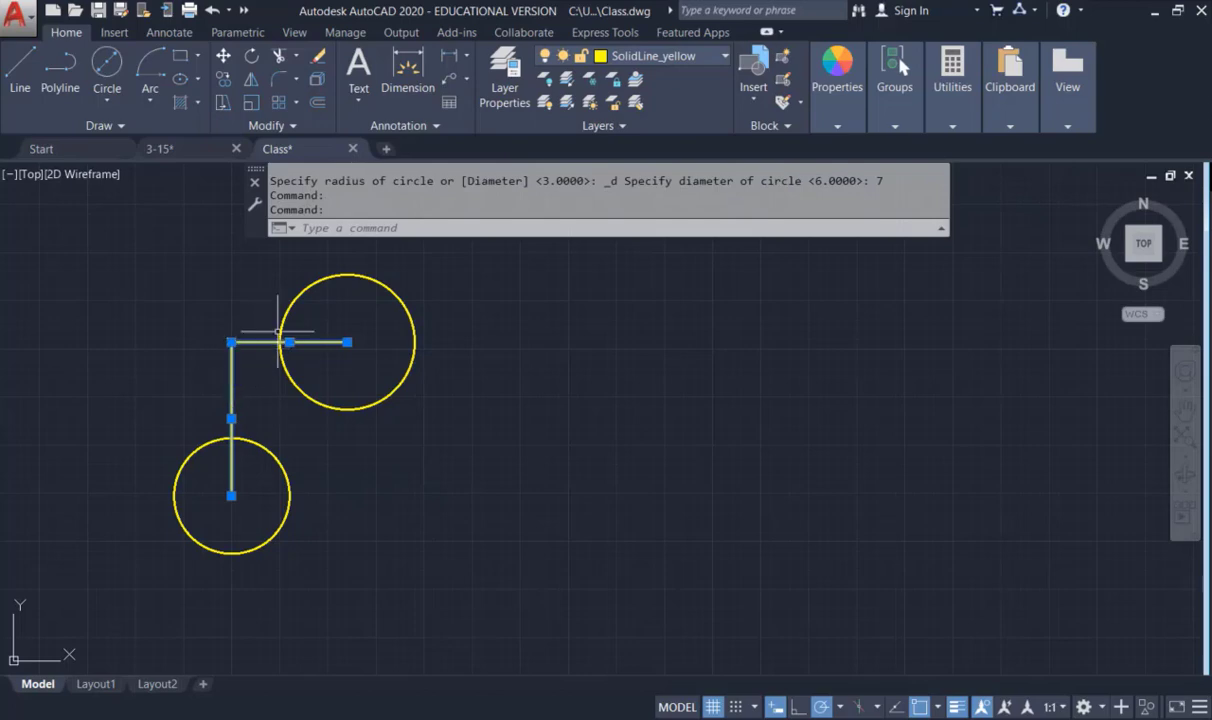
left_click(718, 57)
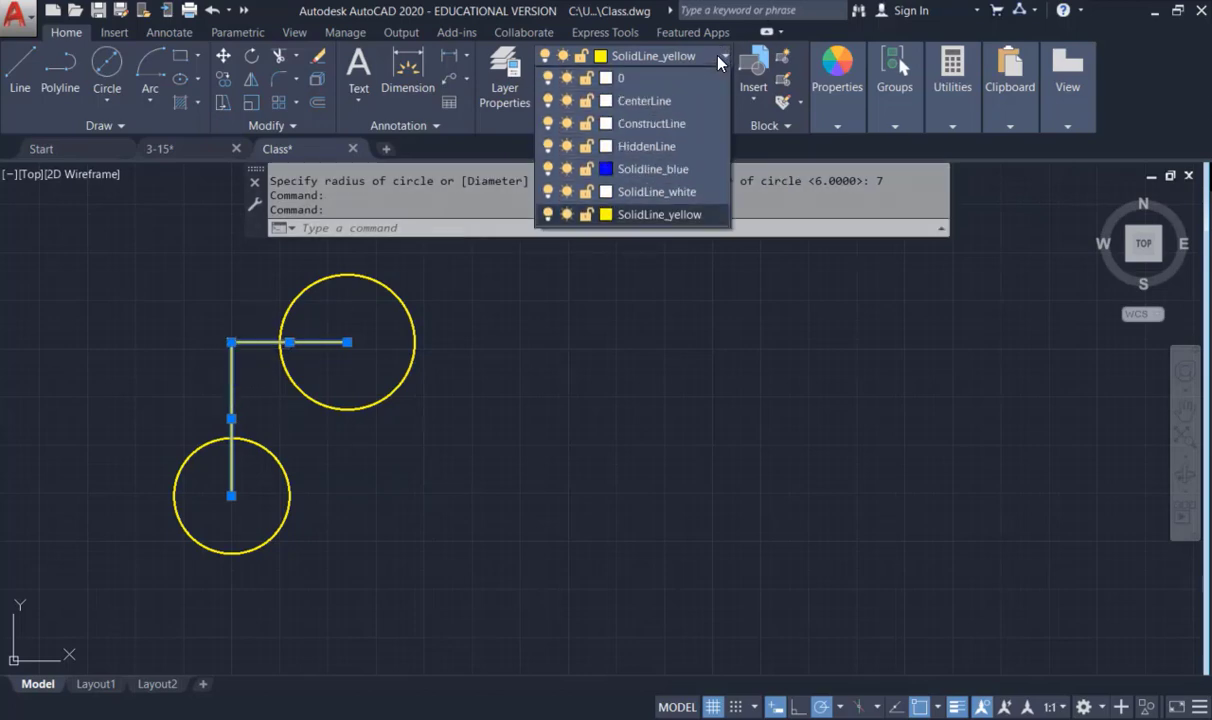
left_click(678, 124)
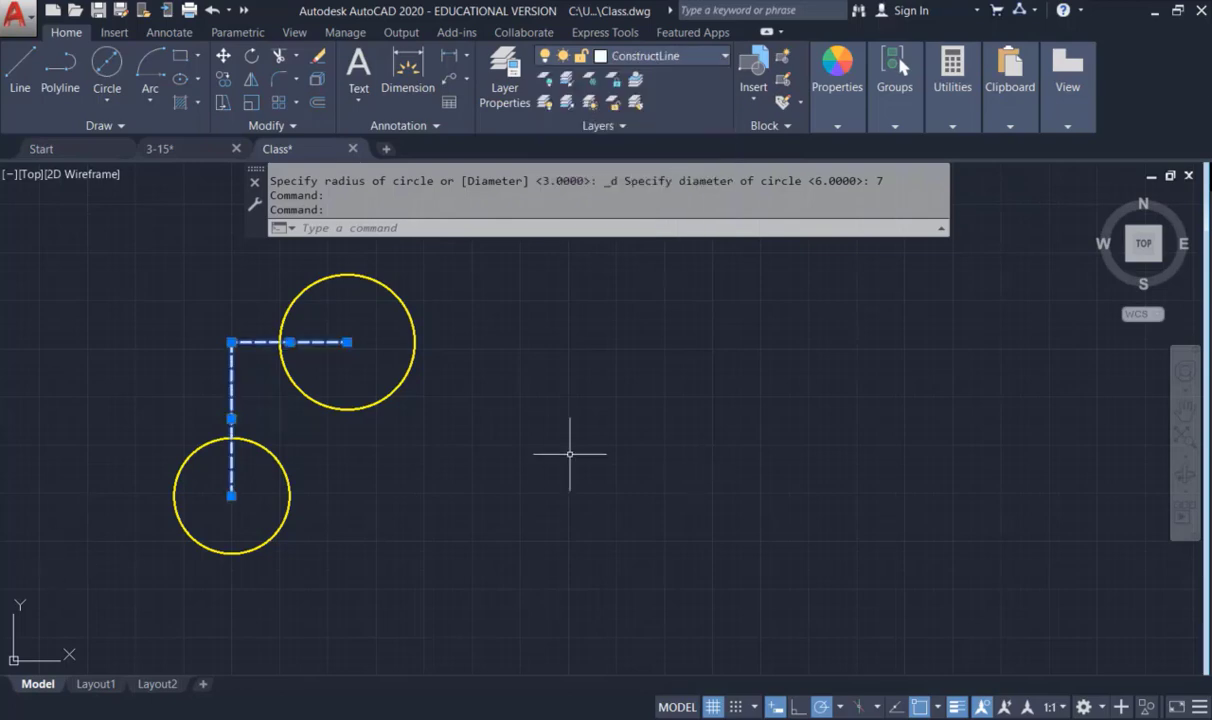
key("Escape")
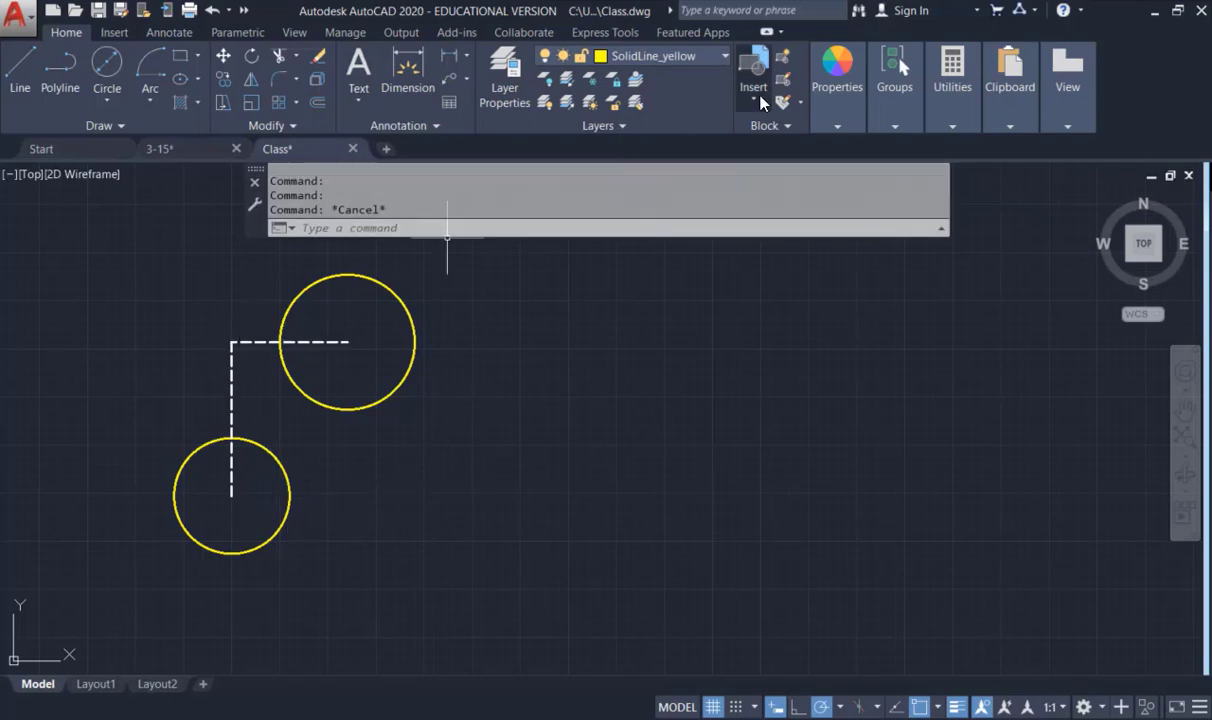
Step: Turn the ConstructLine layer off, lock and unlock the SolidLine_yellow layer, and turn ConstructLine back on
left_click(725, 57)
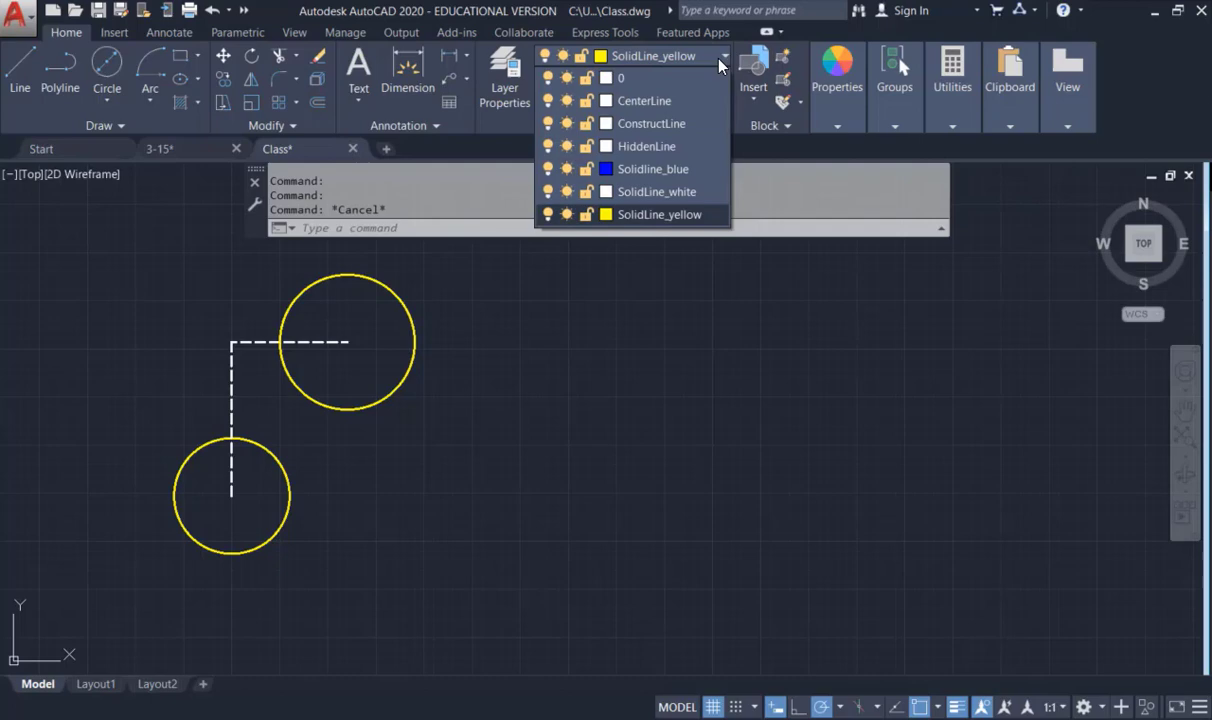
left_click(549, 123)
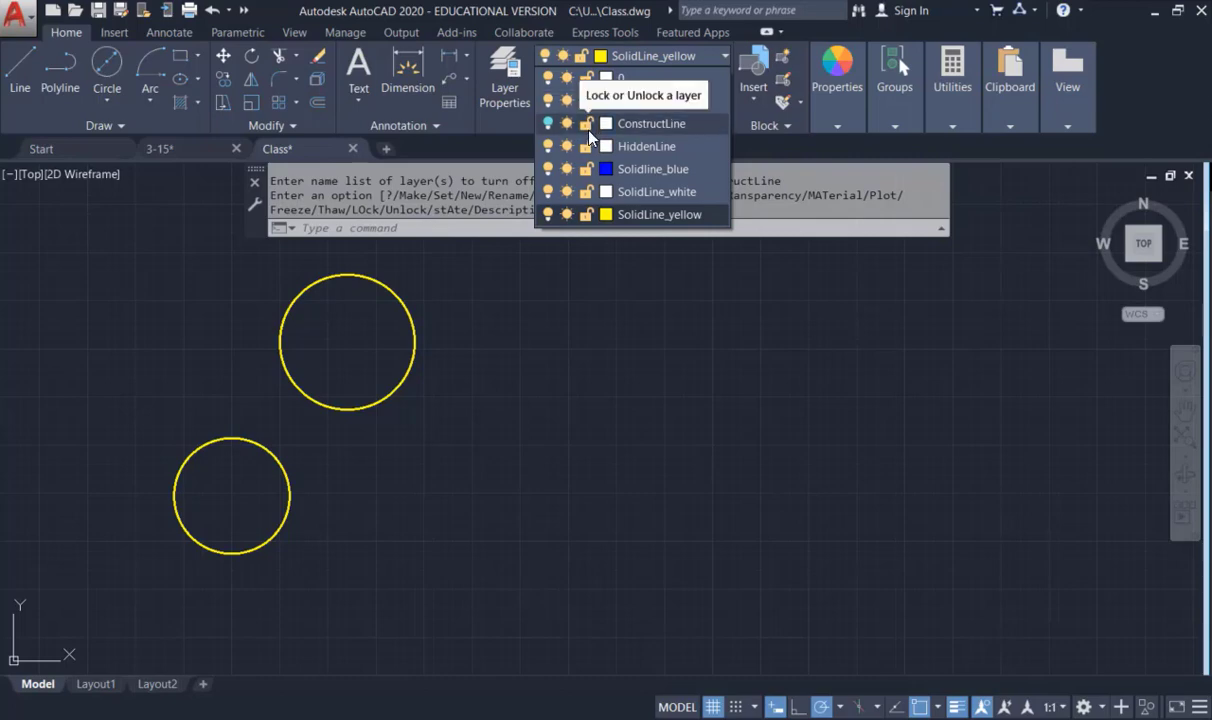
left_click(587, 214)
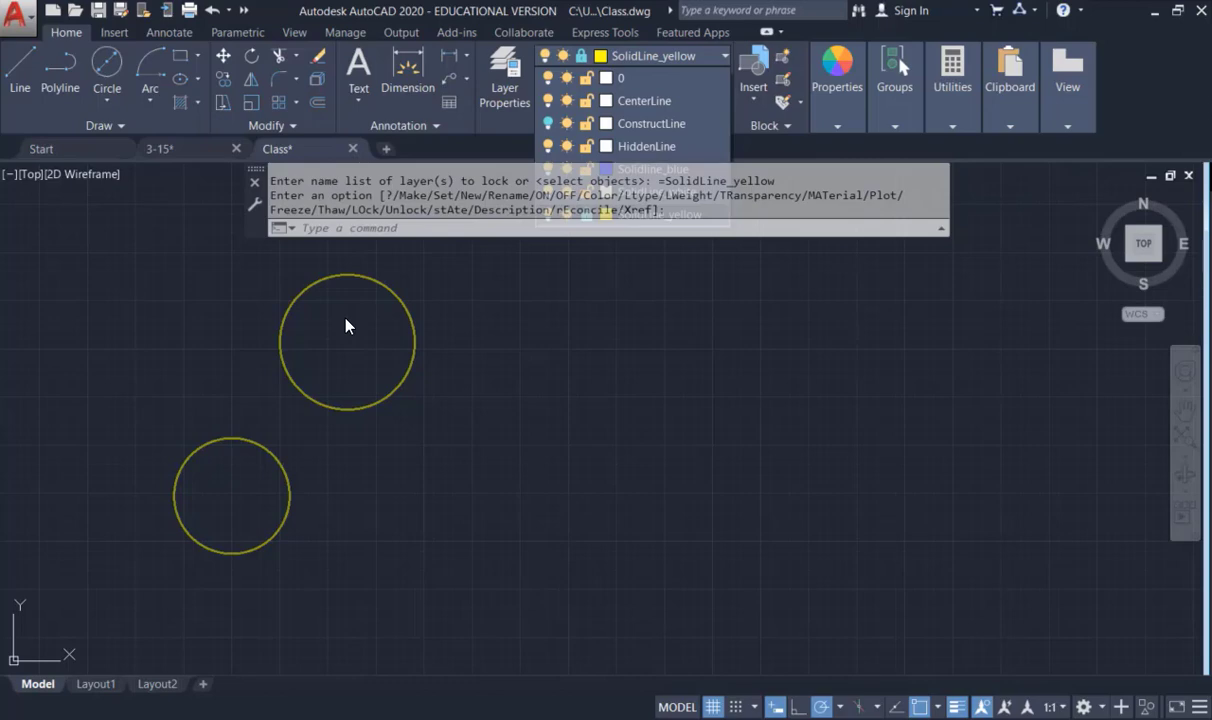
left_click(392, 346)
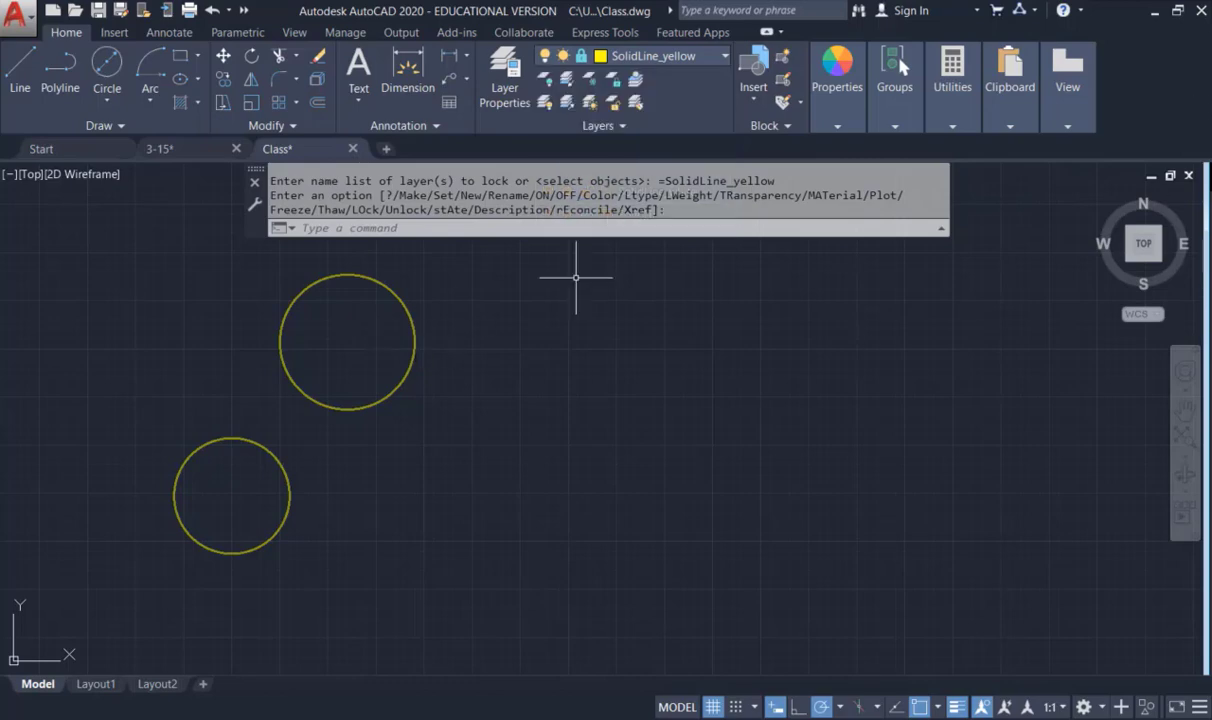
left_click(670, 56)
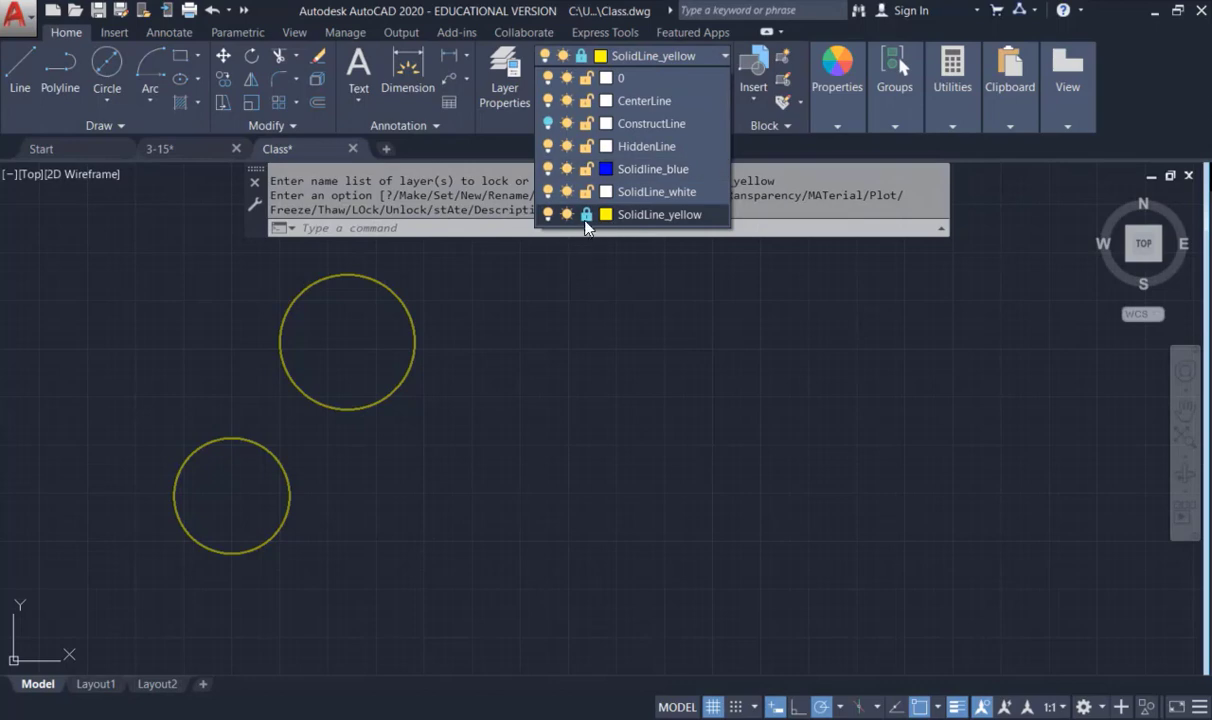
left_click(587, 215)
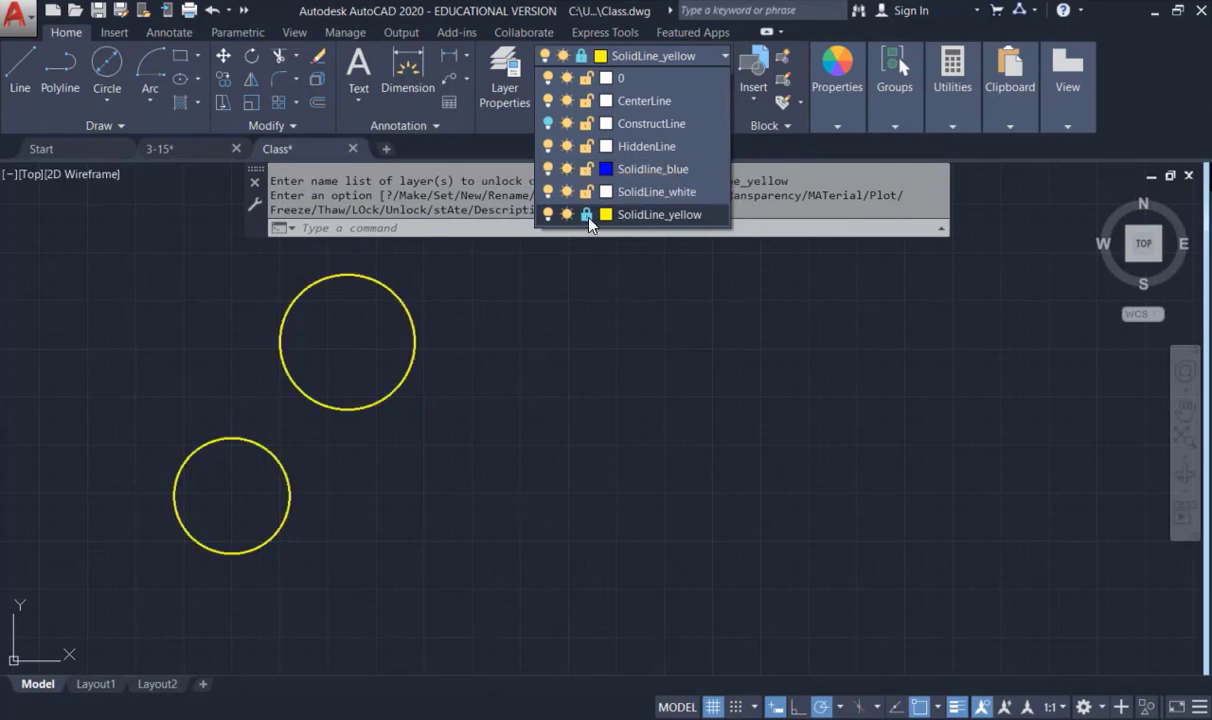
left_click(548, 124)
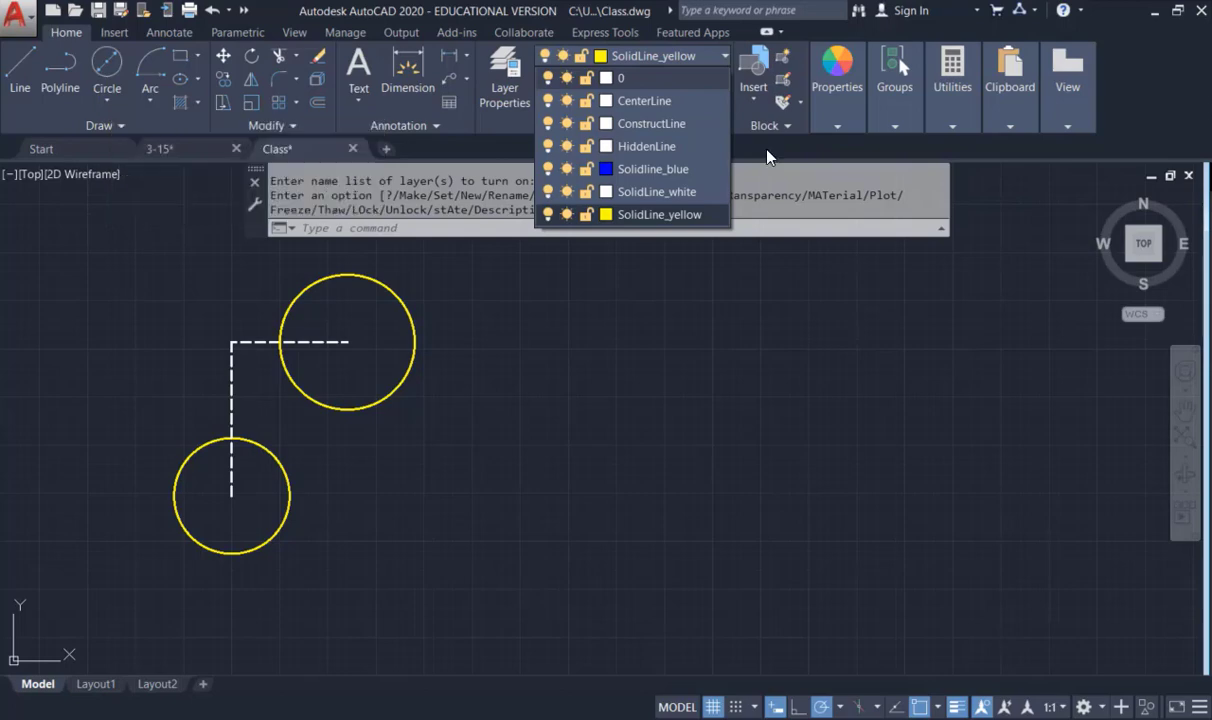
Step: Make SolidLine_white current and draw a Tan, Tan, Radius circle of radius 7 touching both yellow circles on their lower-right side
left_click(660, 192)
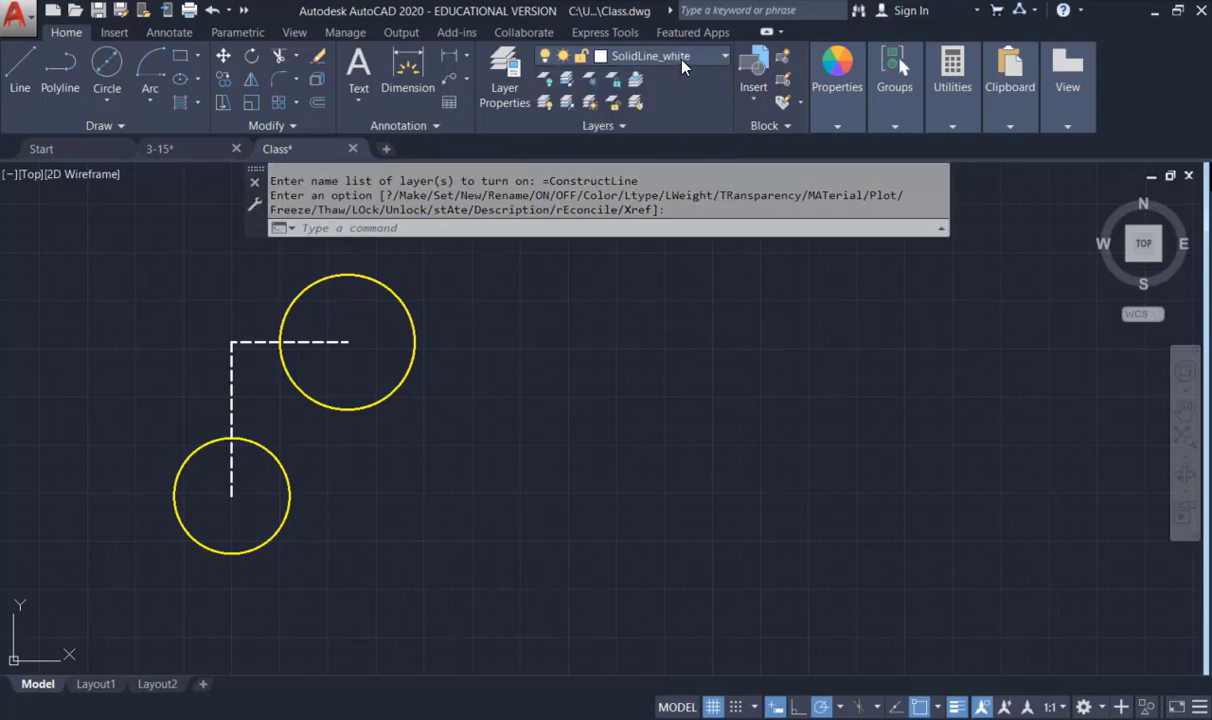
left_click(118, 100)
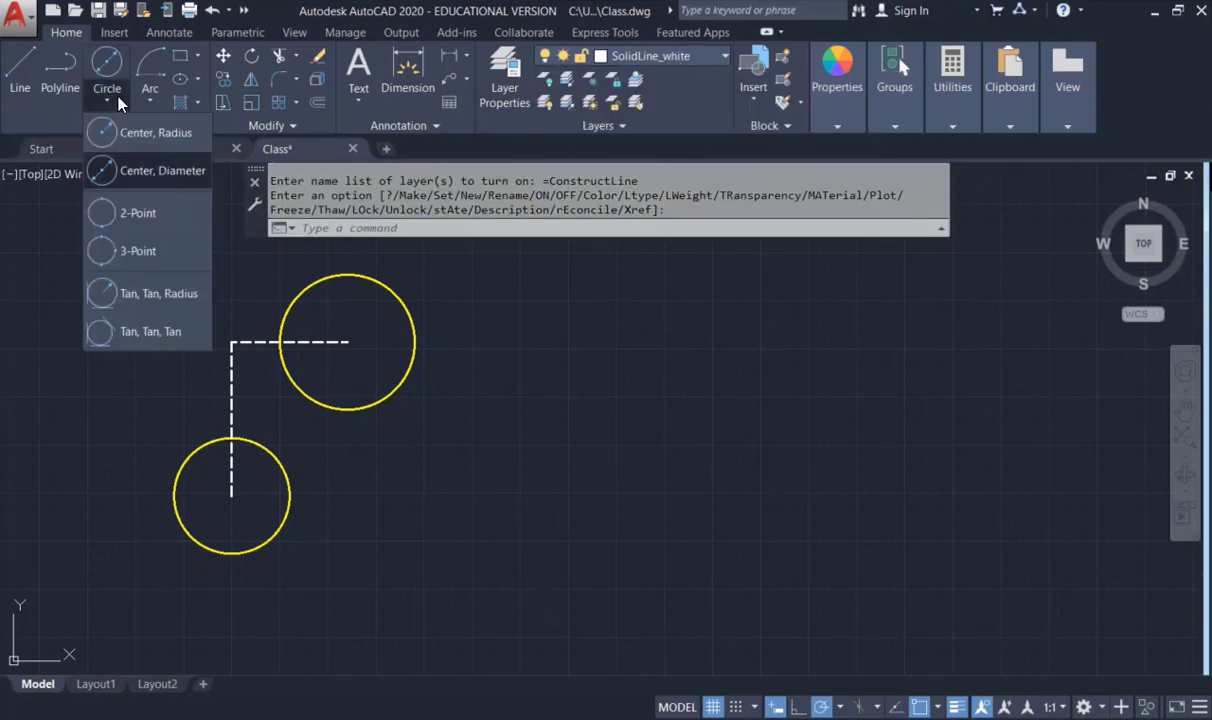
left_click(186, 298)
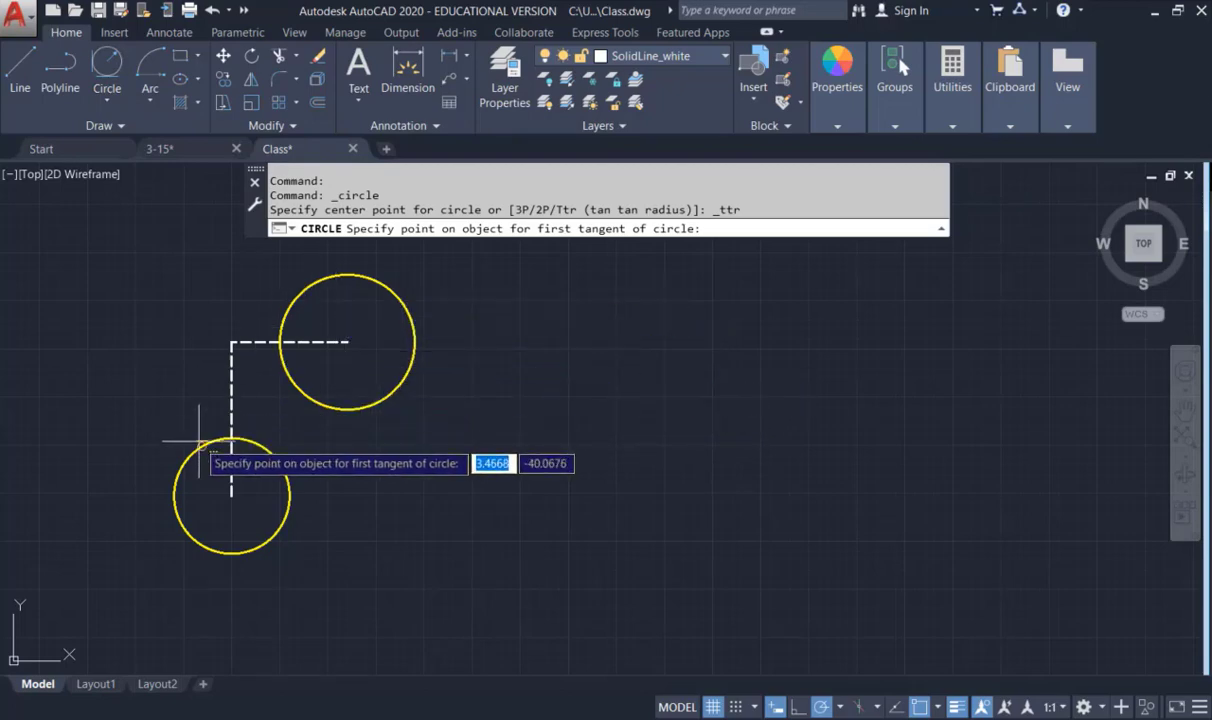
left_click(386, 396)
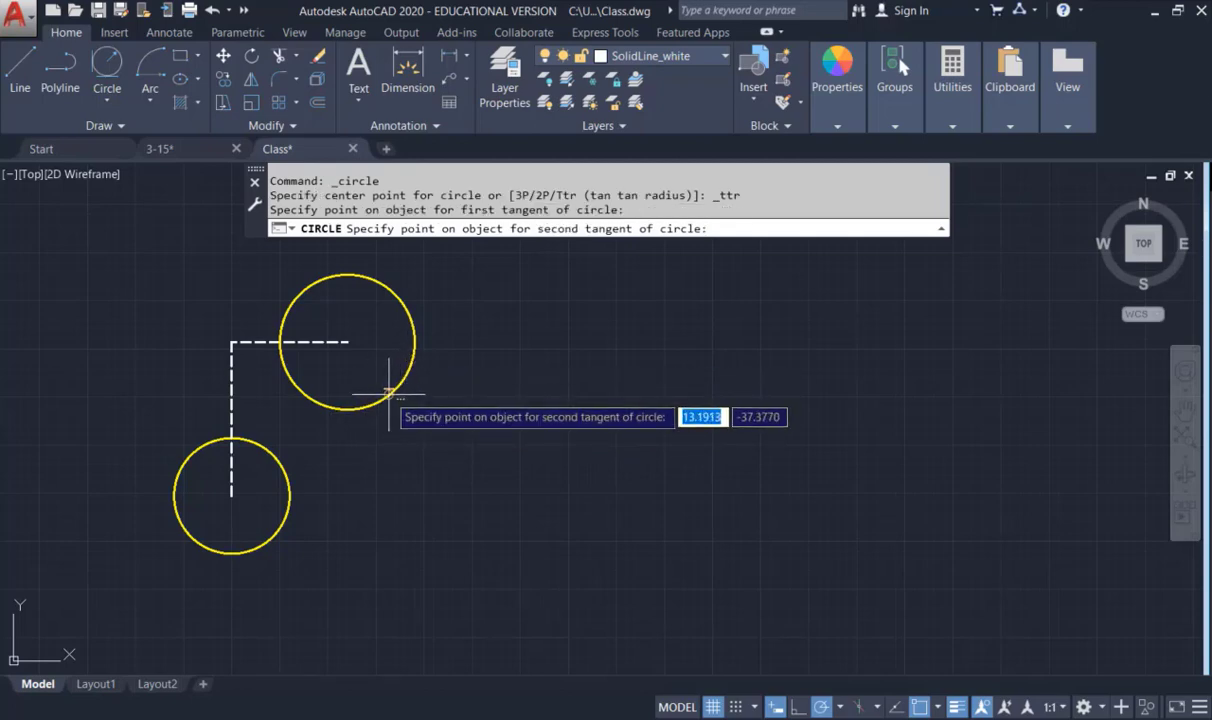
left_click(288, 484)
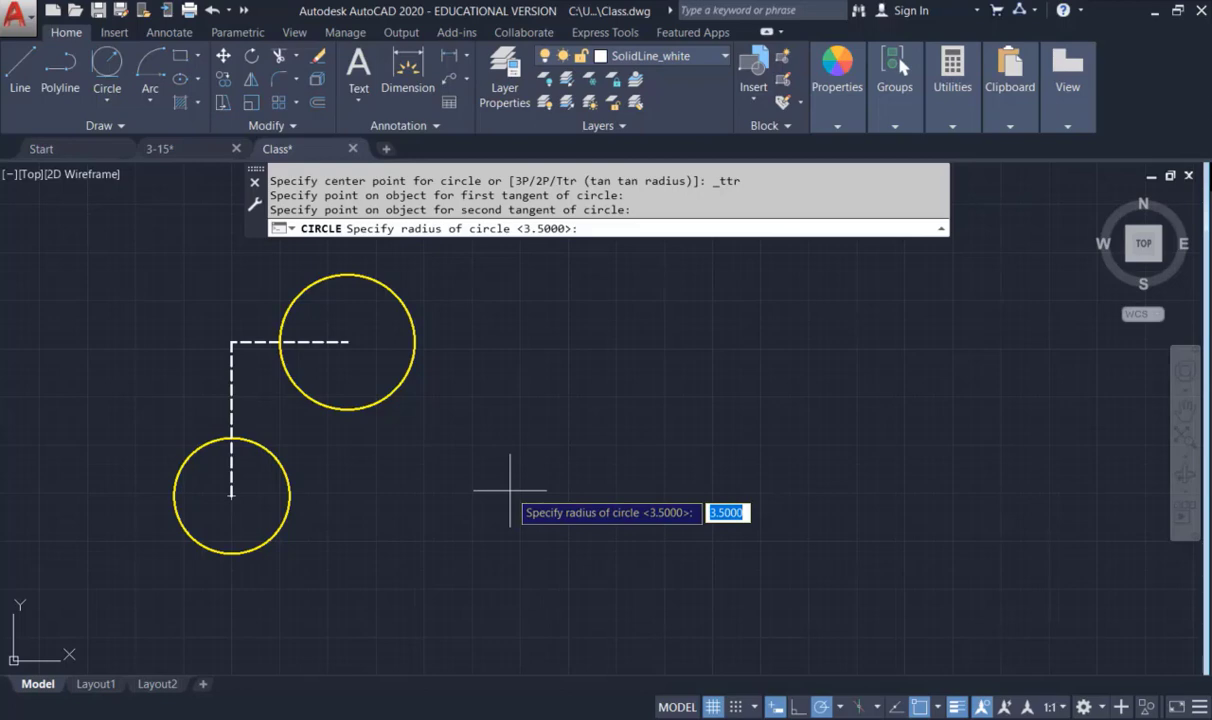
type("7")
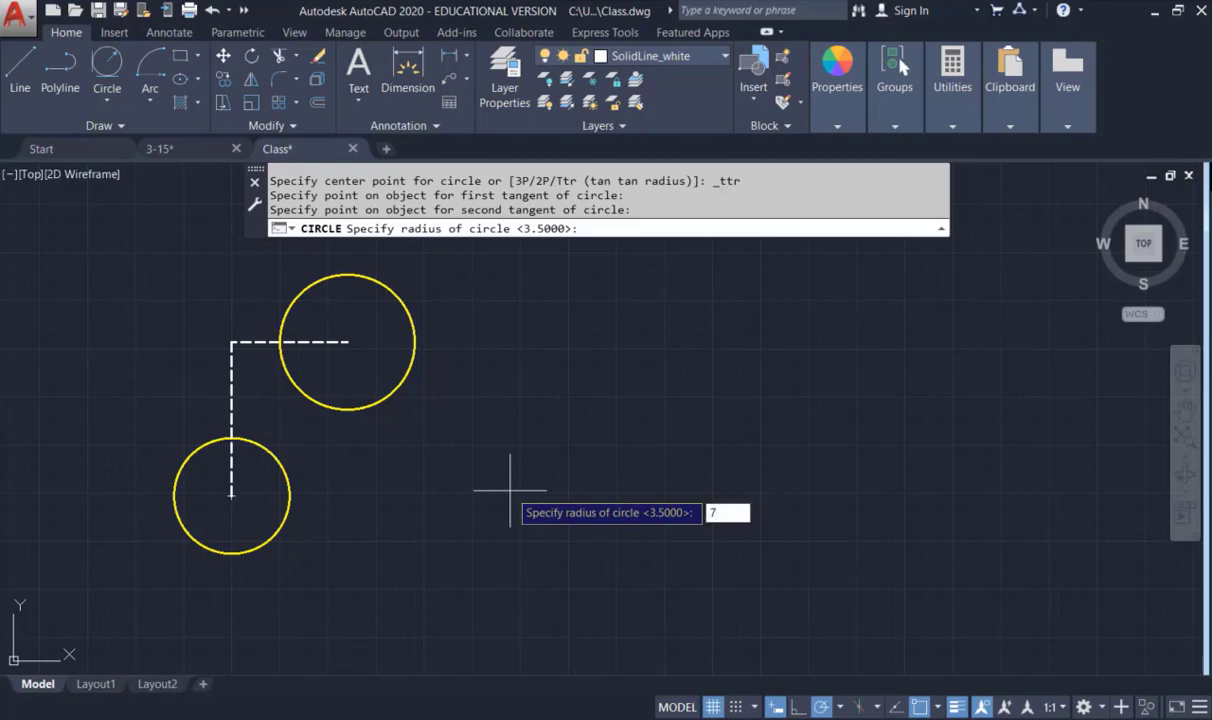
key("Return")
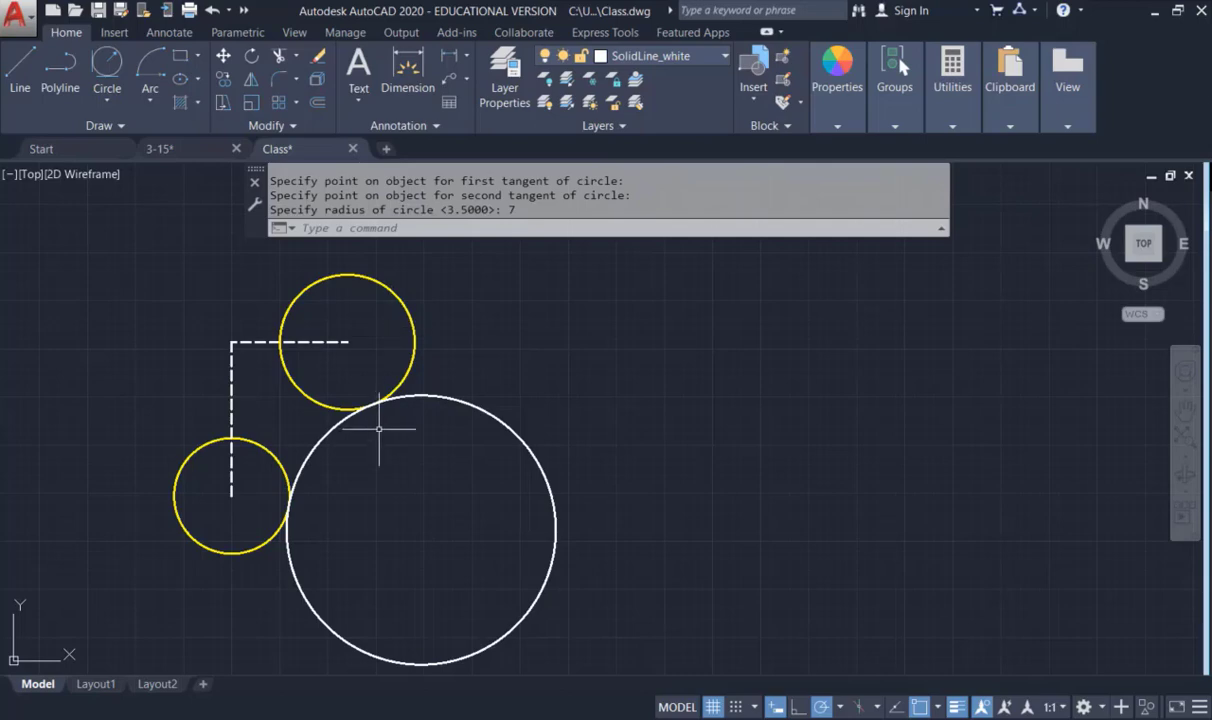
Step: Draw a second Tan, Tan, Radius circle of radius 7 touching both yellow circles on their upper-left side
scroll(565, 432, "down", 2)
middle_click_drag(565, 432, 560, 401)
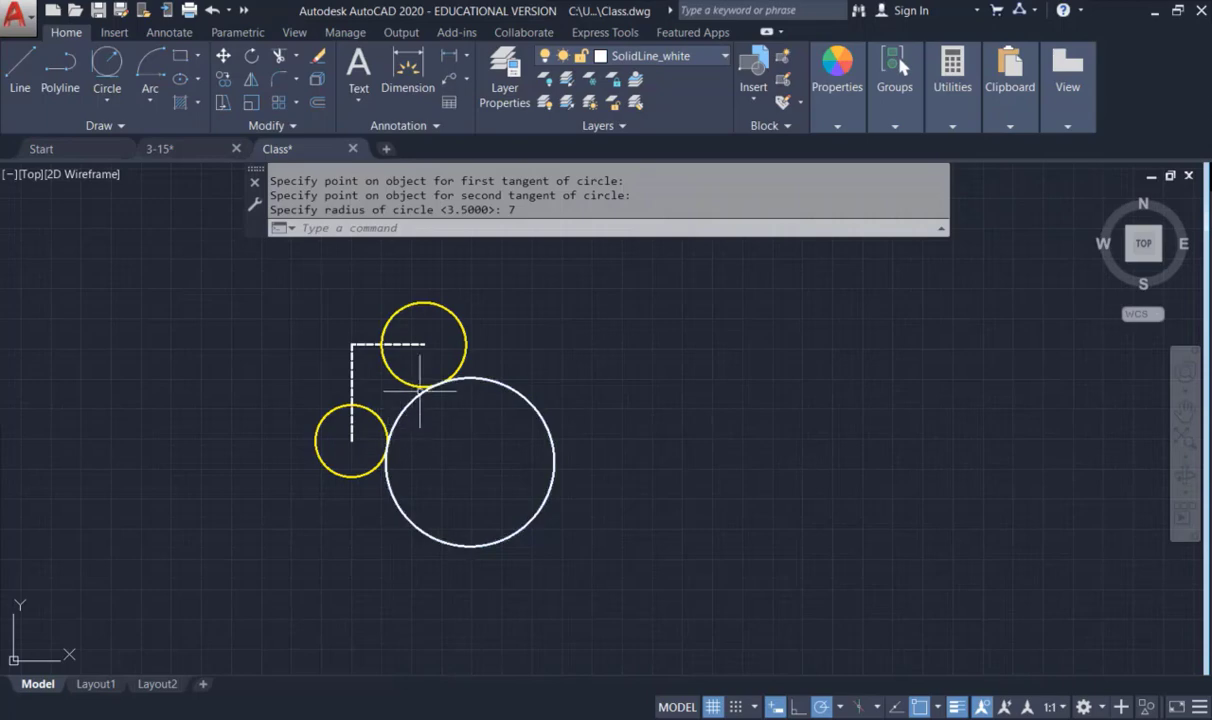
scroll(421, 390, "up", 2)
mouse_move(421, 390)
middle_mouse_down()
mouse_move(576, 482)
mouse_move(590, 405)
middle_mouse_up()
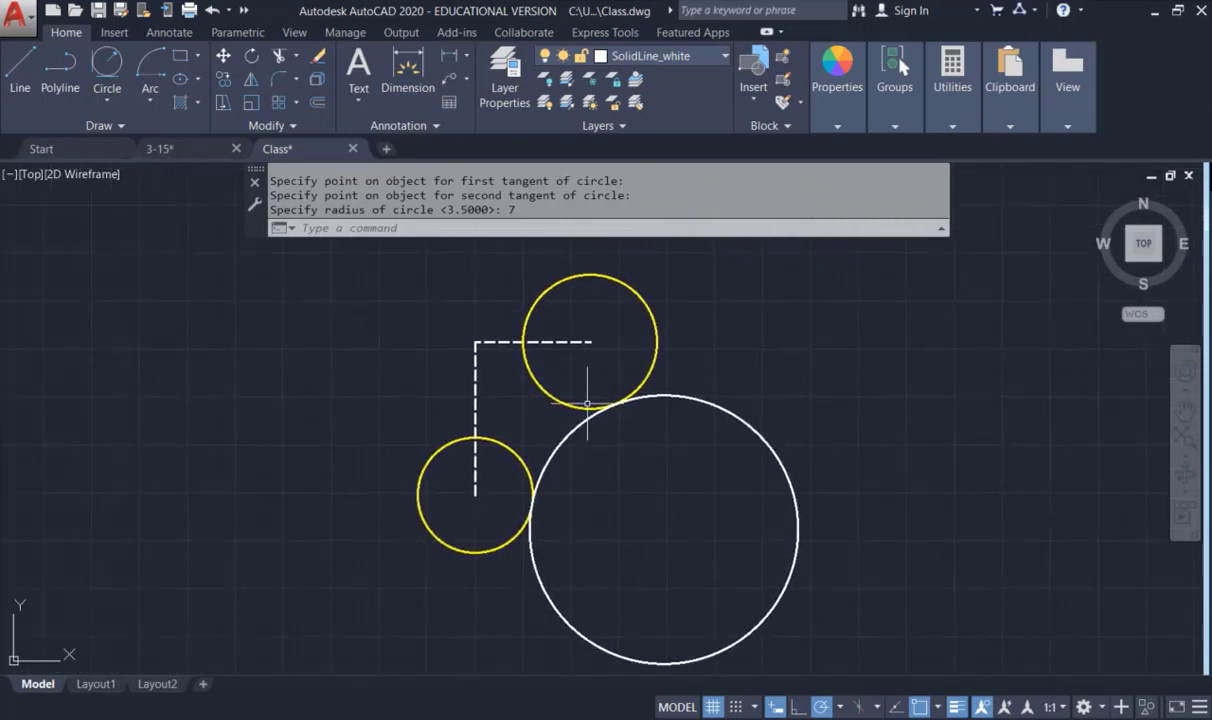
left_click(109, 84)
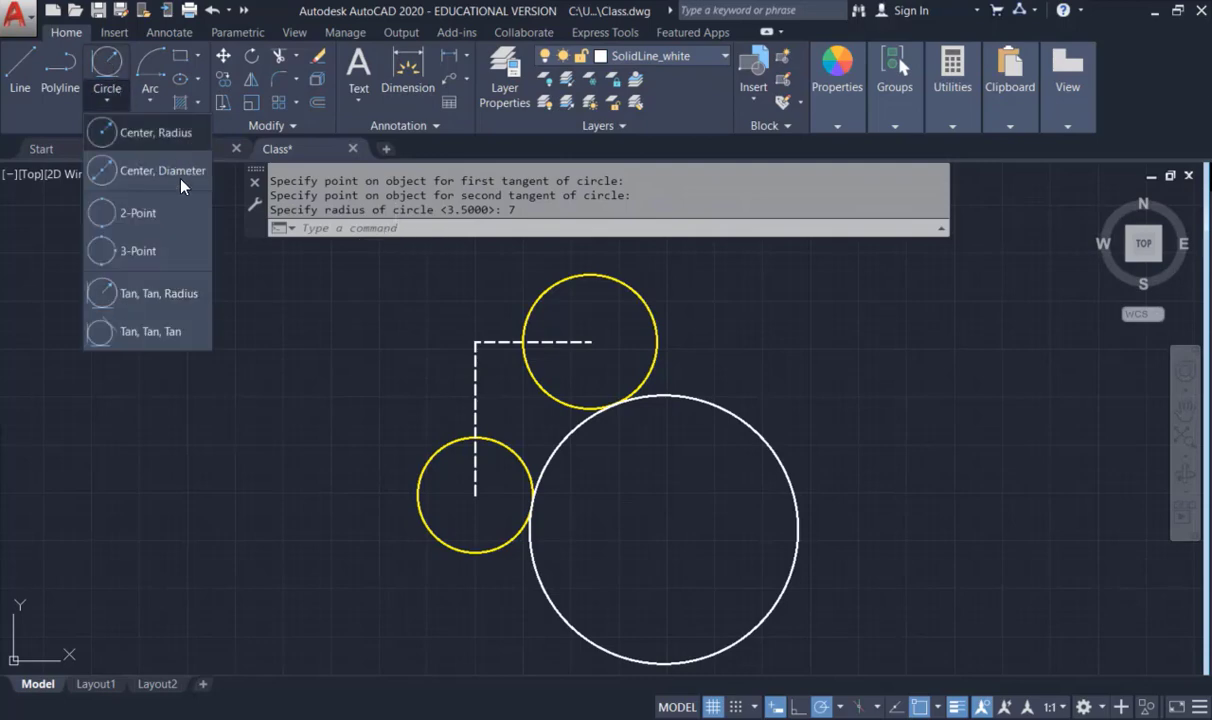
left_click(147, 296)
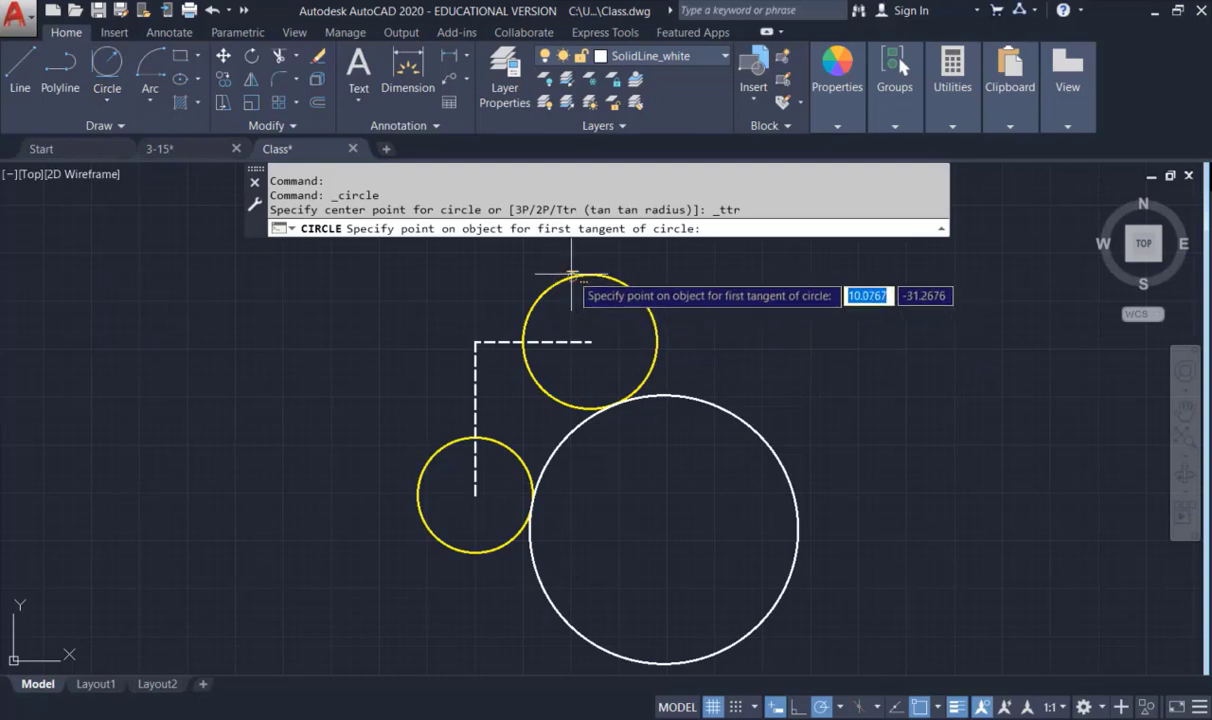
left_click(541, 293)
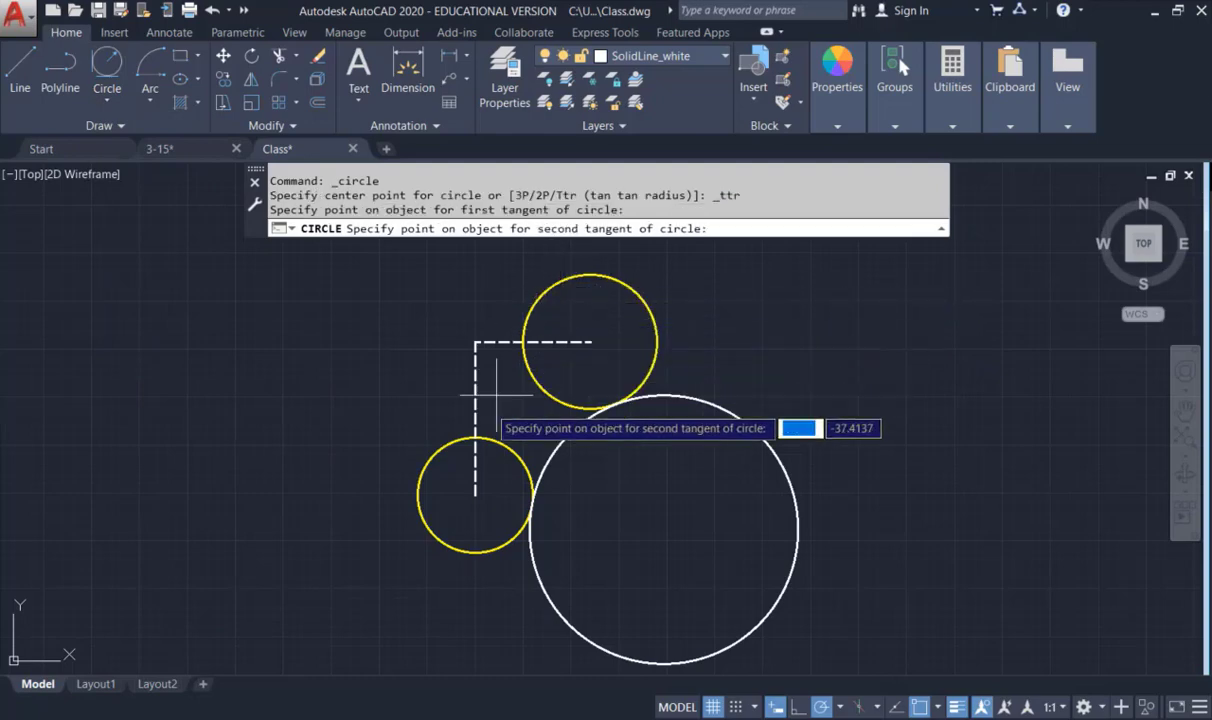
left_click(465, 442)
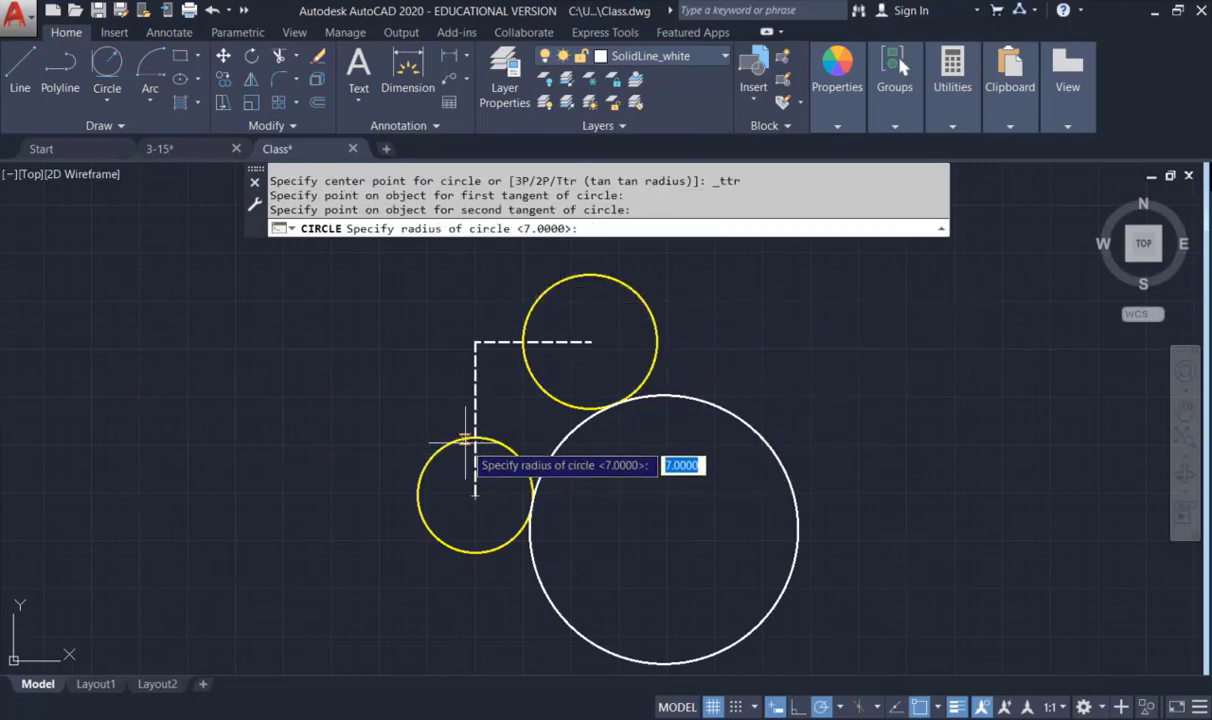
type("7")
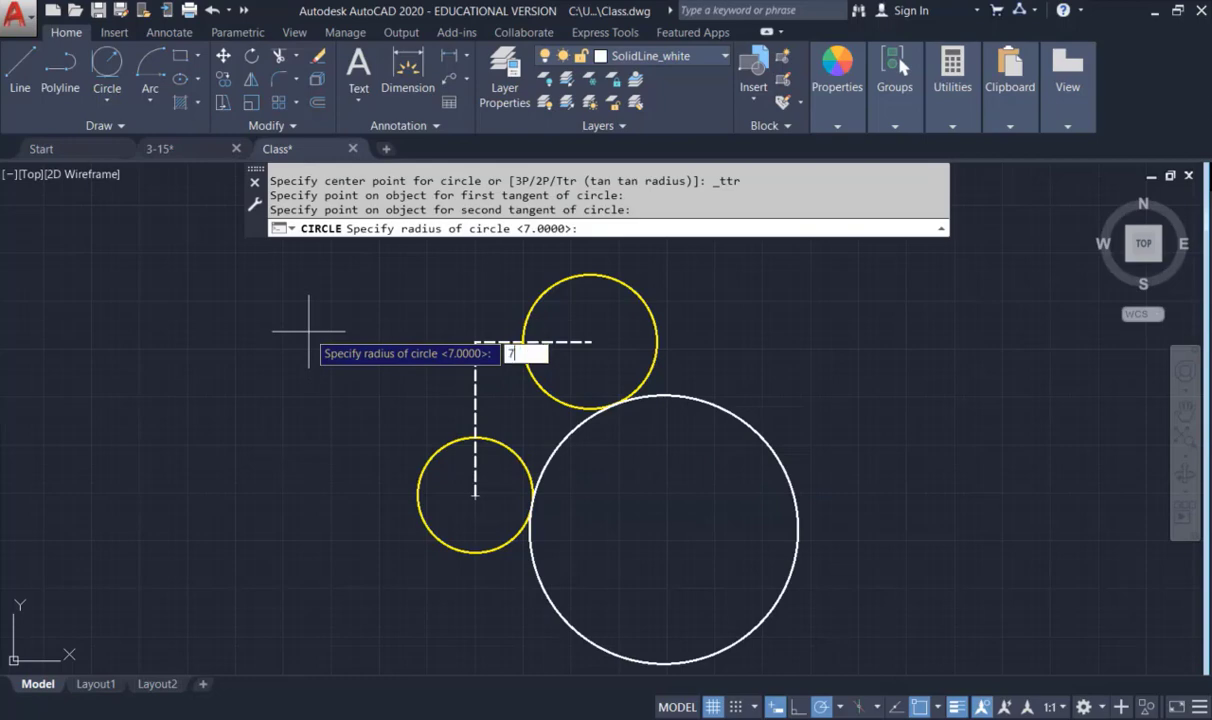
key("Return")
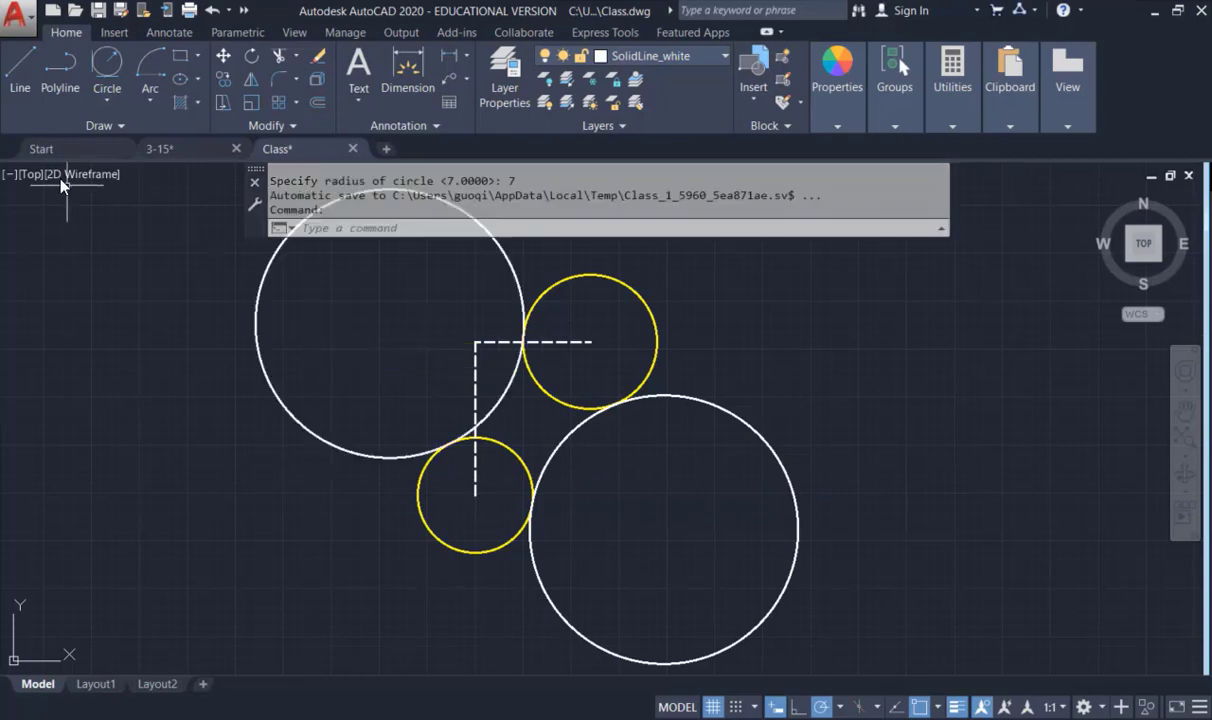
Step: Draw a Tan, Tan, Radius circle of radius 7 from tangents on the upper yellow circle's right side and the lower circle's left side
left_click(107, 100)
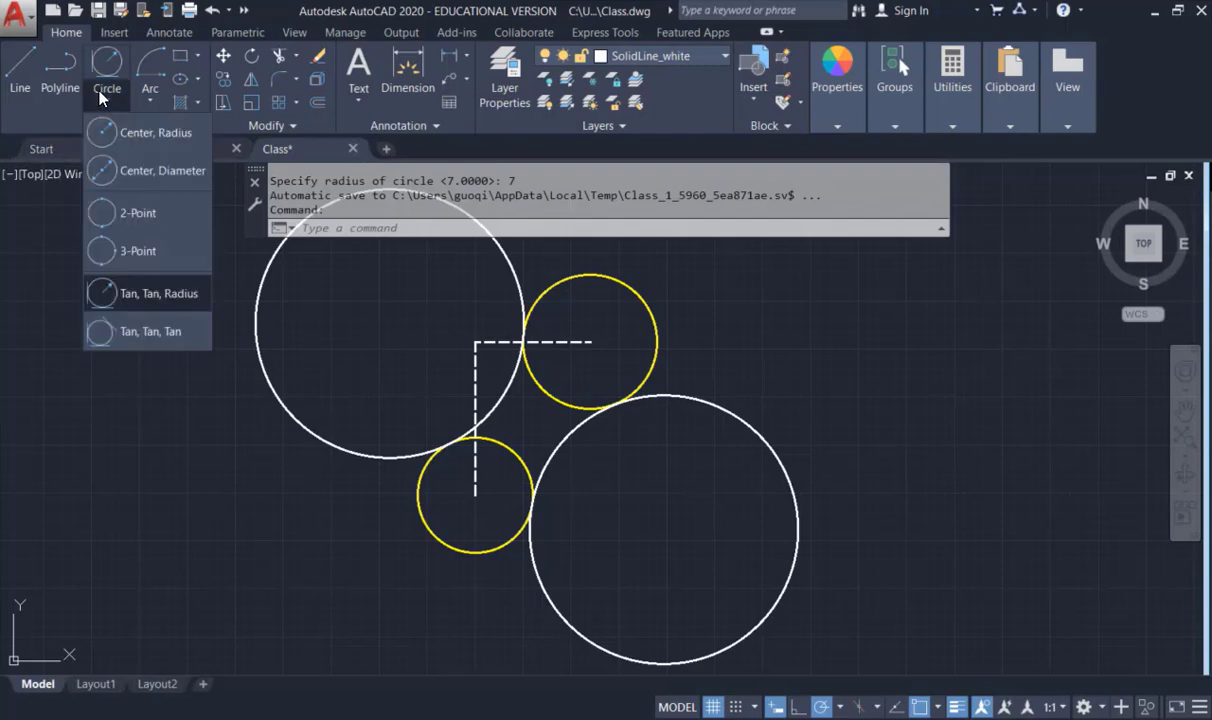
left_click(135, 280)
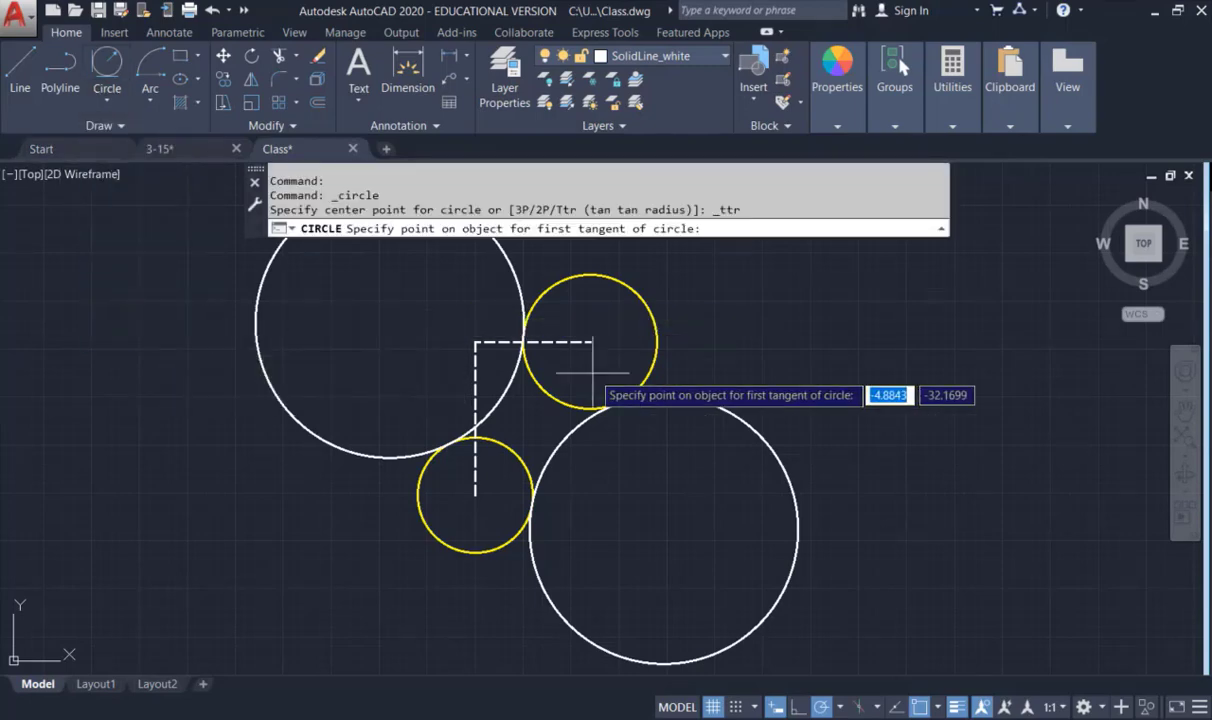
left_click(652, 359)
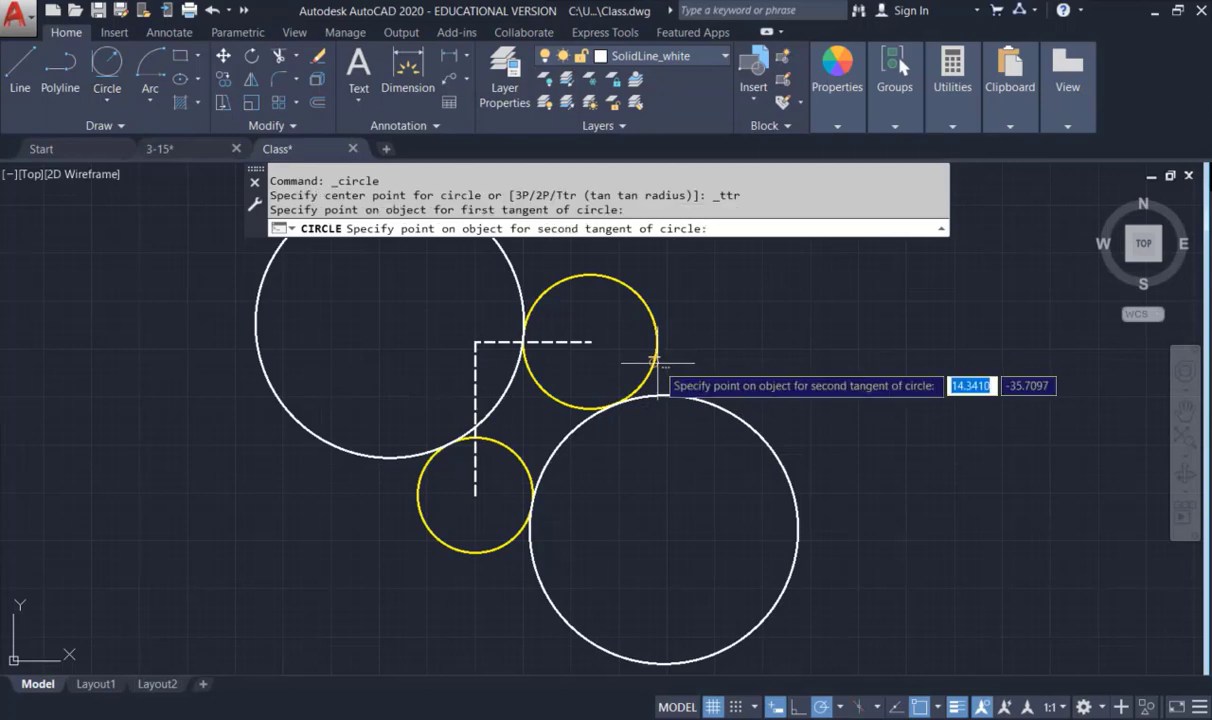
left_click(422, 478)
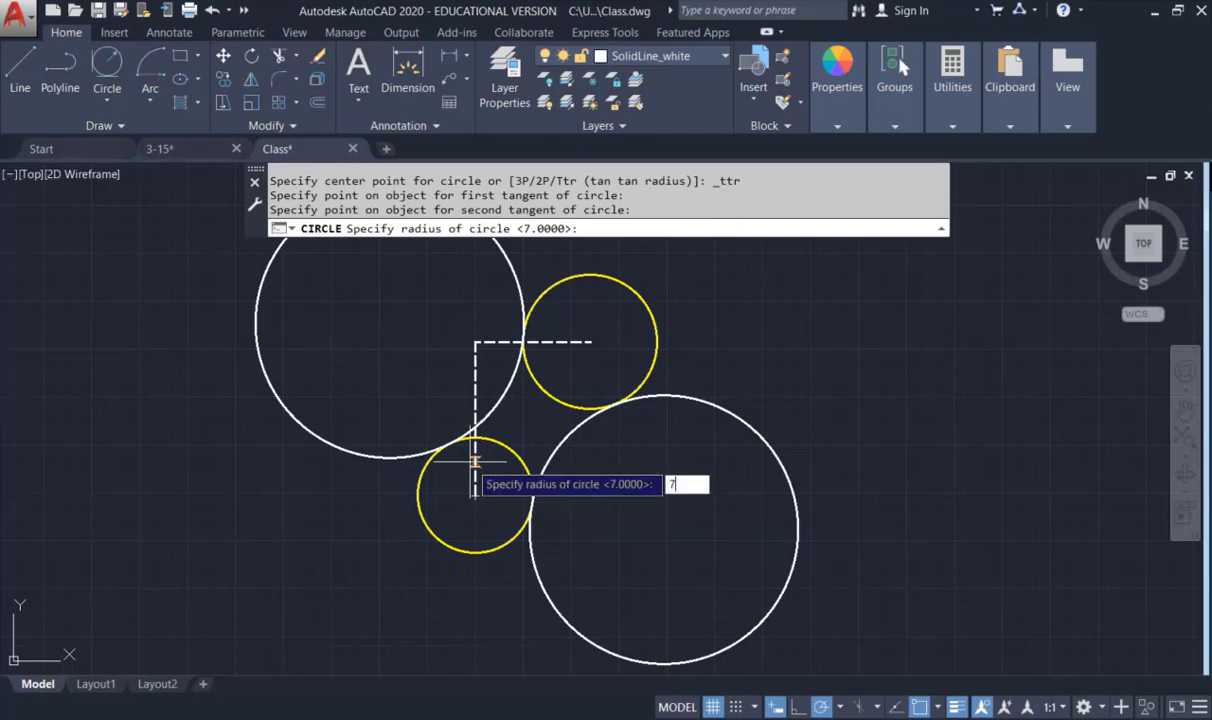
type("7")
key("Return")
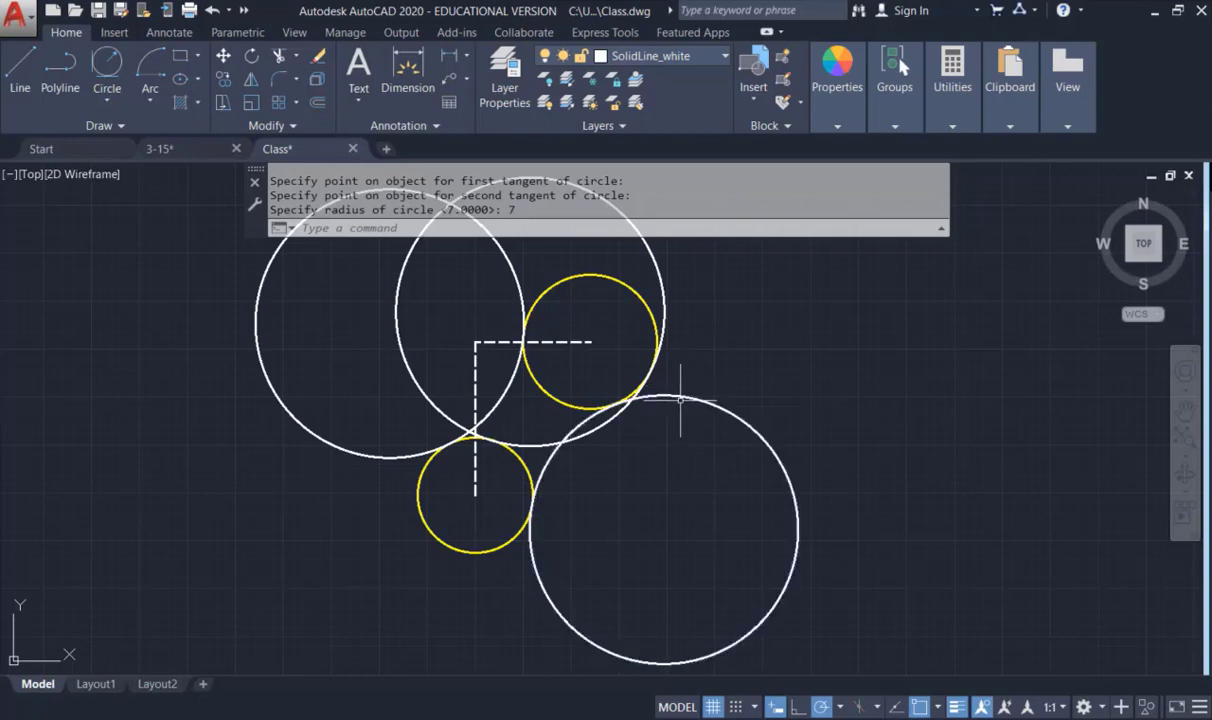
Step: Erase the white circle enclosing the upper yellow circle and the white circle at the upper left
left_click(655, 267)
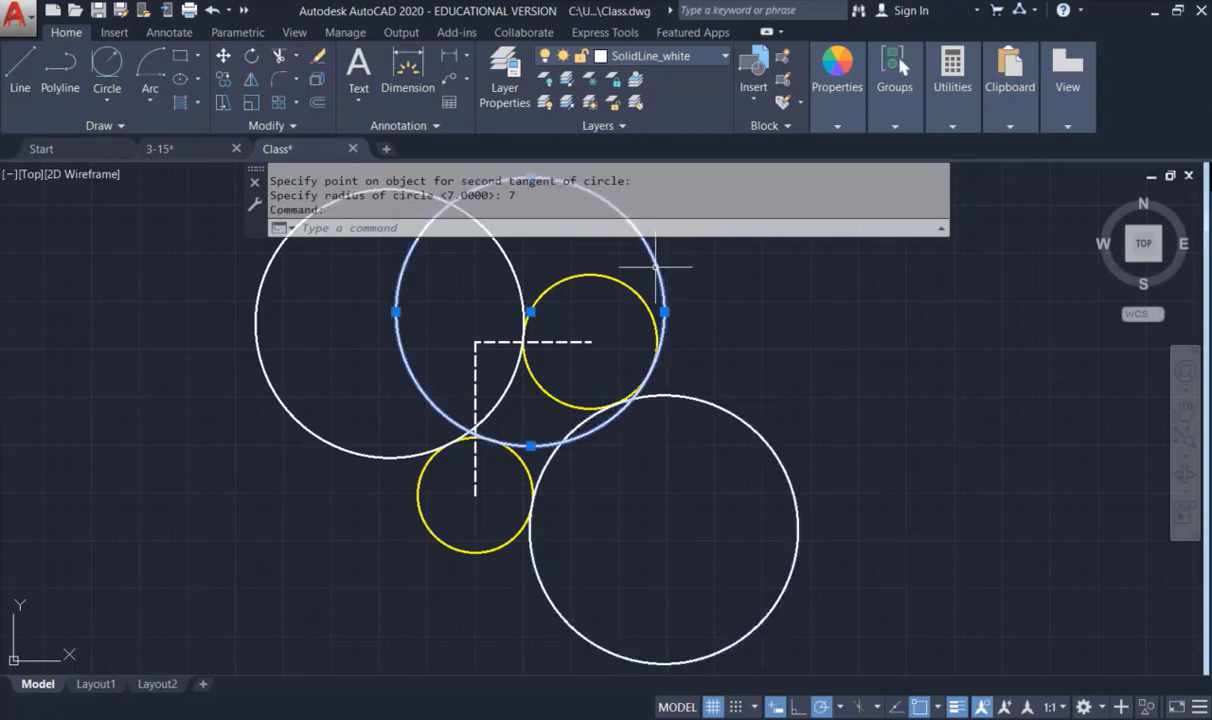
key("Delete")
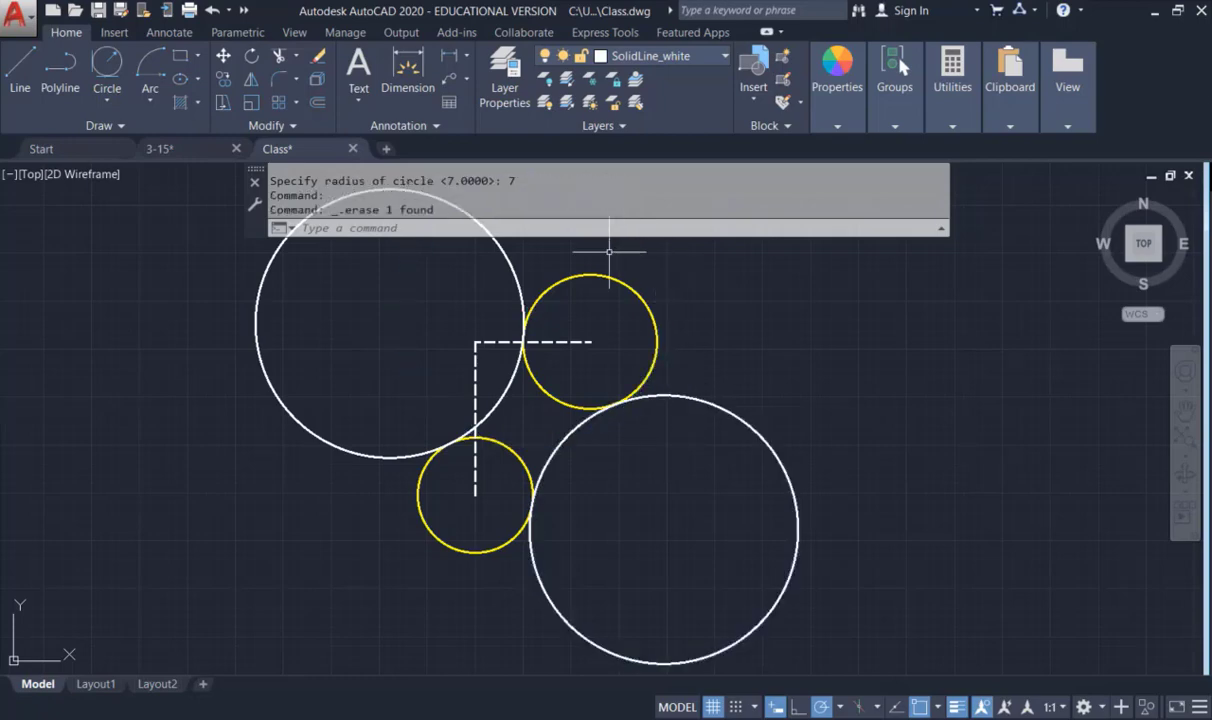
left_click(337, 453)
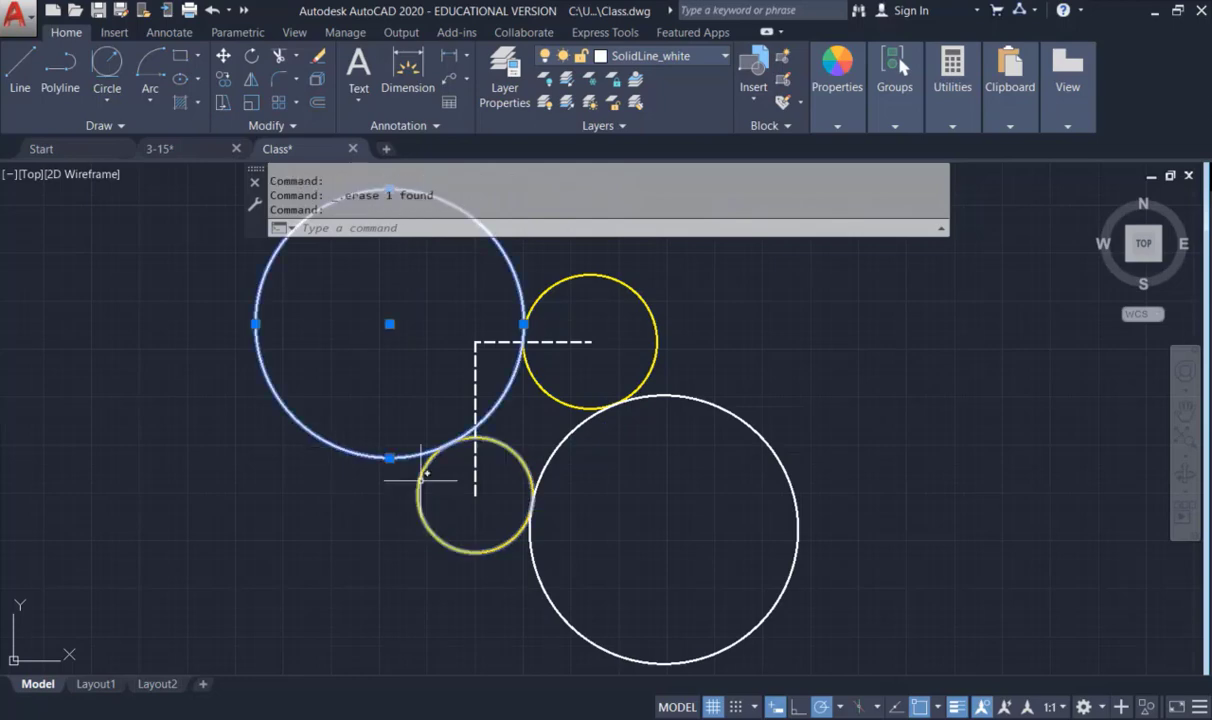
key("Delete")
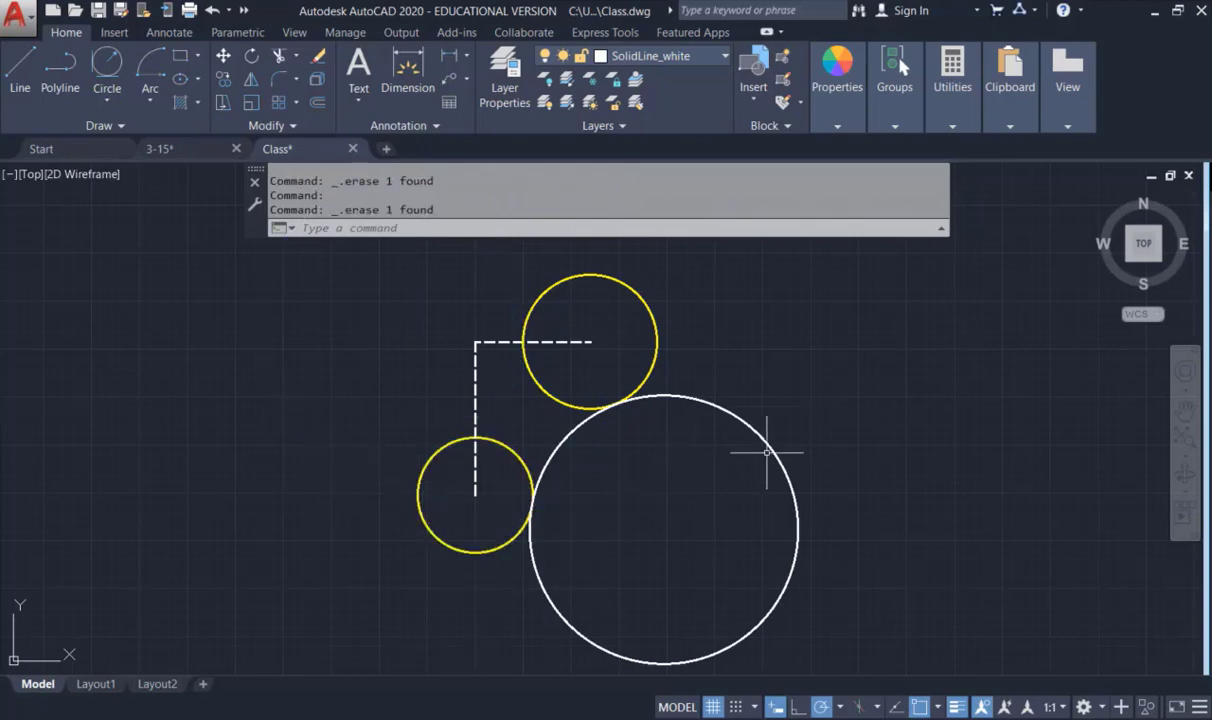
Step: Draw a shallow, downward-bulging 3-Point arc in the empty area to the right of the circles
mouse_move(779, 460)
middle_mouse_down()
mouse_move(375, 495)
mouse_move(385, 412)
middle_mouse_up()
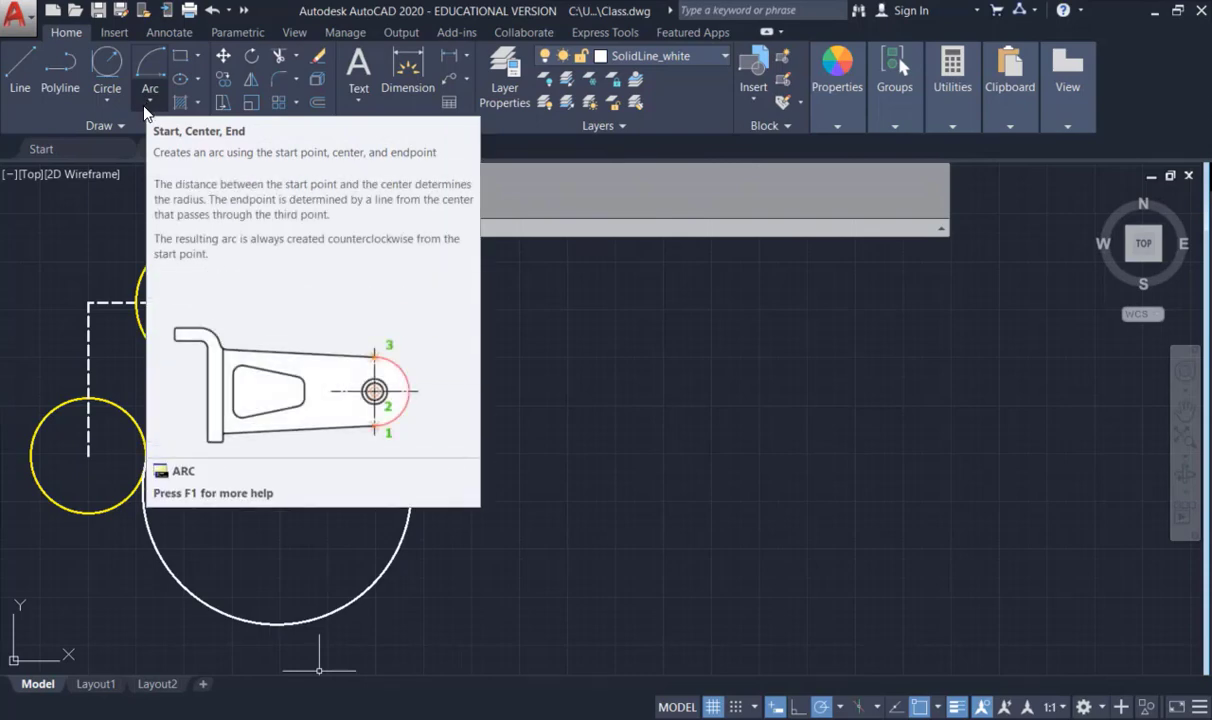
left_click(149, 97)
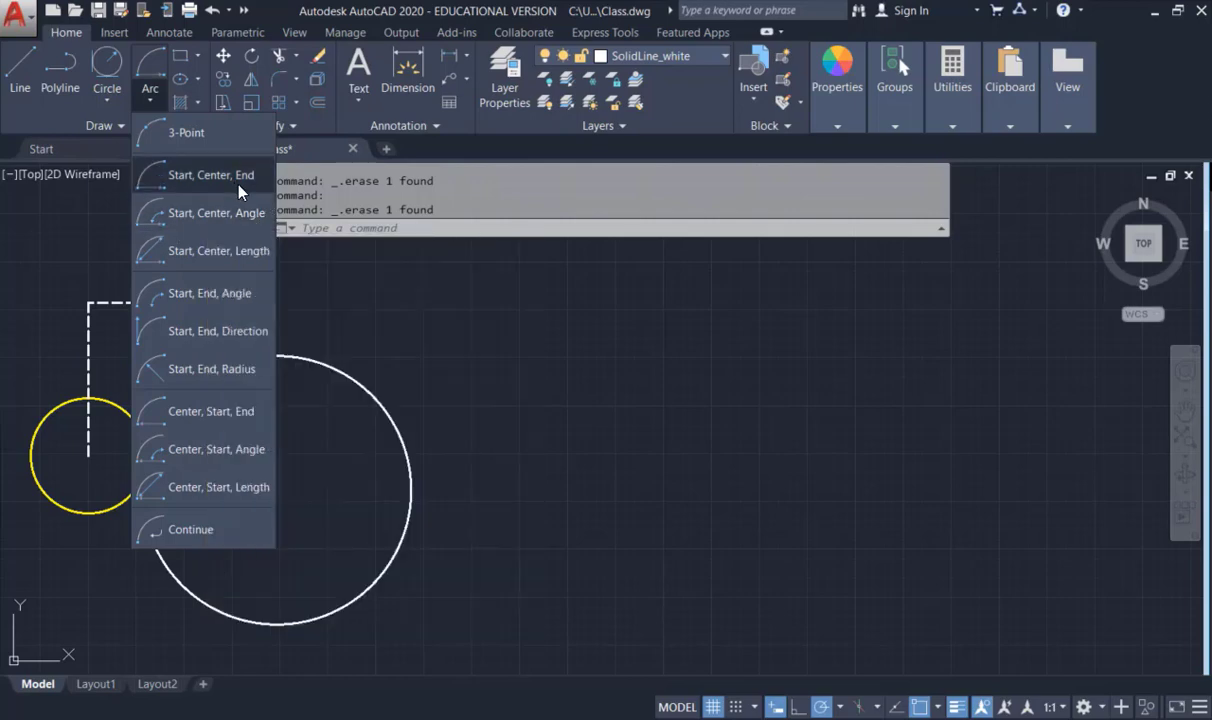
left_click(220, 135)
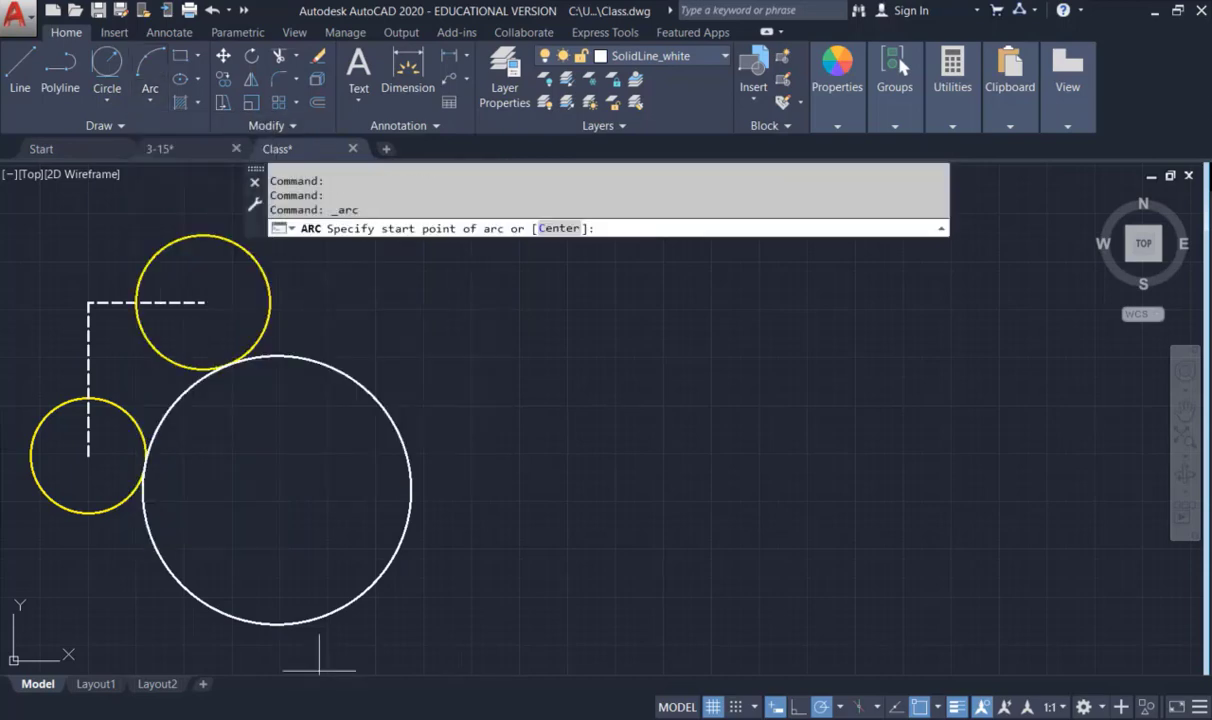
left_click(546, 341)
left_click(663, 380)
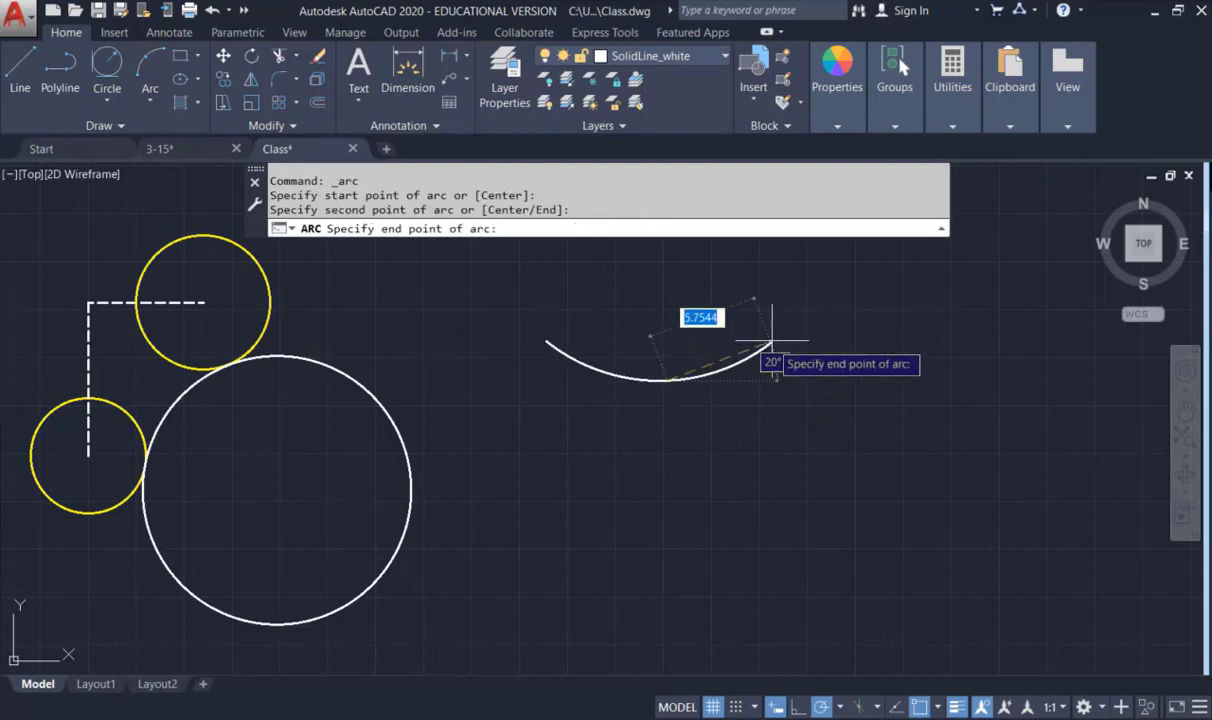
left_click(785, 322)
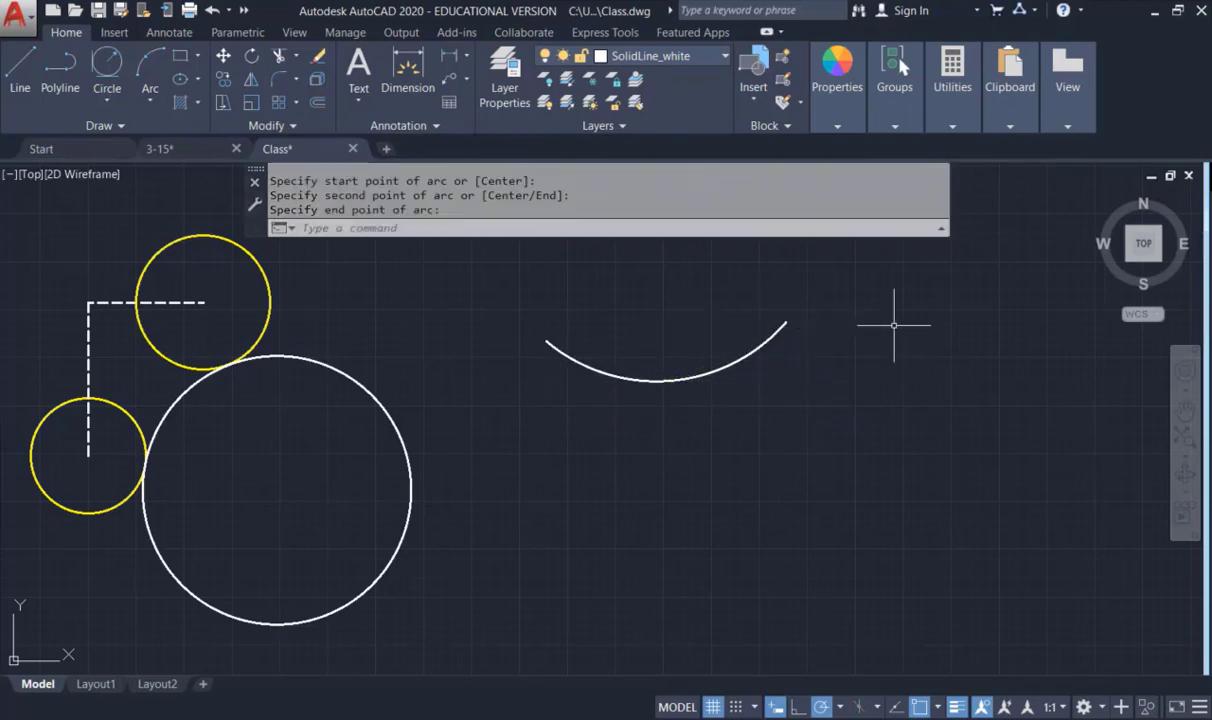
Step: Draw a Start, Center, Angle arc with a 45° included angle below the 3-point arc, its center to the right of its start
left_click(157, 90)
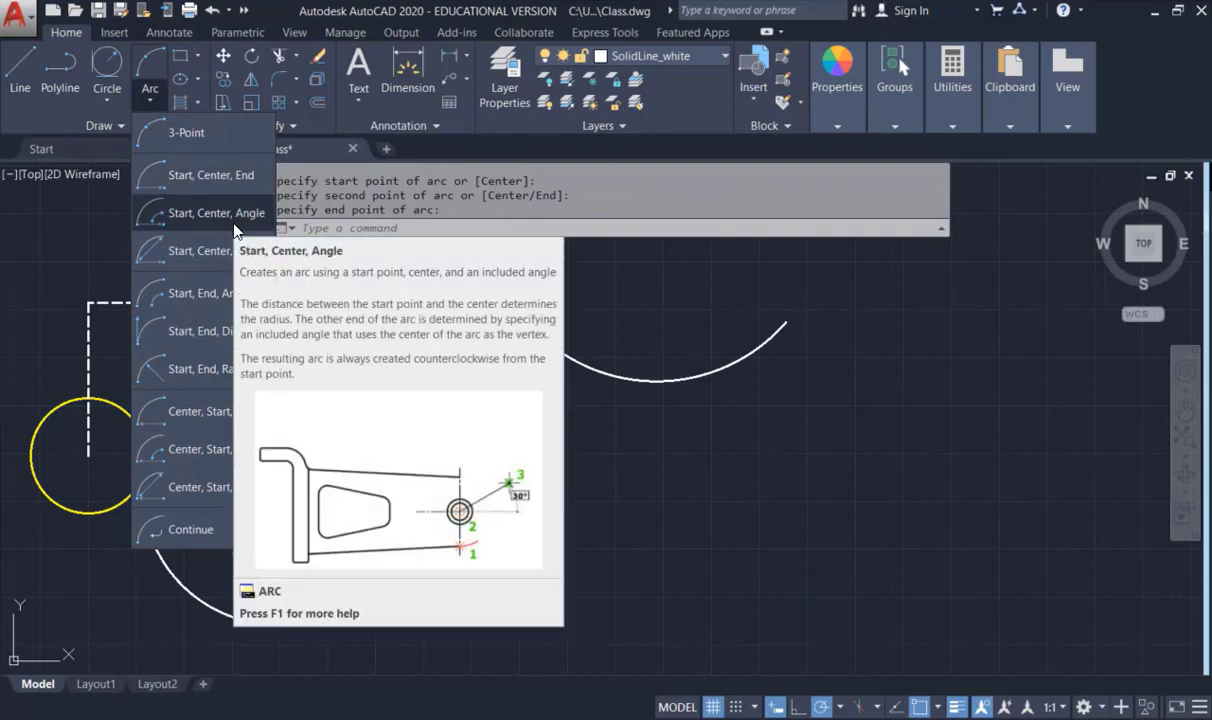
left_click(233, 224)
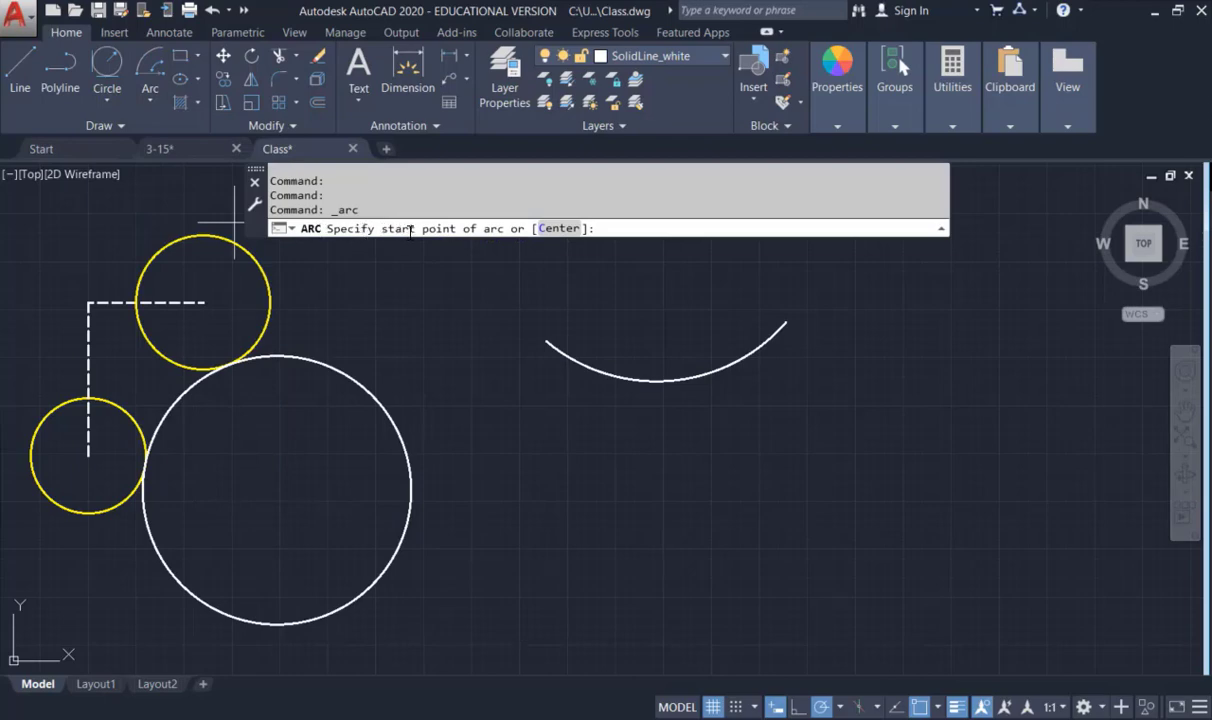
left_click(557, 548)
type("cente")
key("Return")
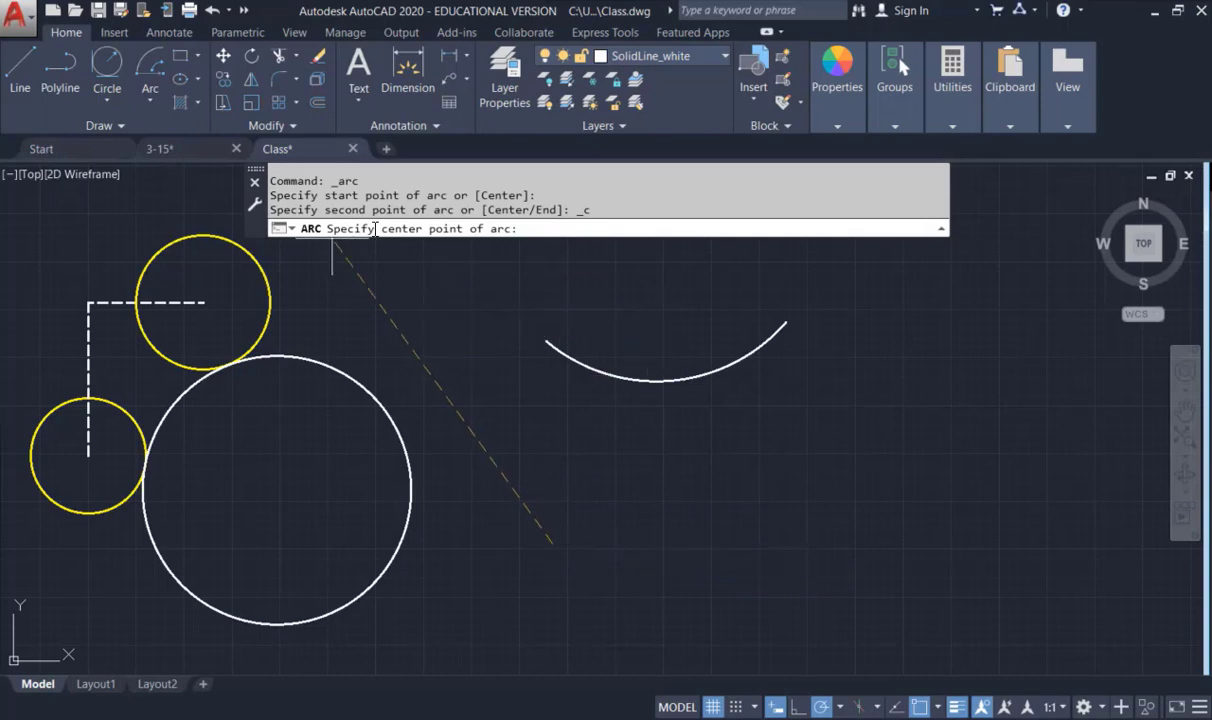
left_click(720, 567)
type("a")
key("Return")
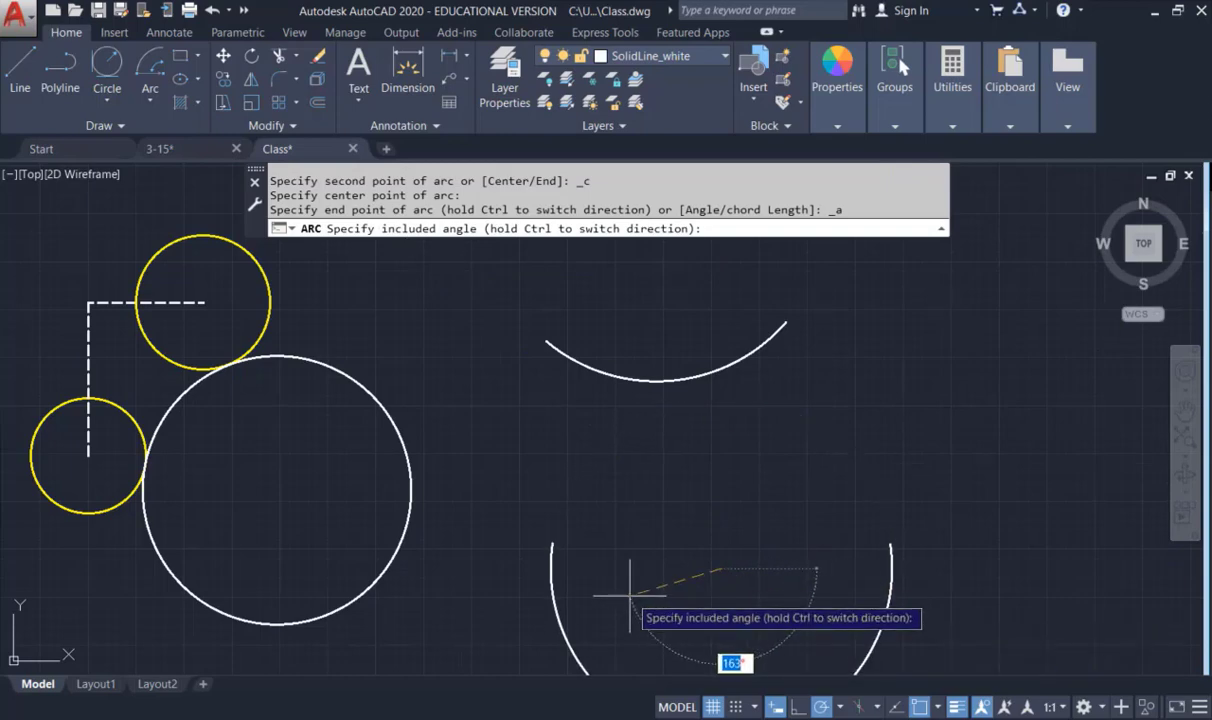
type("45")
key("Return")
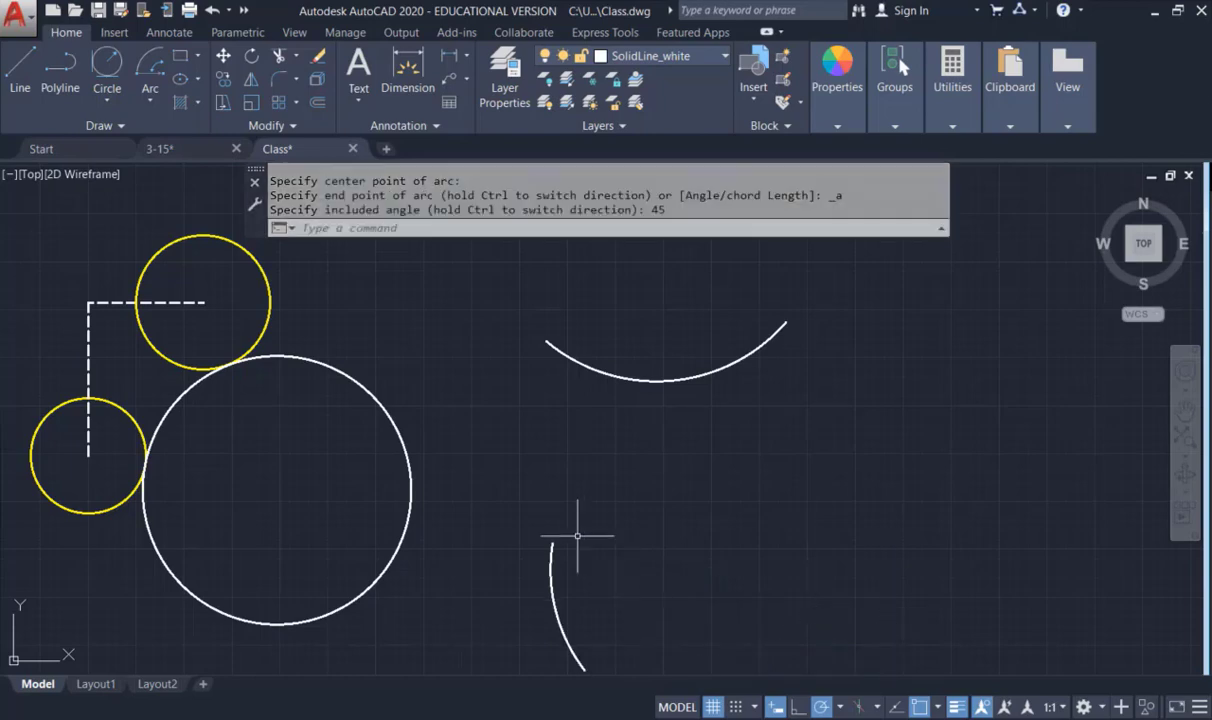
scroll(576, 533, "down", 3)
middle_click_drag(647, 490, 601, 439)
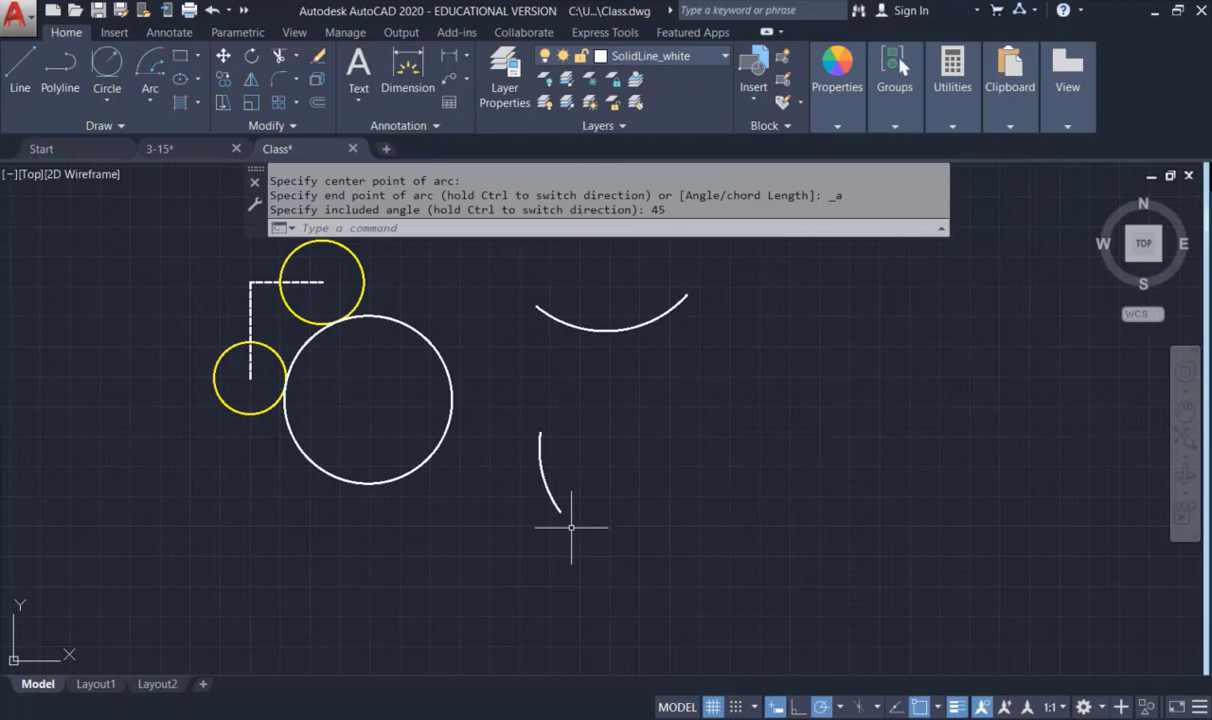
Step: Draw a Start, Center, End arc right of the existing arcs as a downward-bulging semicircle, its center 3.5 units right of its start
left_click(156, 96)
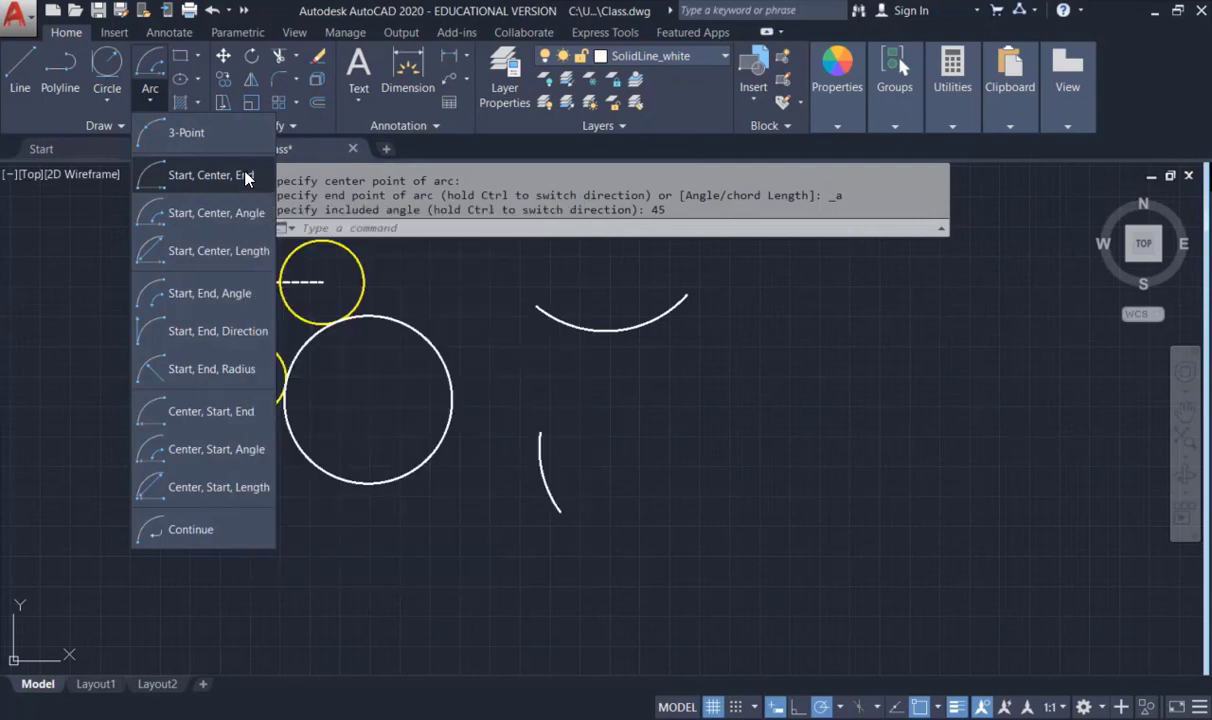
left_click(246, 178)
middle_click_drag(761, 407, 587, 383)
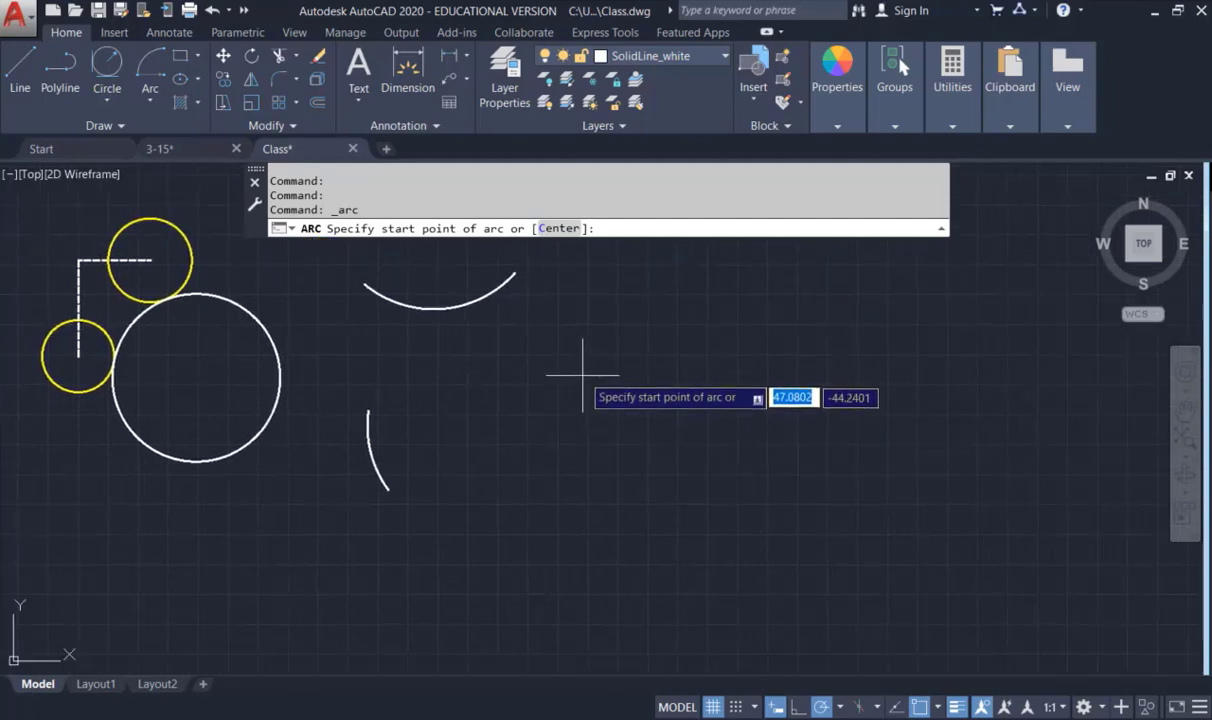
left_click(583, 378)
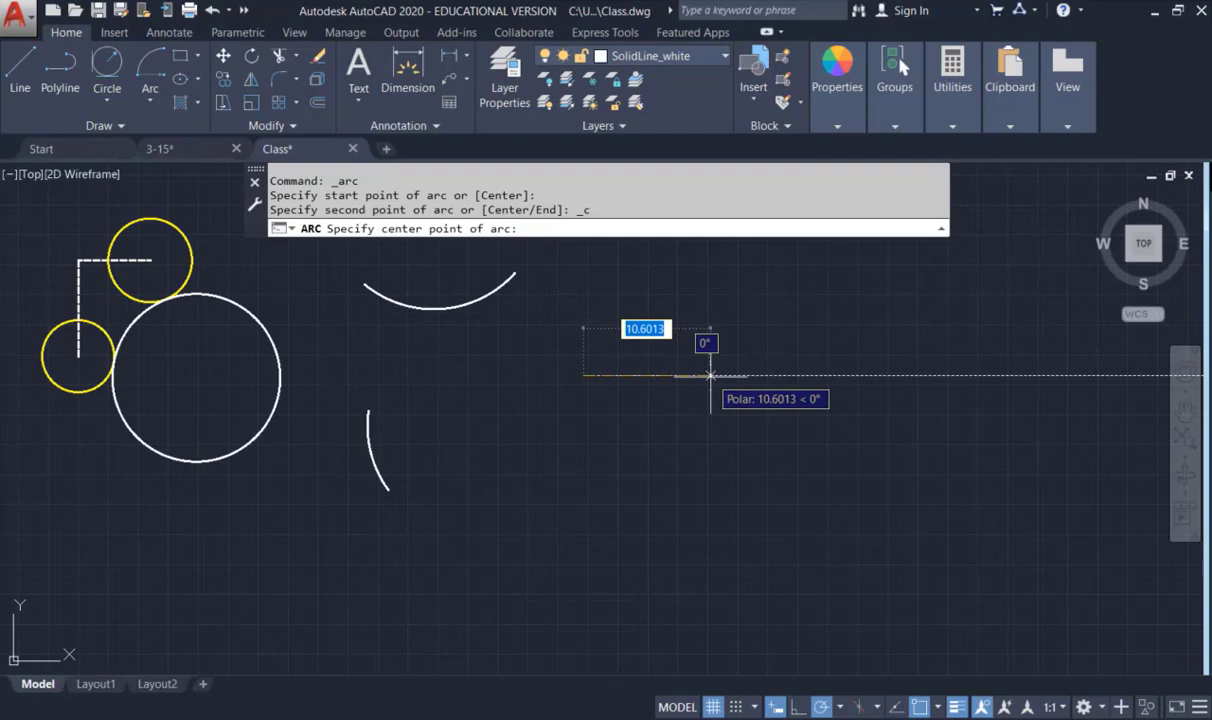
type("3.5")
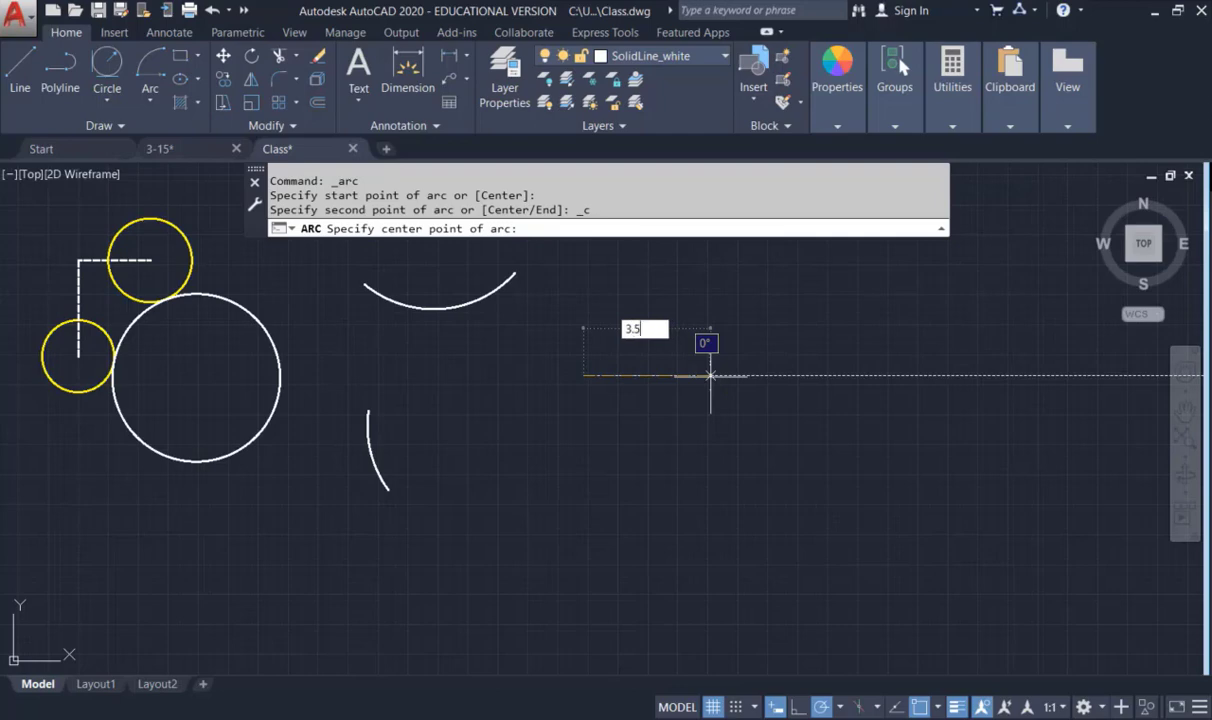
key("Return")
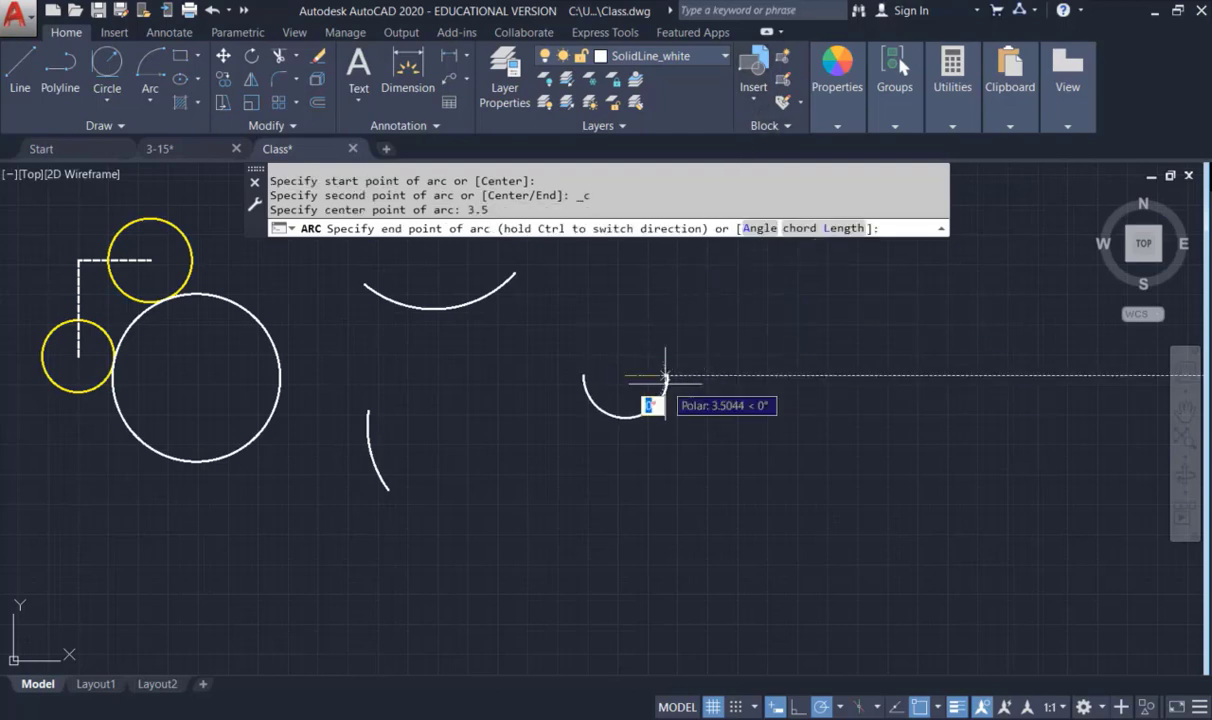
scroll(657, 395, "up", 2)
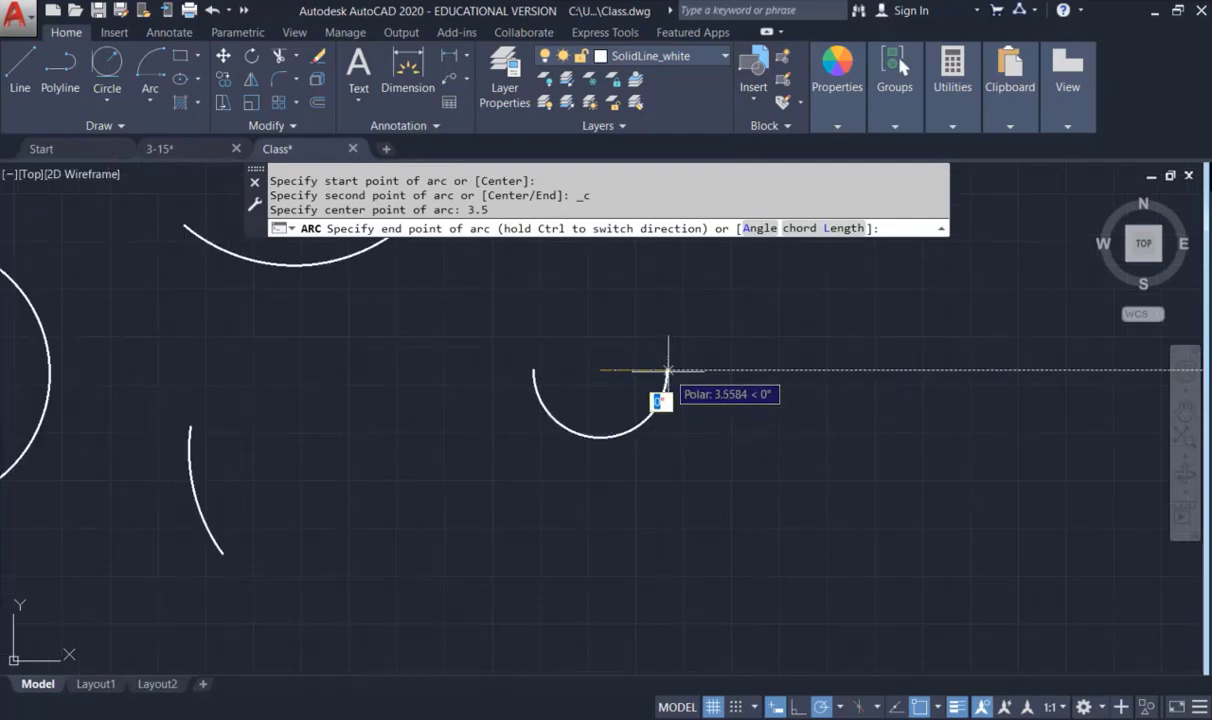
left_click(668, 370)
scroll(715, 425, "up", 1)
middle_click_drag(715, 425, 828, 433)
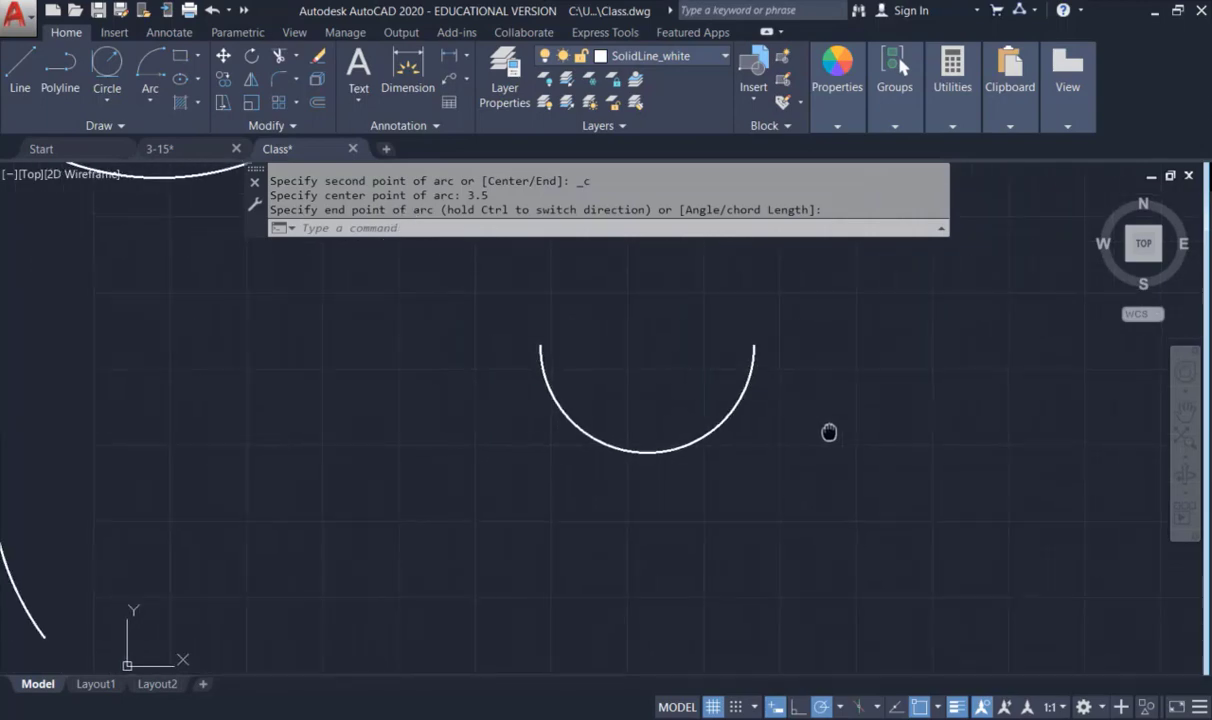
scroll(820, 430, "up", 1)
middle_click_drag(774, 379, 795, 436)
scroll(795, 436, "down", 1)
scroll(795, 436, "down", 2)
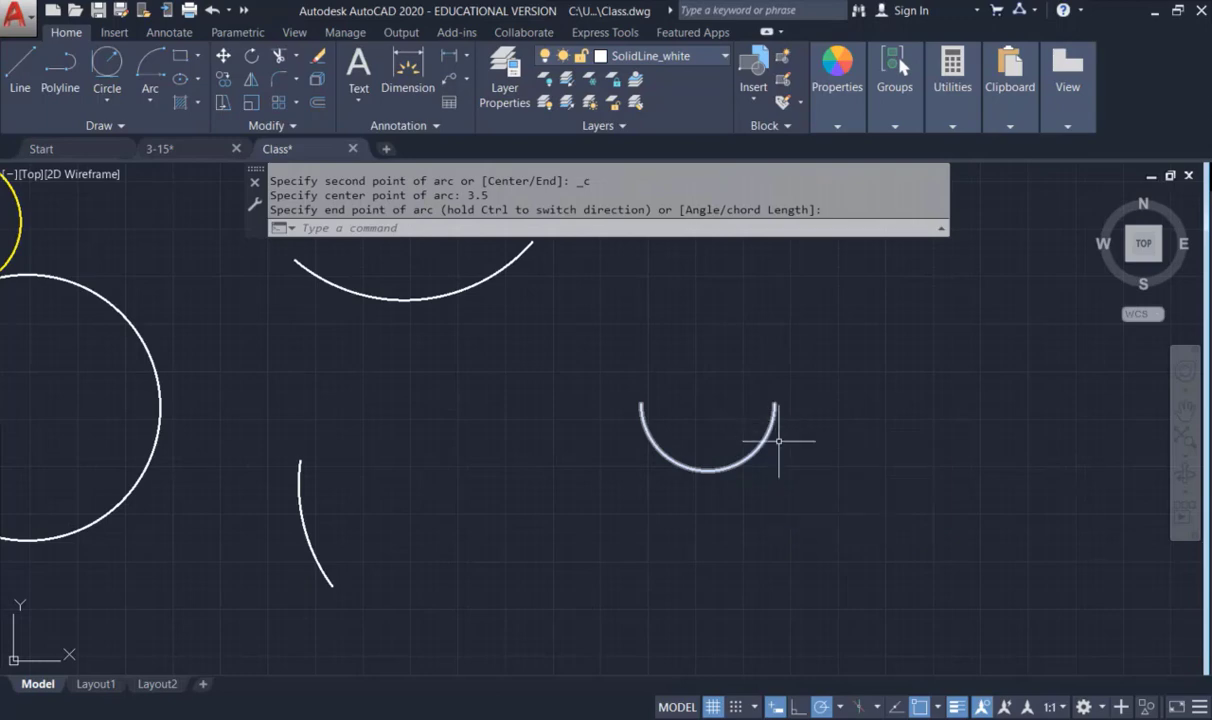
Step: Draw a horizontal line 6 units long in the empty area below the new semicircle
middle_click_drag(803, 446, 786, 303)
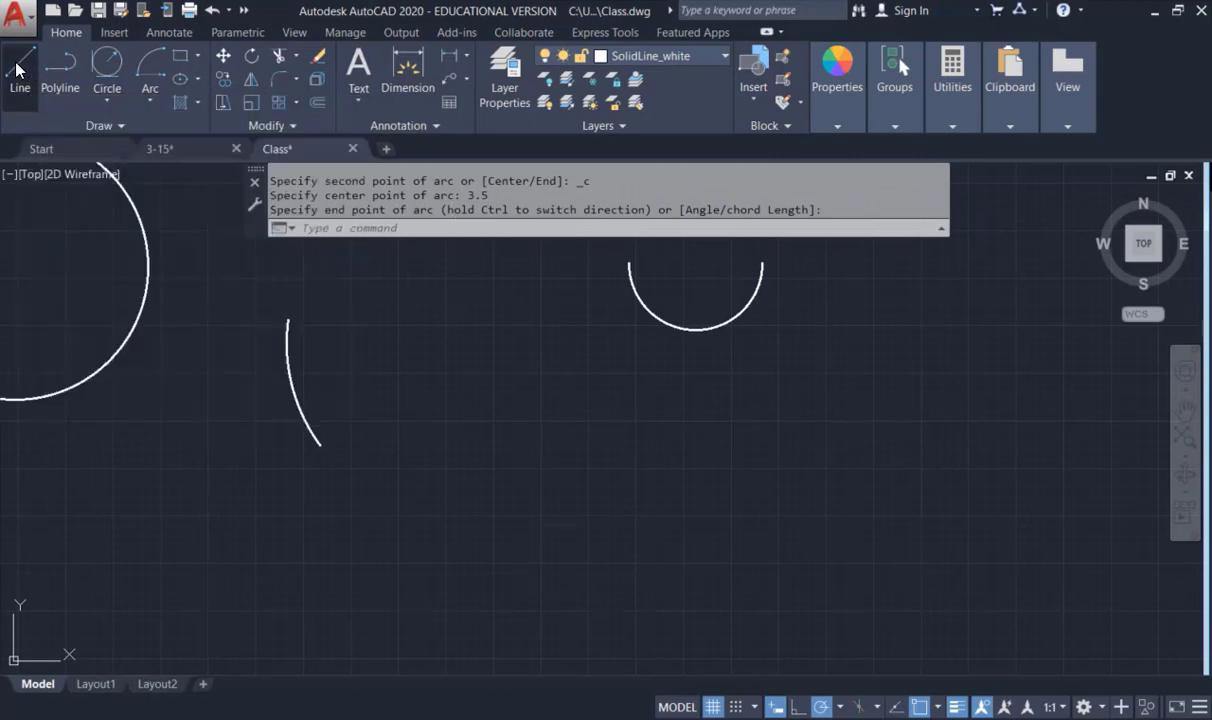
left_click(18, 68)
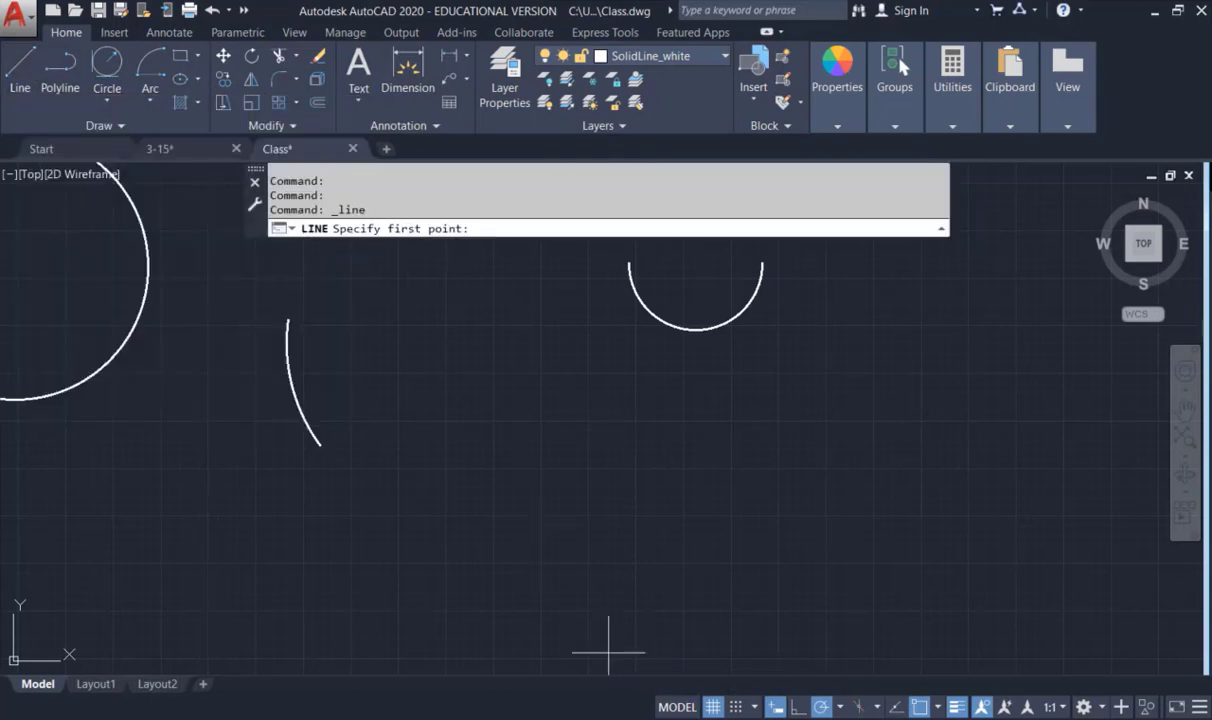
left_click(520, 601)
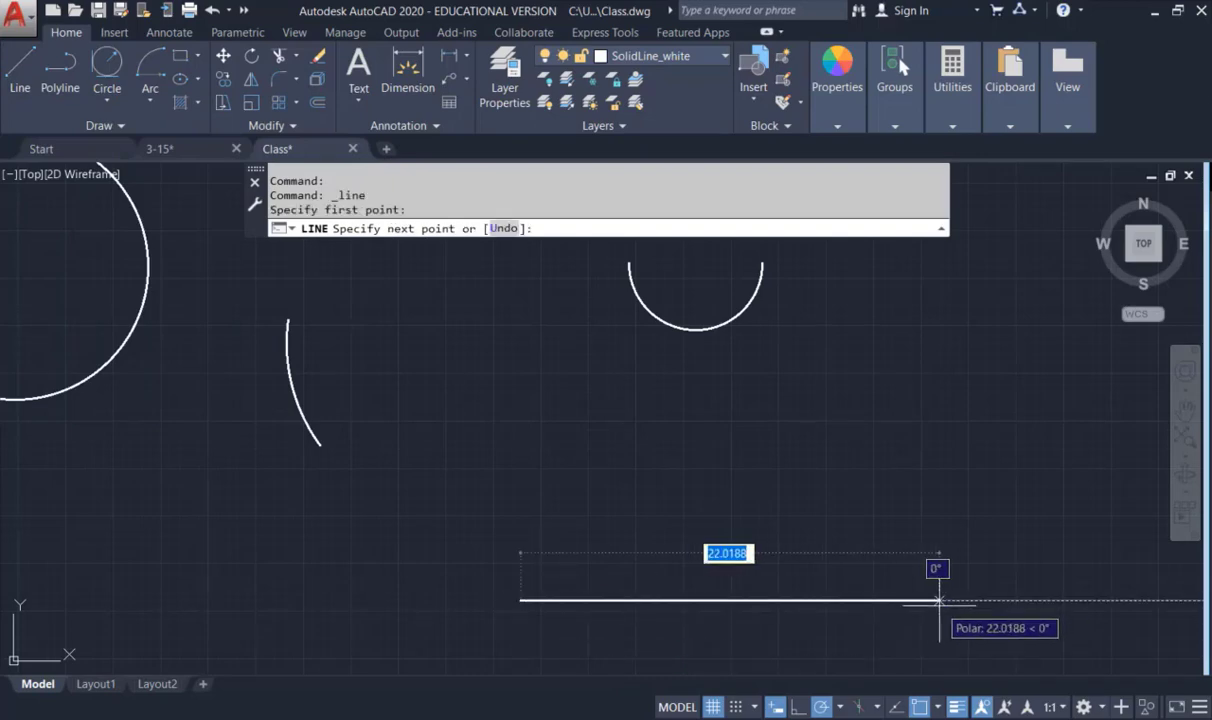
type("6")
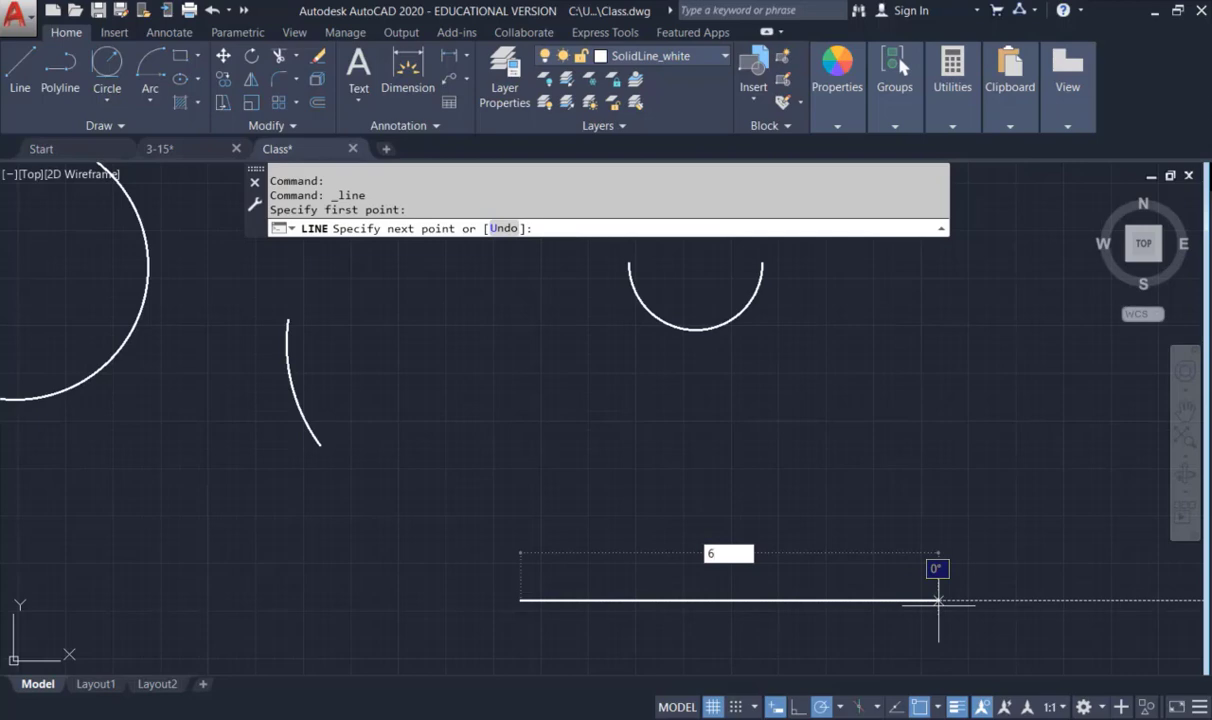
key("Return")
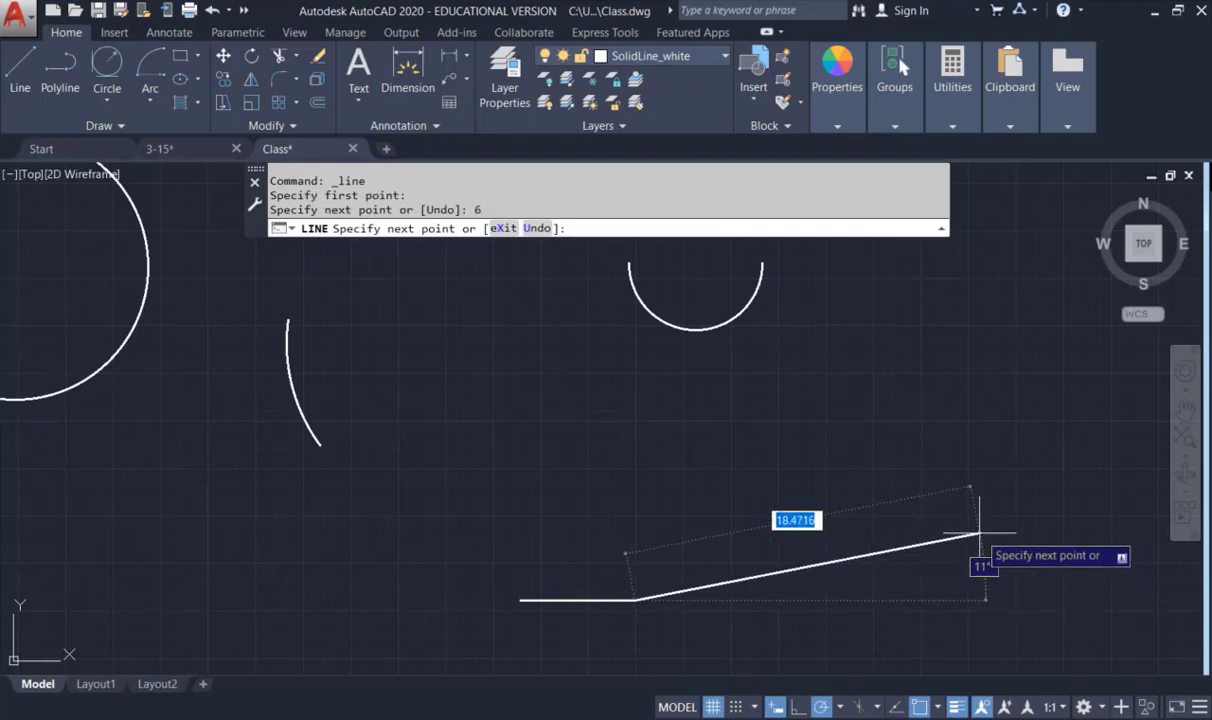
key("Escape")
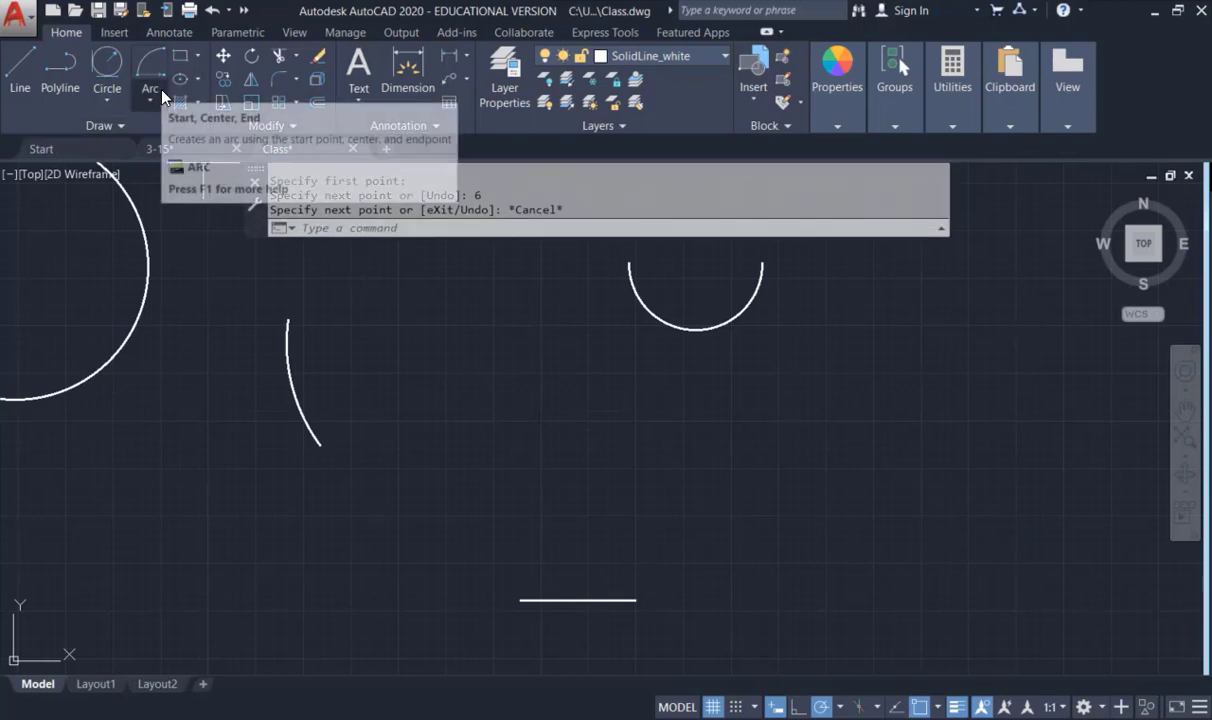
Step: Try a 3-Point arc from the line's right endpoint with its second point 4.5 units straight above, and erase it
left_click(163, 92)
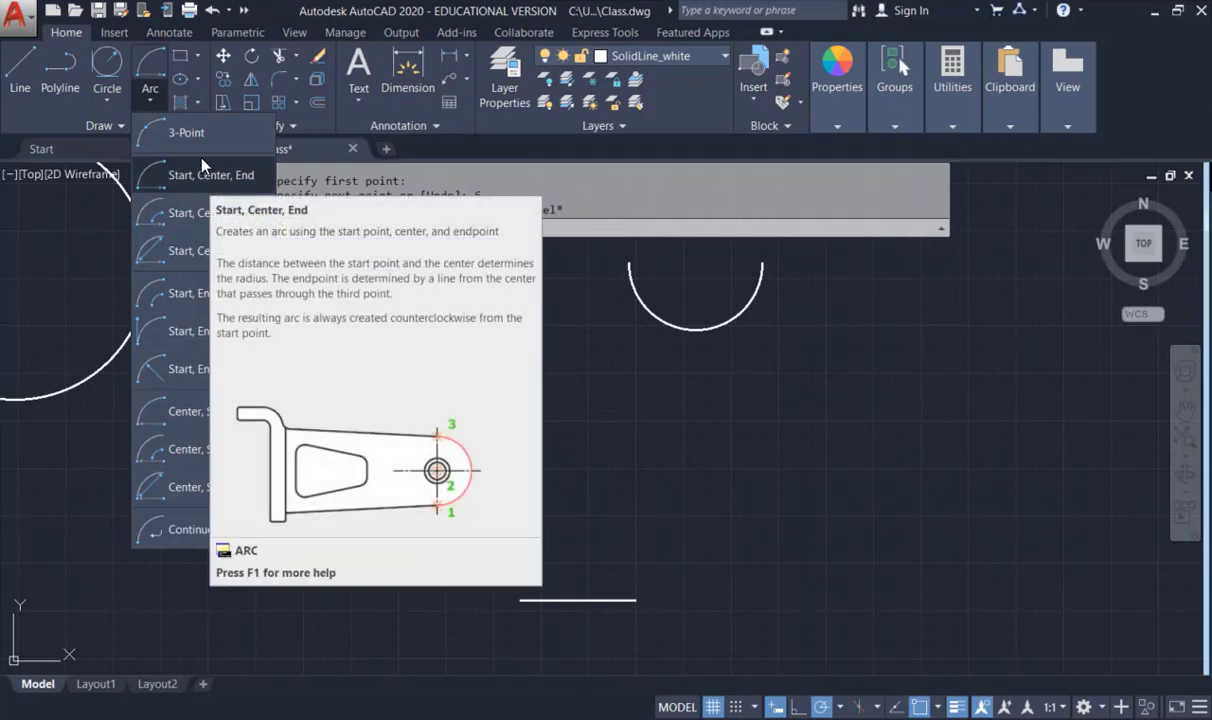
left_click(188, 137)
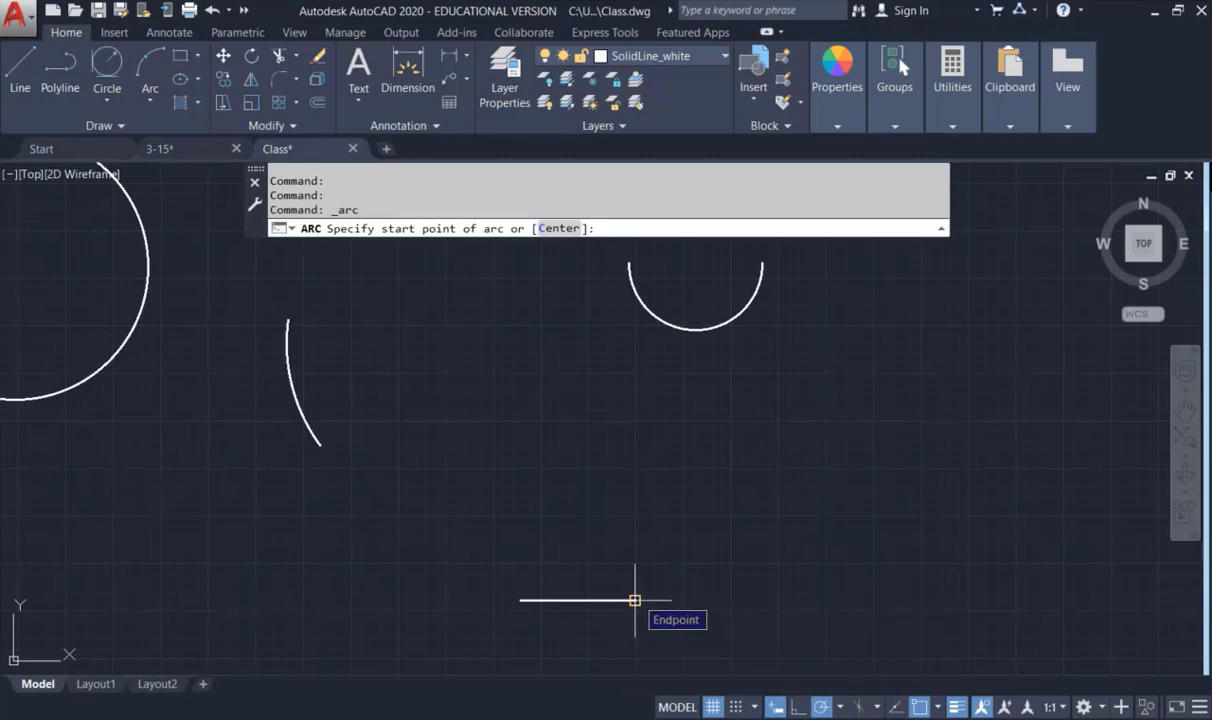
left_click(634, 600)
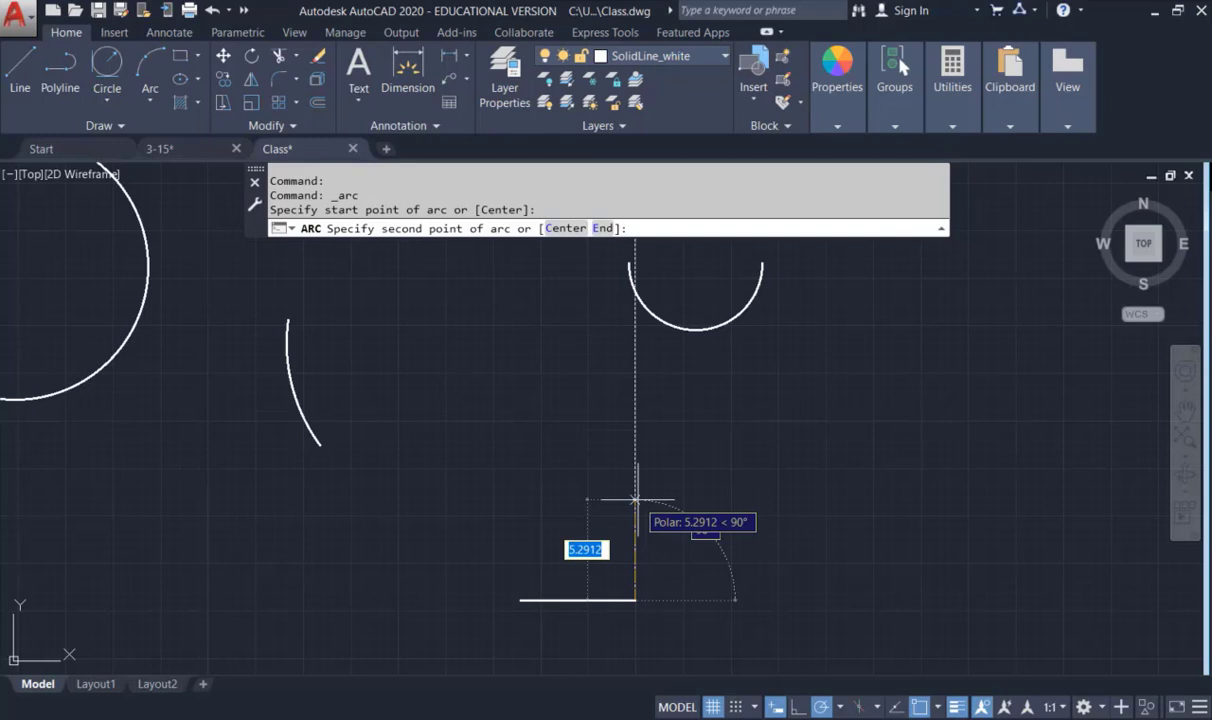
type("4.5")
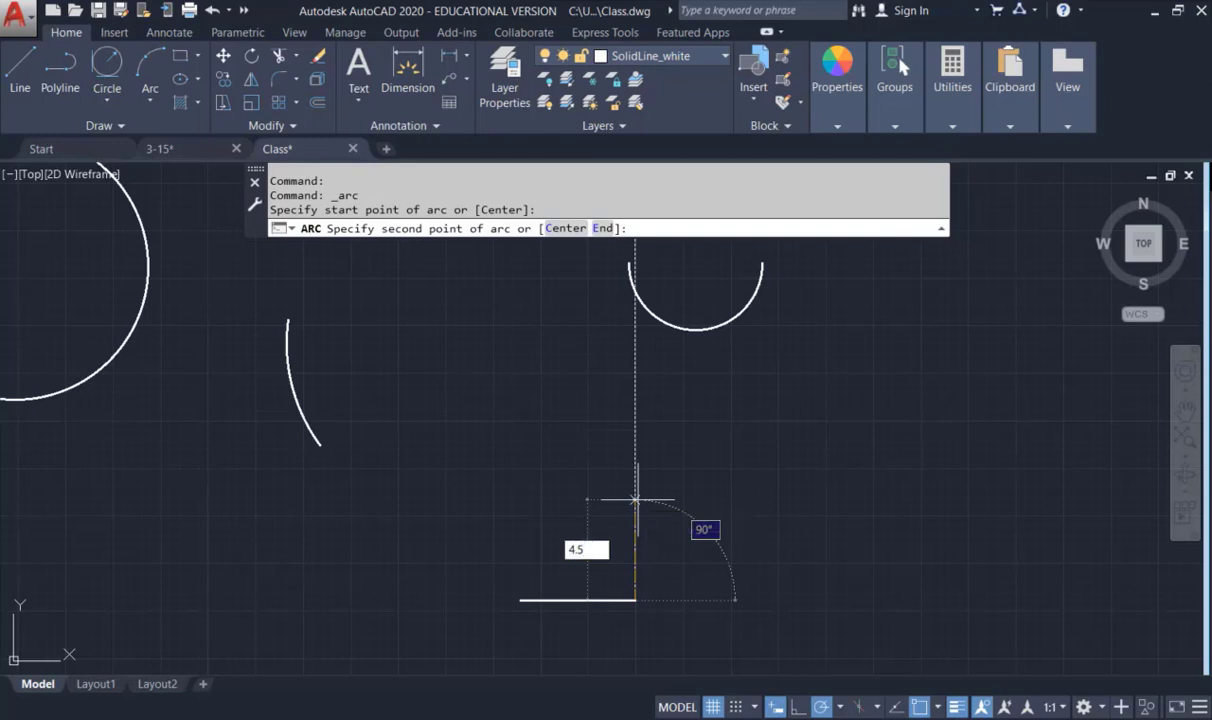
key("Return")
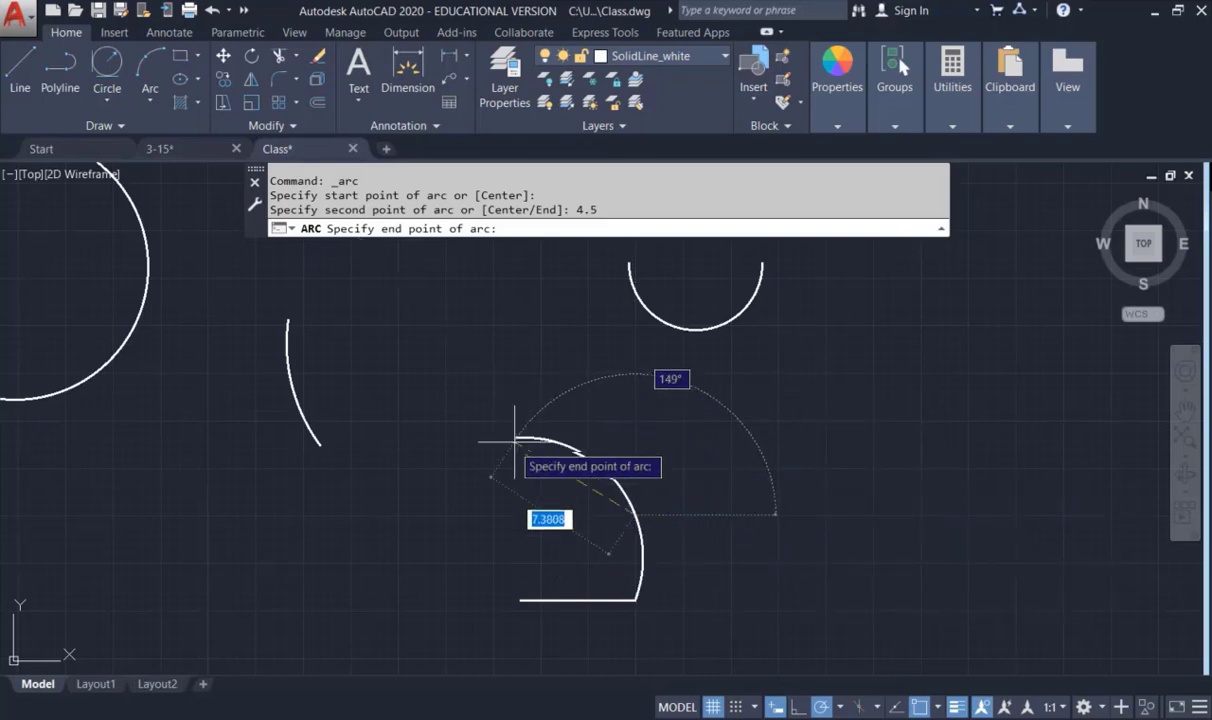
left_click(500, 488)
left_click(642, 525)
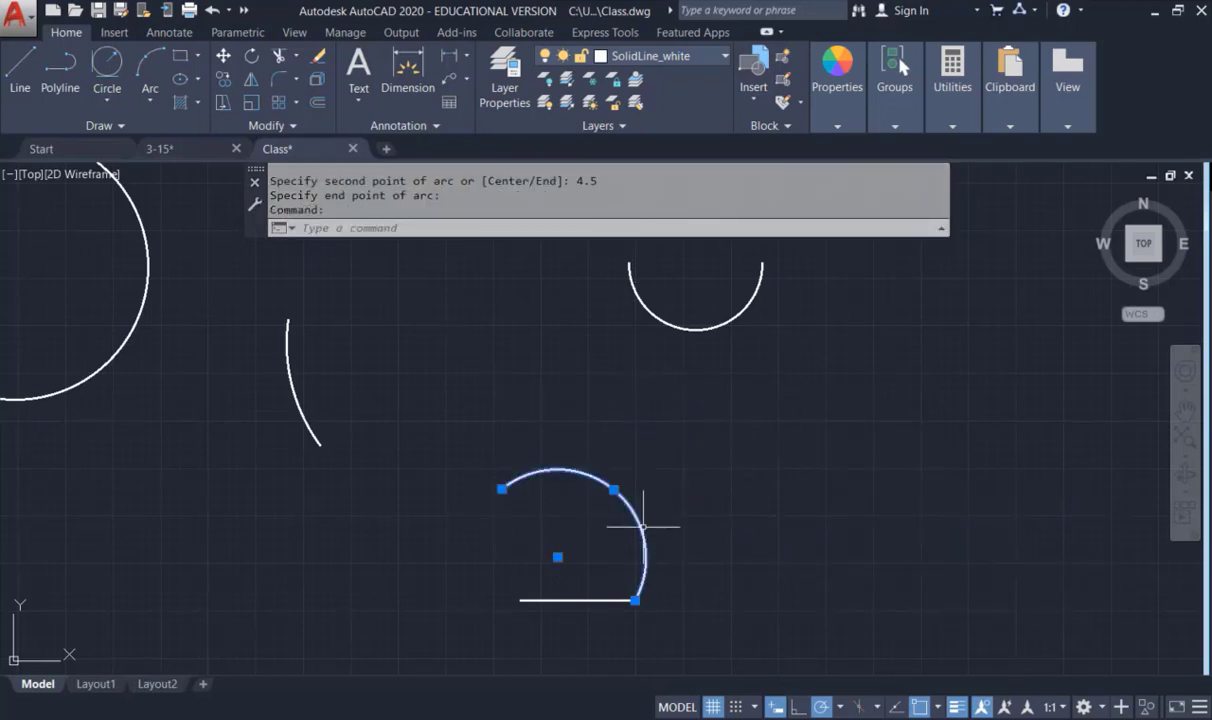
key("Delete")
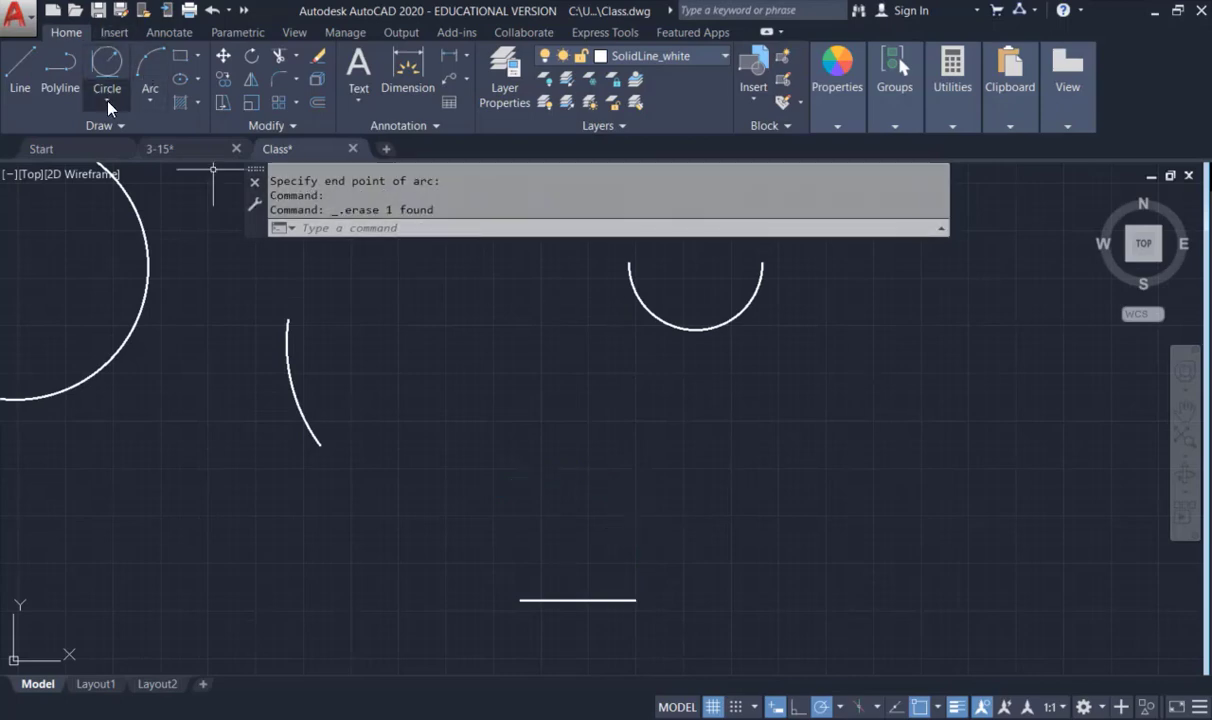
Step: Try a Start, Center, End semicircle from the line's right endpoint with its center 4.5 units above, and erase it
left_click(148, 99)
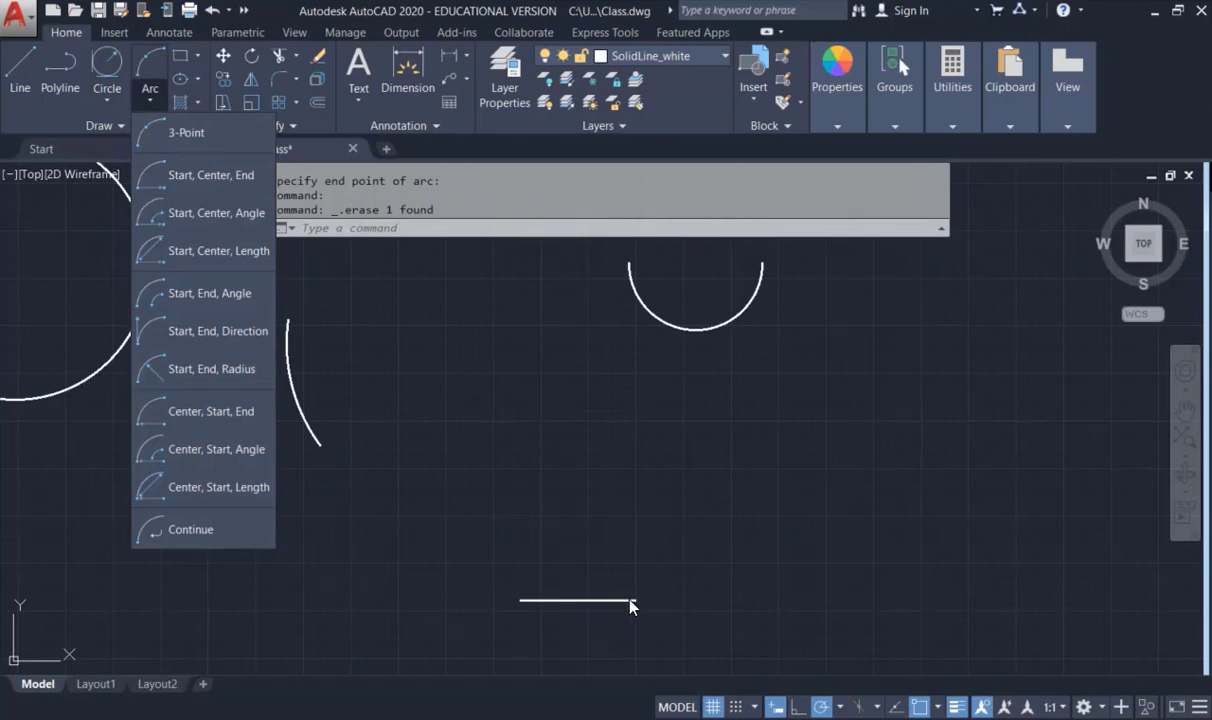
left_click(227, 176)
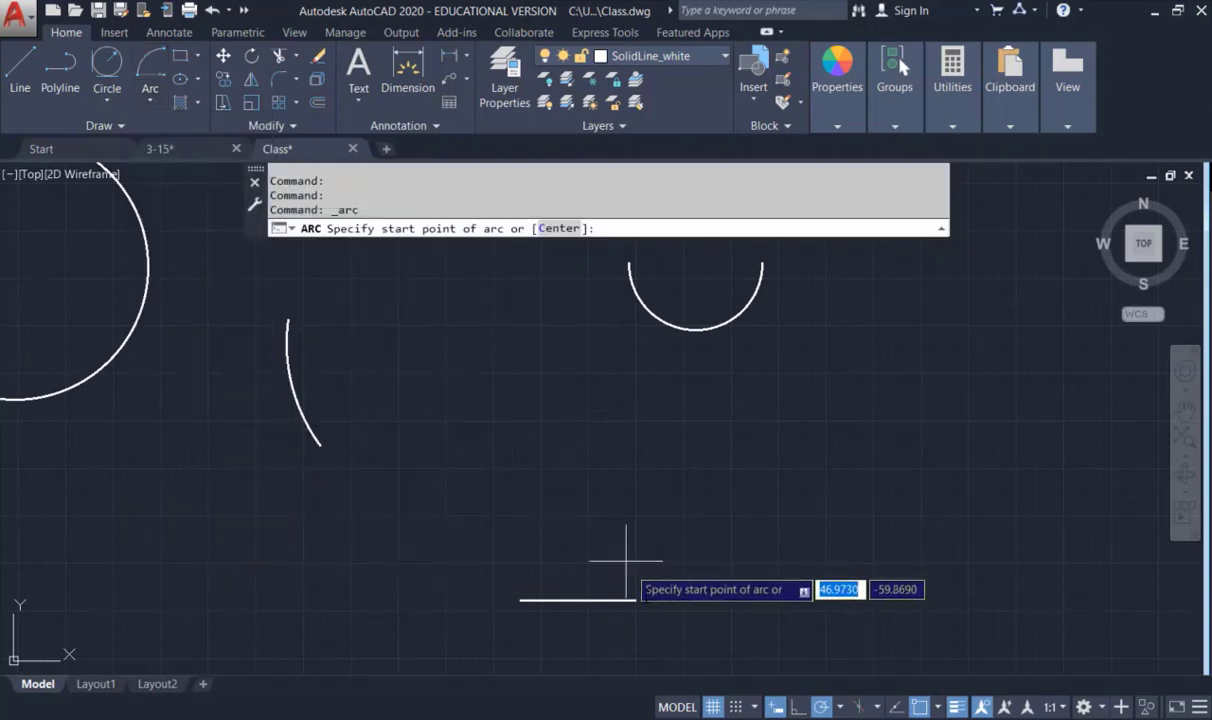
left_click(635, 600)
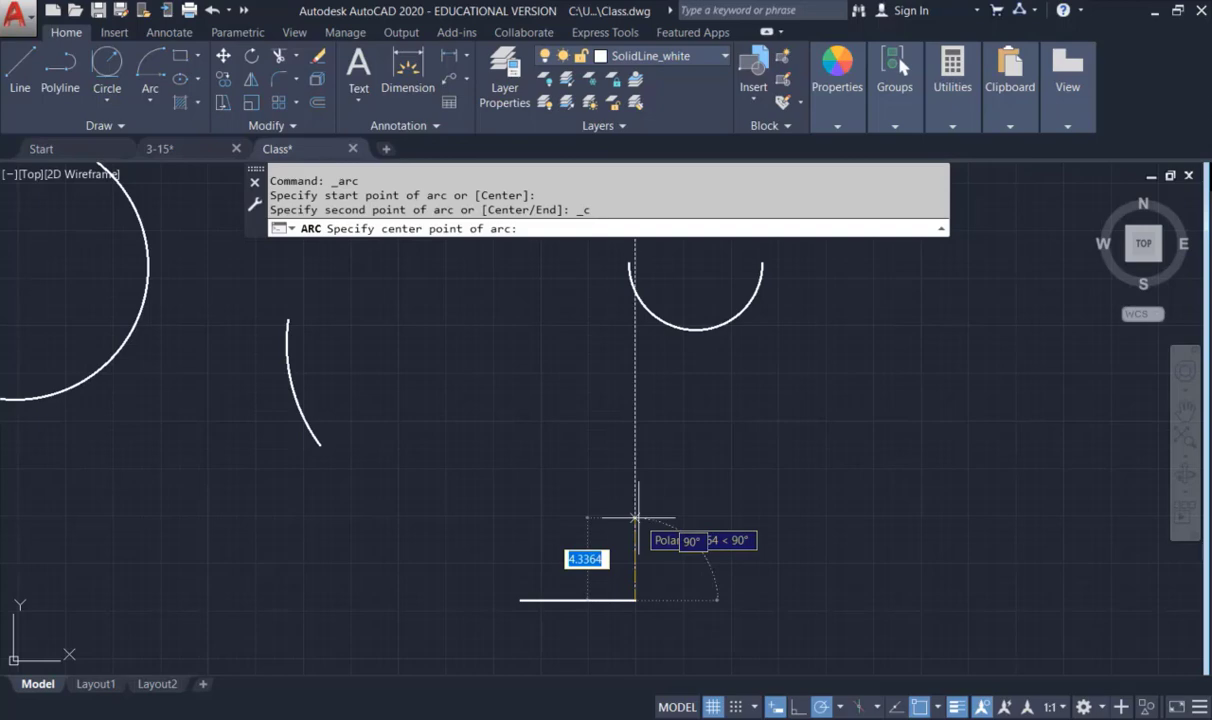
type("4.5")
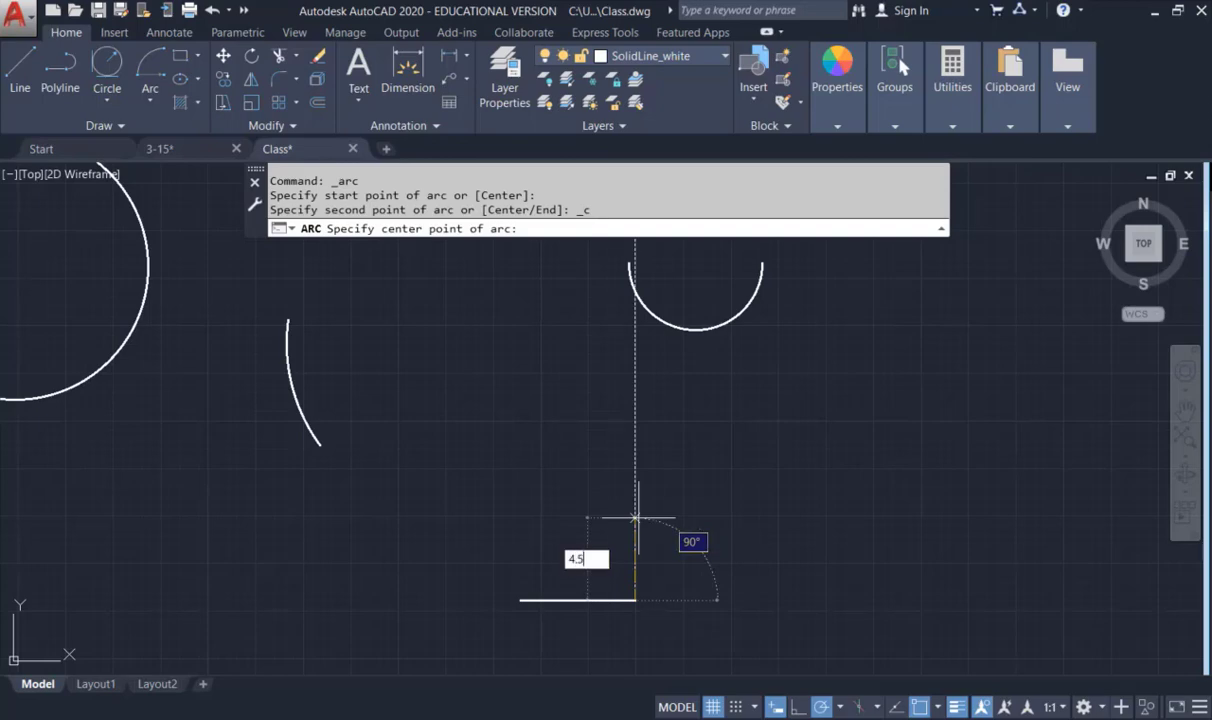
key("Return")
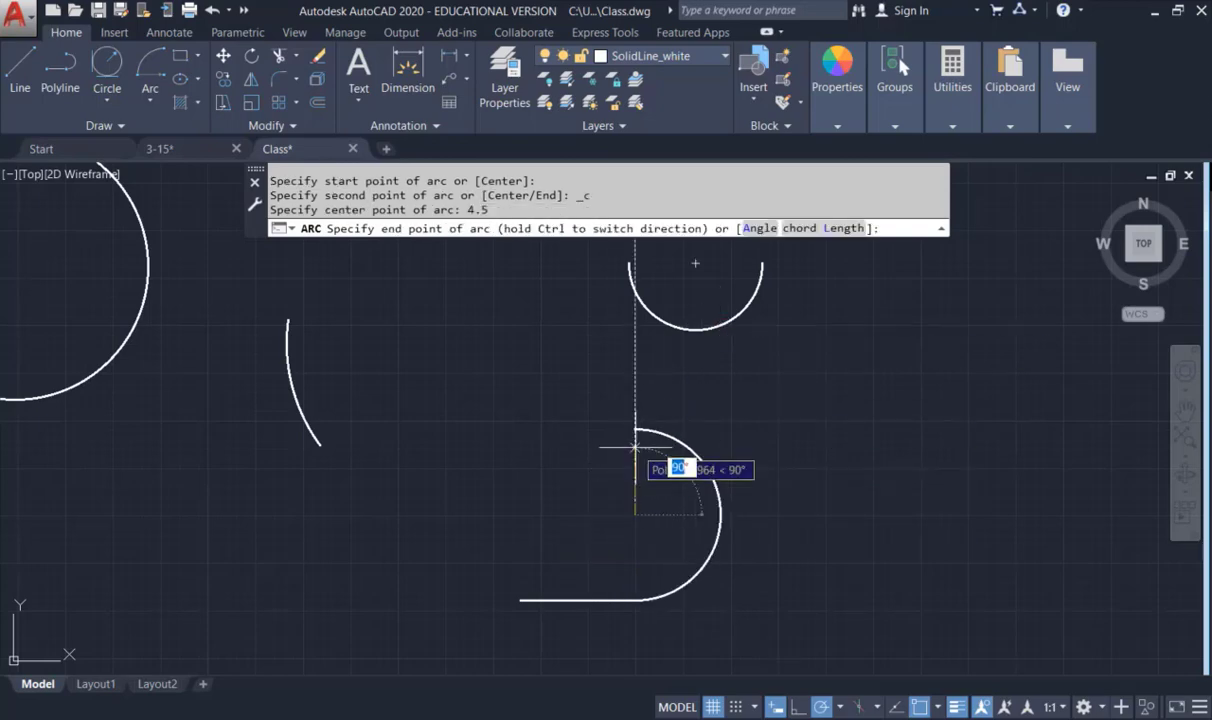
left_click(635, 428)
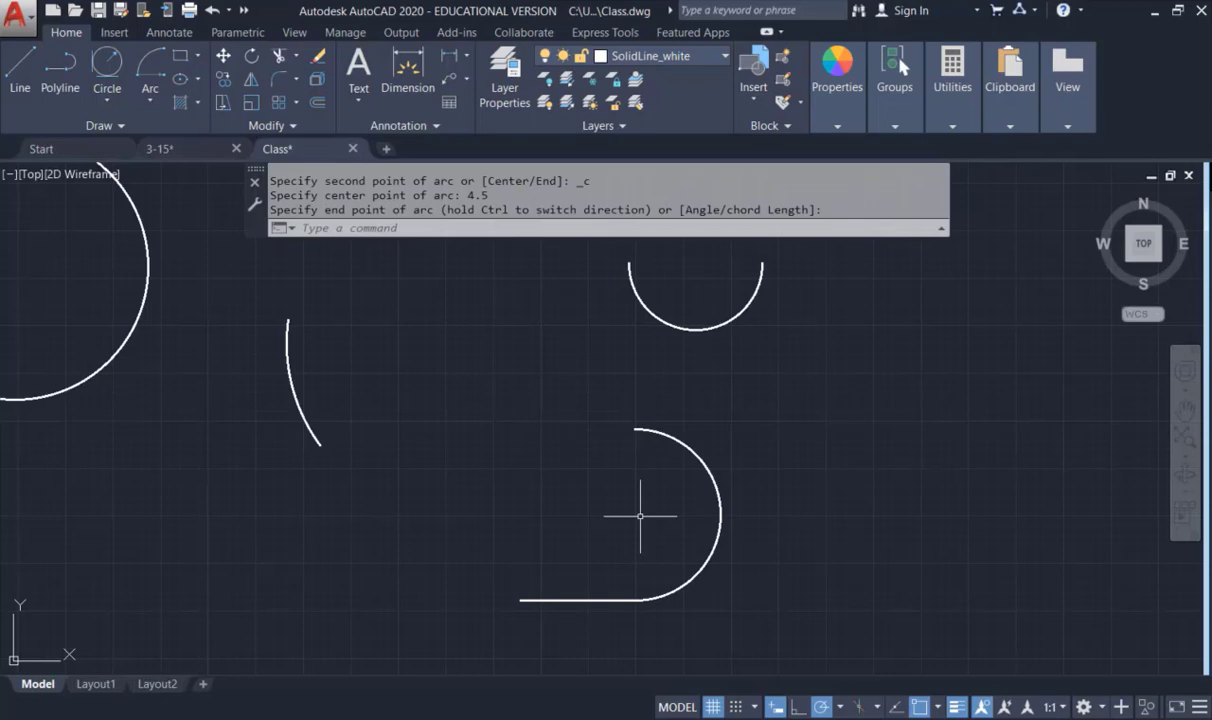
left_click(716, 484)
key("Delete")
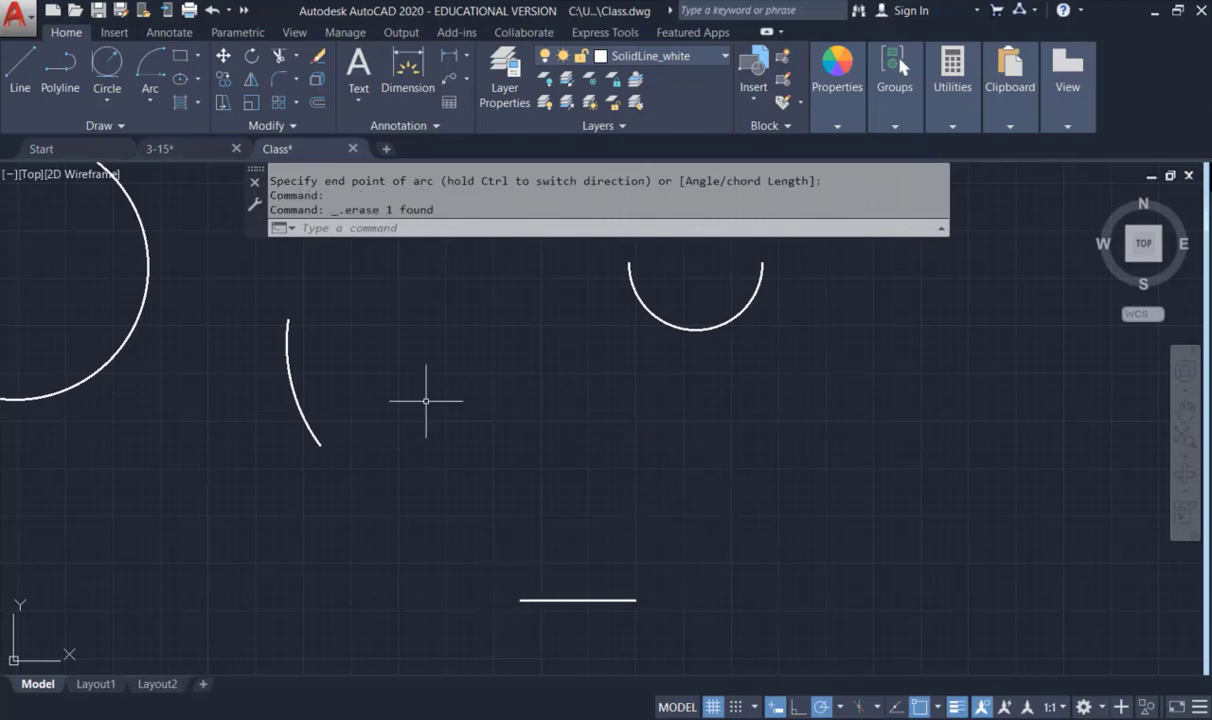
Step: Draw a Start, Center, End arc from the line's right endpoint, center 4.5 units straight above, ending vertically above the center as a right-bulging semicircle
left_click(149, 101)
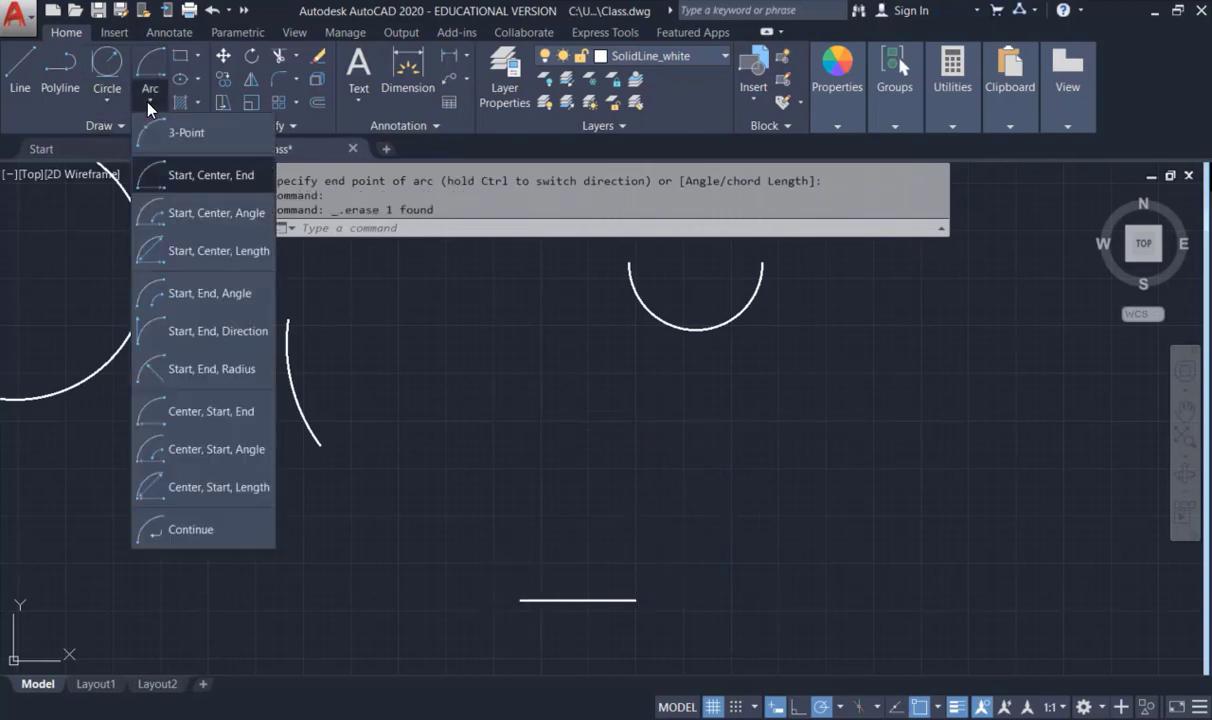
left_click(193, 187)
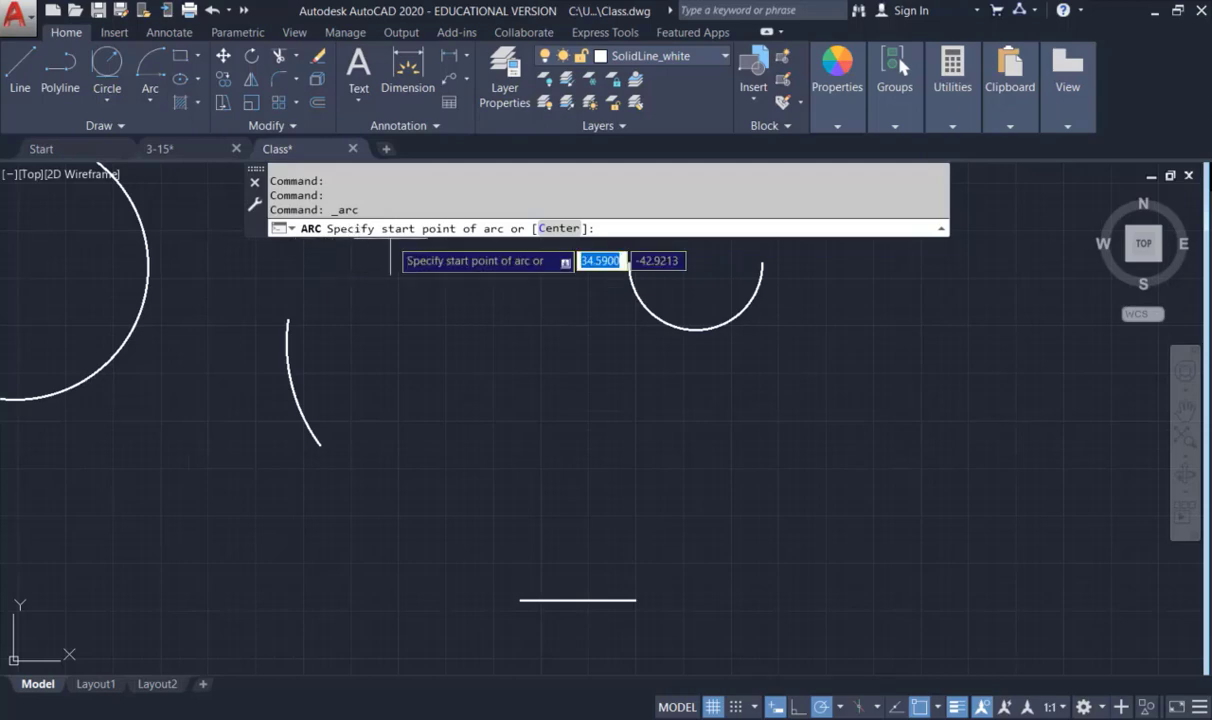
left_click(634, 600)
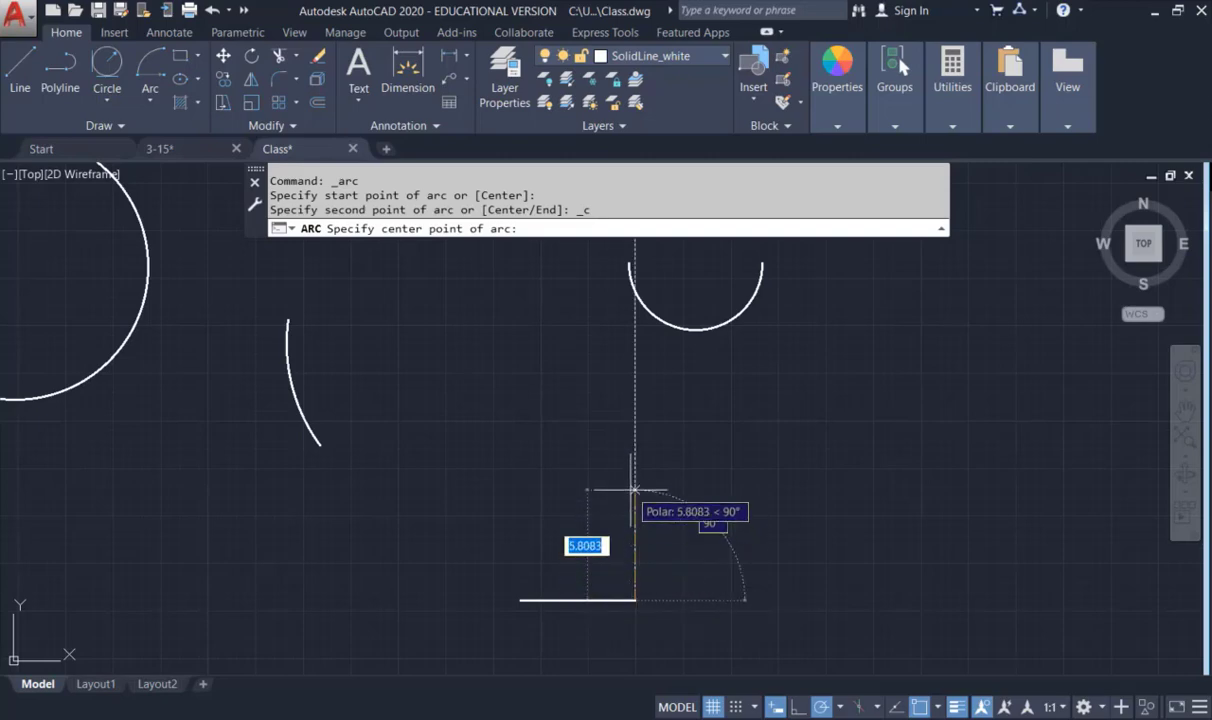
type("4.5")
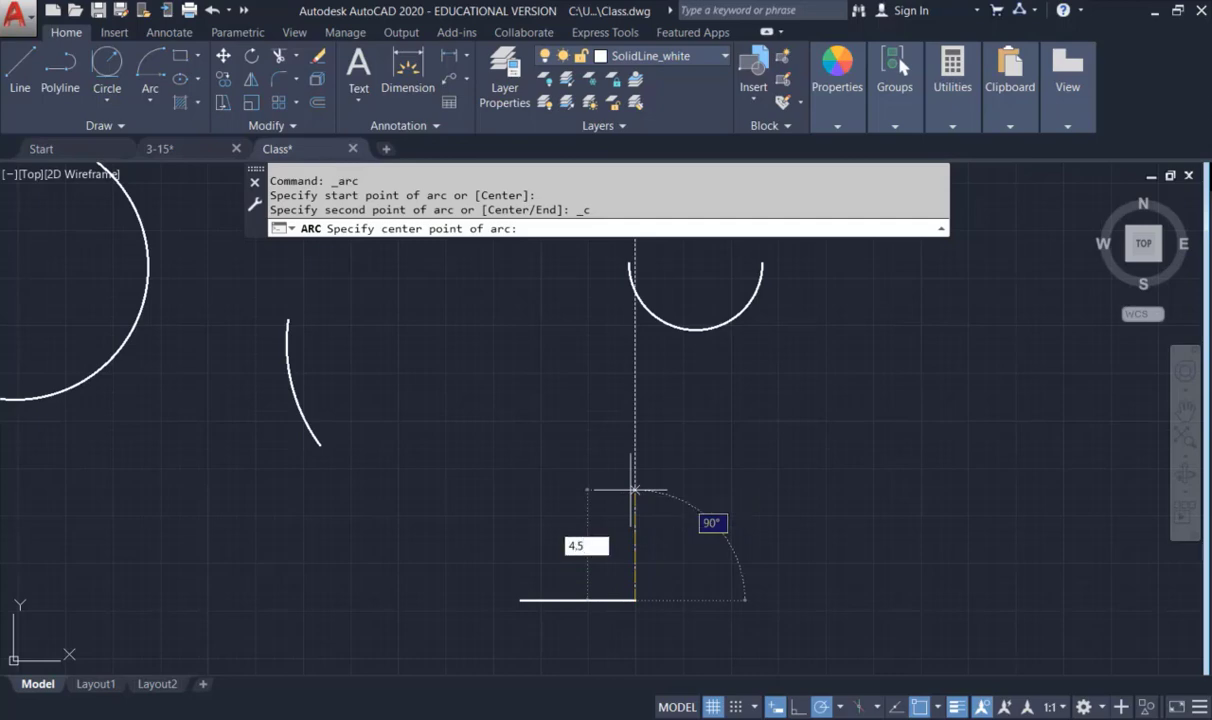
key("Return")
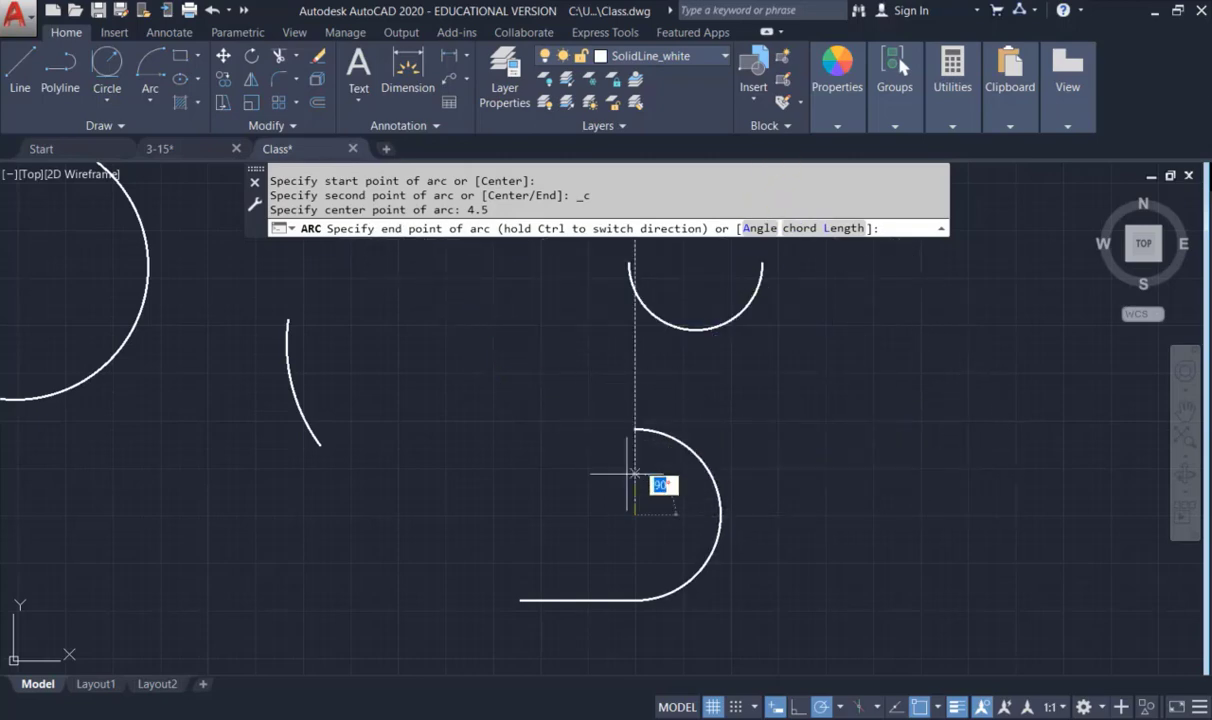
left_click(635, 430)
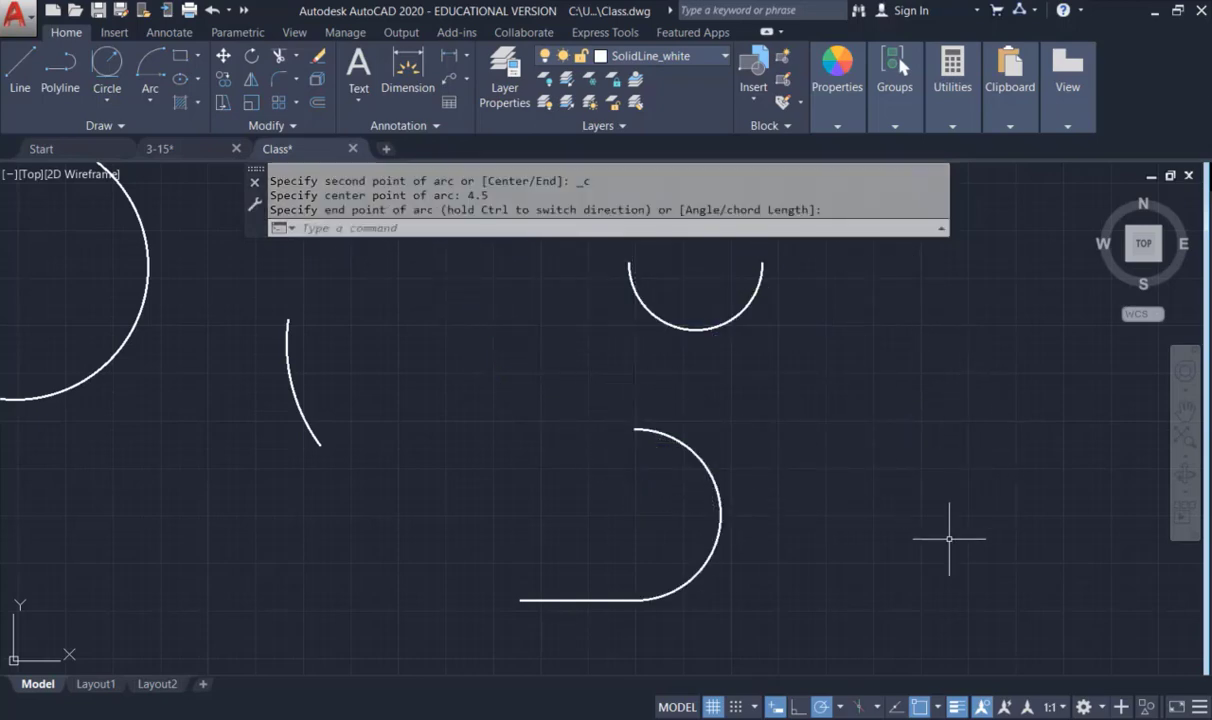